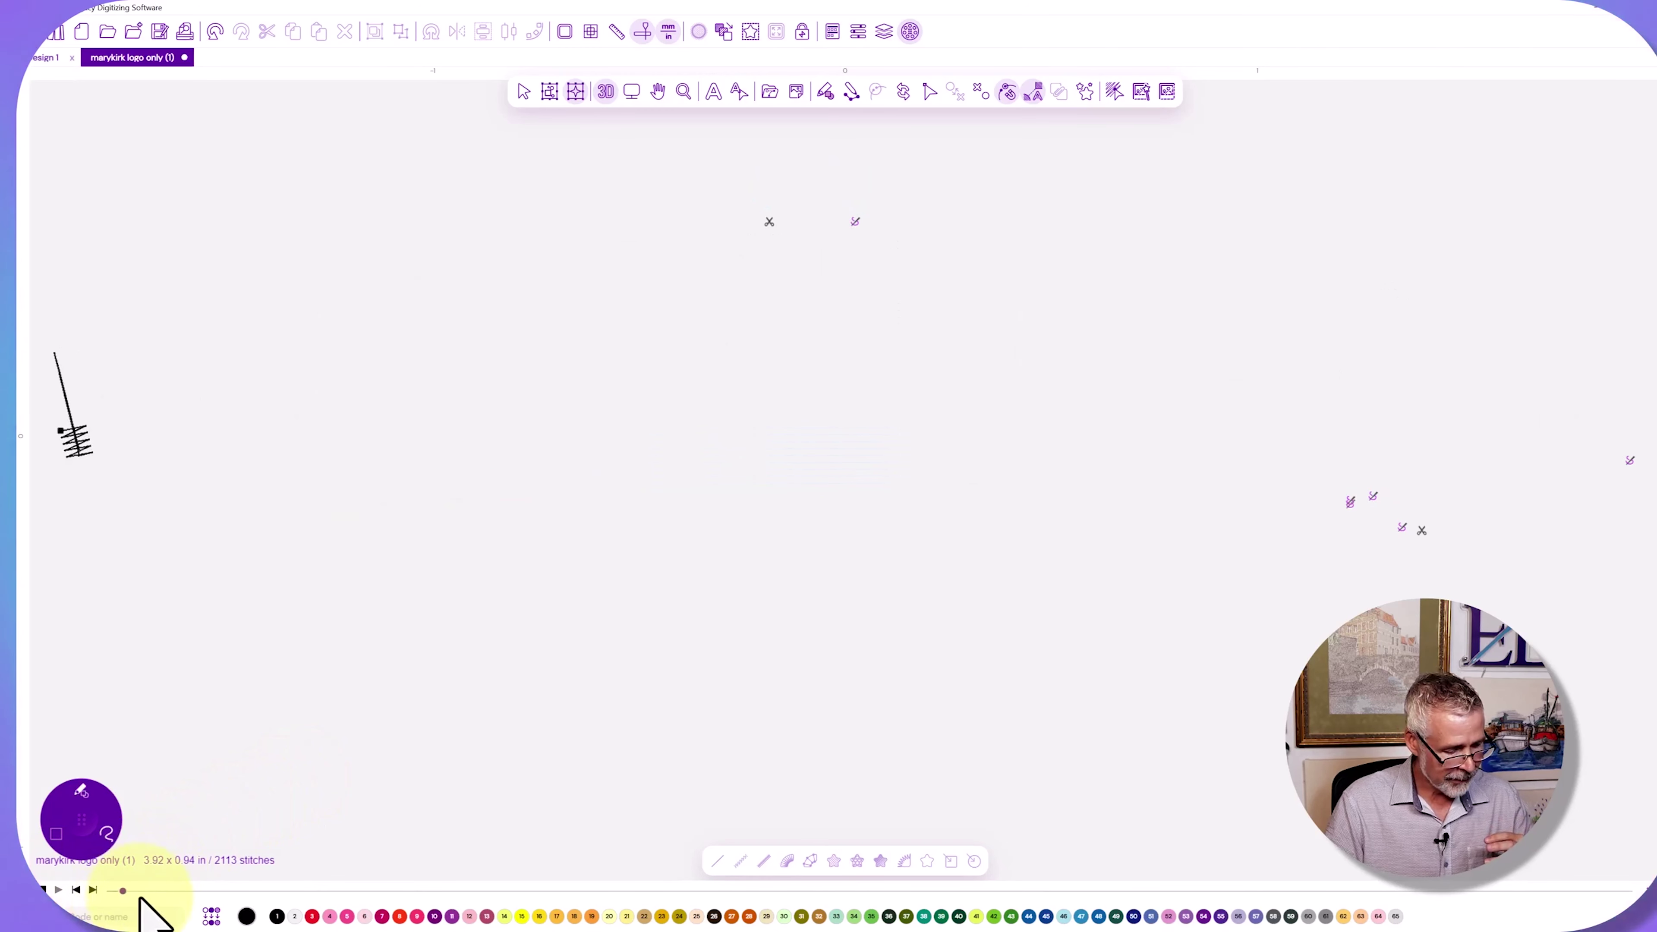
Advance the stitch playback through the whole logo to the final stitch and turn the playback off.
mouse_move(121, 890)
mouse_down()
mouse_move(278, 888)
mouse_move(370, 910)
mouse_move(443, 893)
mouse_move(842, 893)
mouse_move(1521, 918)
mouse_up()
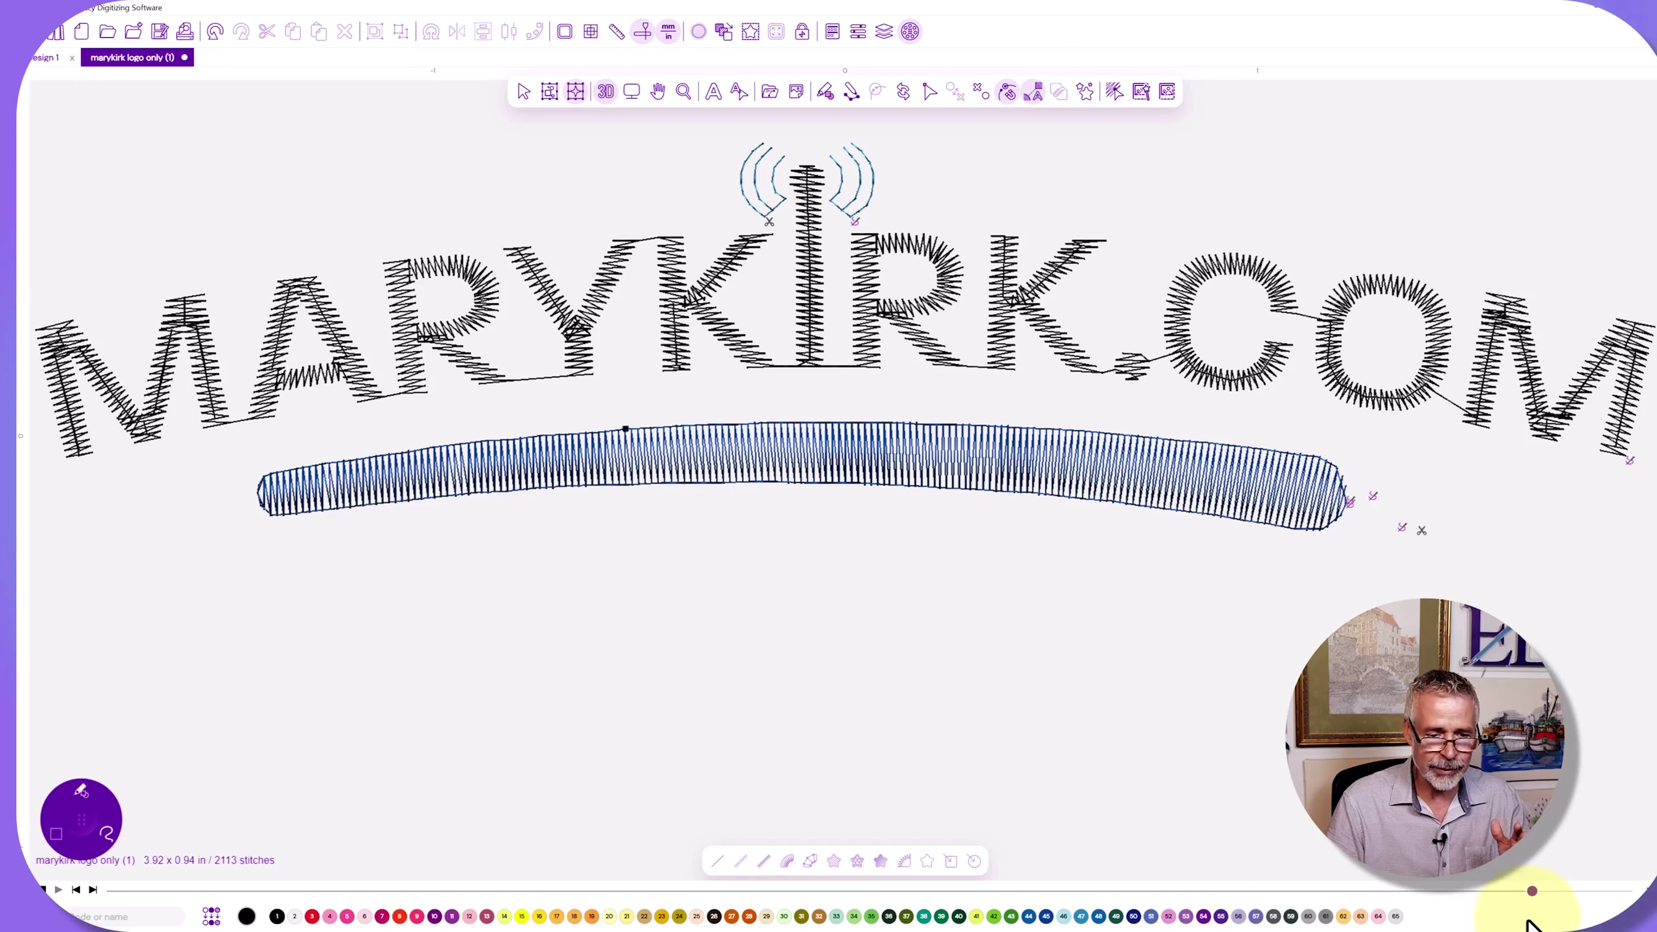
drag(1555, 923, 1647, 921)
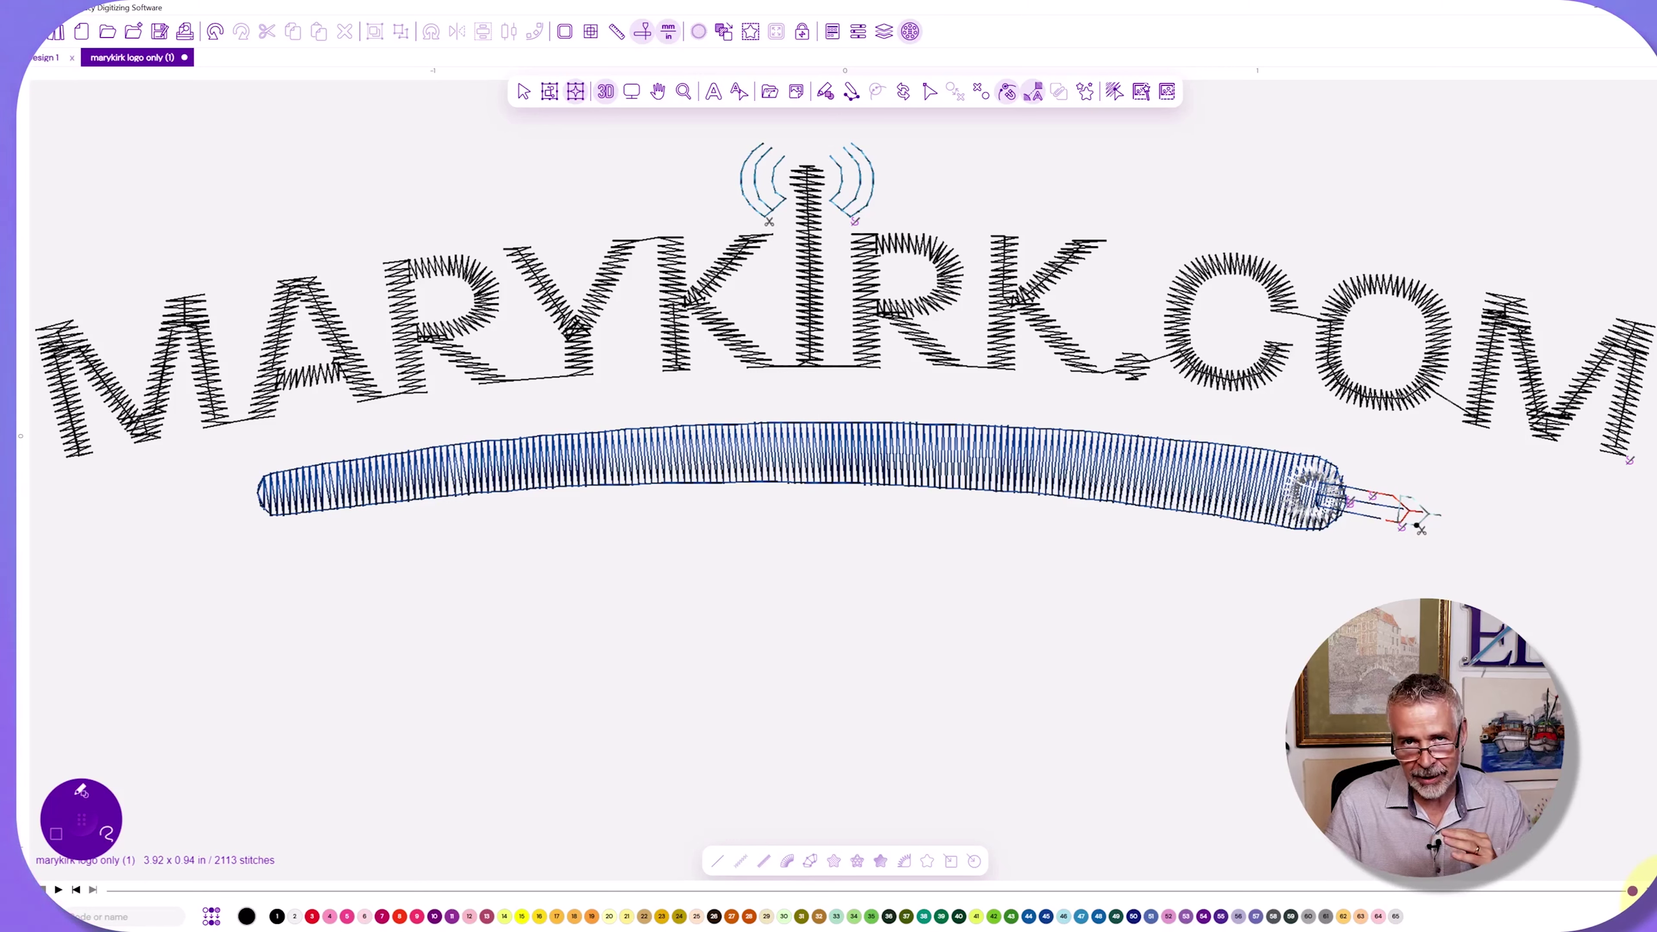
drag(1625, 914, 1654, 919)
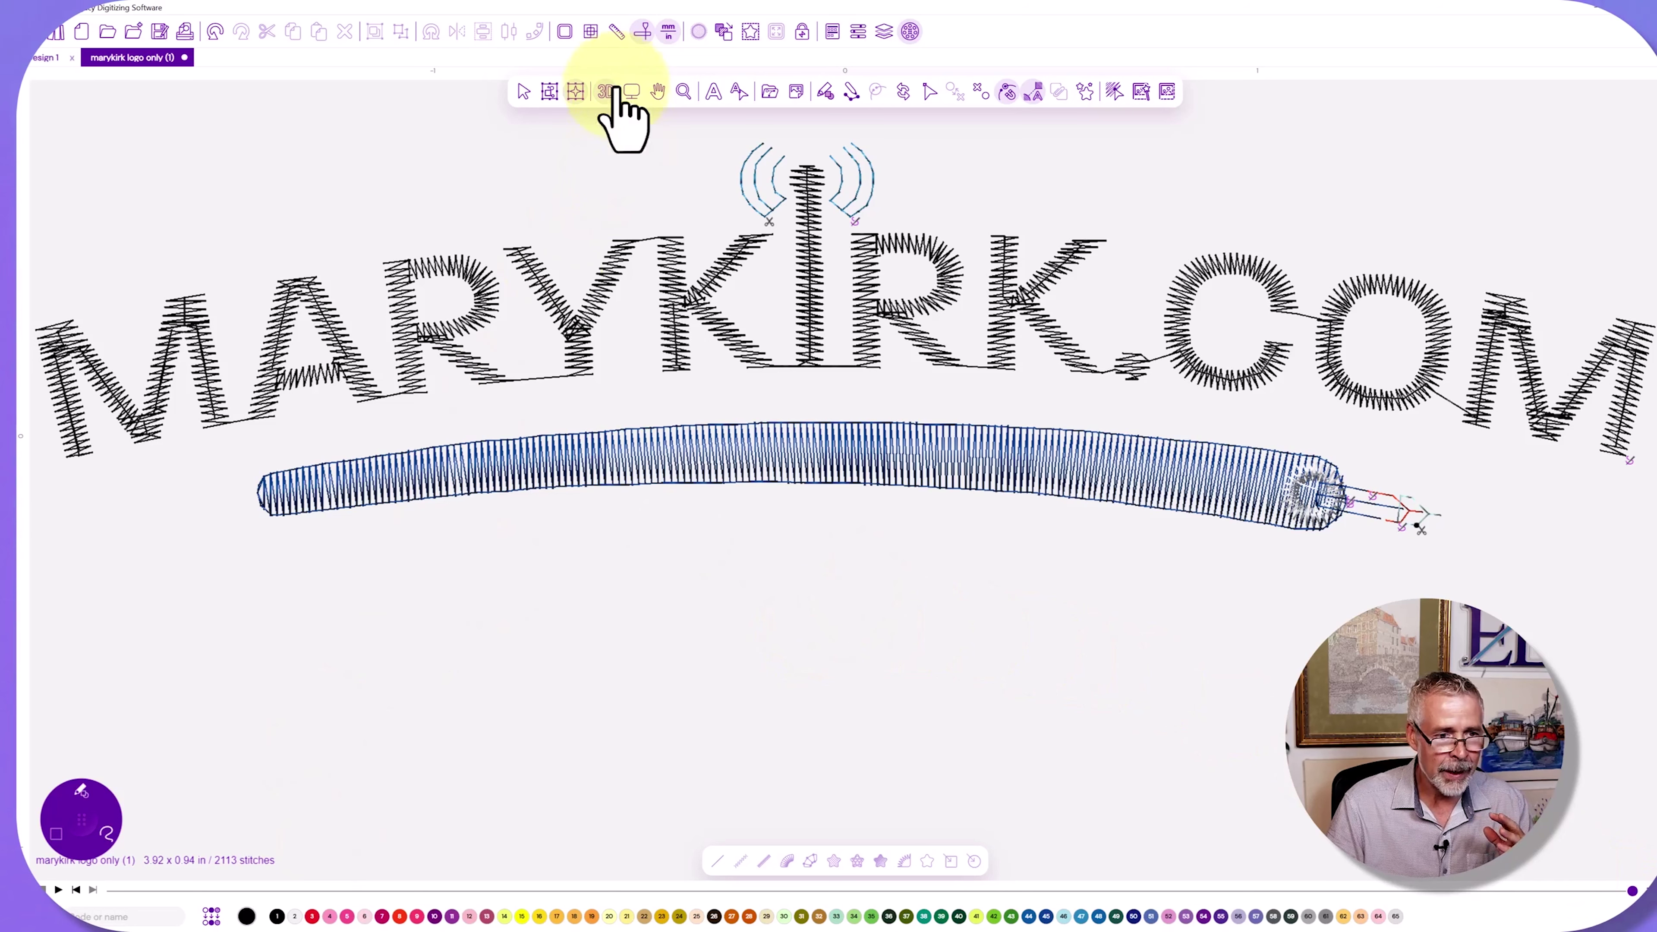
click(643, 31)
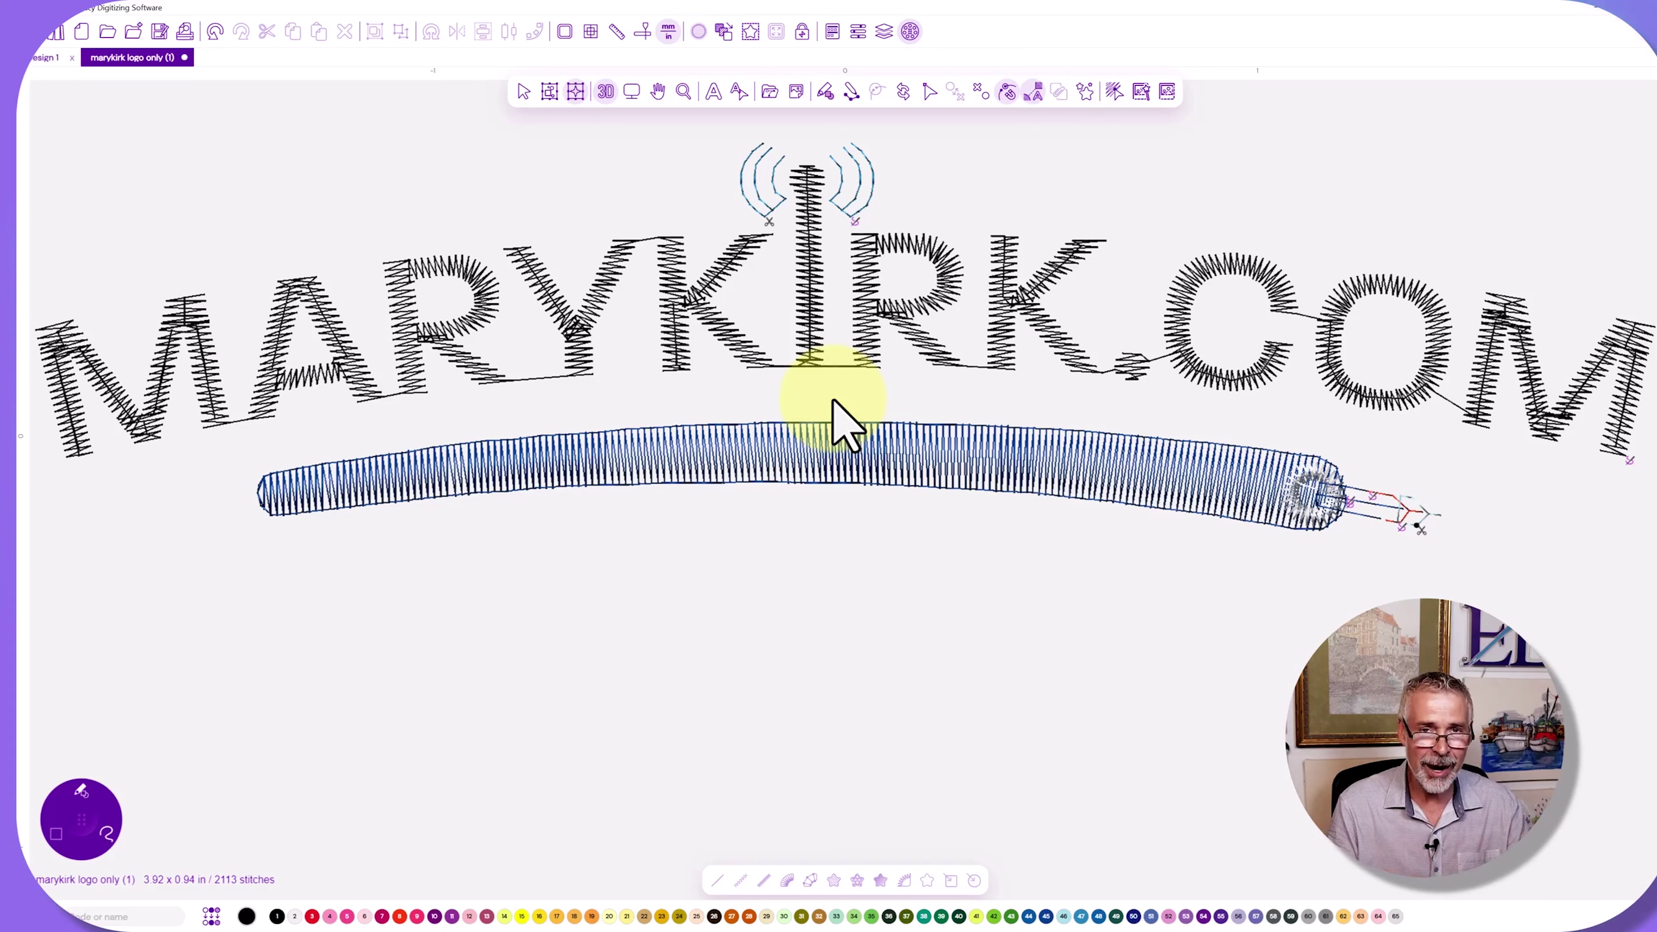
Turn off the 3D stitch view and display the logo at 1:1 zoom.
scroll(825, 405, down, 1)
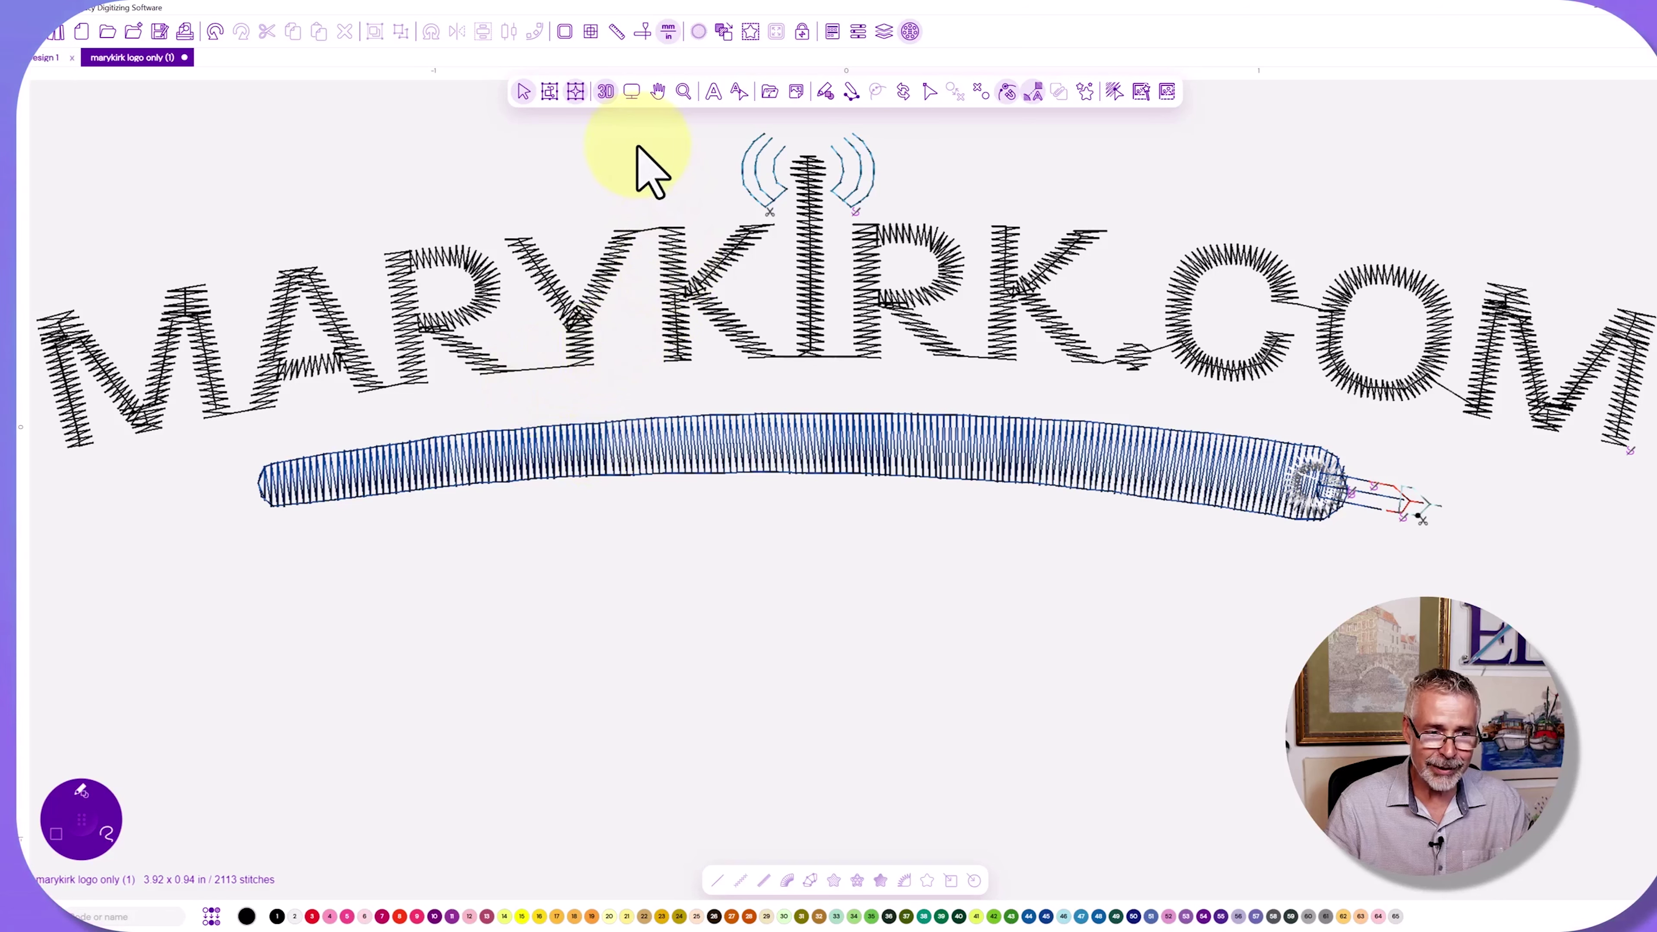
click(606, 92)
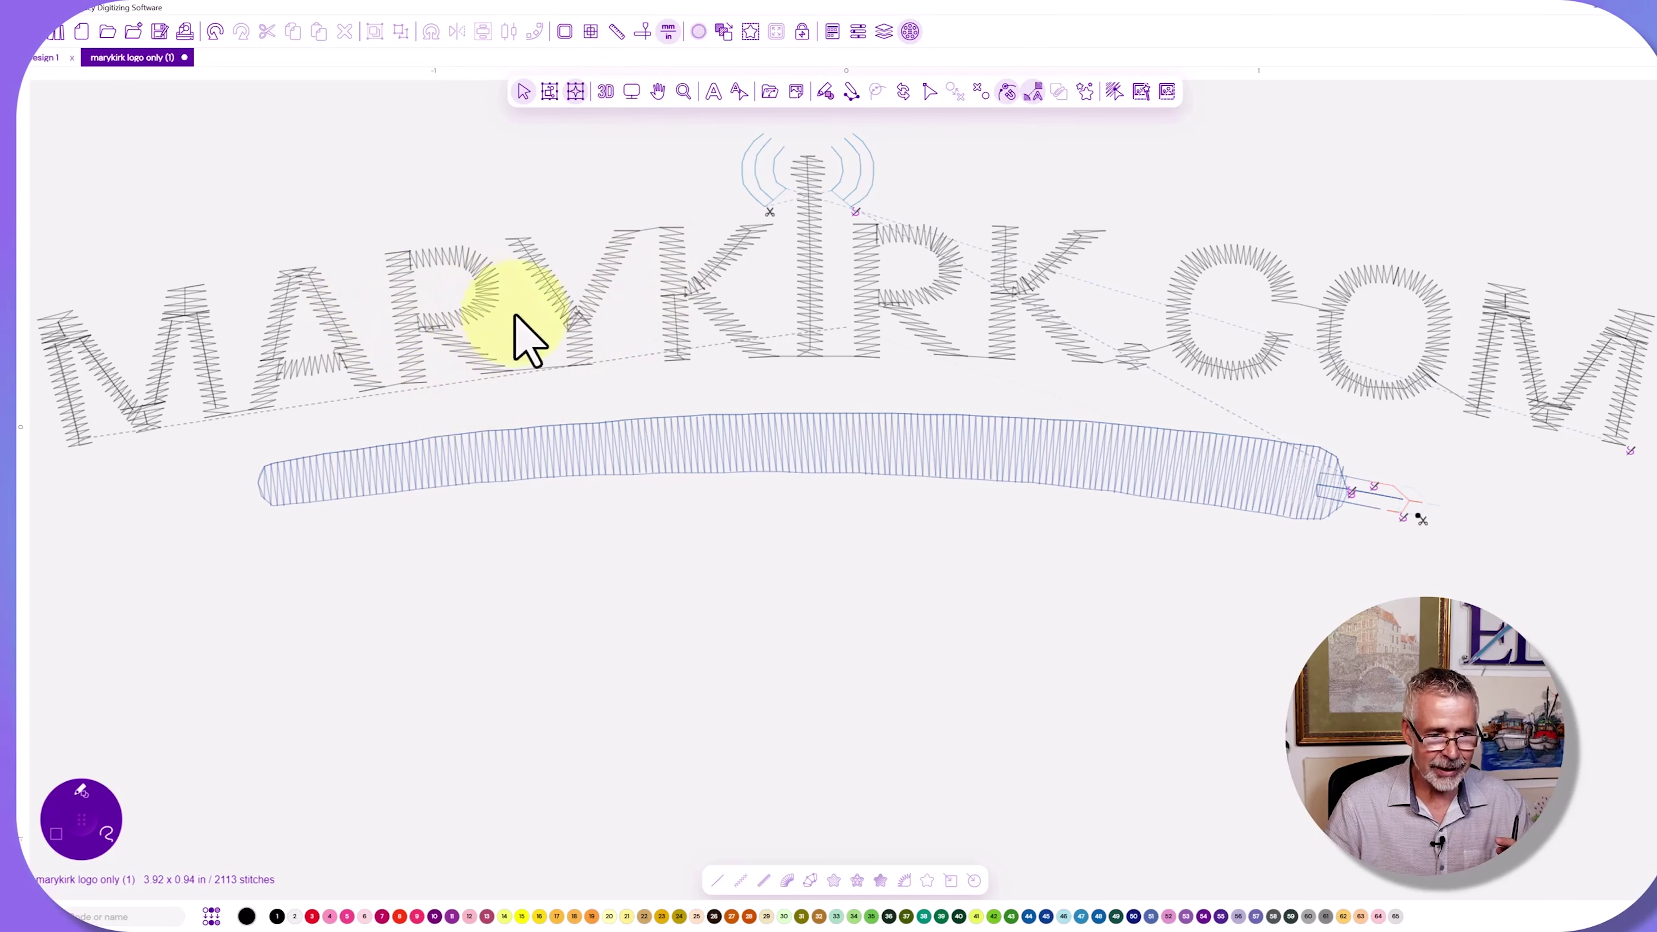
click(631, 92)
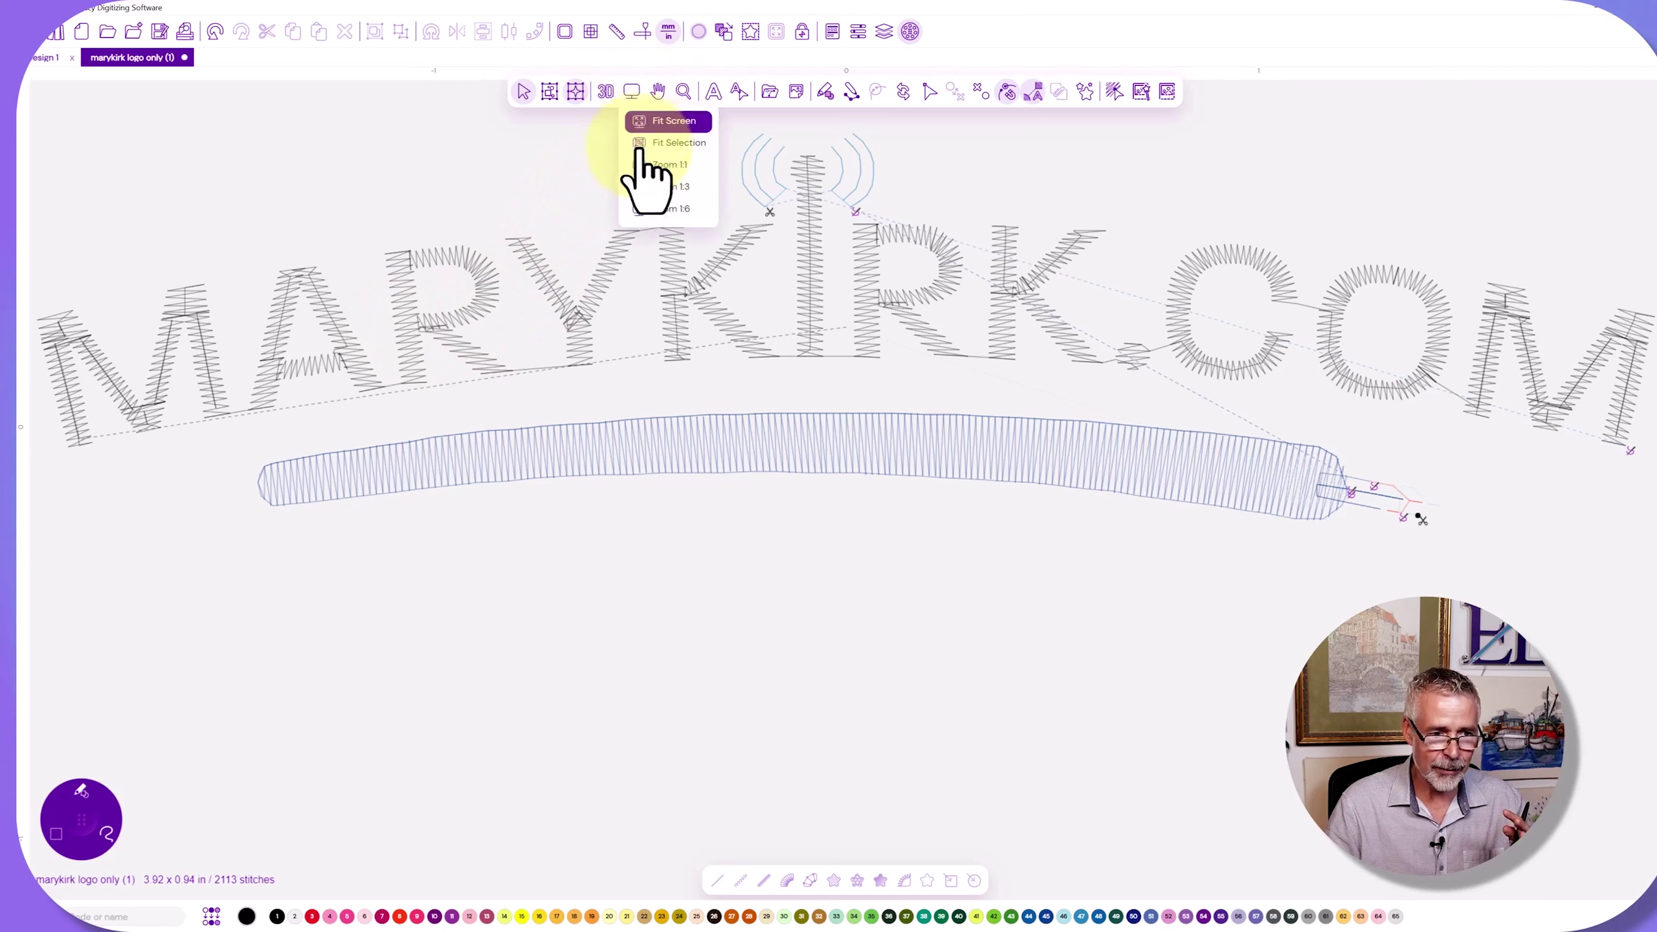
click(656, 164)
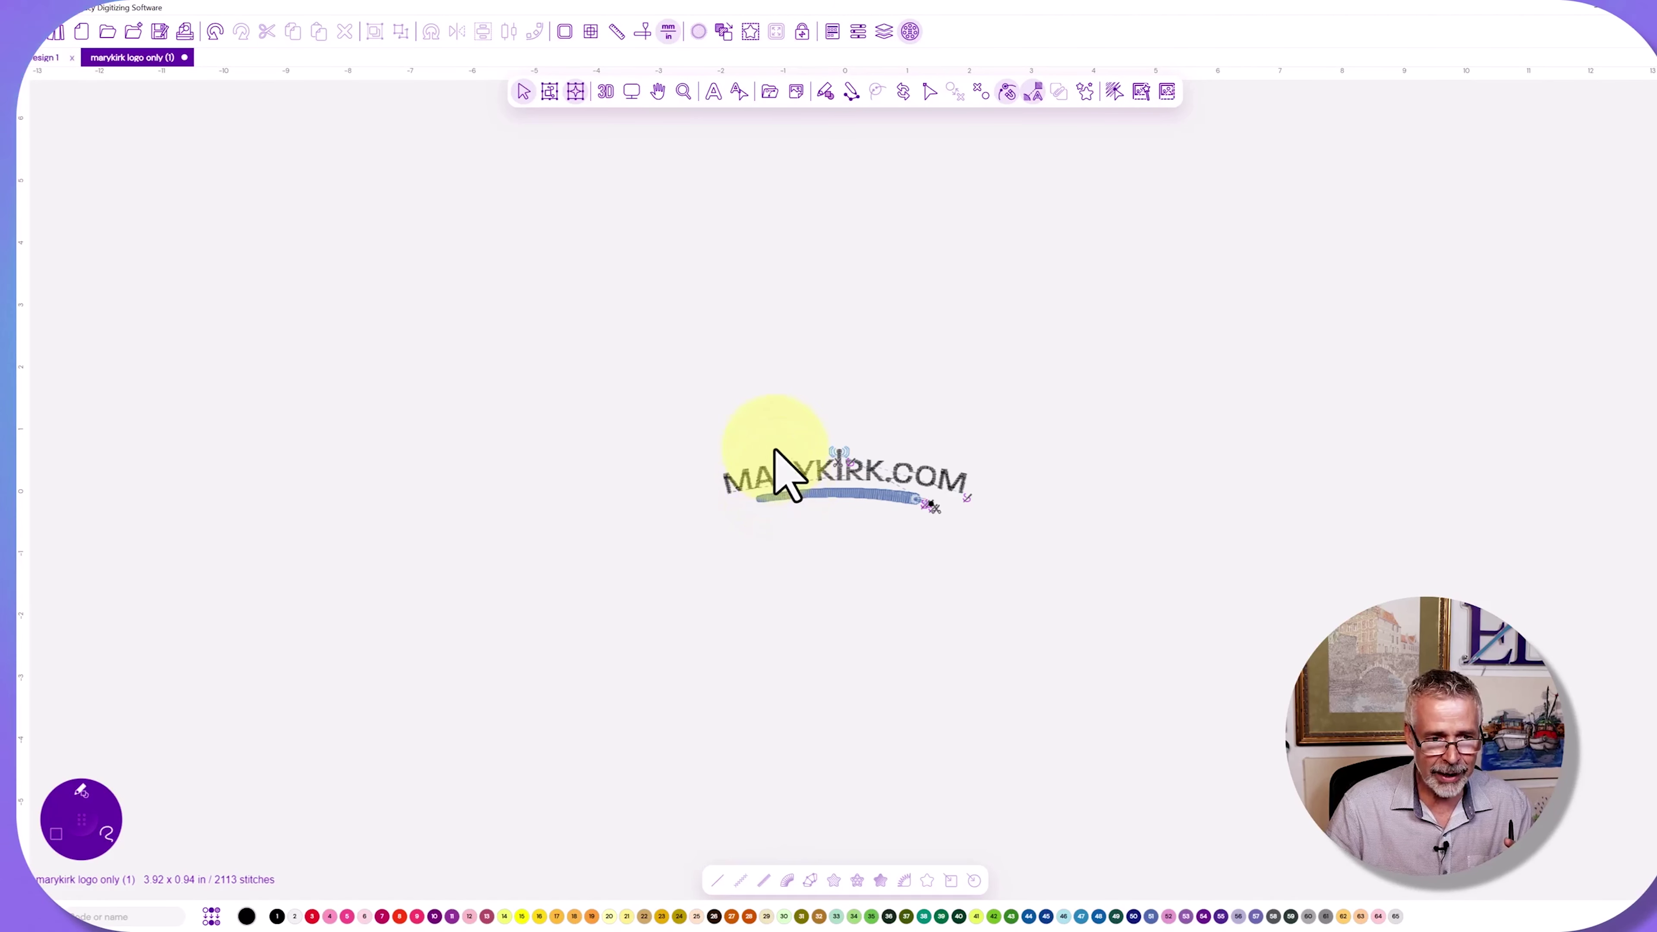
Fit the whole logo to the screen.
click(633, 97)
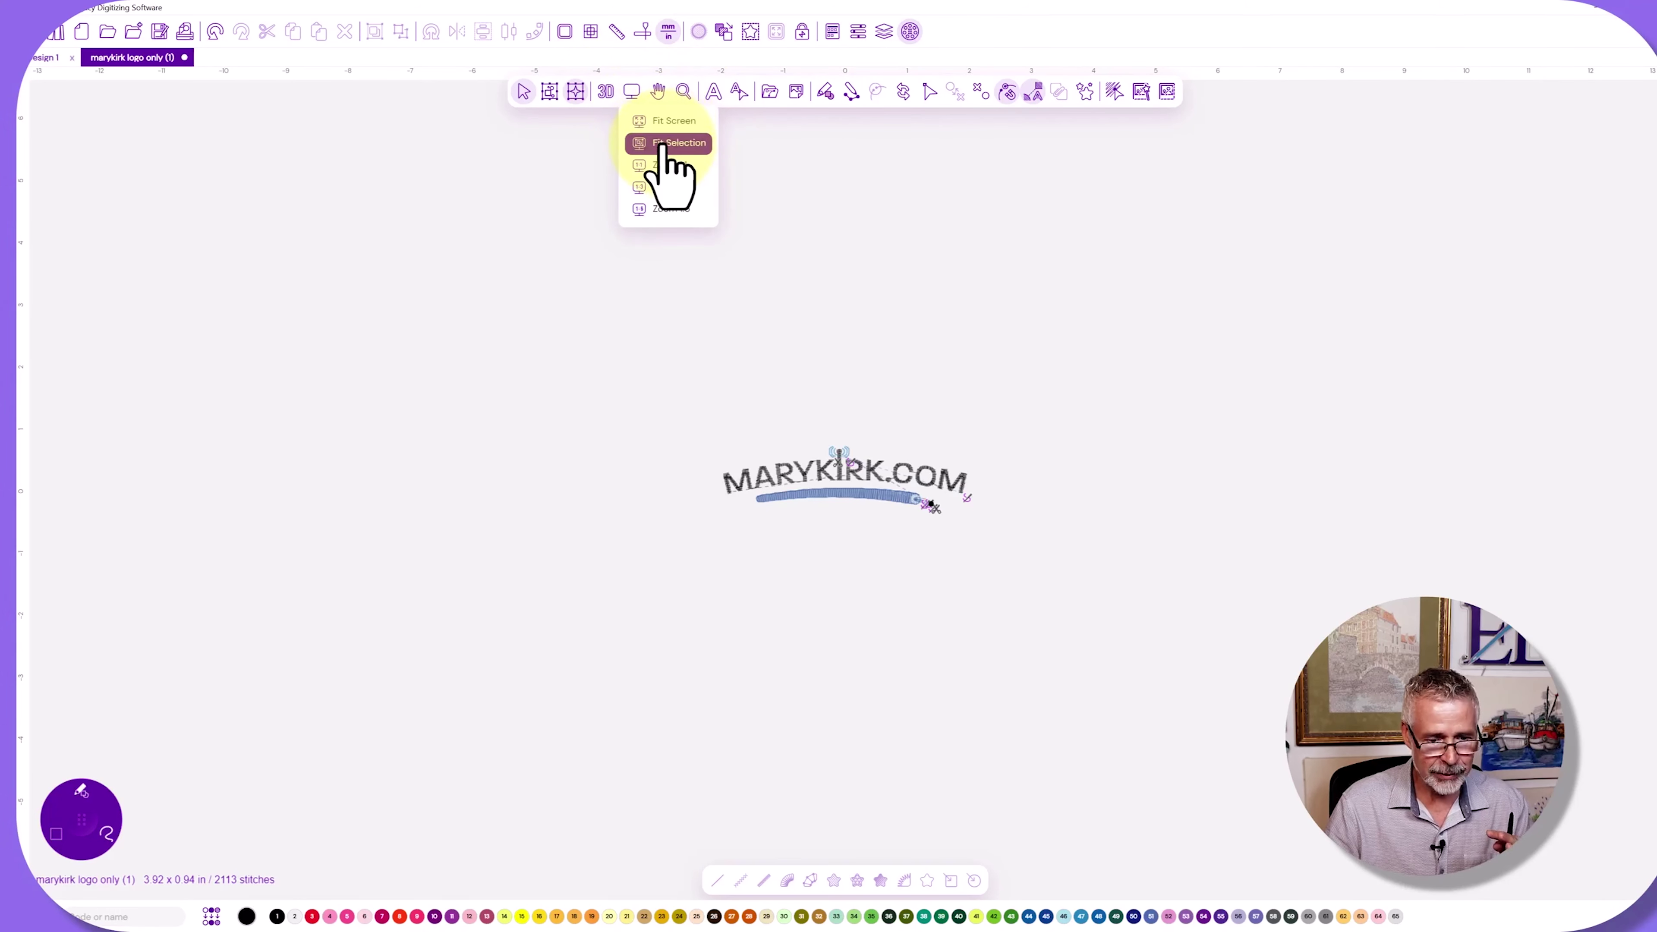
click(664, 144)
click(631, 94)
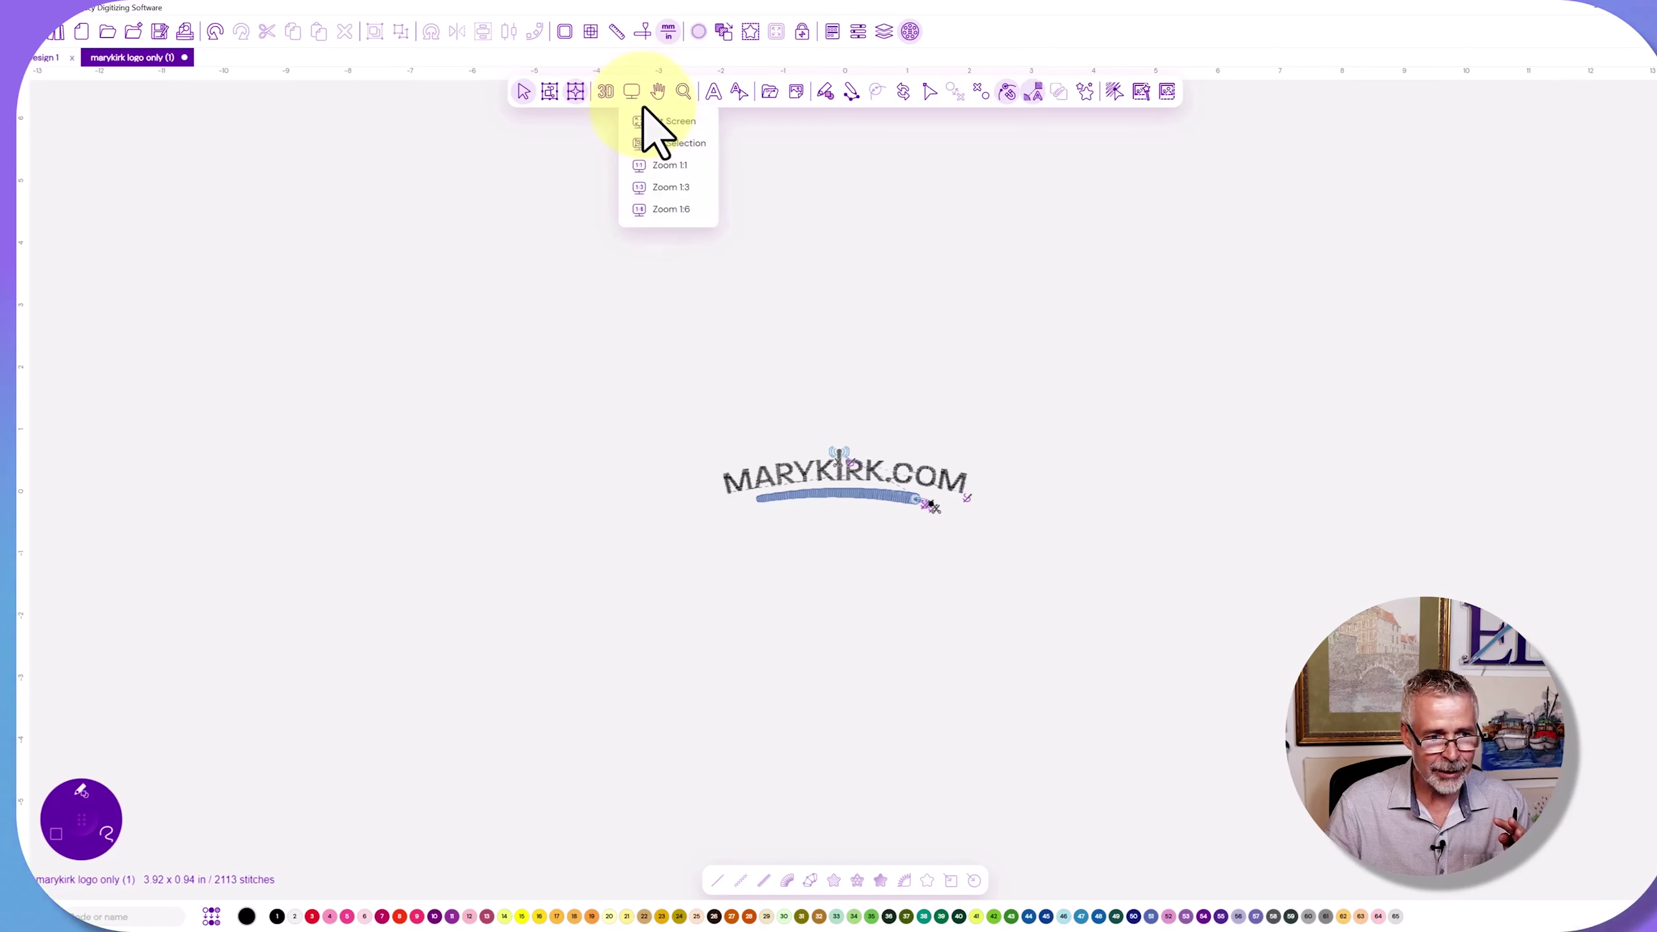
click(659, 122)
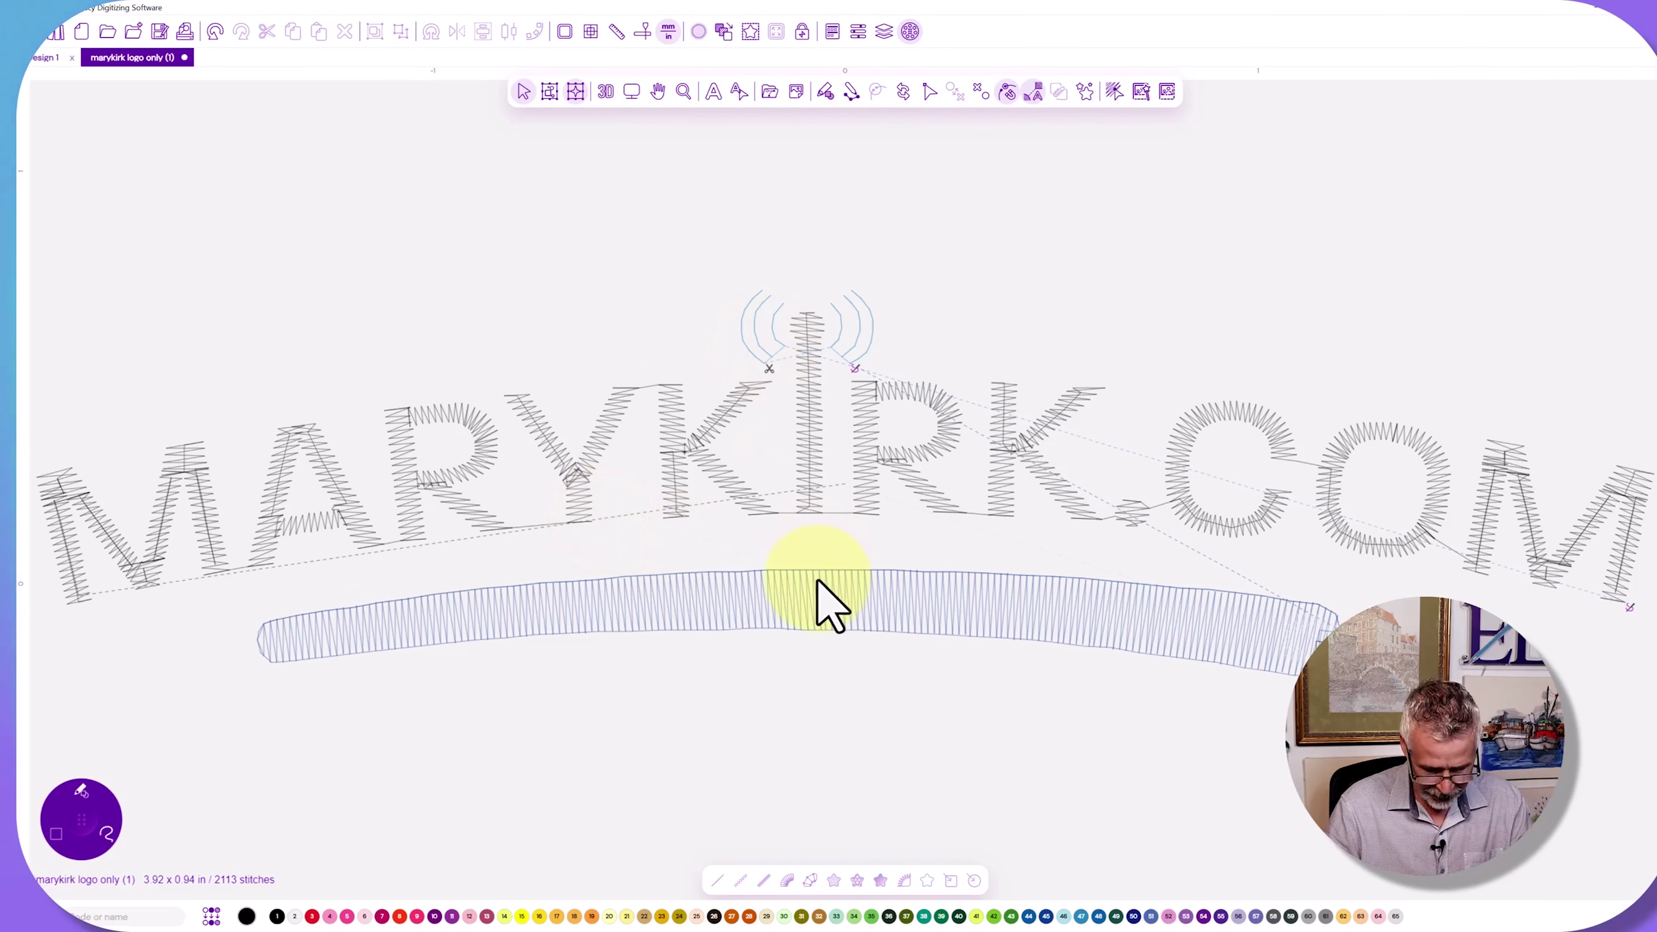
scroll(830, 603, down, 1)
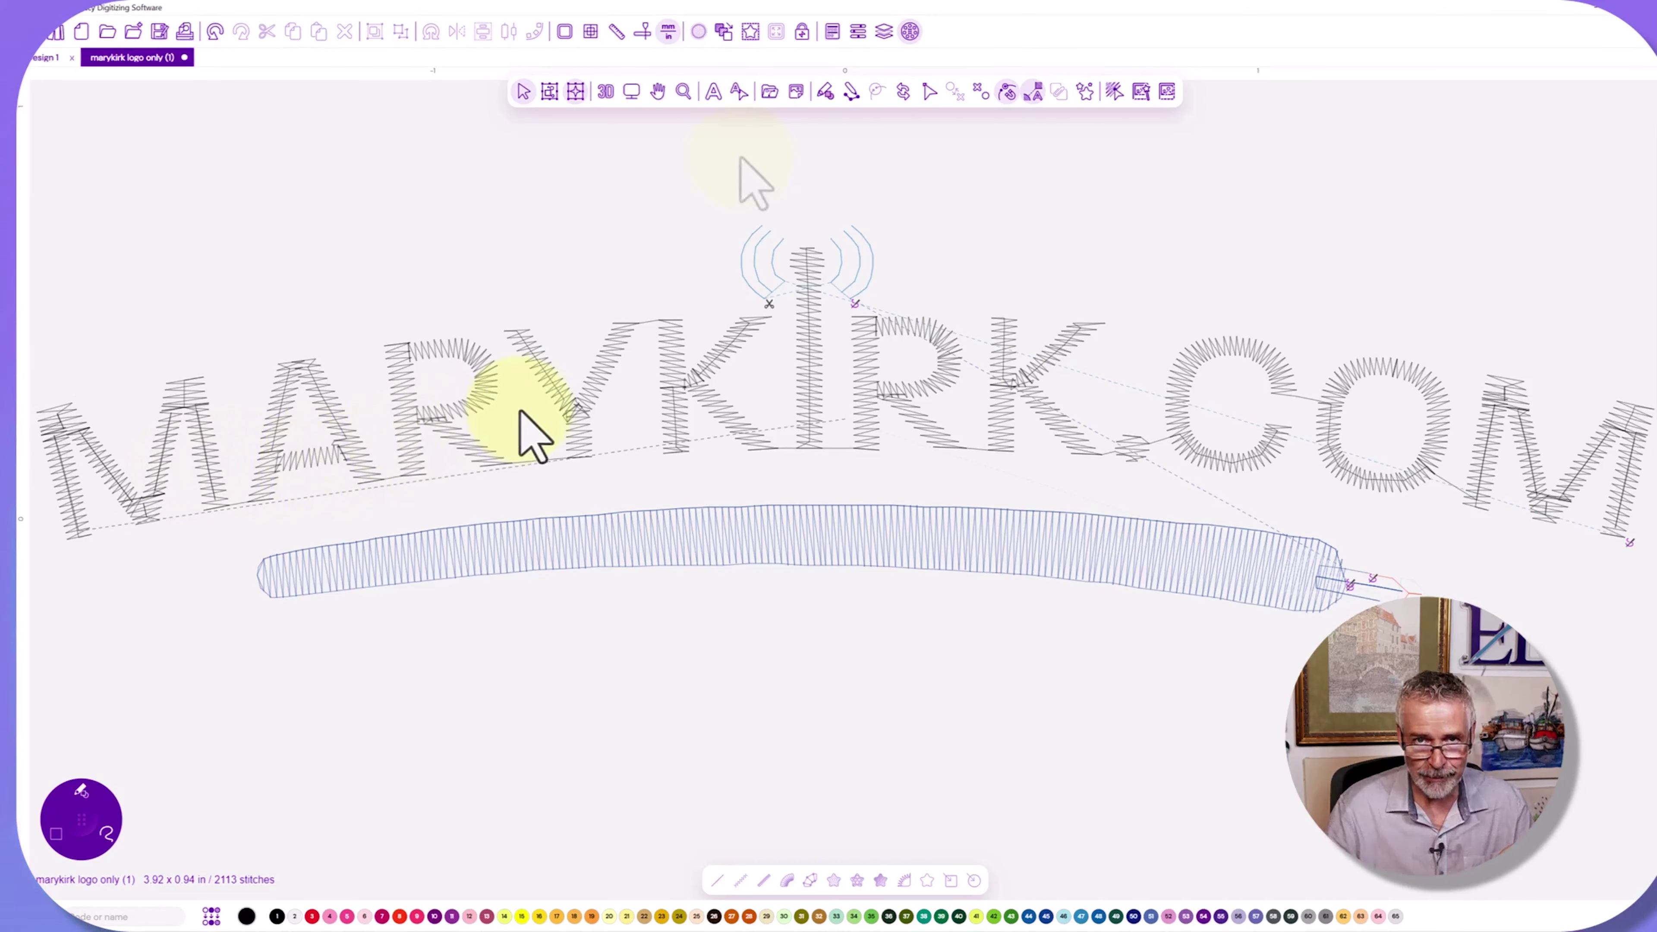
Examine the separate stitch segments of the first letter M by selecting its left stem and its upper-left cap.
click(658, 92)
drag(297, 353, 608, 305)
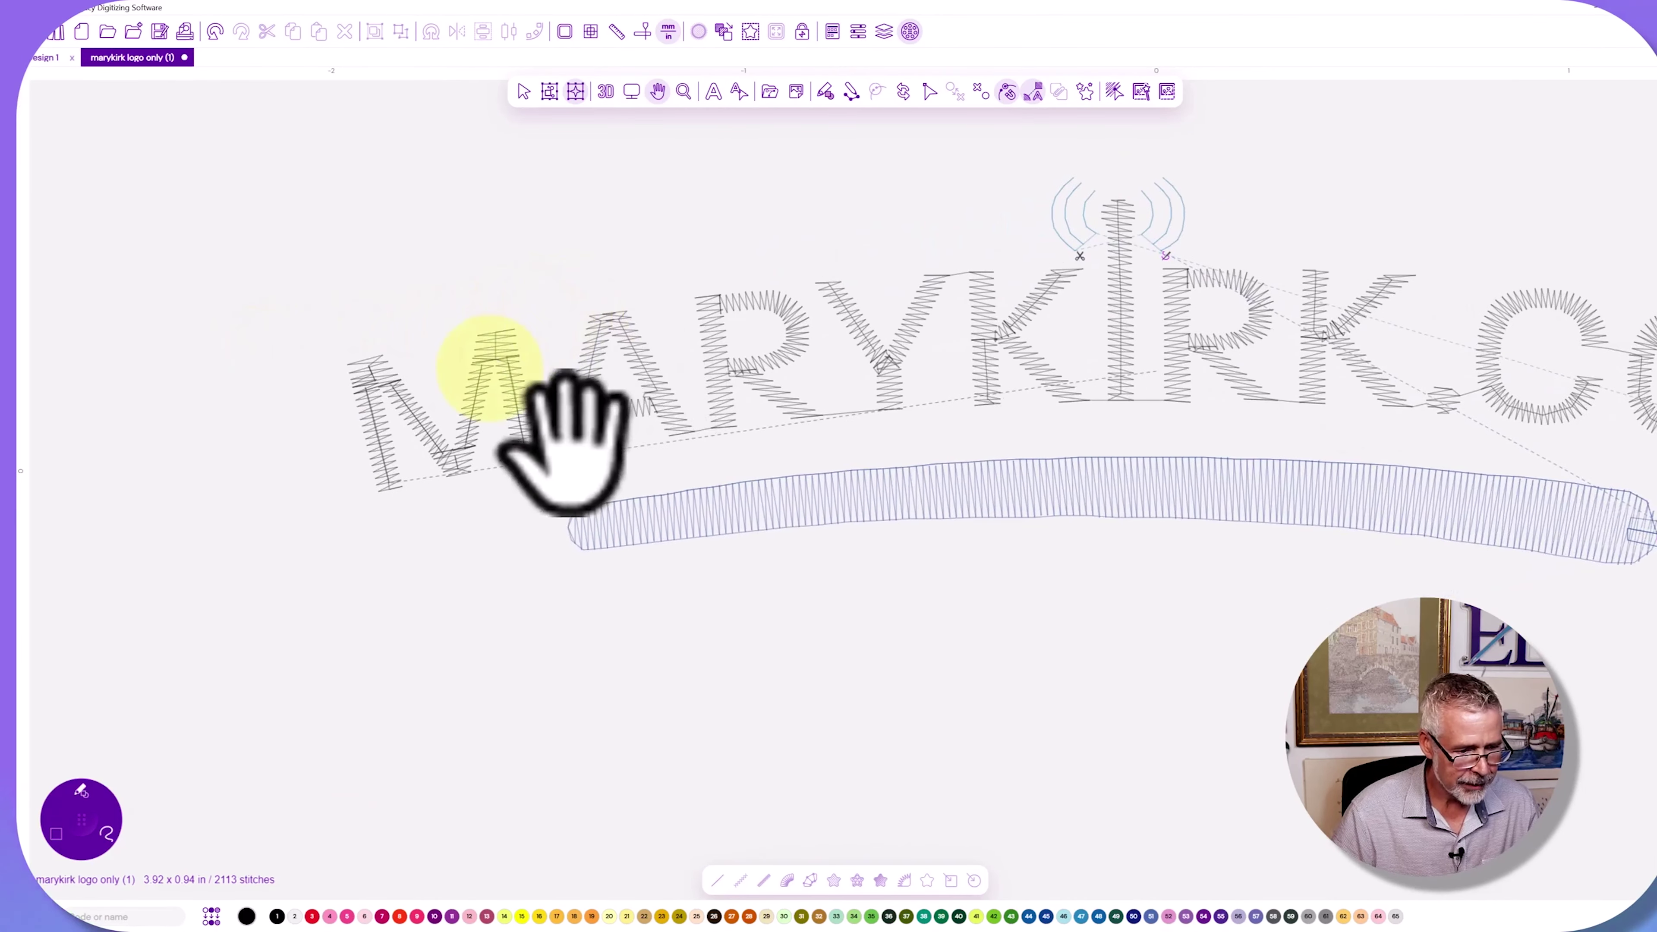
scroll(491, 369, up, 2)
scroll(490, 369, up, 1)
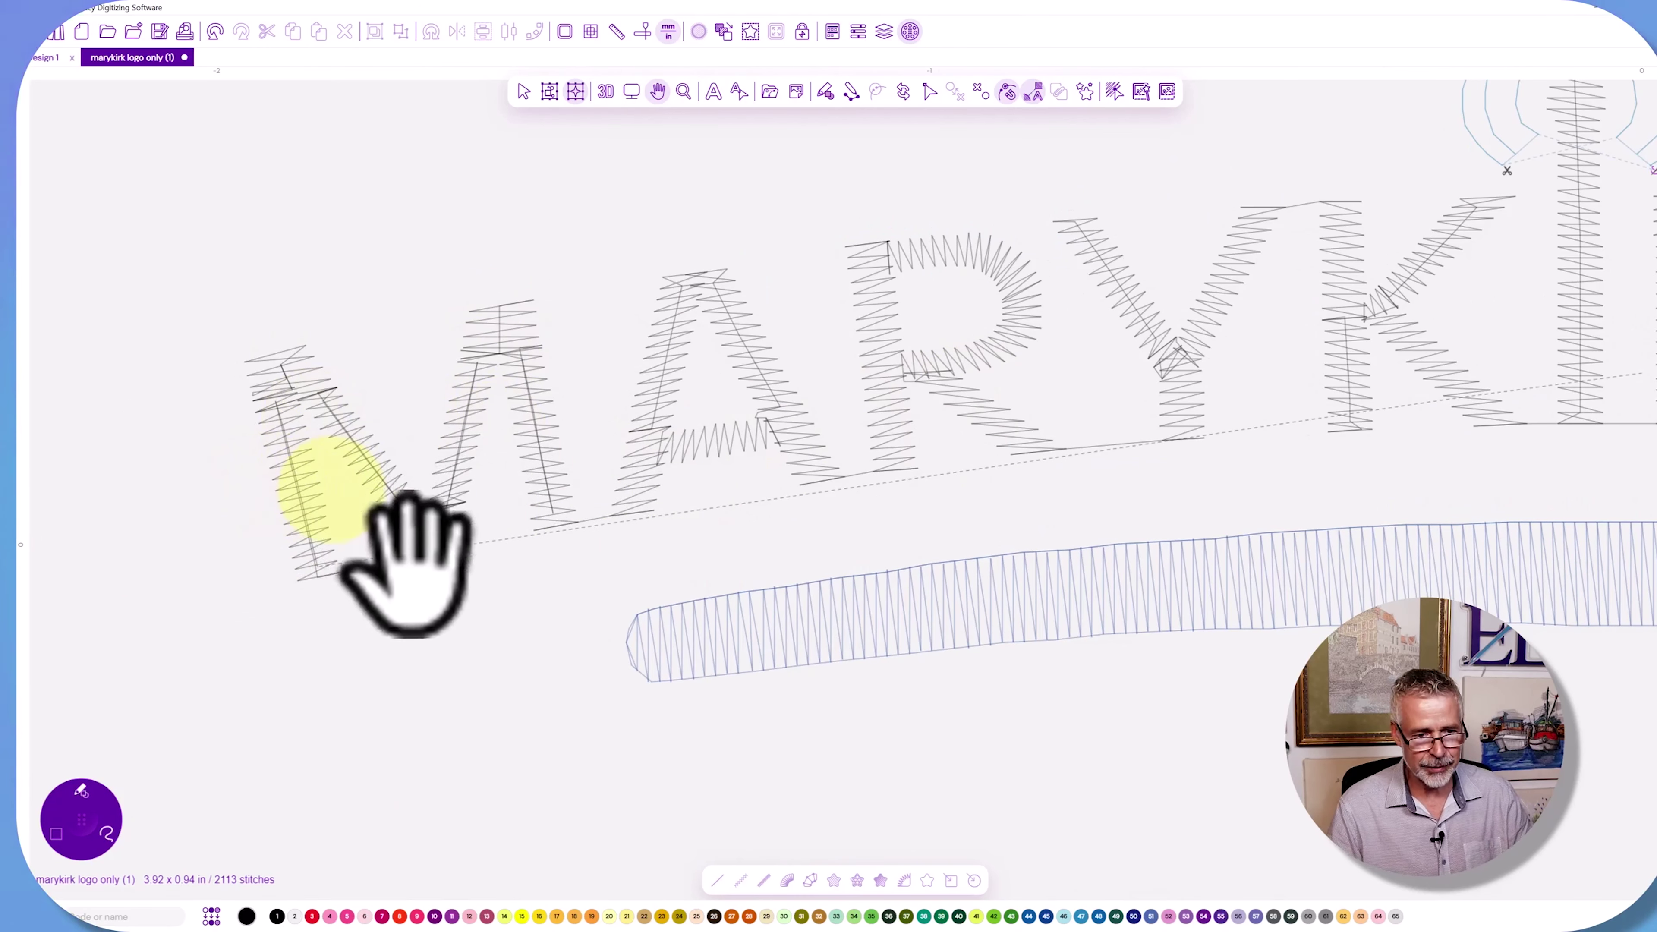
click(523, 92)
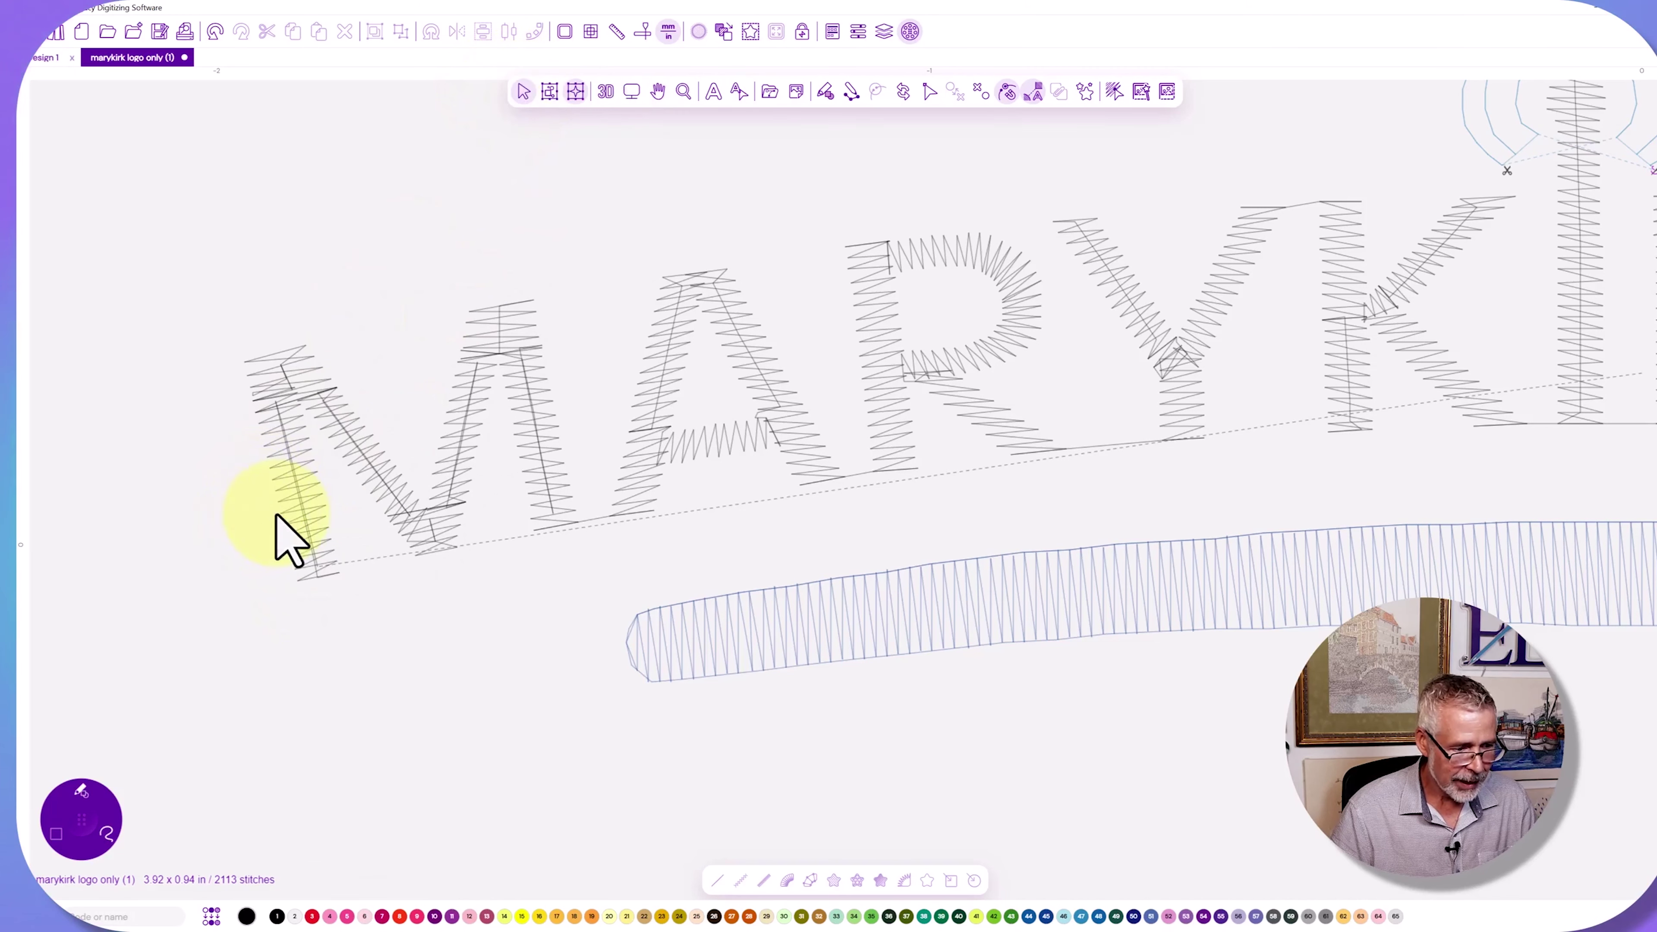
click(293, 504)
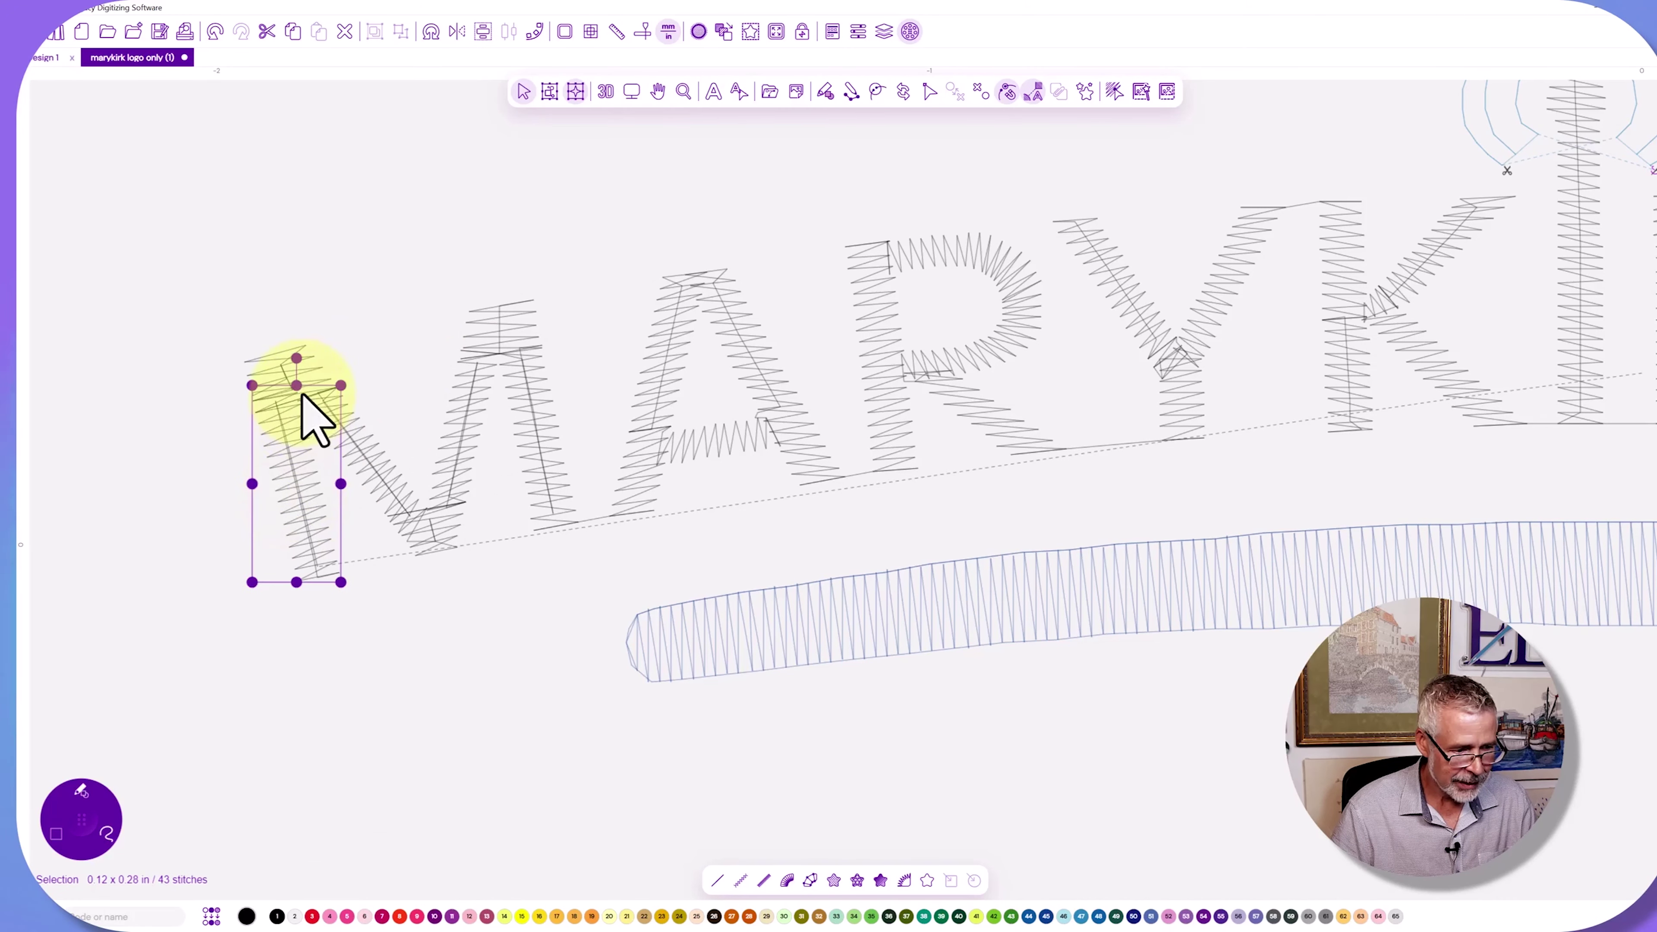
click(276, 360)
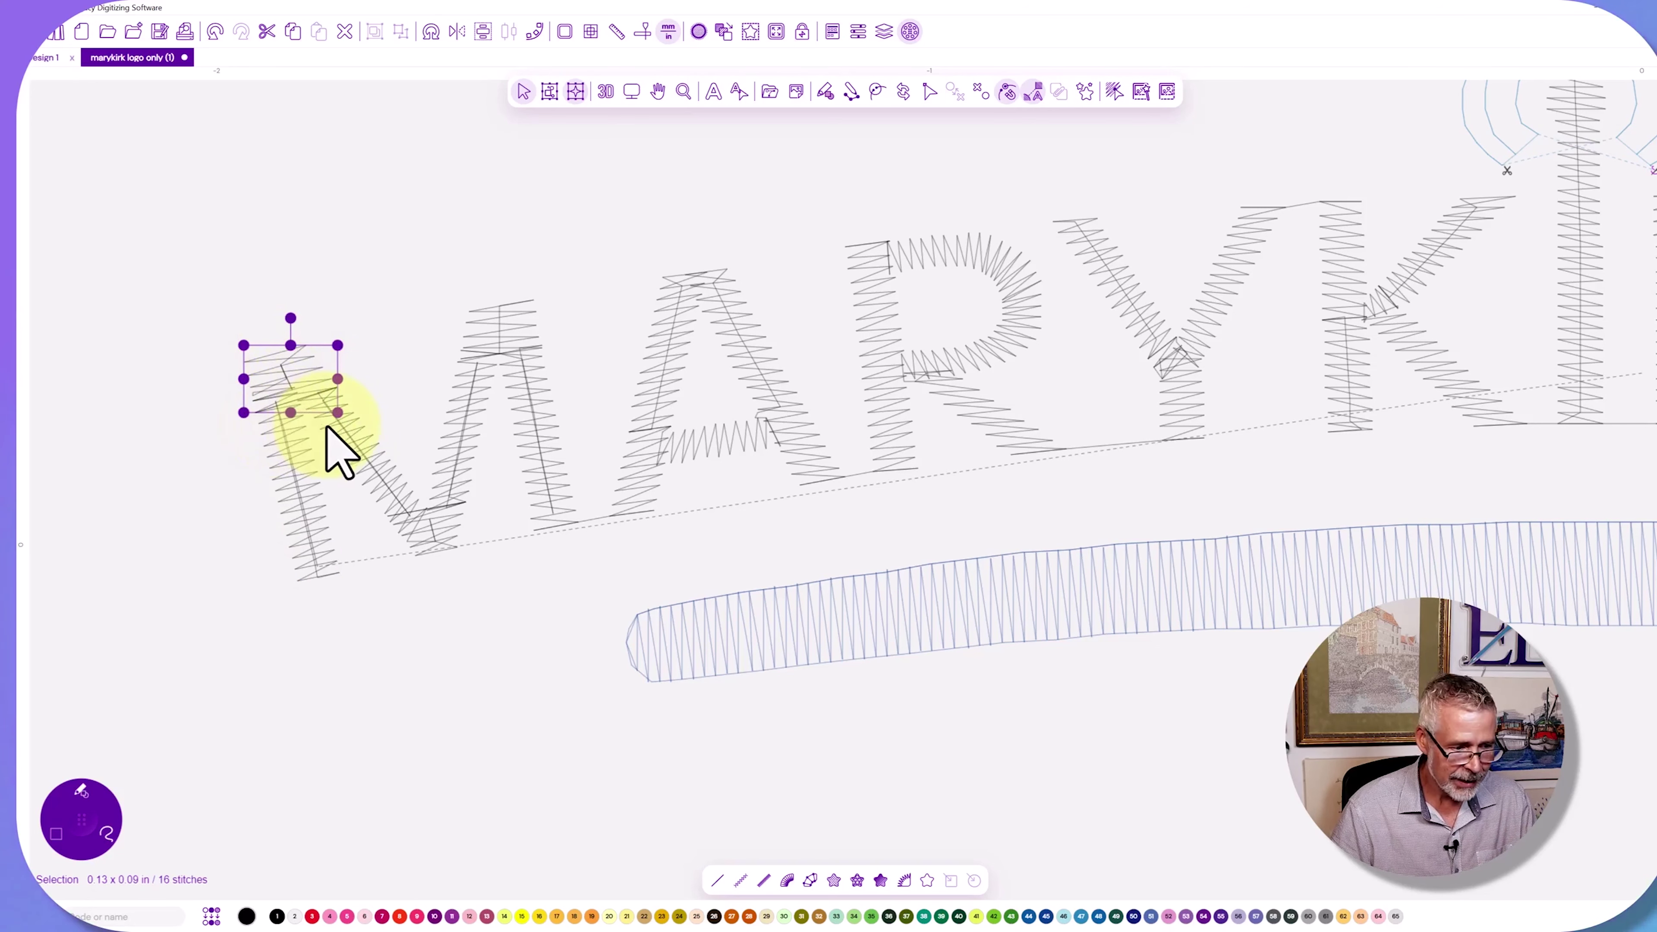
Move the stop point of the first M's left diagonal segment to that segment's lower-left corner.
click(348, 455)
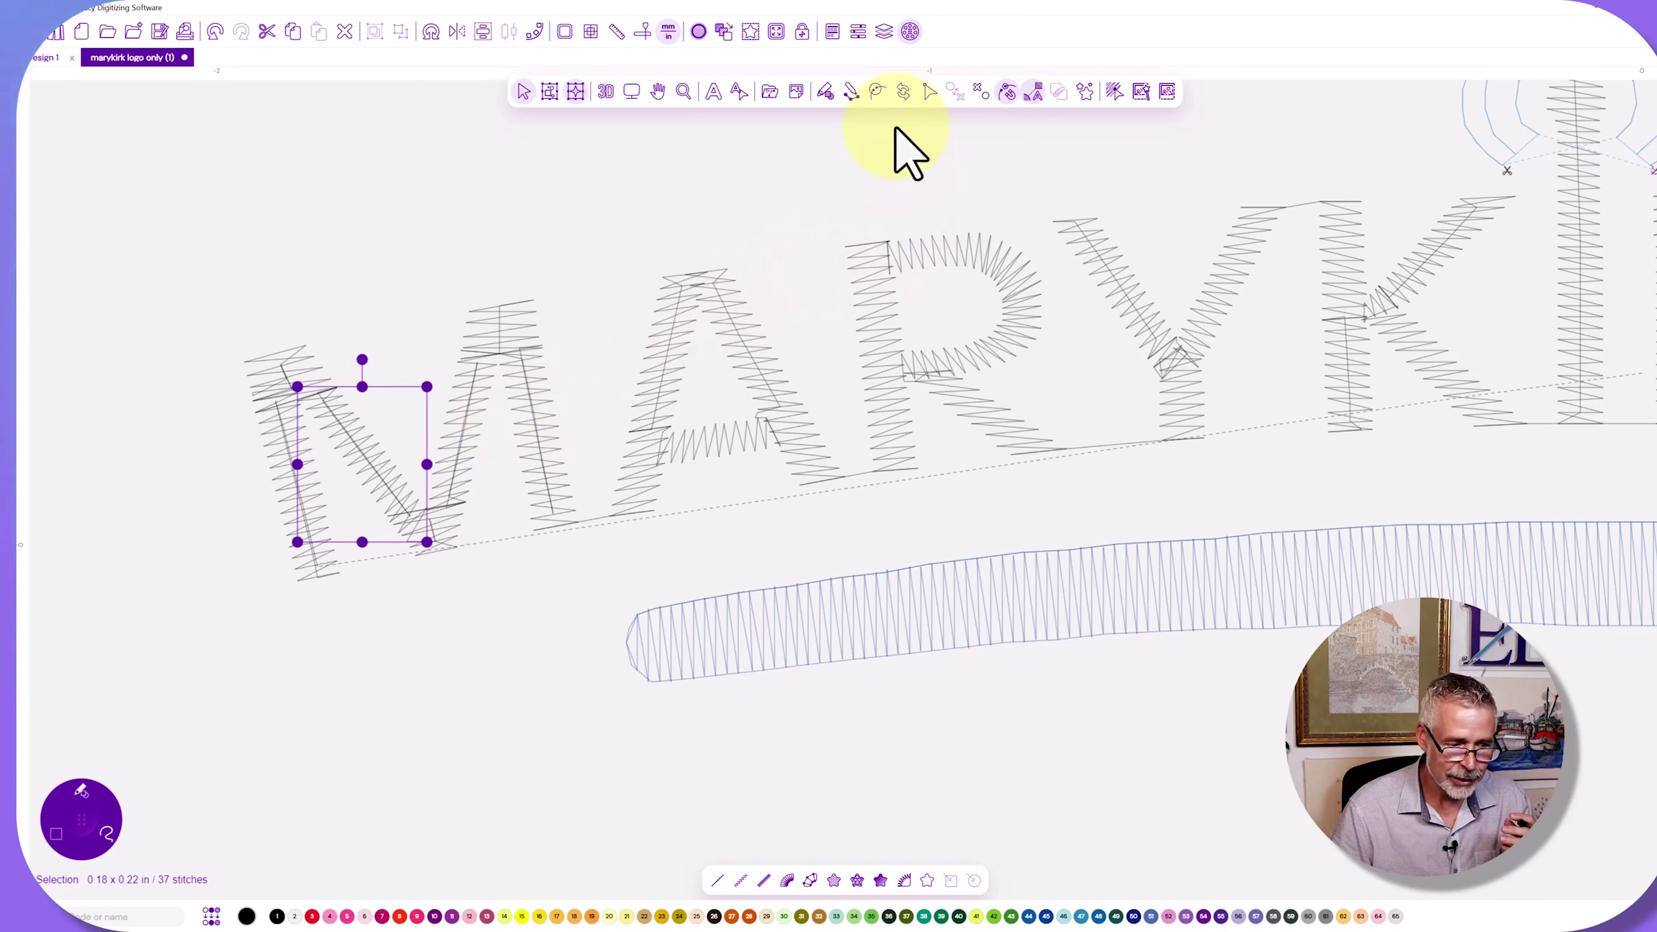
click(930, 93)
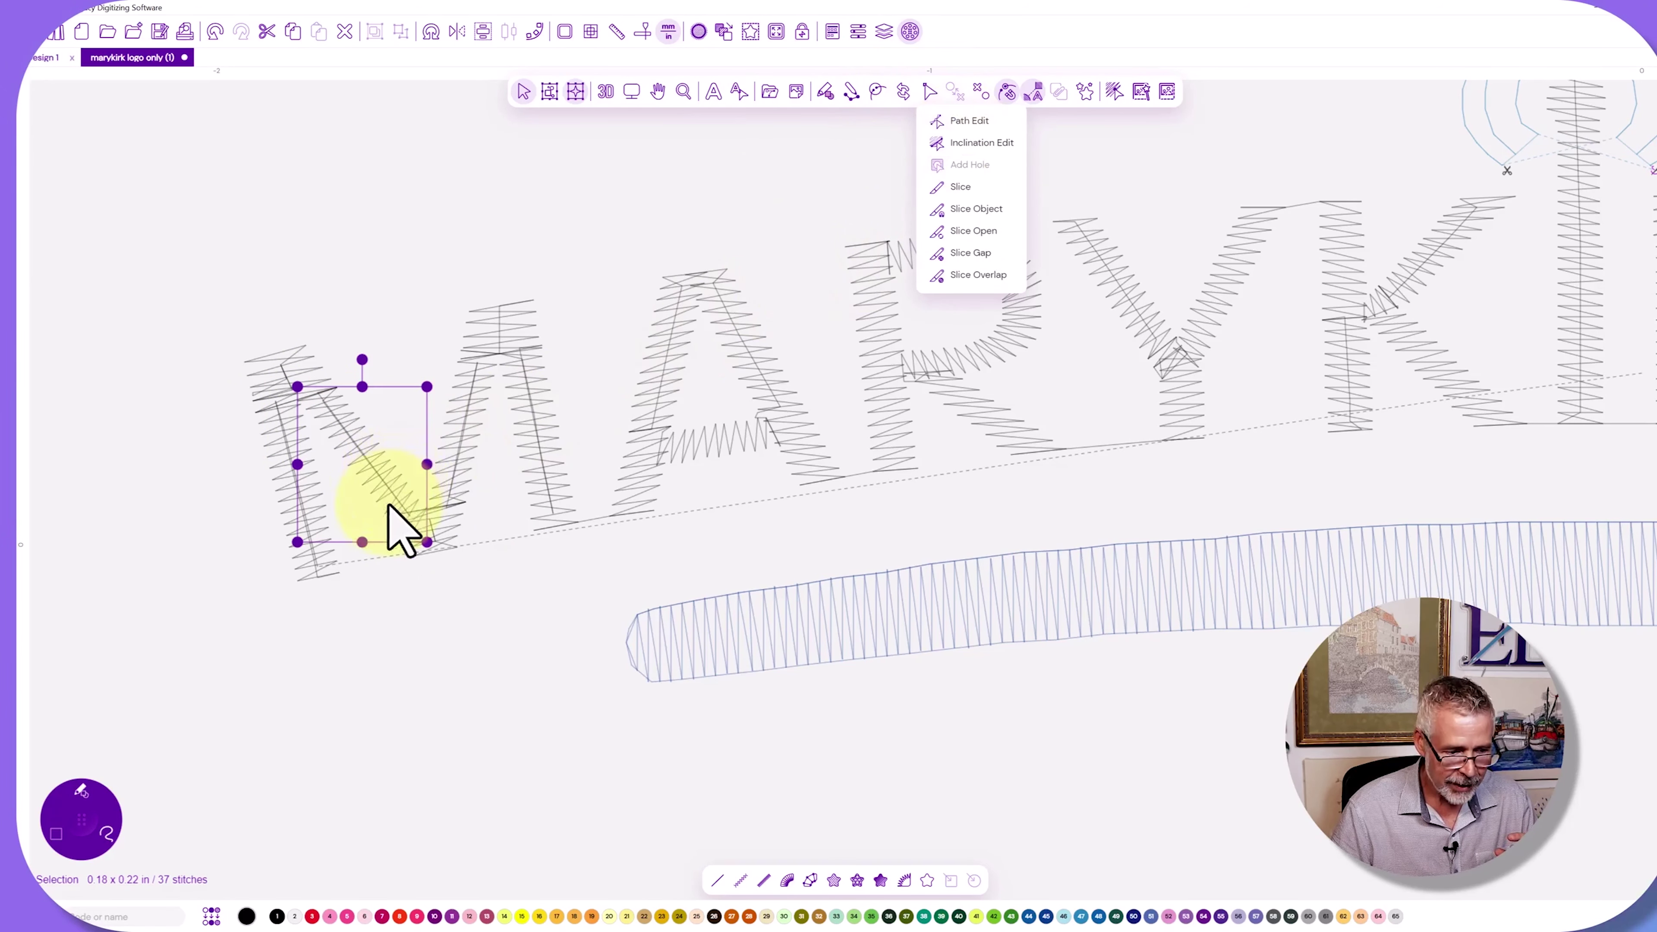
click(975, 140)
drag(405, 542, 385, 515)
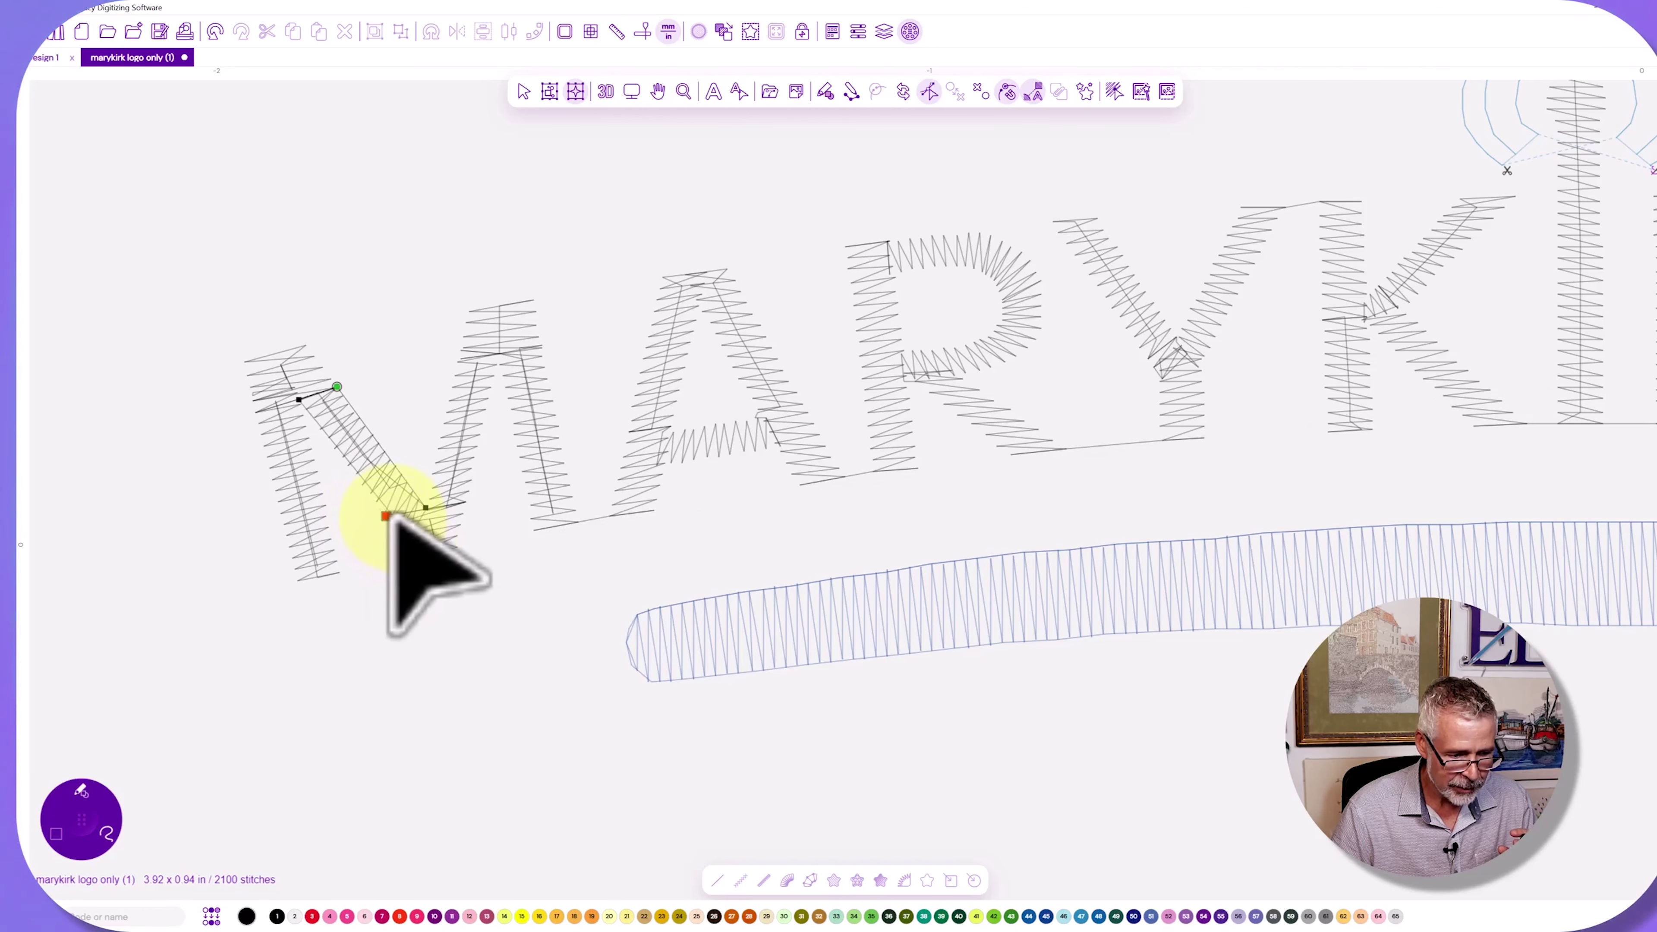
drag(384, 515, 387, 516)
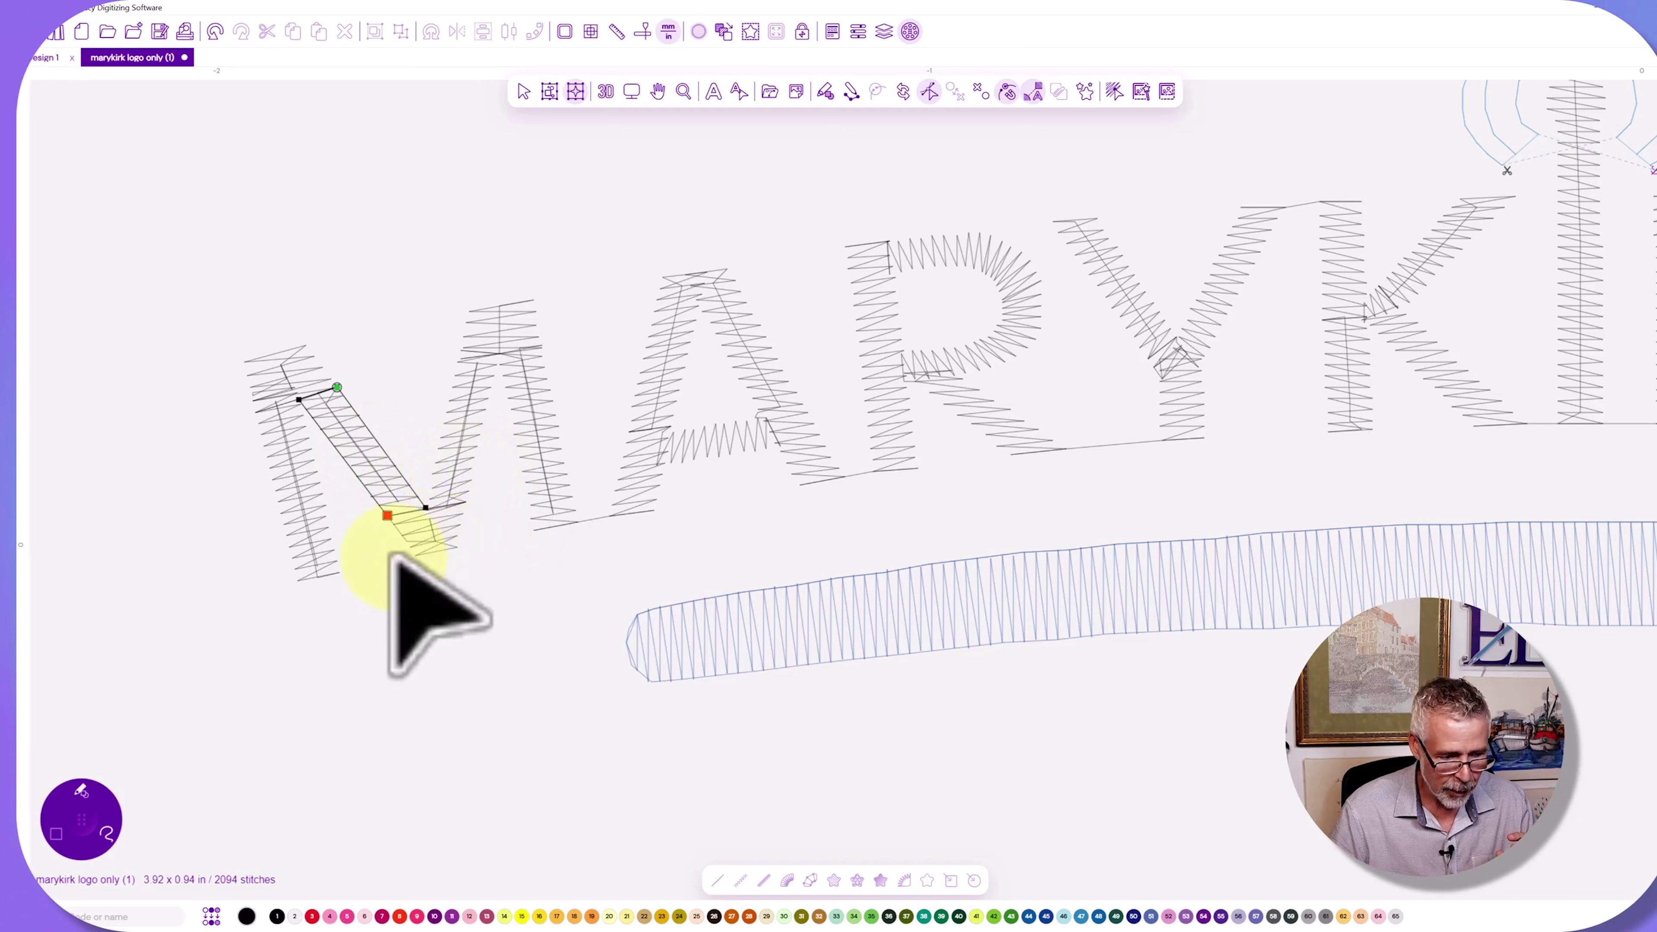
Place the stop point at the lower right of the first M's right stem and the adjacent A's start point at its left leg's lower-left corner.
click(565, 488)
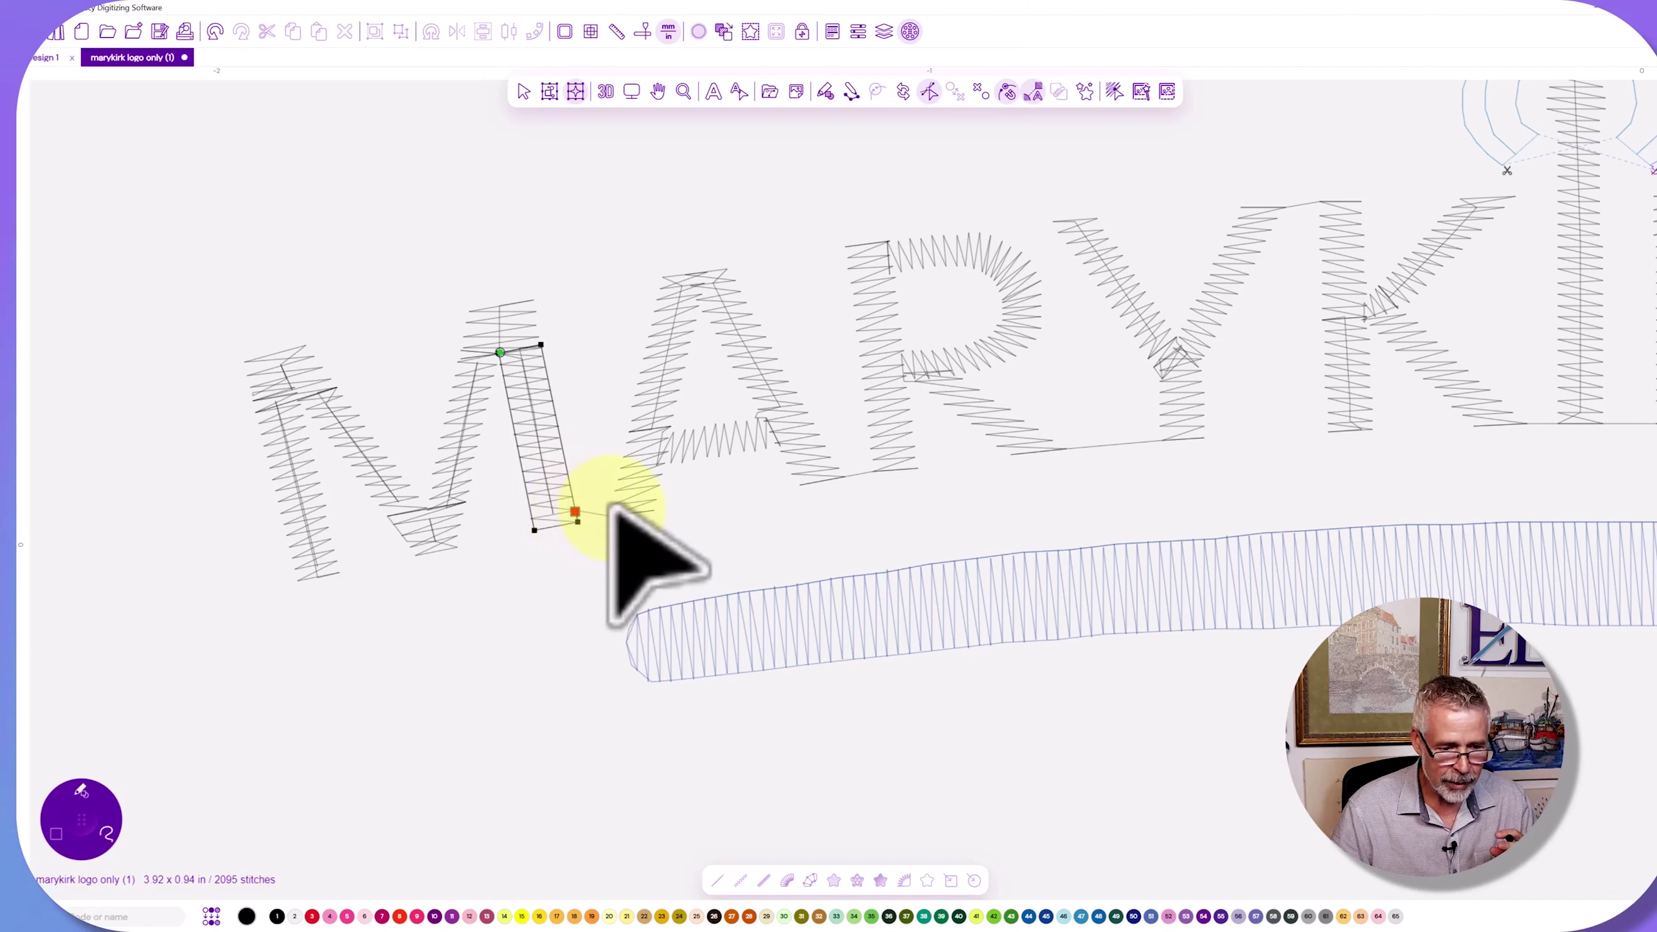
click(604, 511)
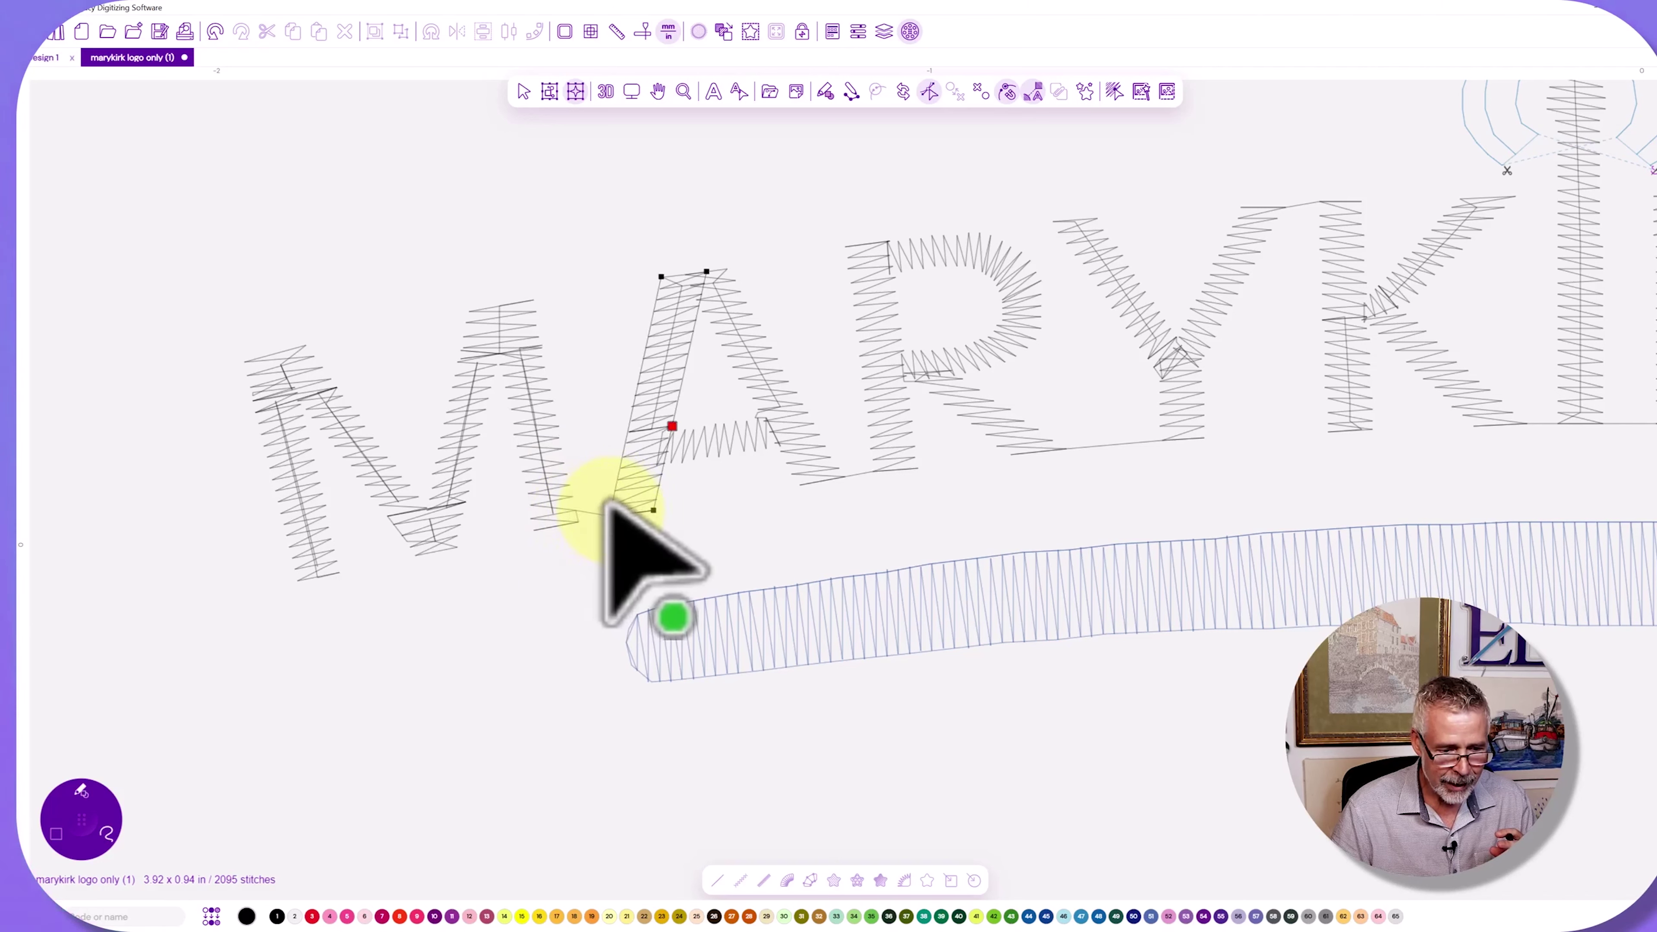
click(607, 510)
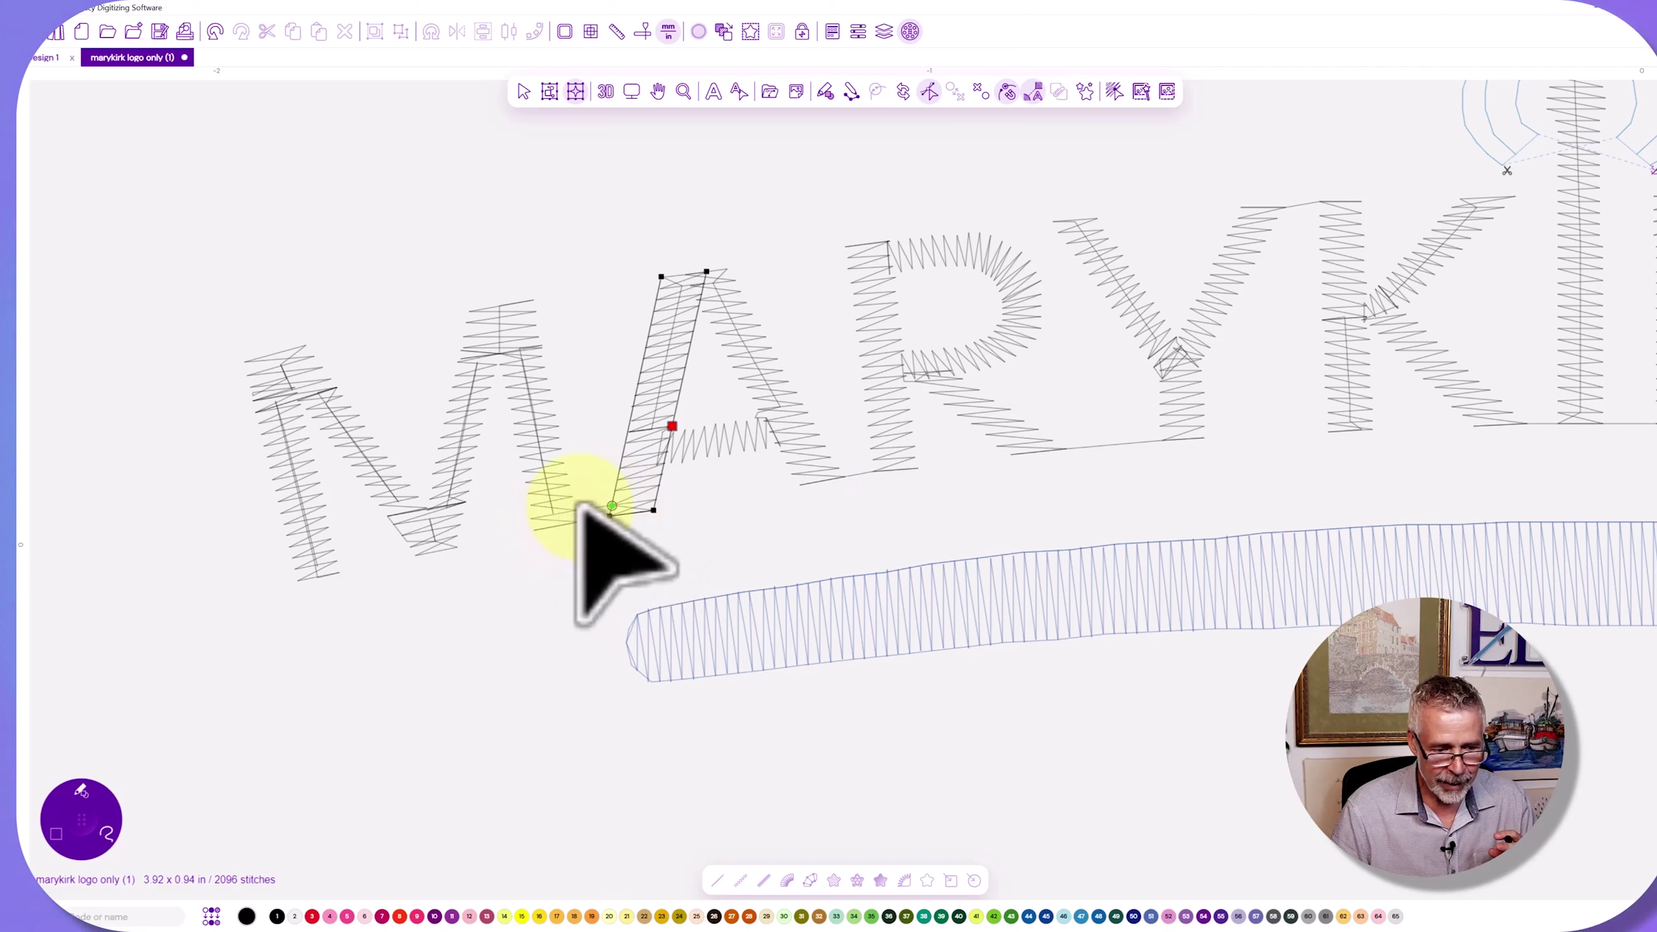
click(608, 515)
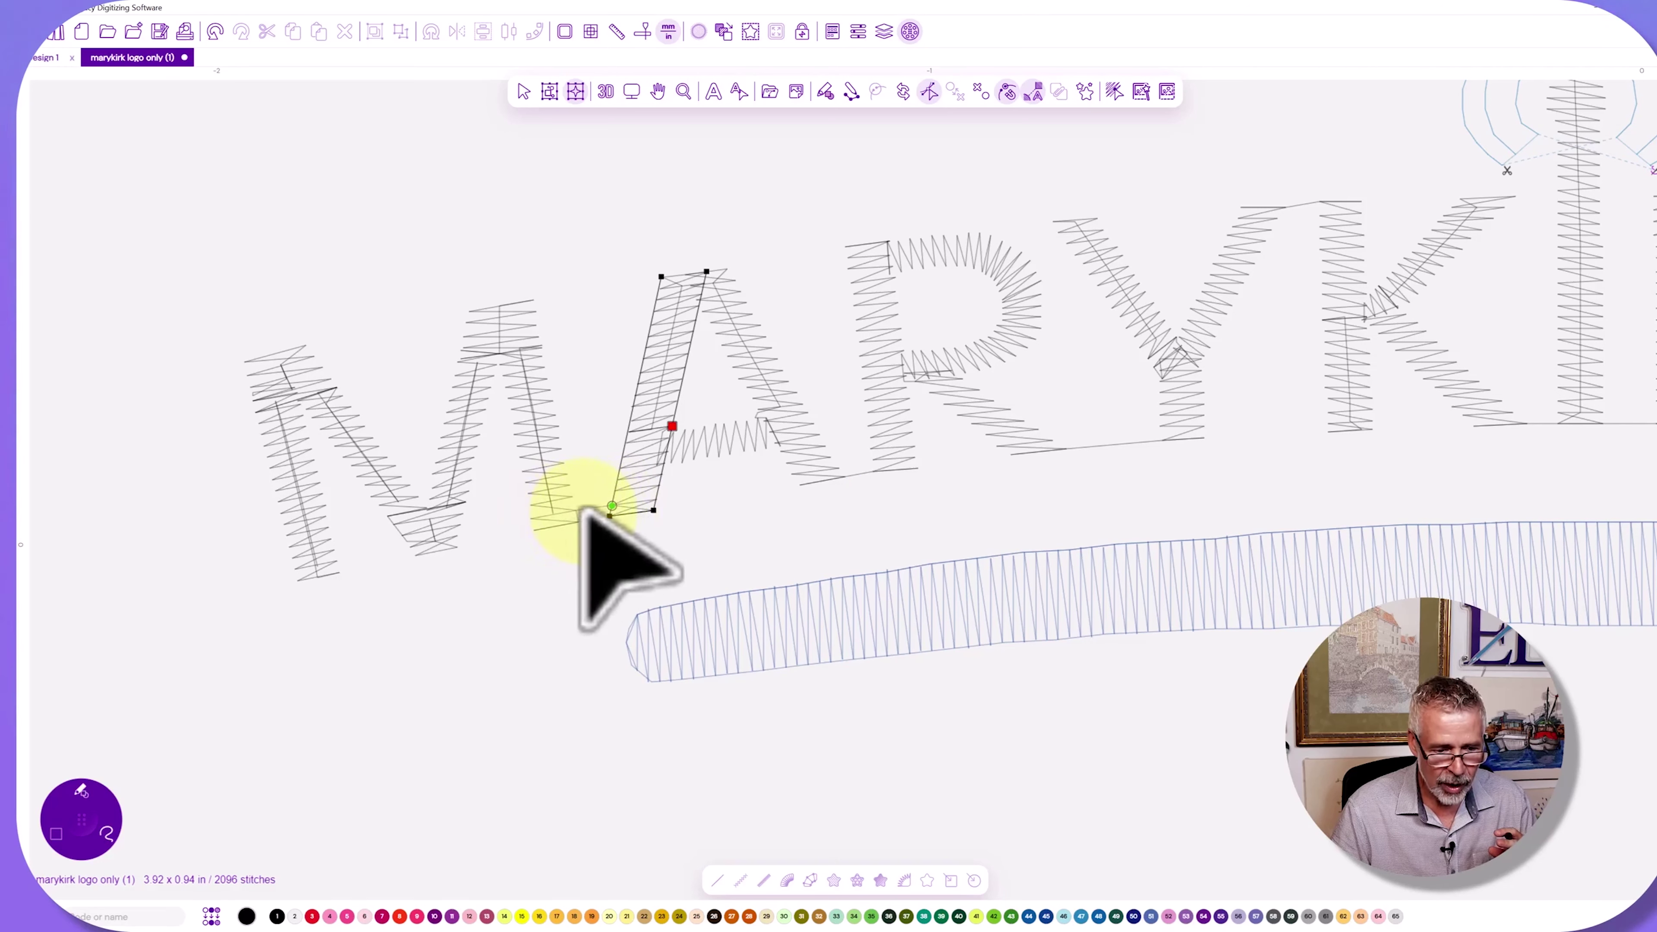
click(613, 506)
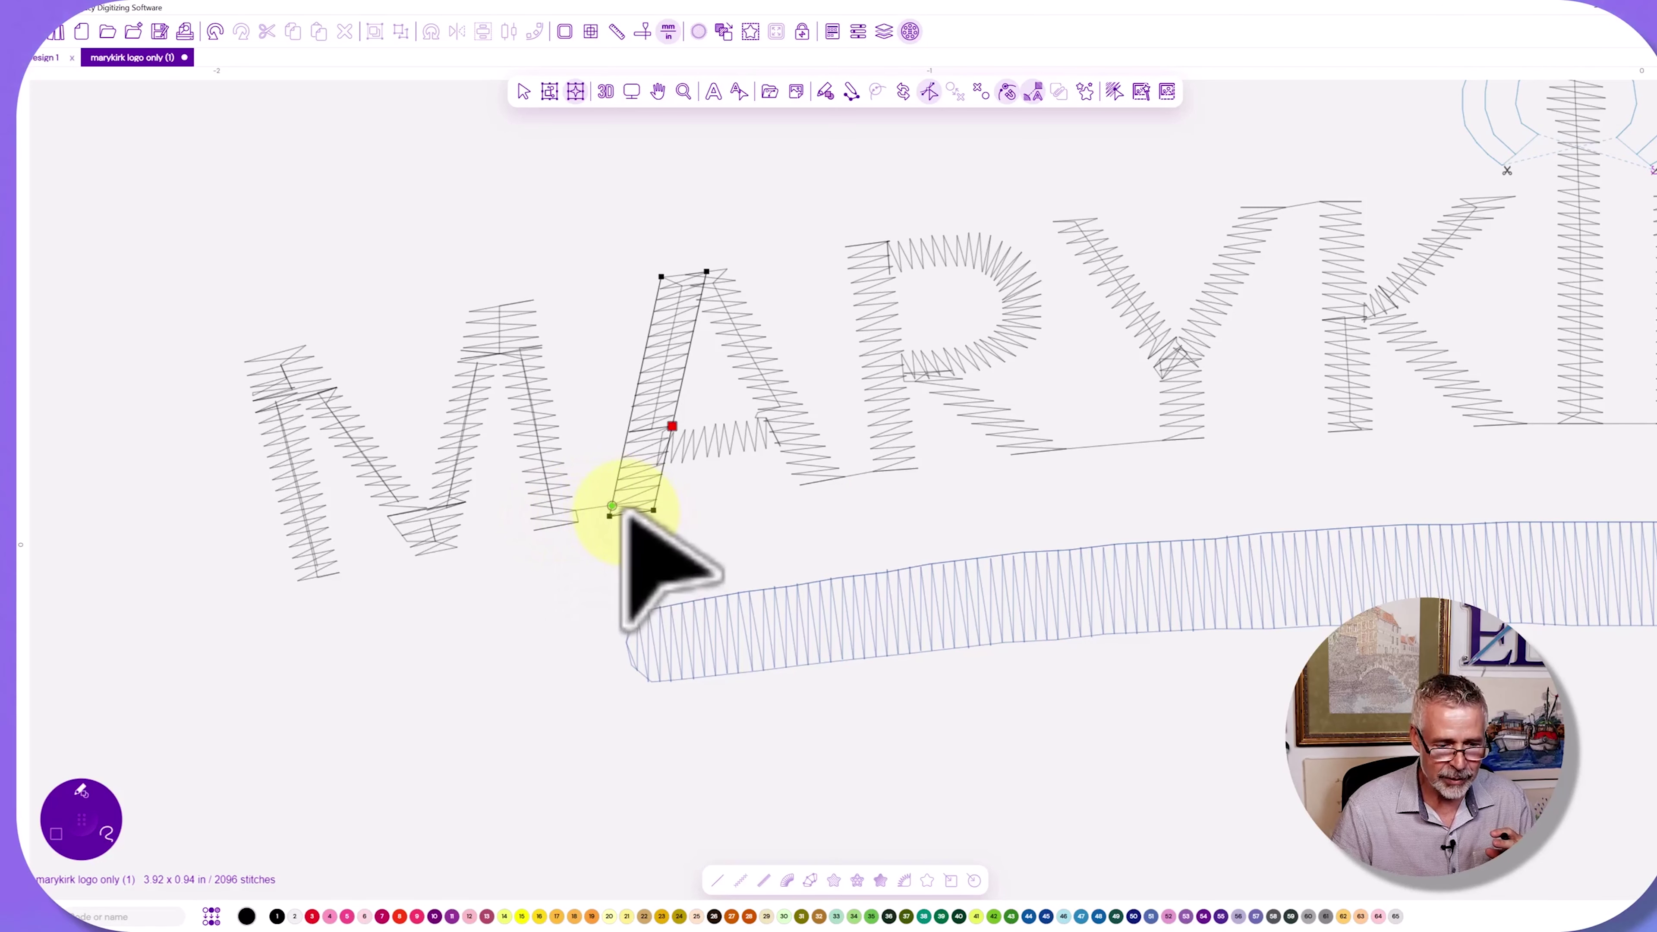
click(611, 505)
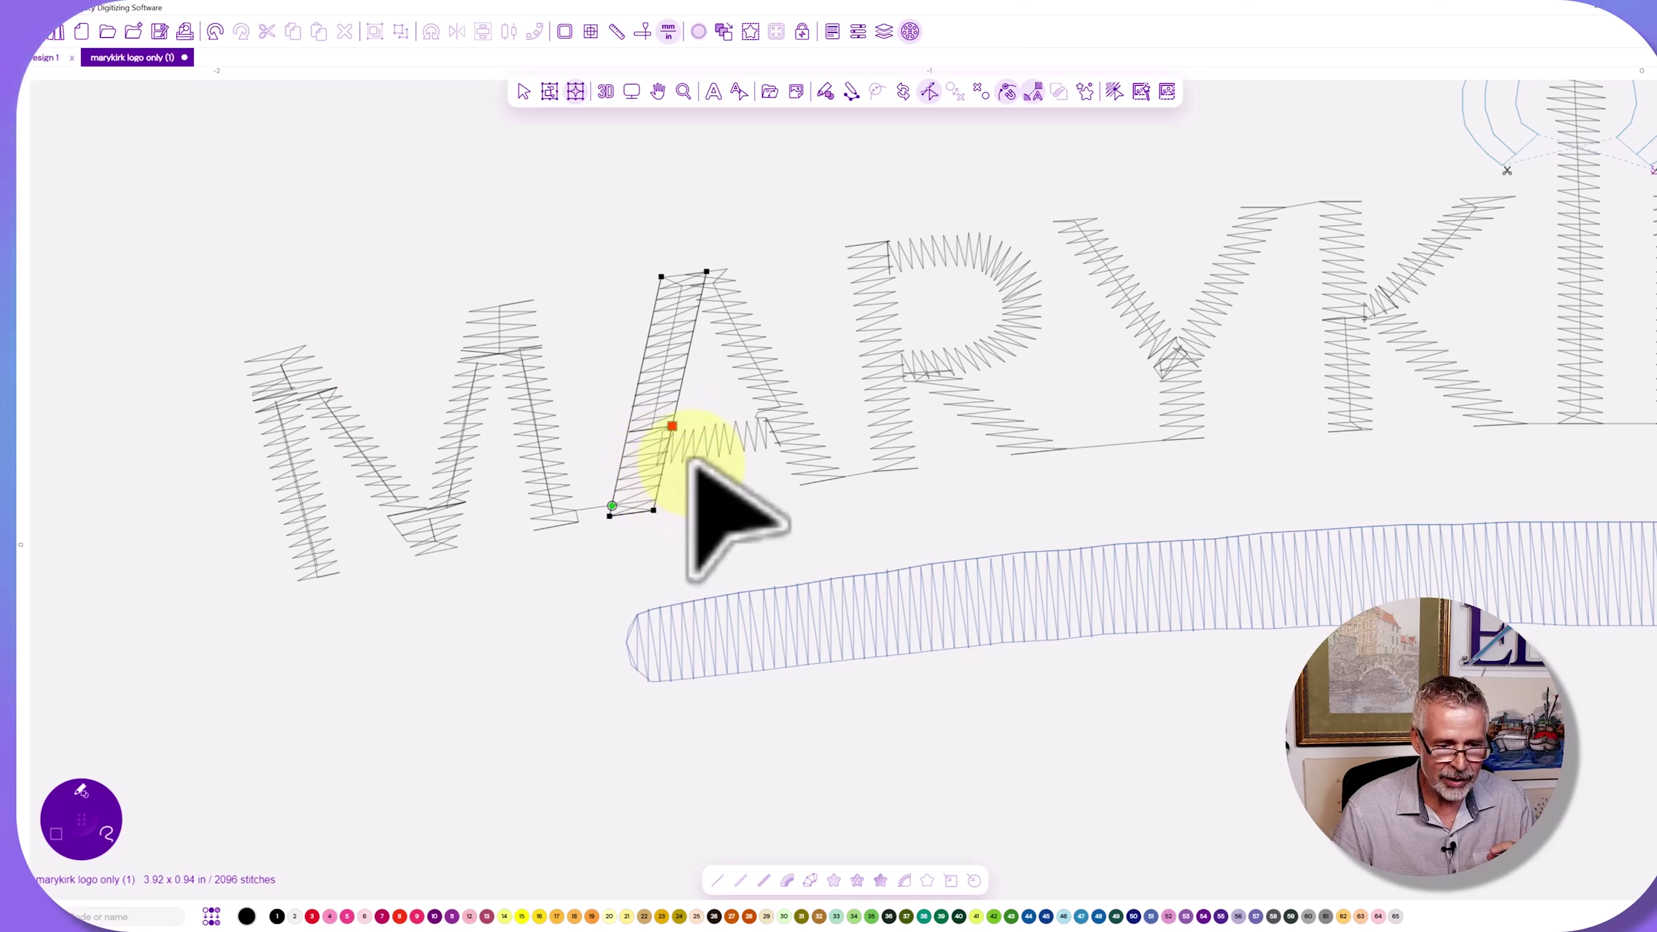
click(701, 460)
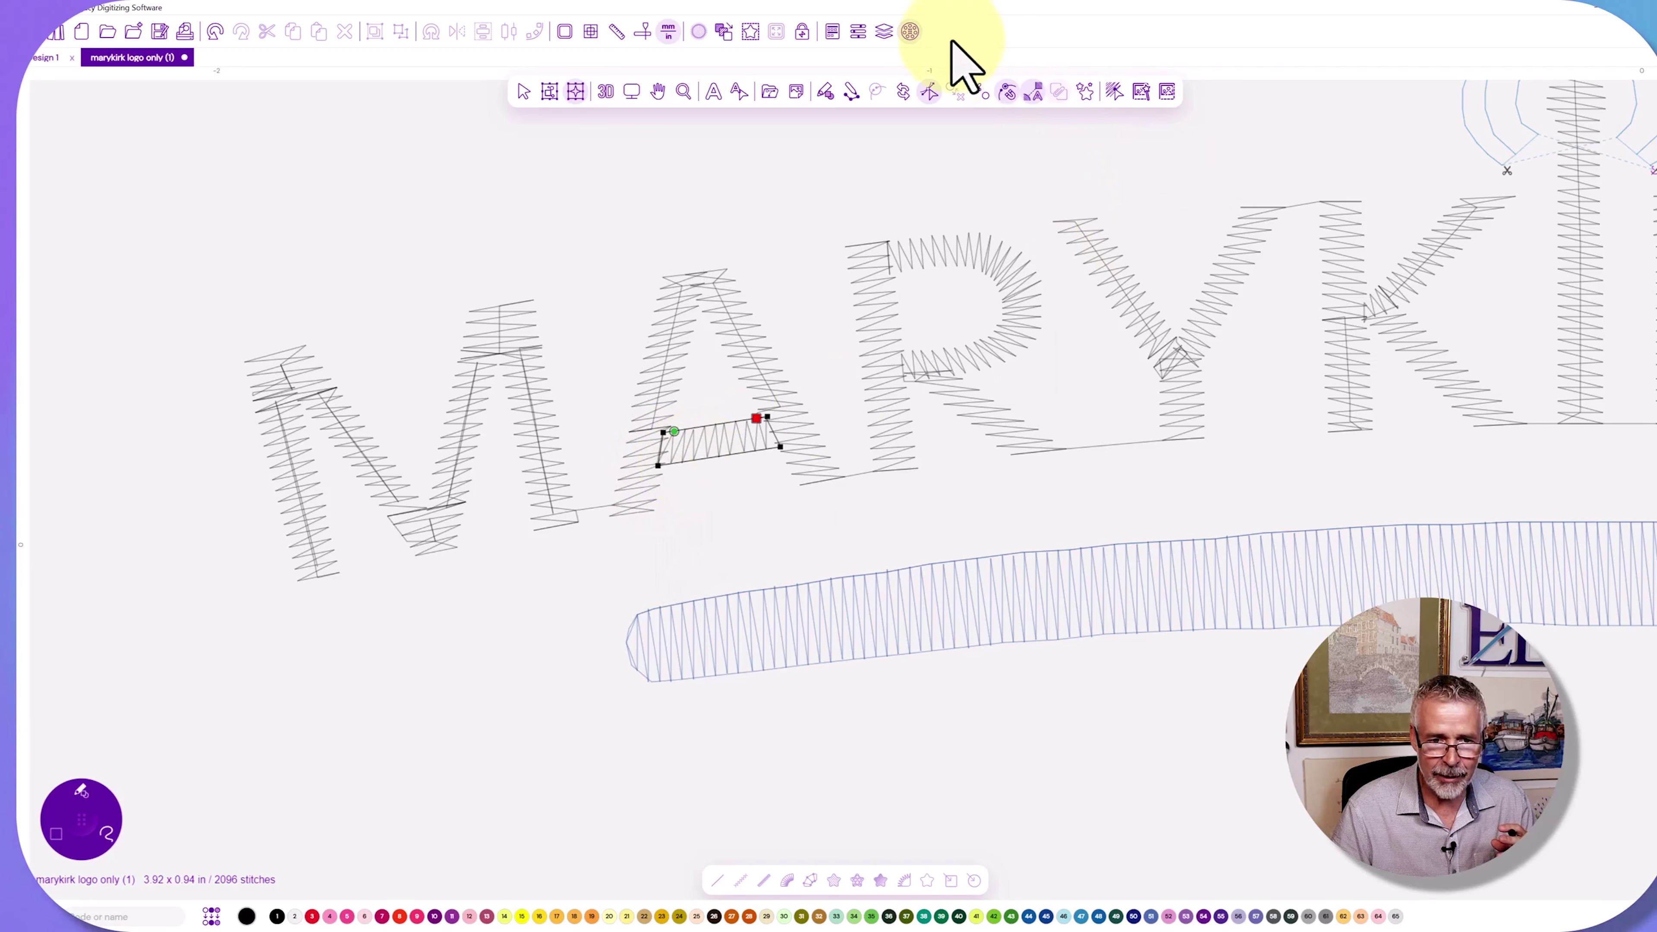
Examine the sewing order of the first A's left leg, crossbar and right leg within the Brother 900 Black group in Sequence View.
click(884, 31)
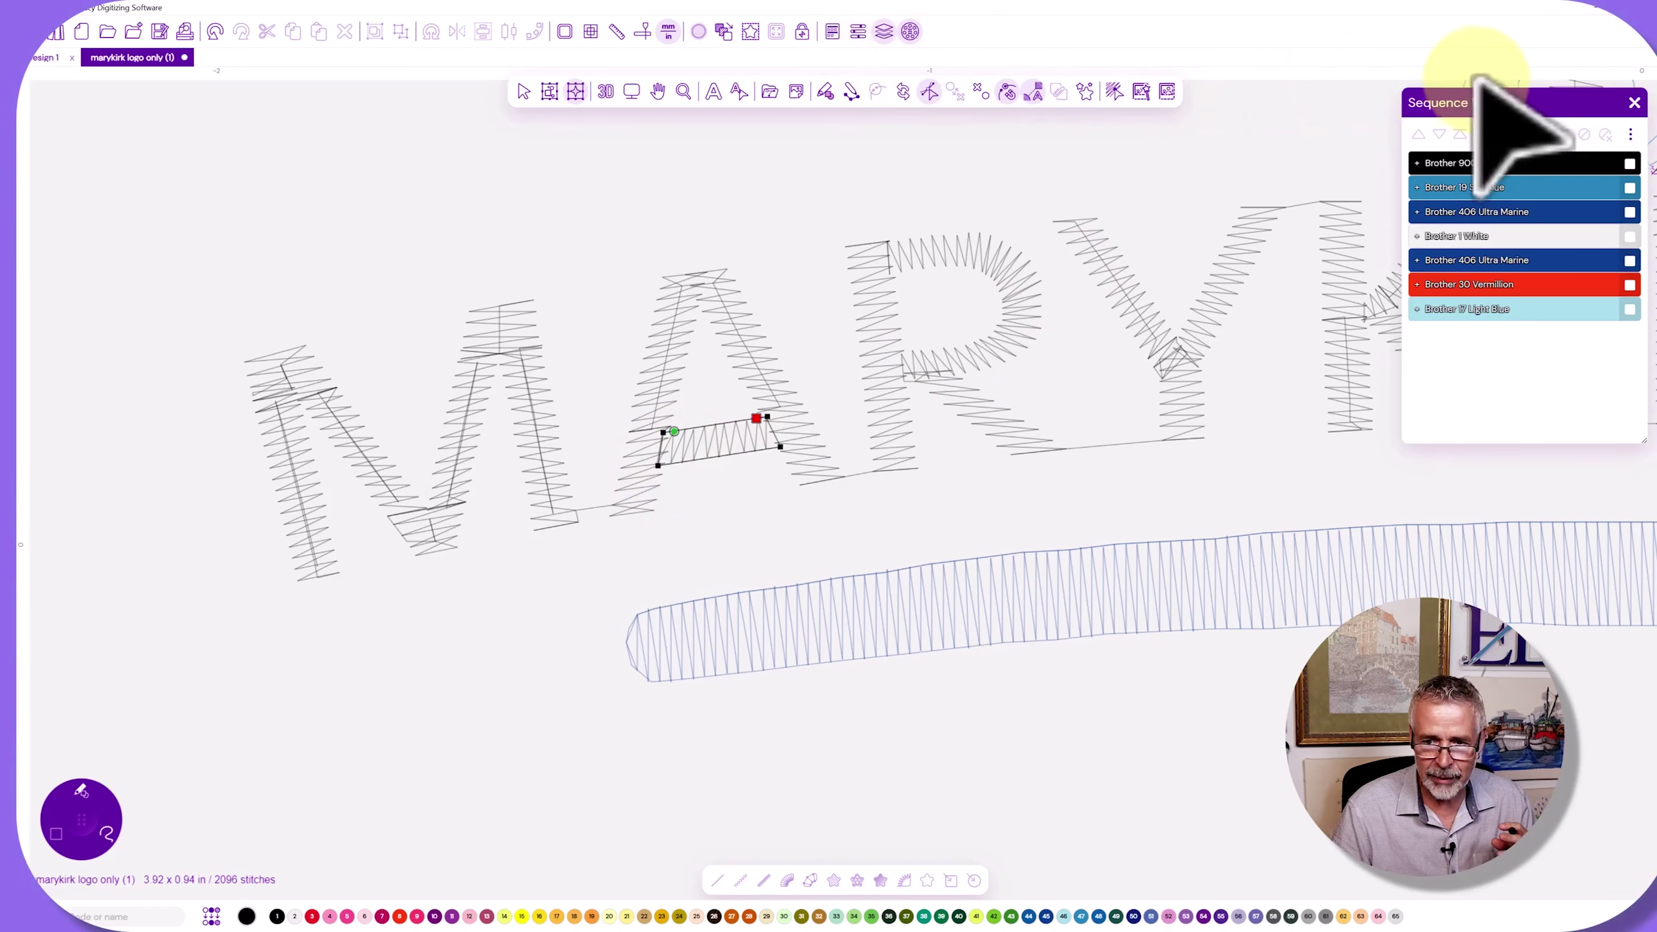
click(1417, 163)
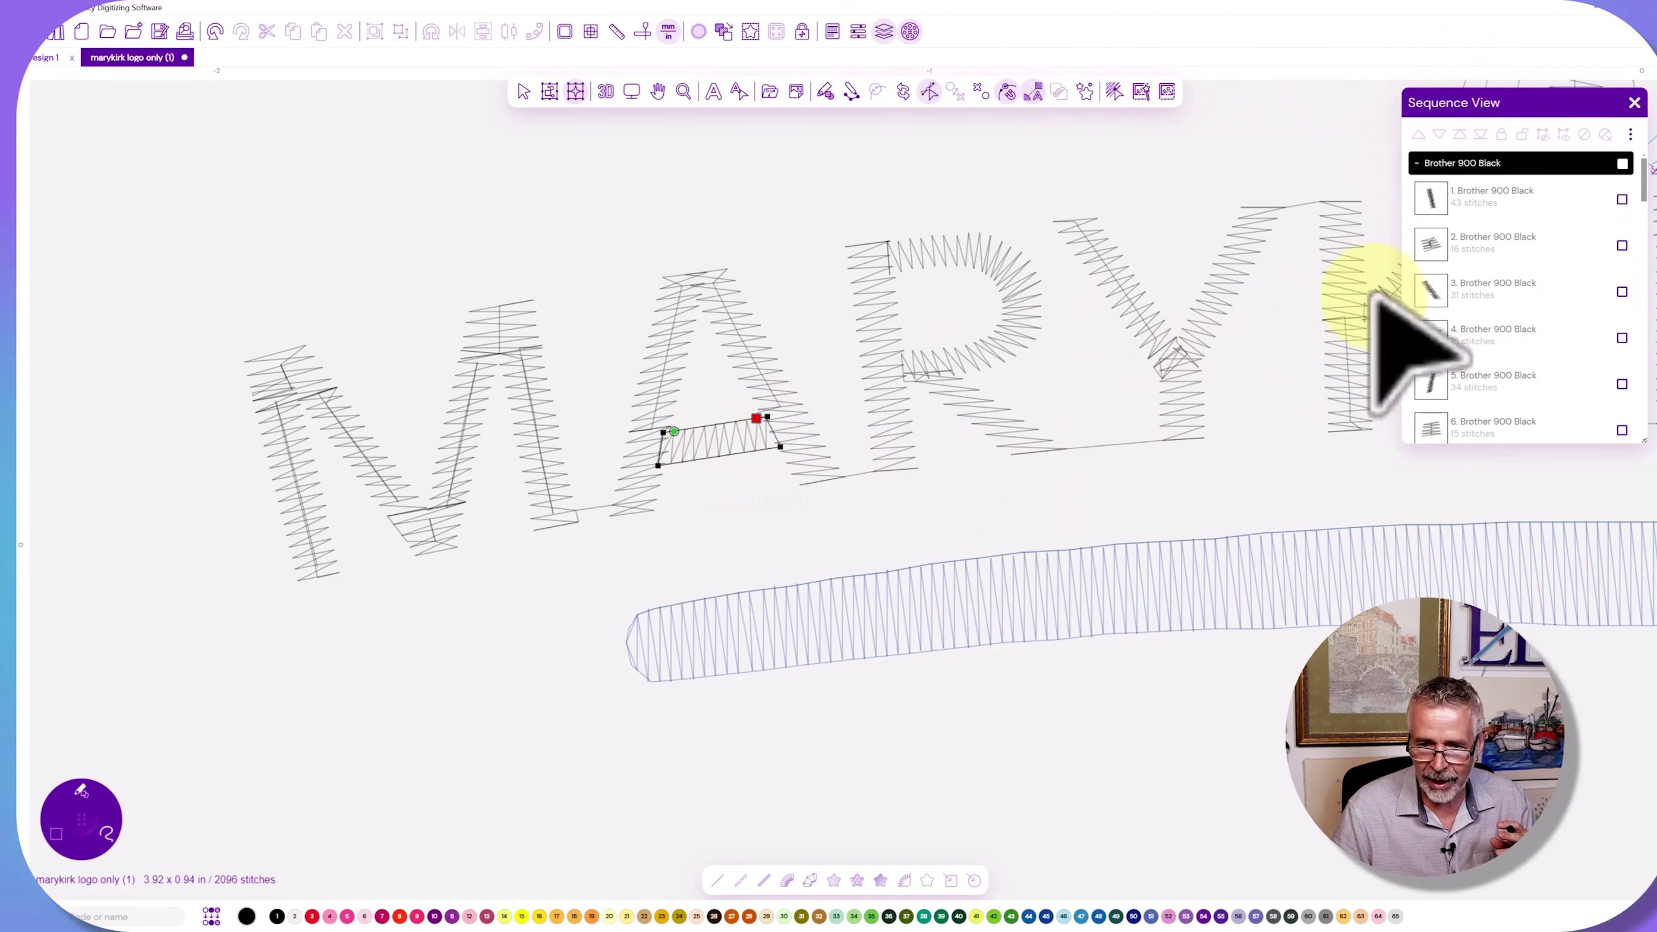
click(562, 176)
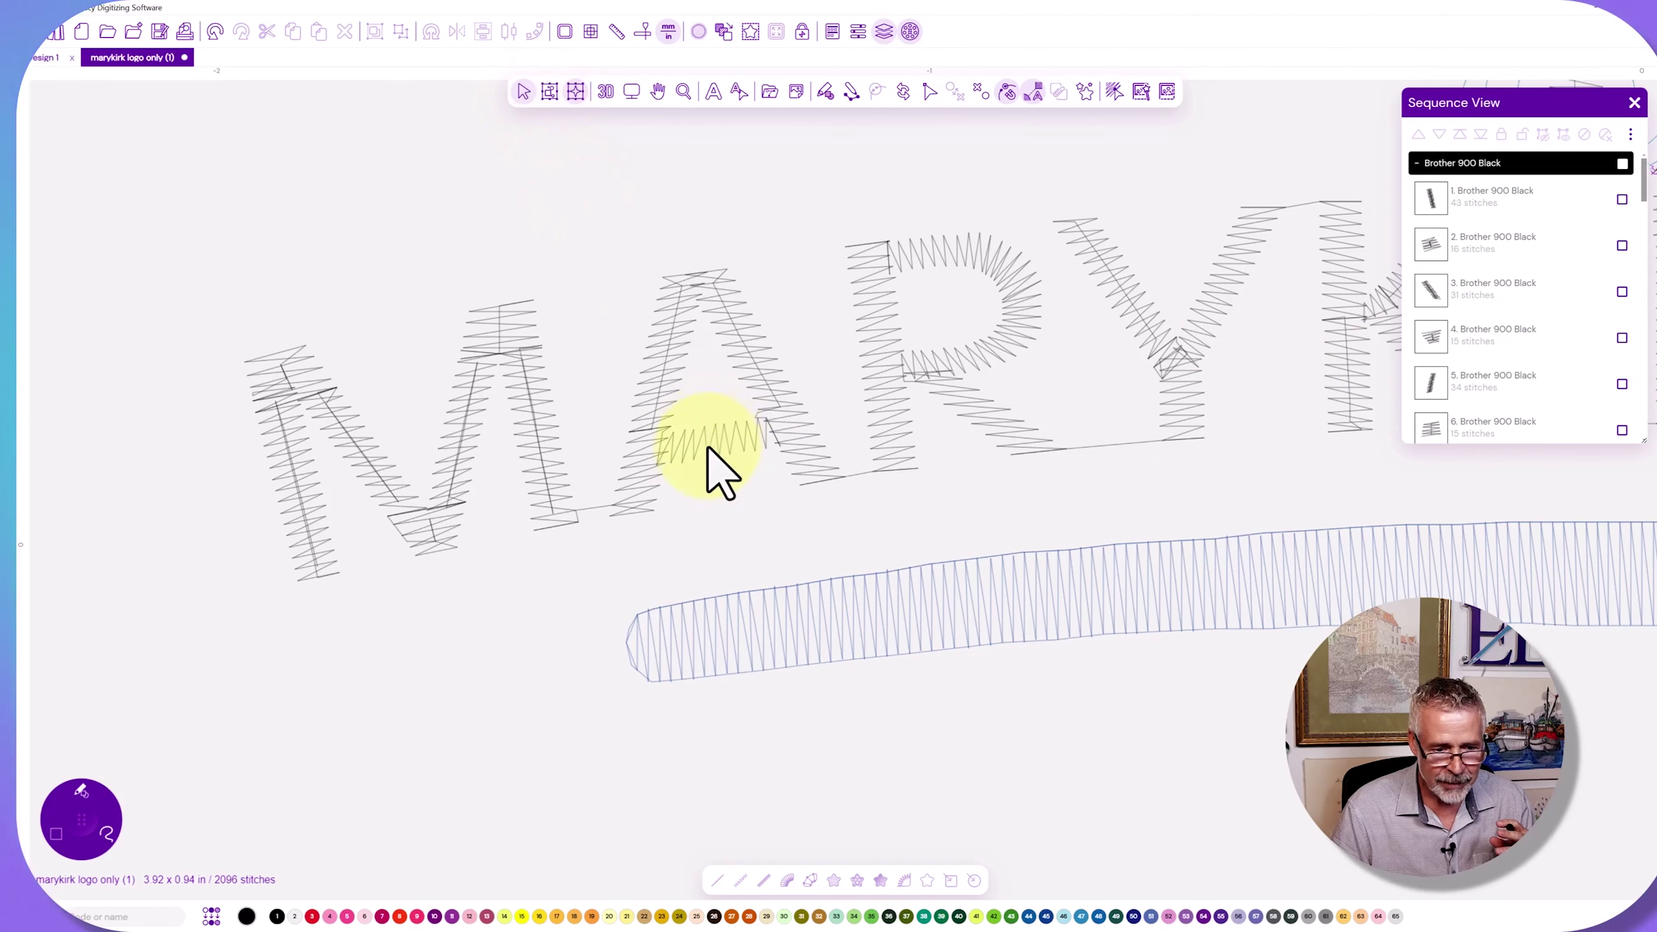
click(632, 417)
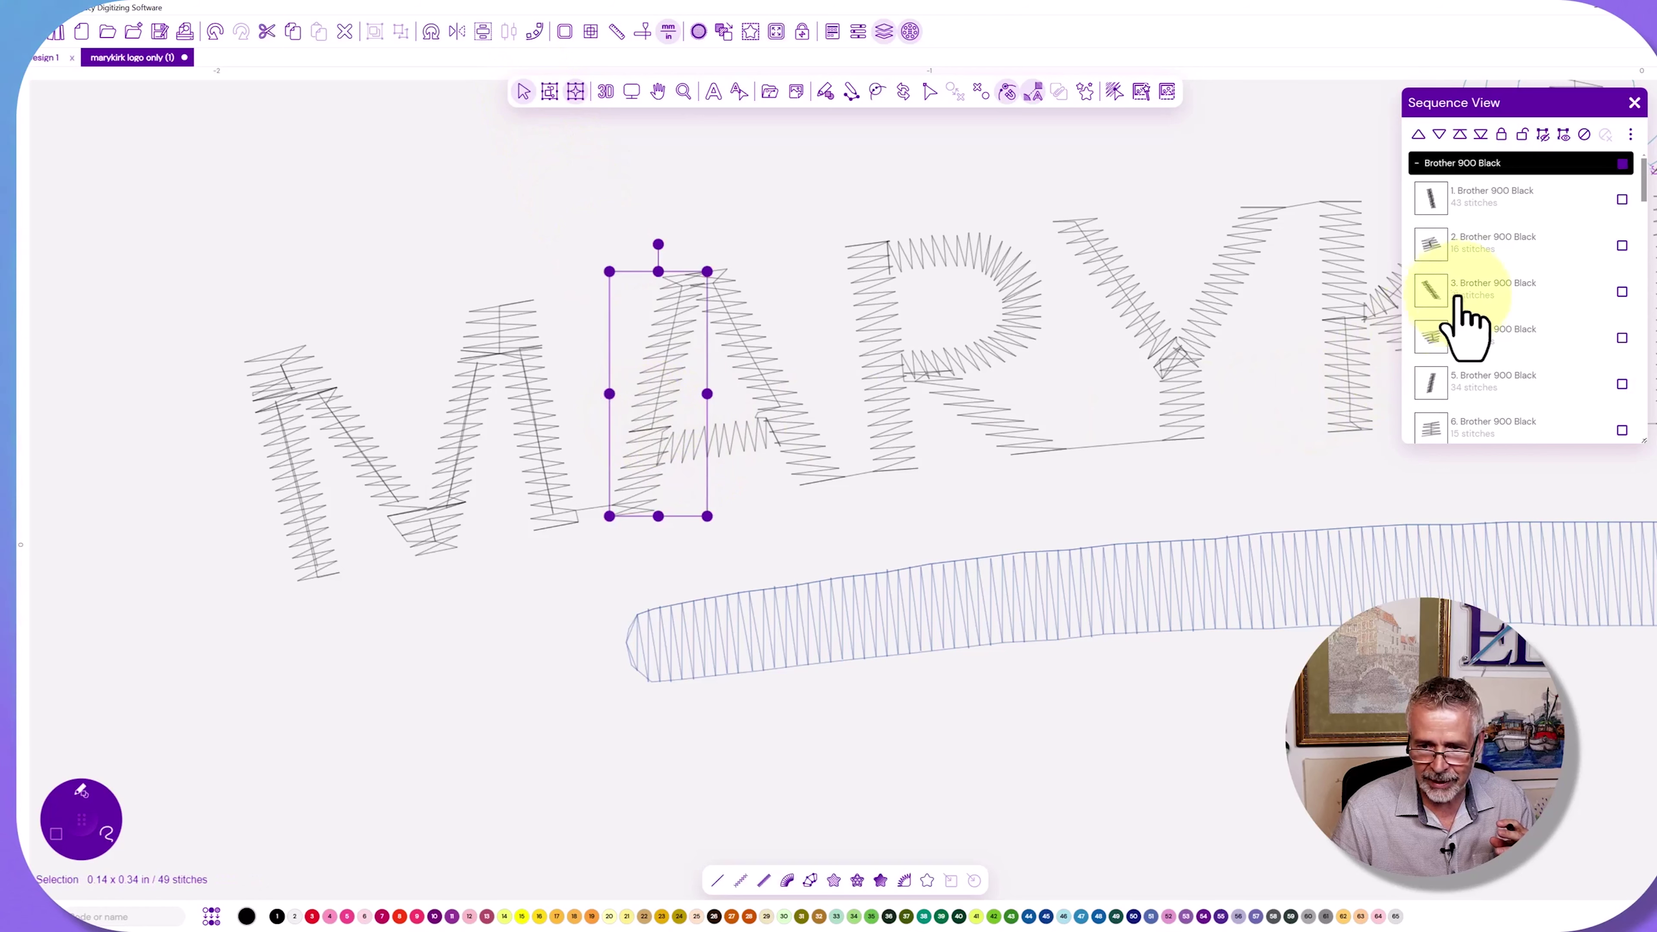
scroll(1488, 336, down, 3)
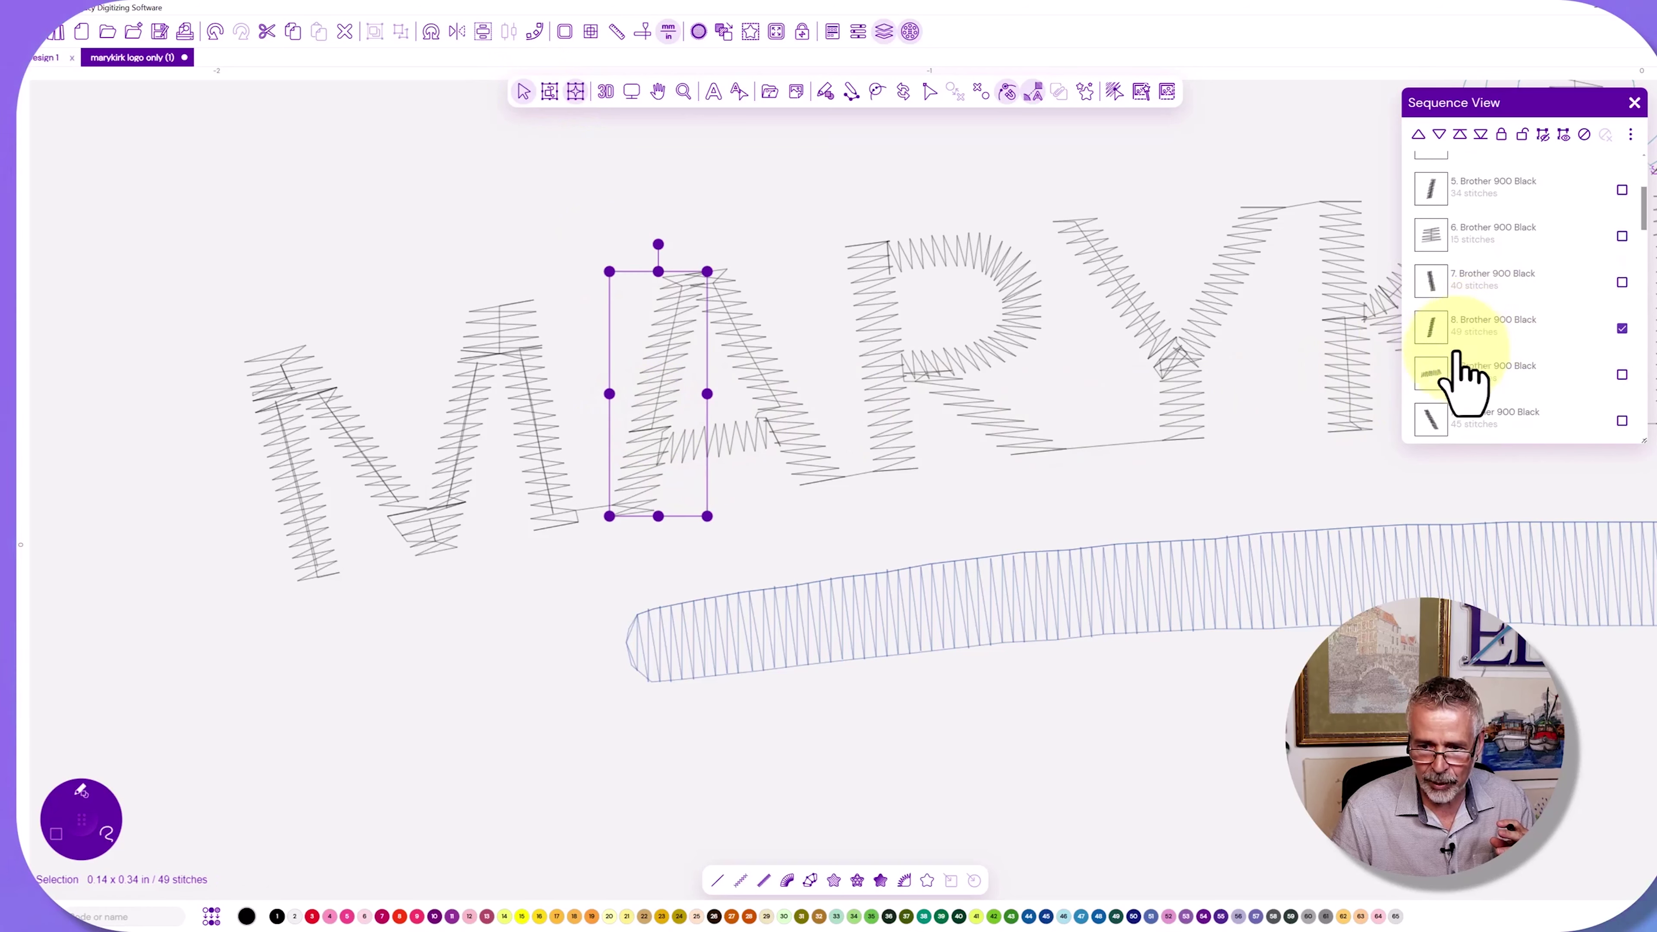
click(1474, 377)
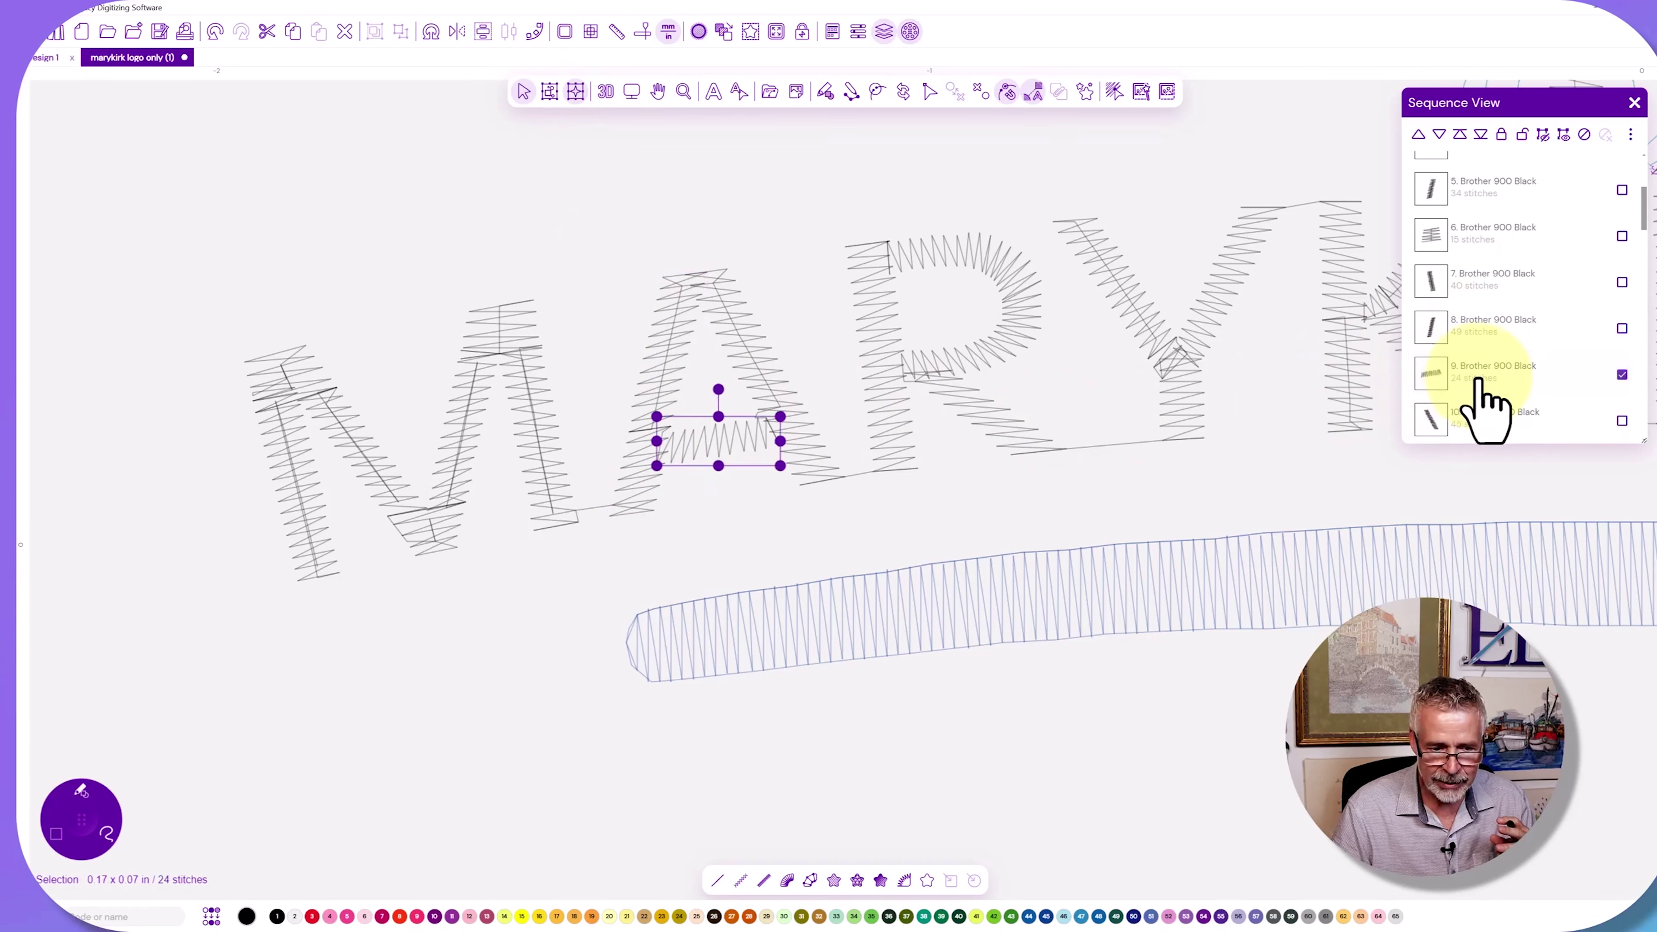
click(1468, 421)
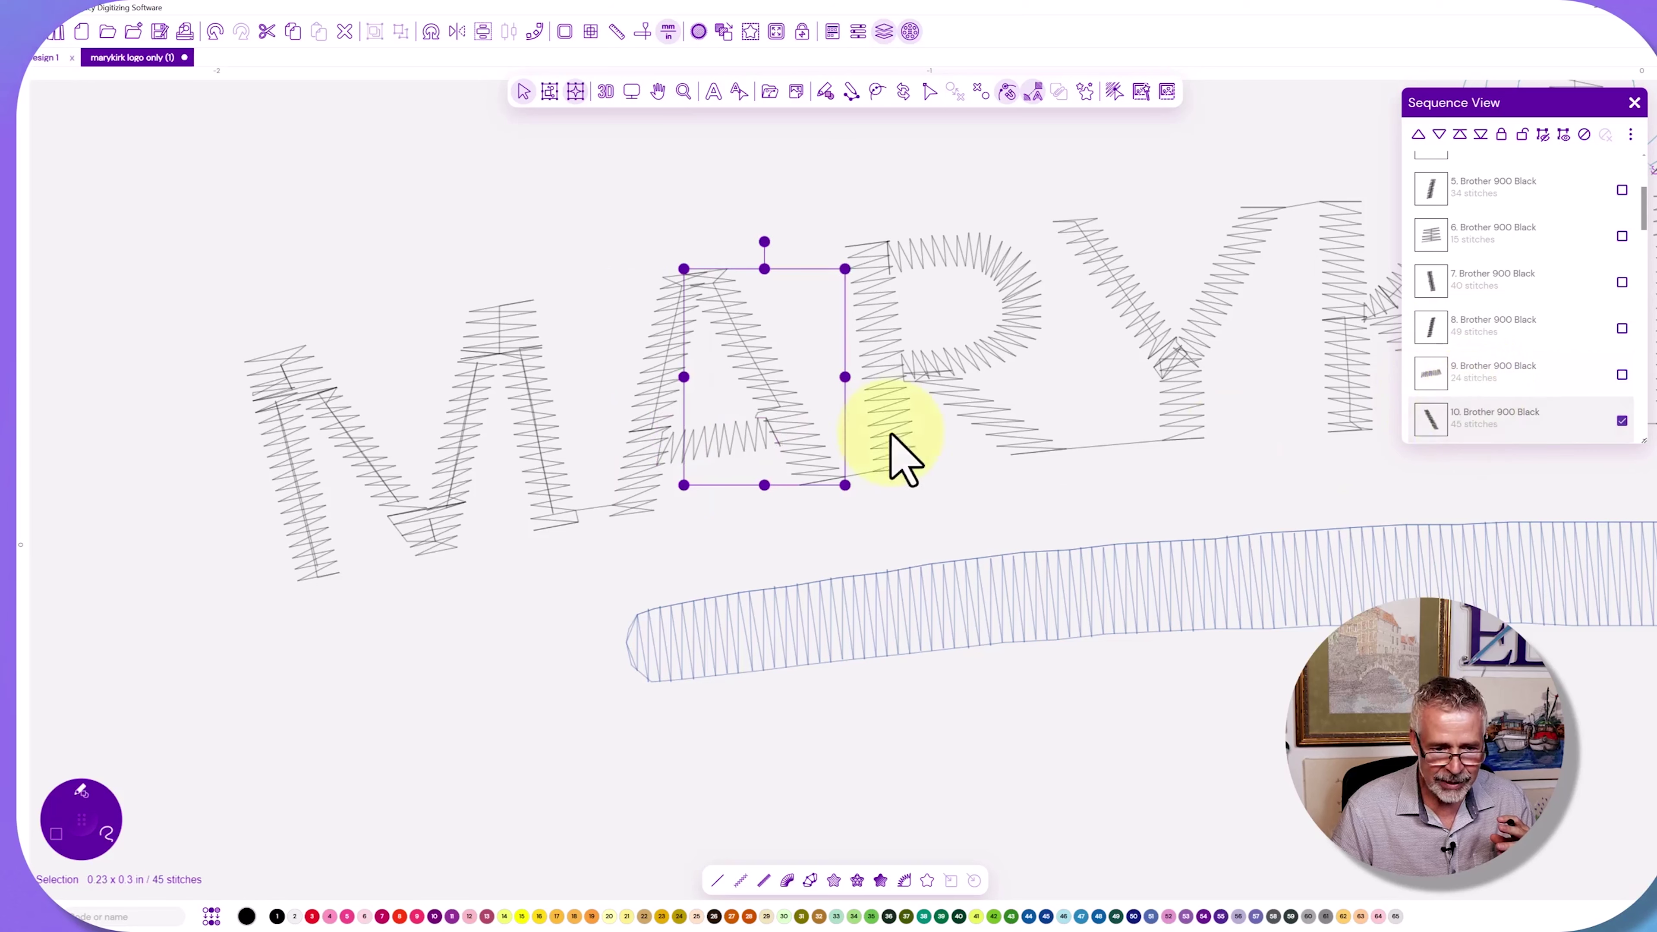
Examine how the first A's left and right legs meet at its apex, comparing them with the separate cap segments of the first M.
click(632, 407)
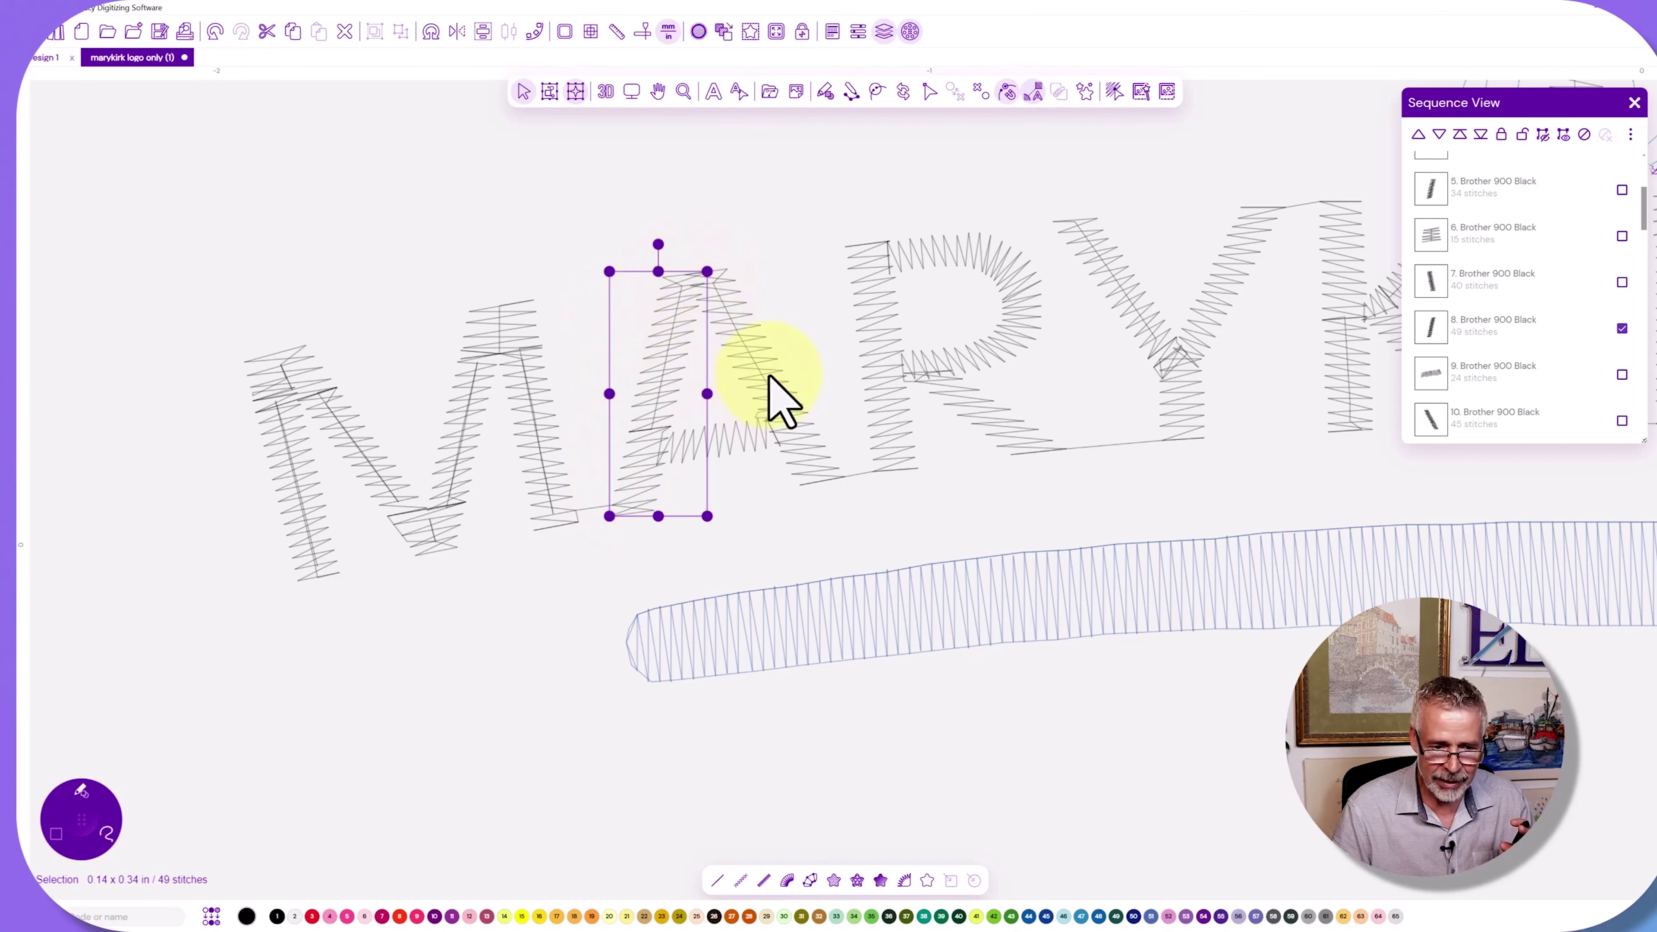
click(718, 319)
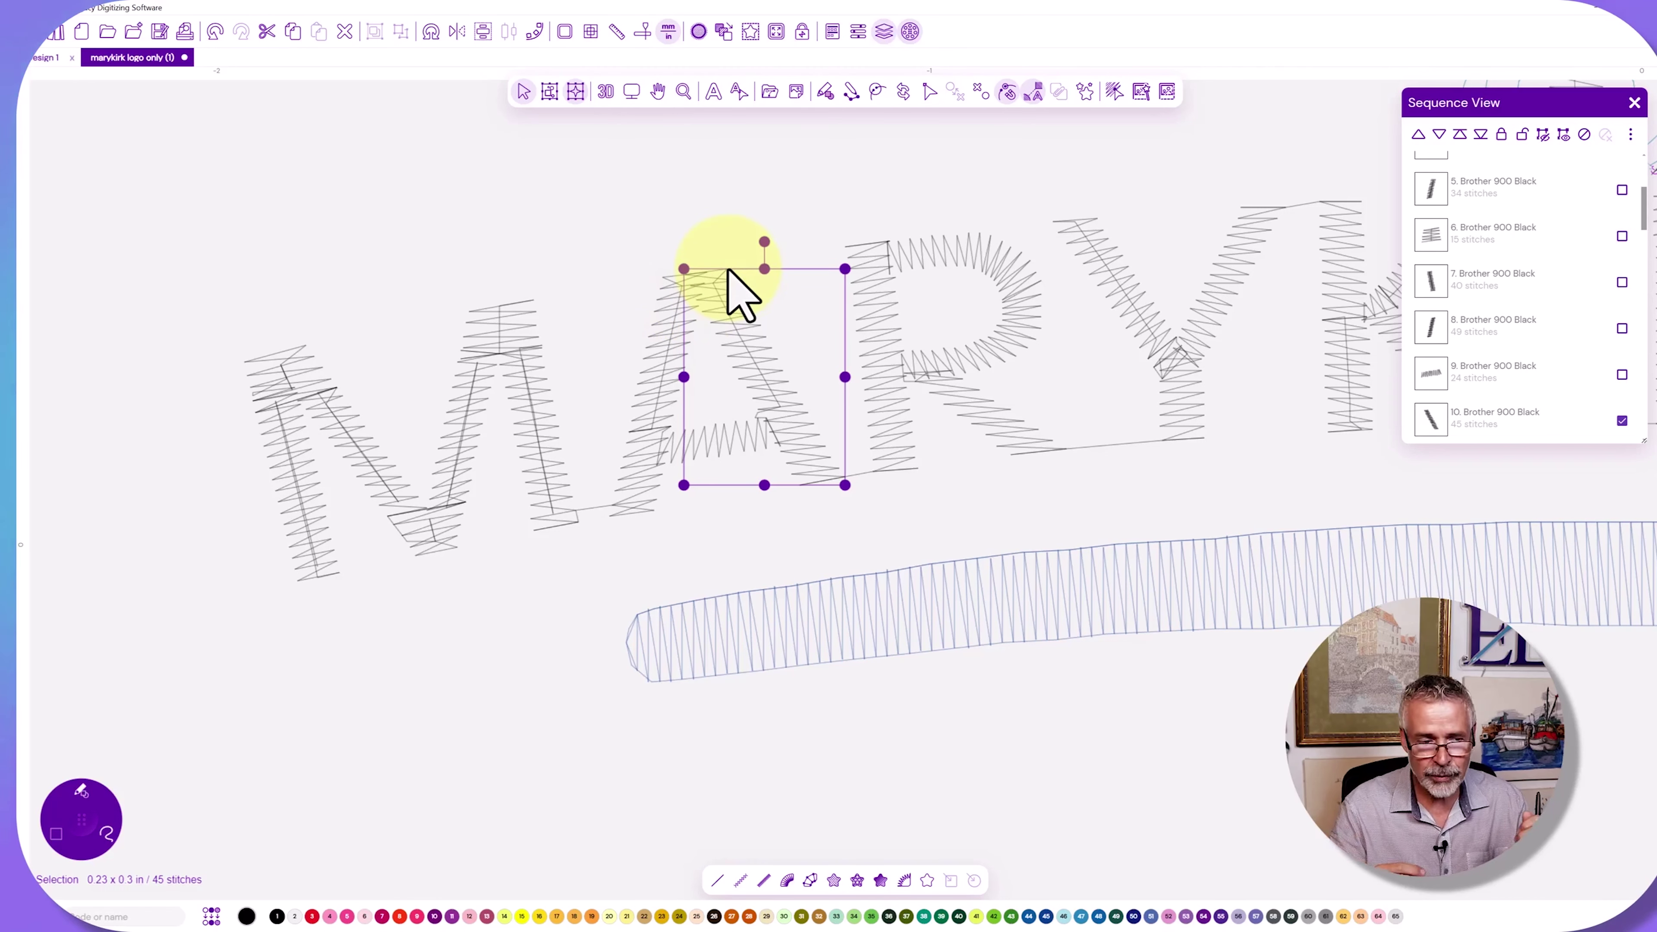
click(499, 327)
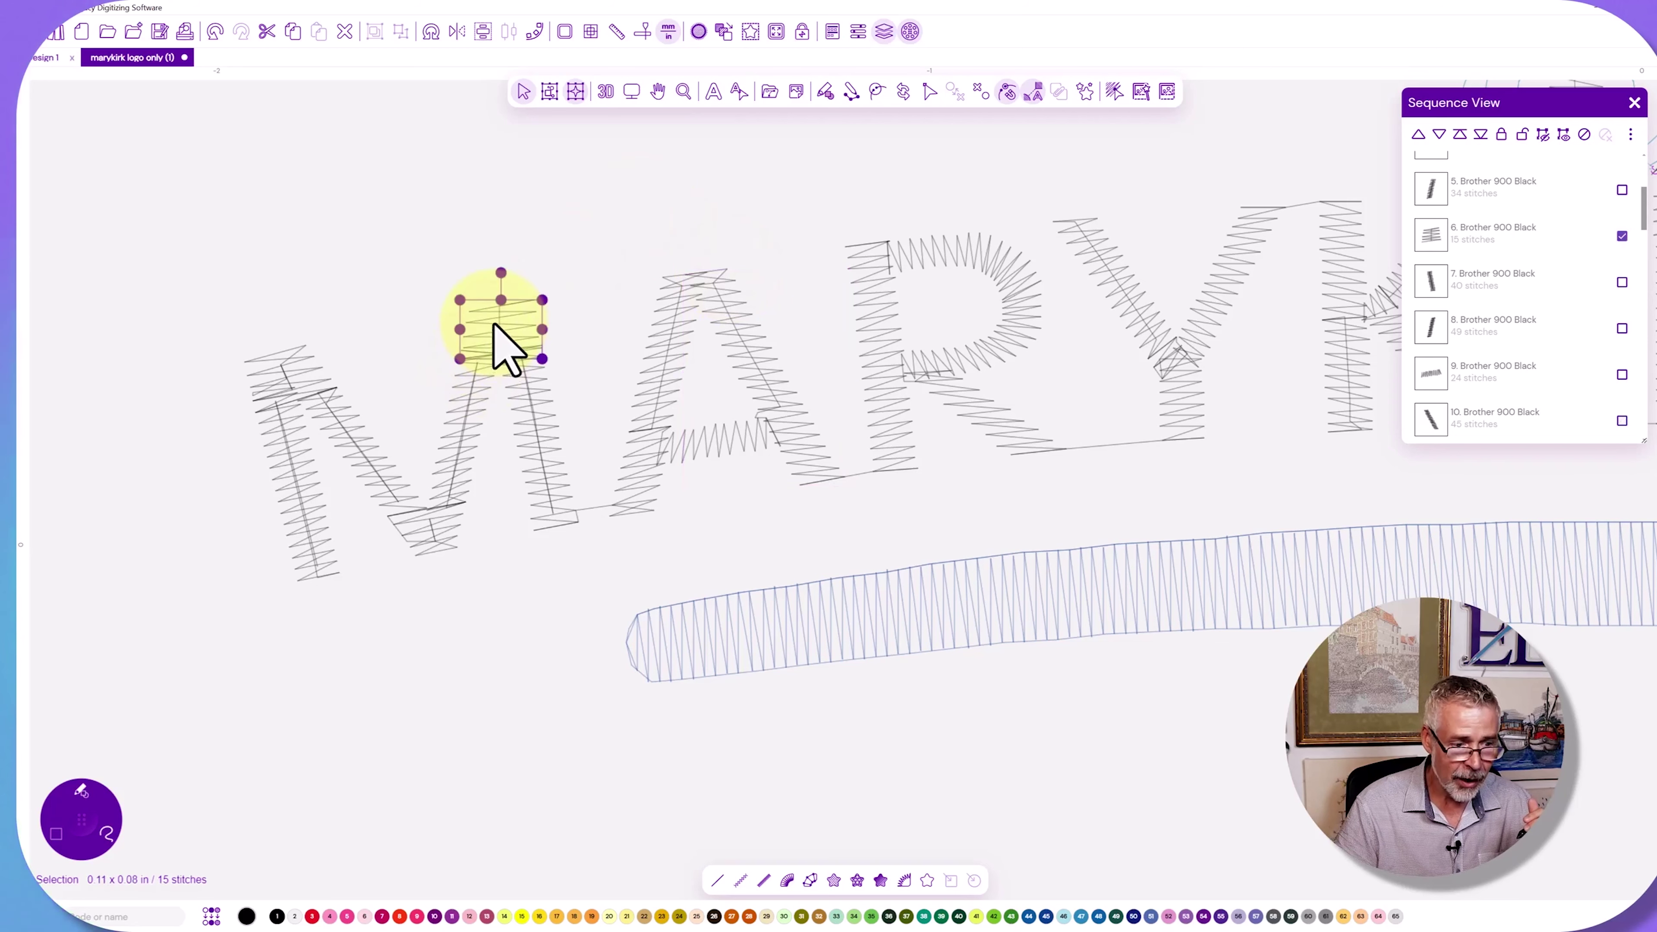
click(272, 367)
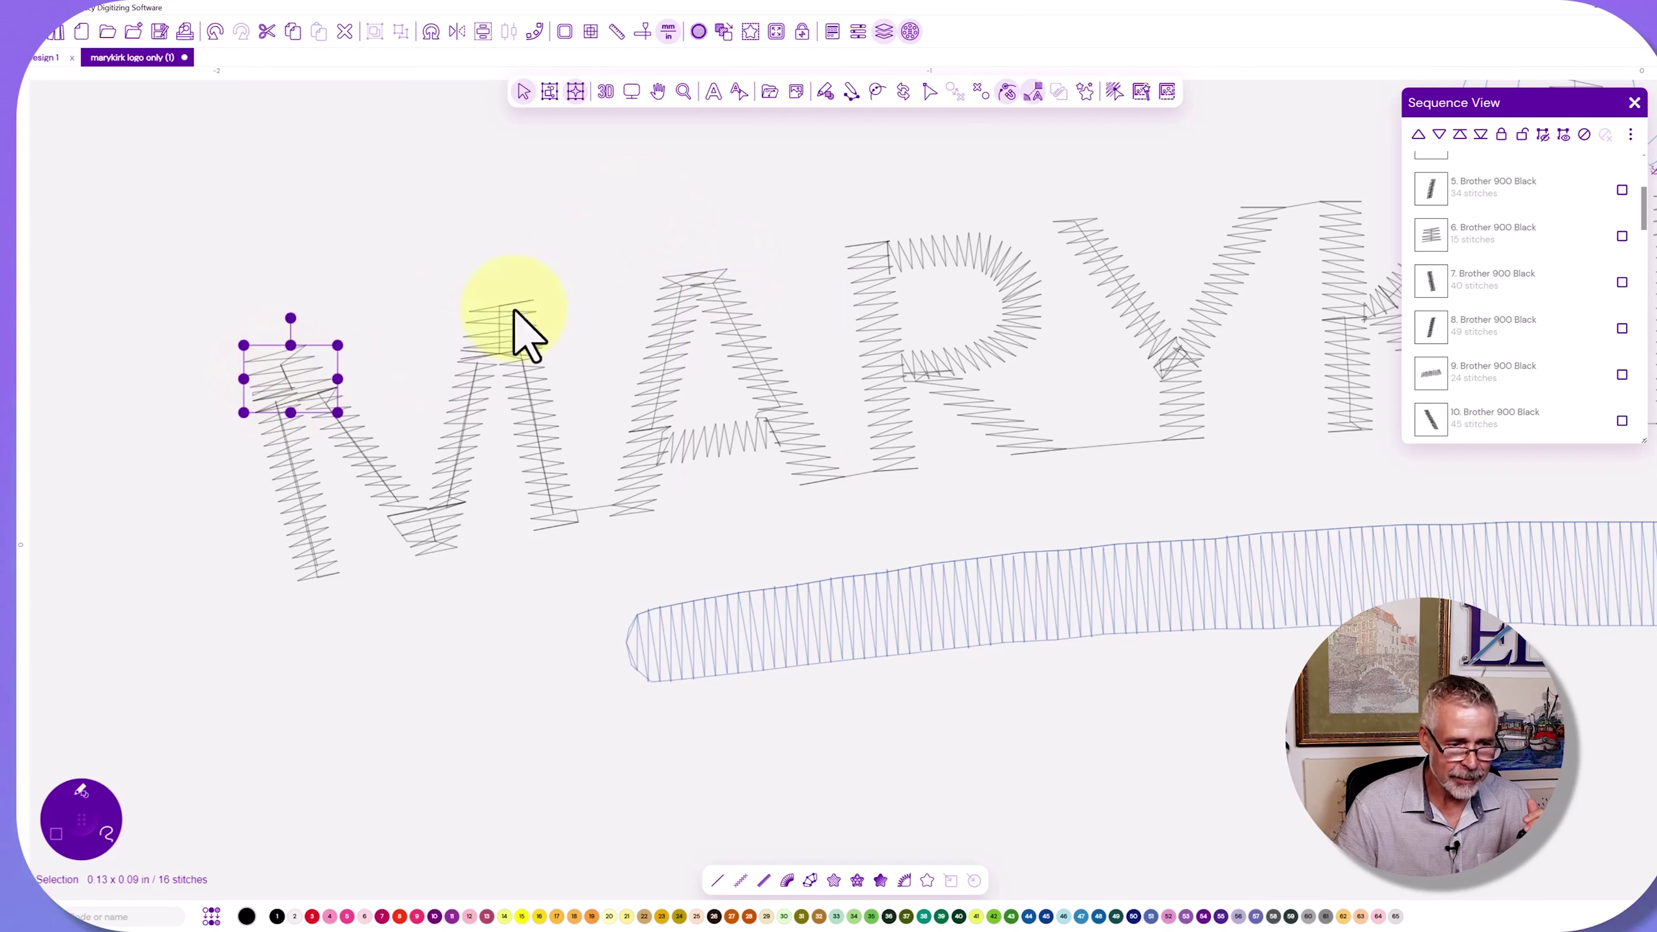
click(692, 290)
Convert the first A's left and right legs to unstitched outline shapes and weld them into a single shape.
click(660, 304)
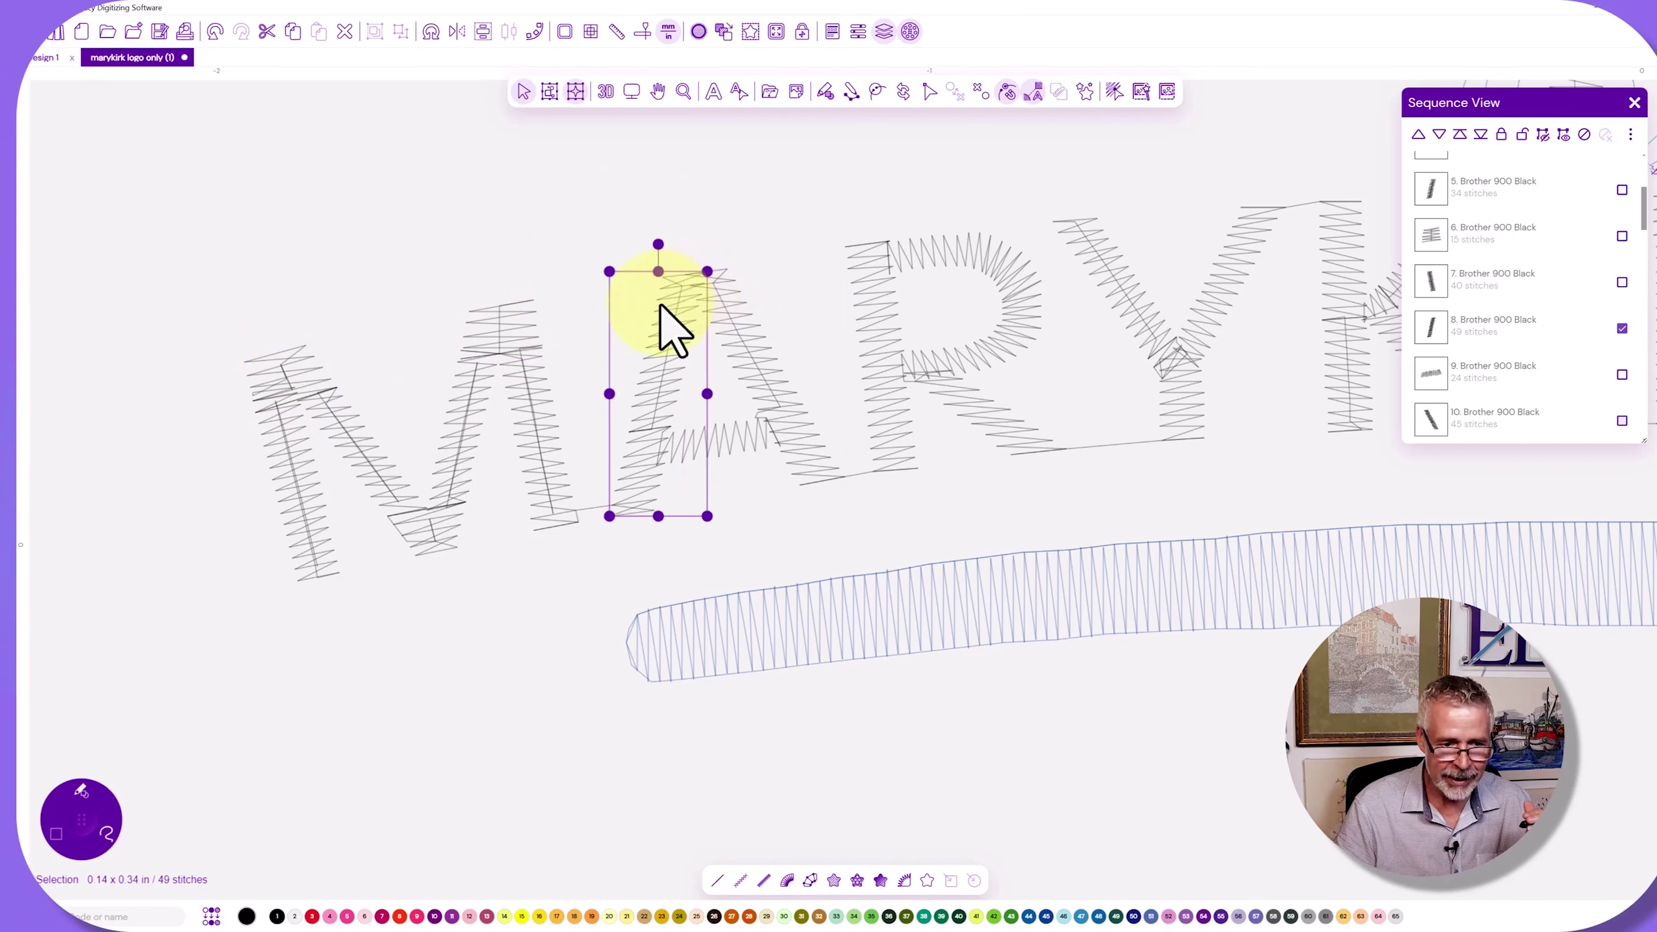
ctrl+click(739, 370)
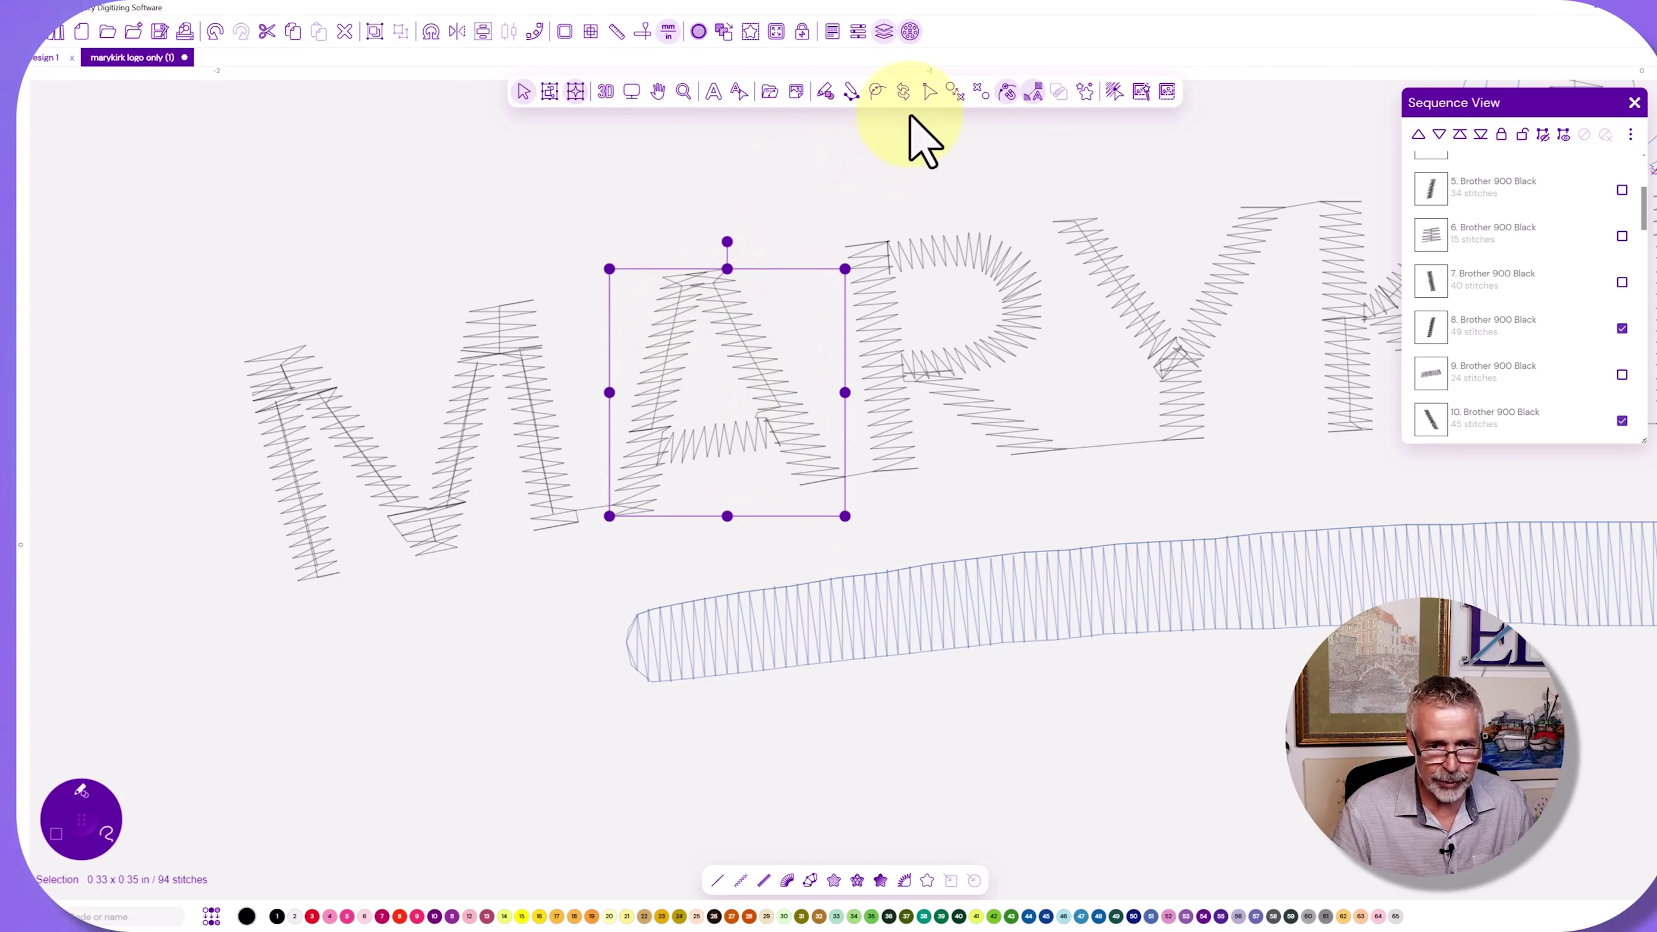
click(927, 881)
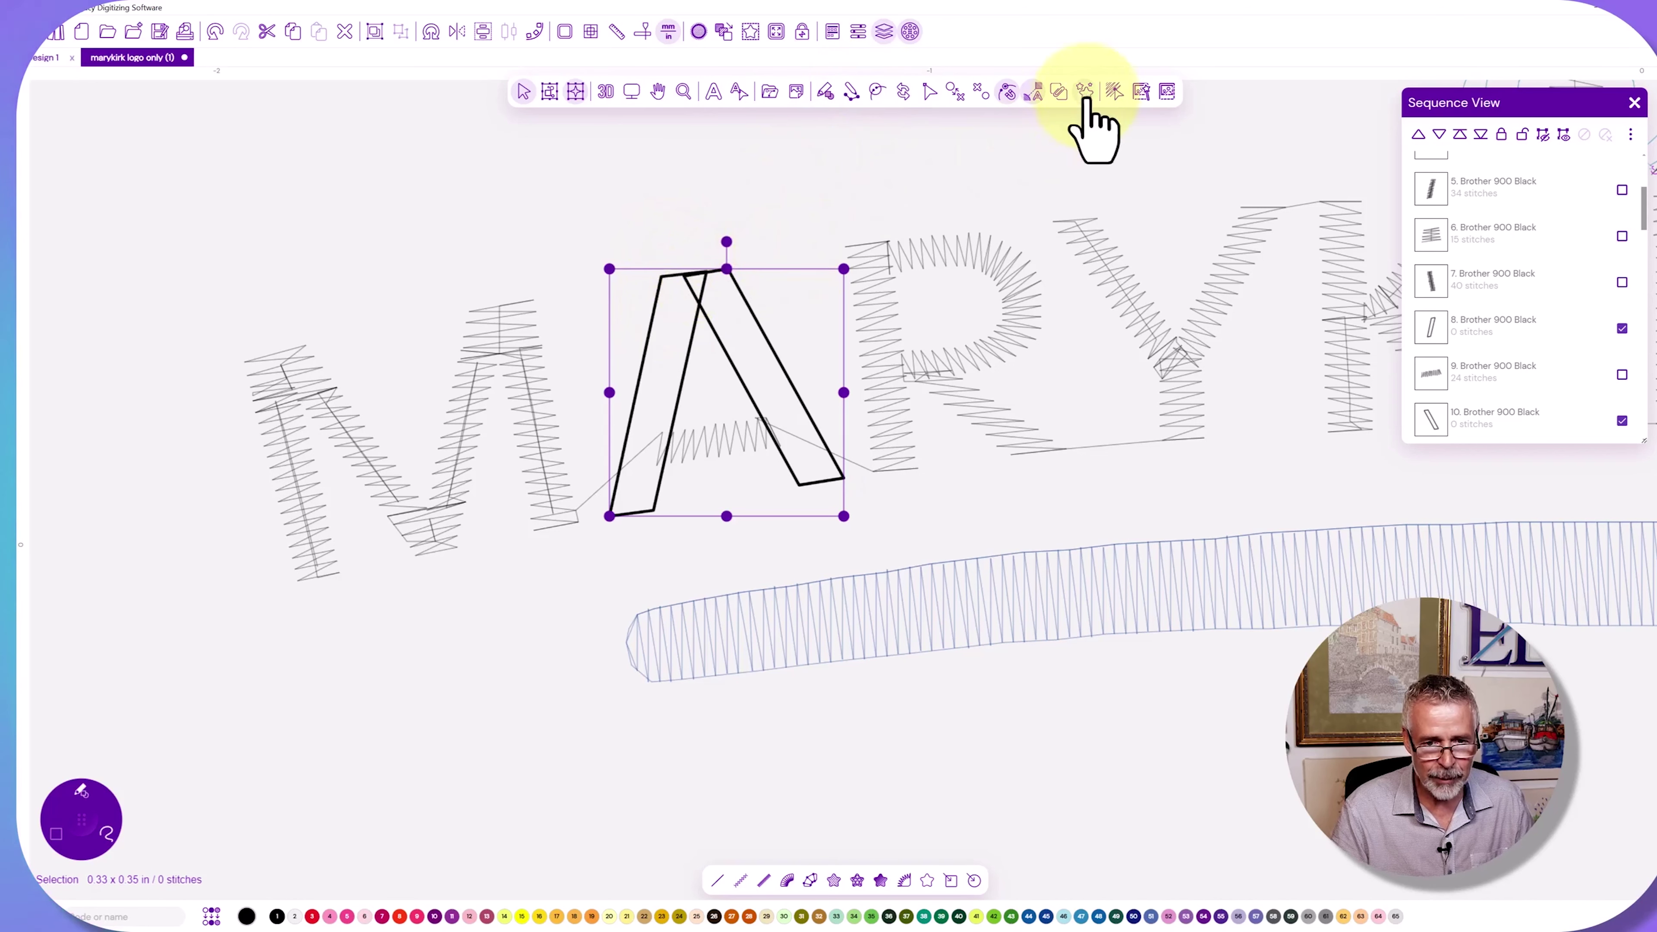
click(1061, 96)
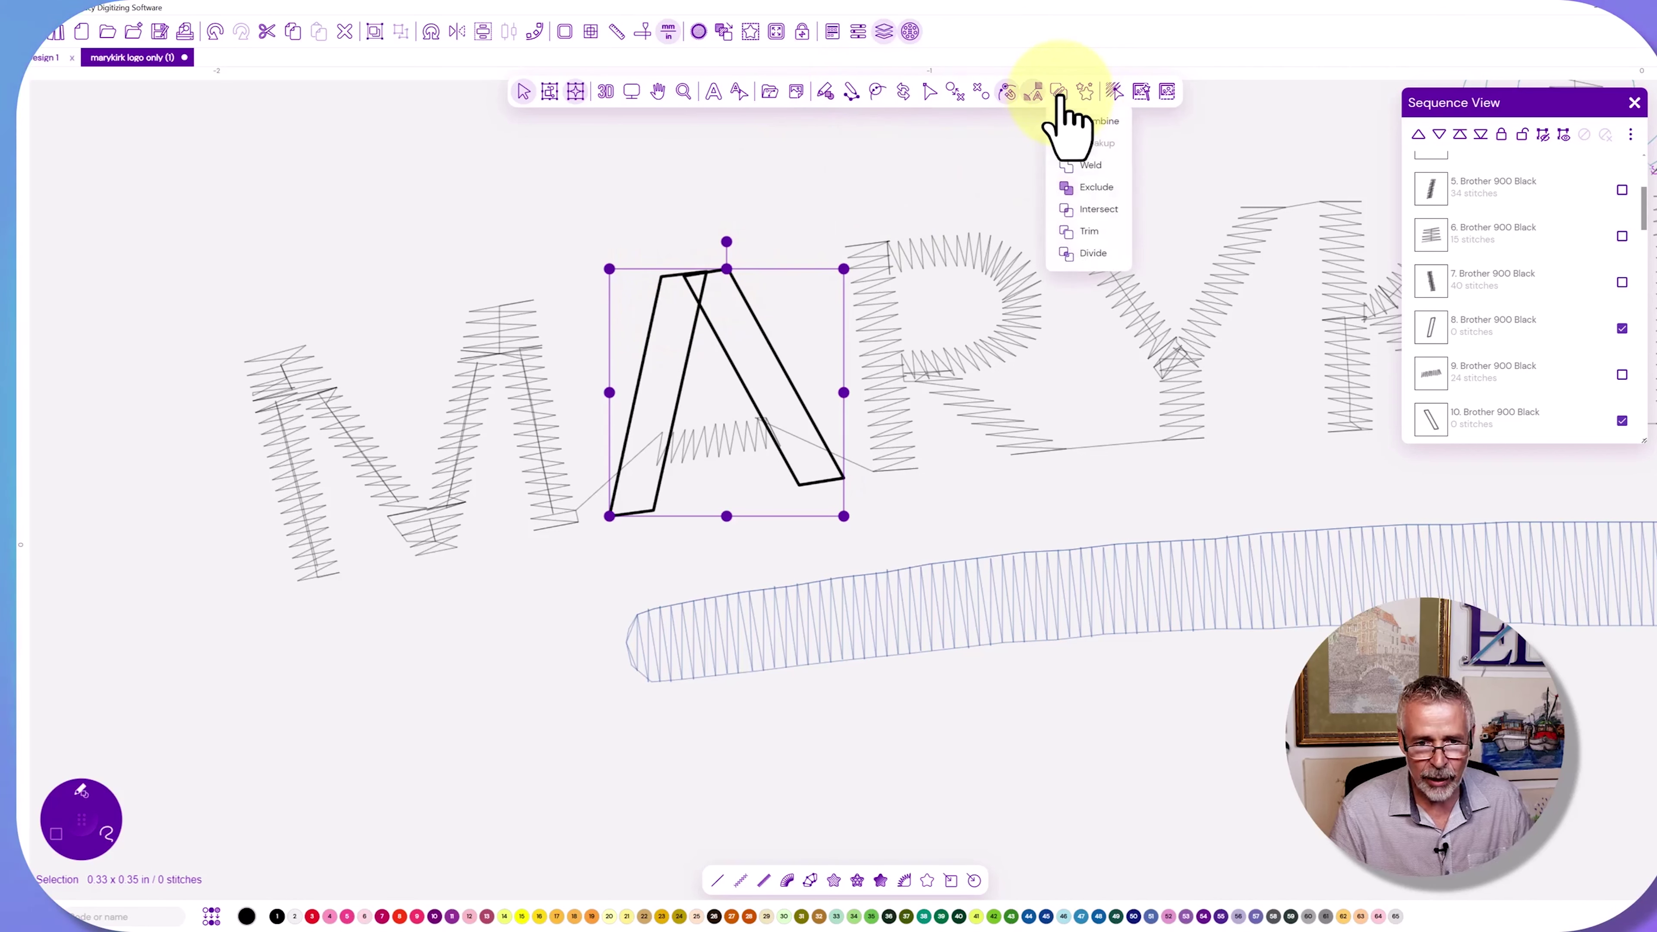
click(1083, 166)
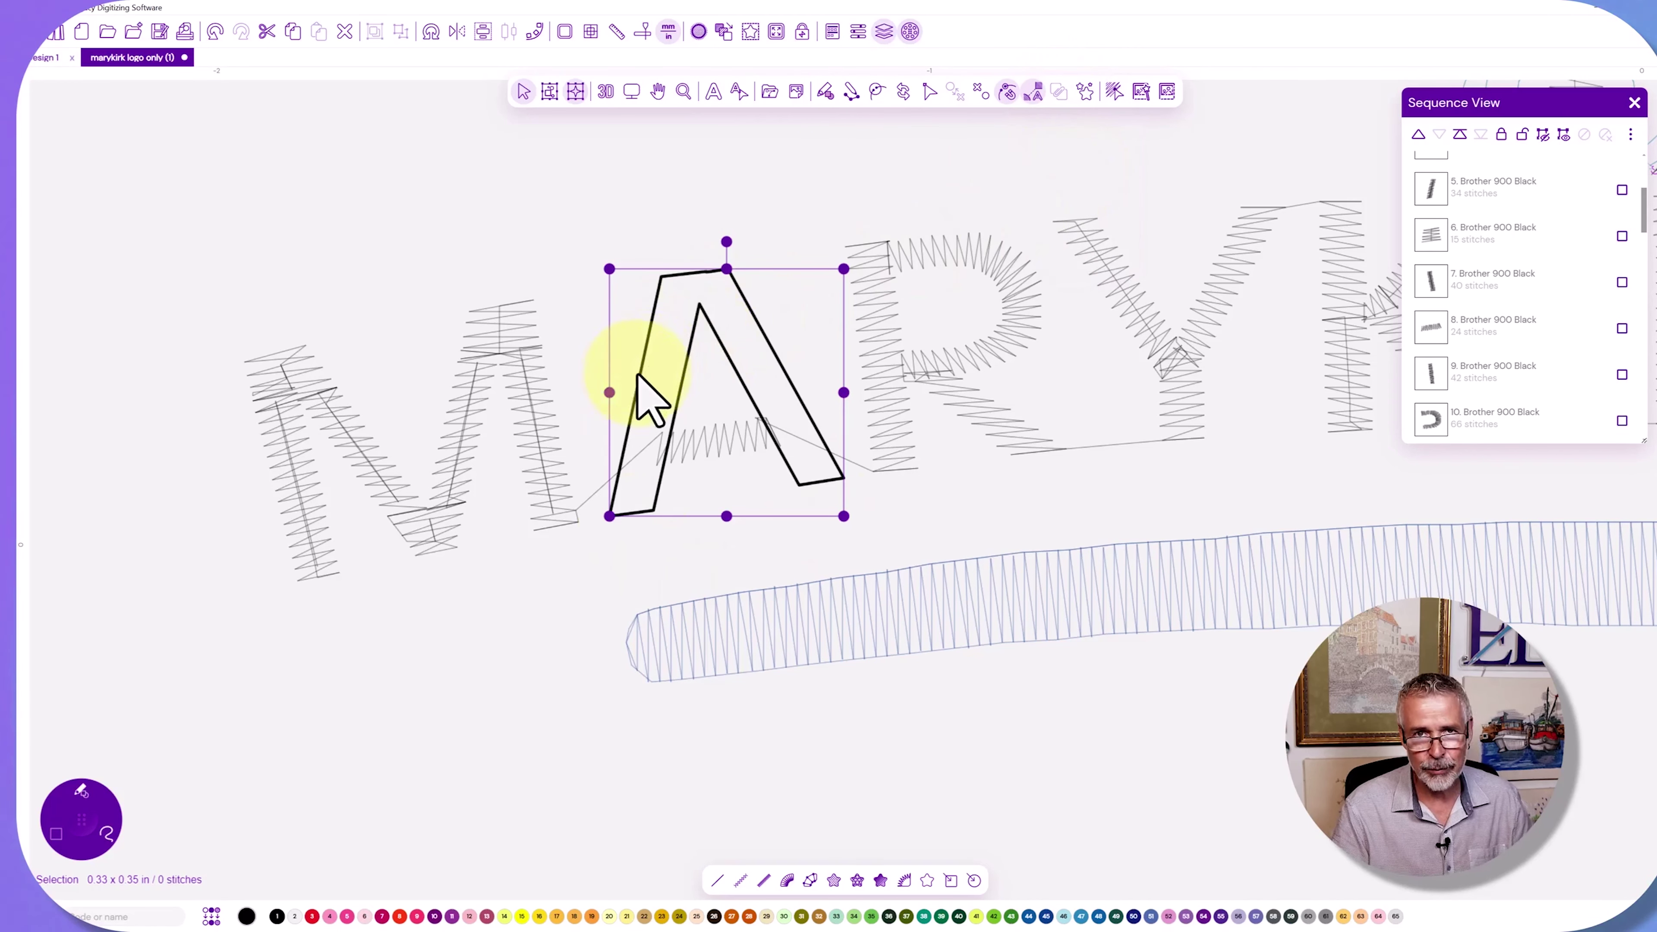
Slice the welded A shape across its left leg, from the inner apex corner to the outer left edge.
click(927, 94)
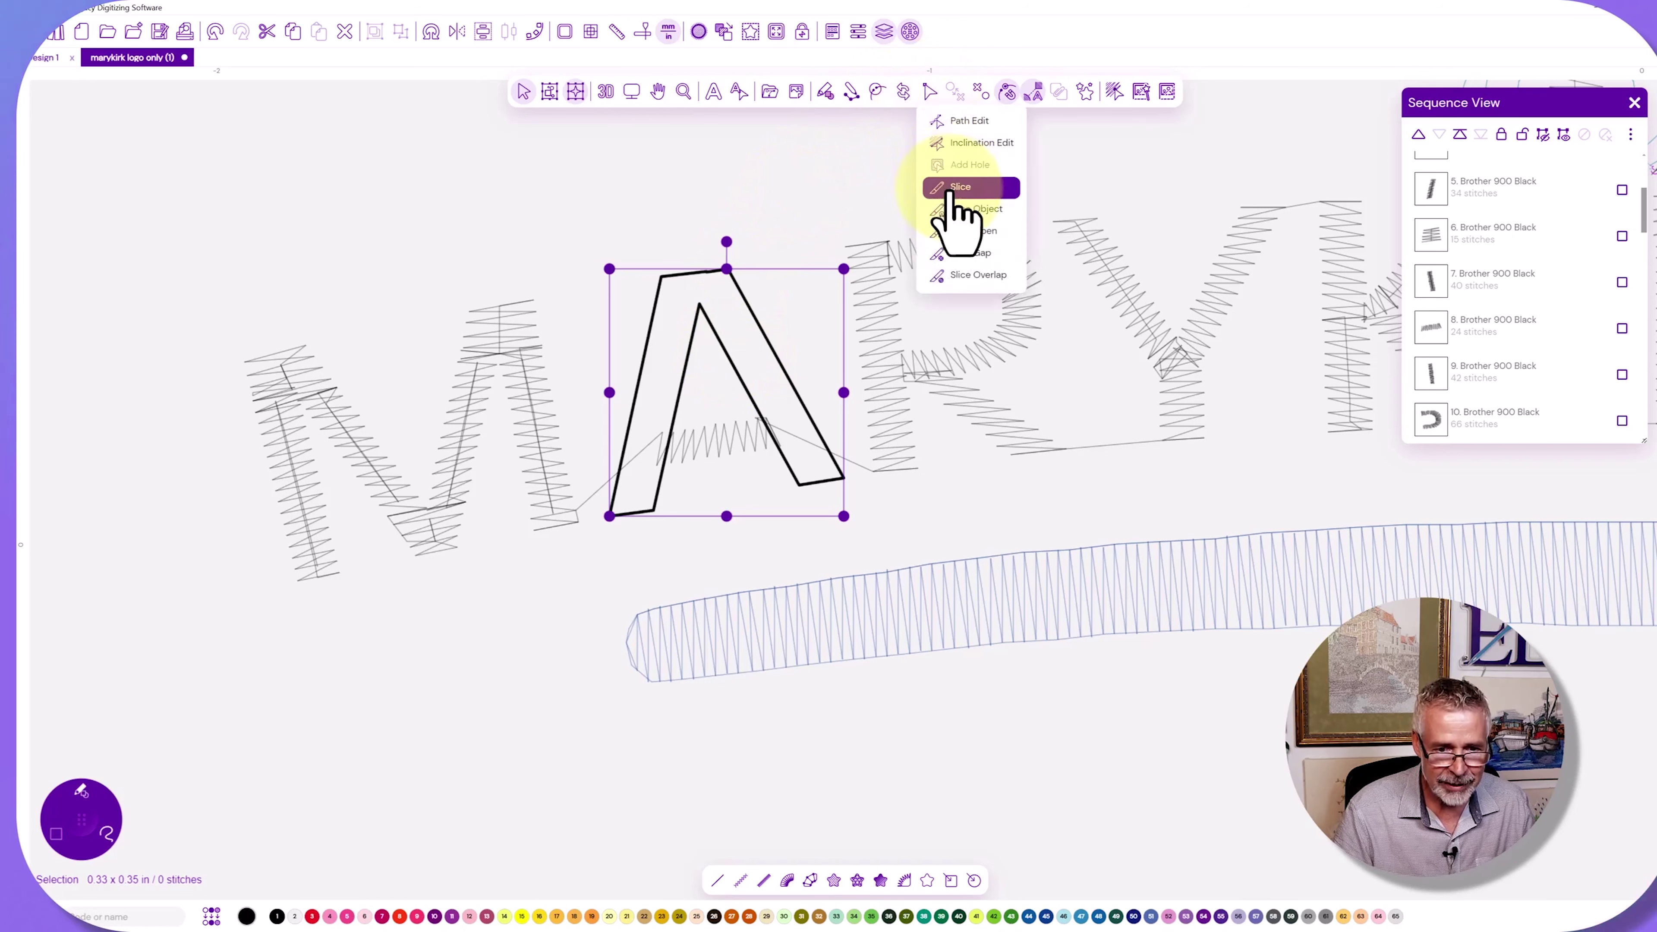
click(946, 187)
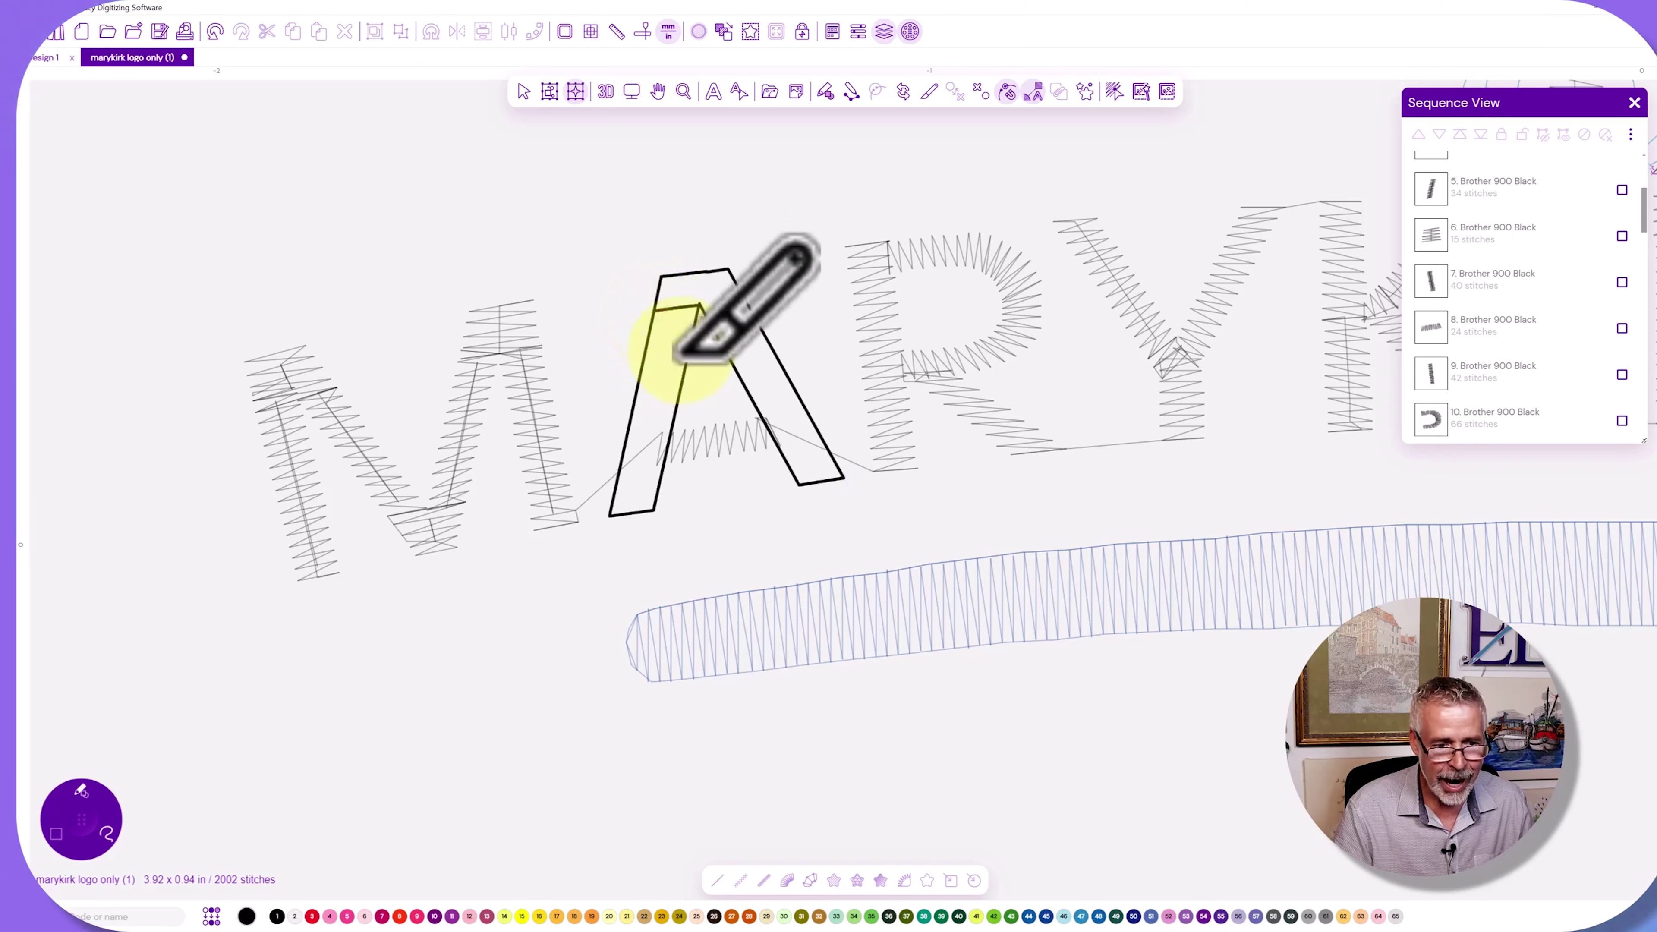
click(522, 96)
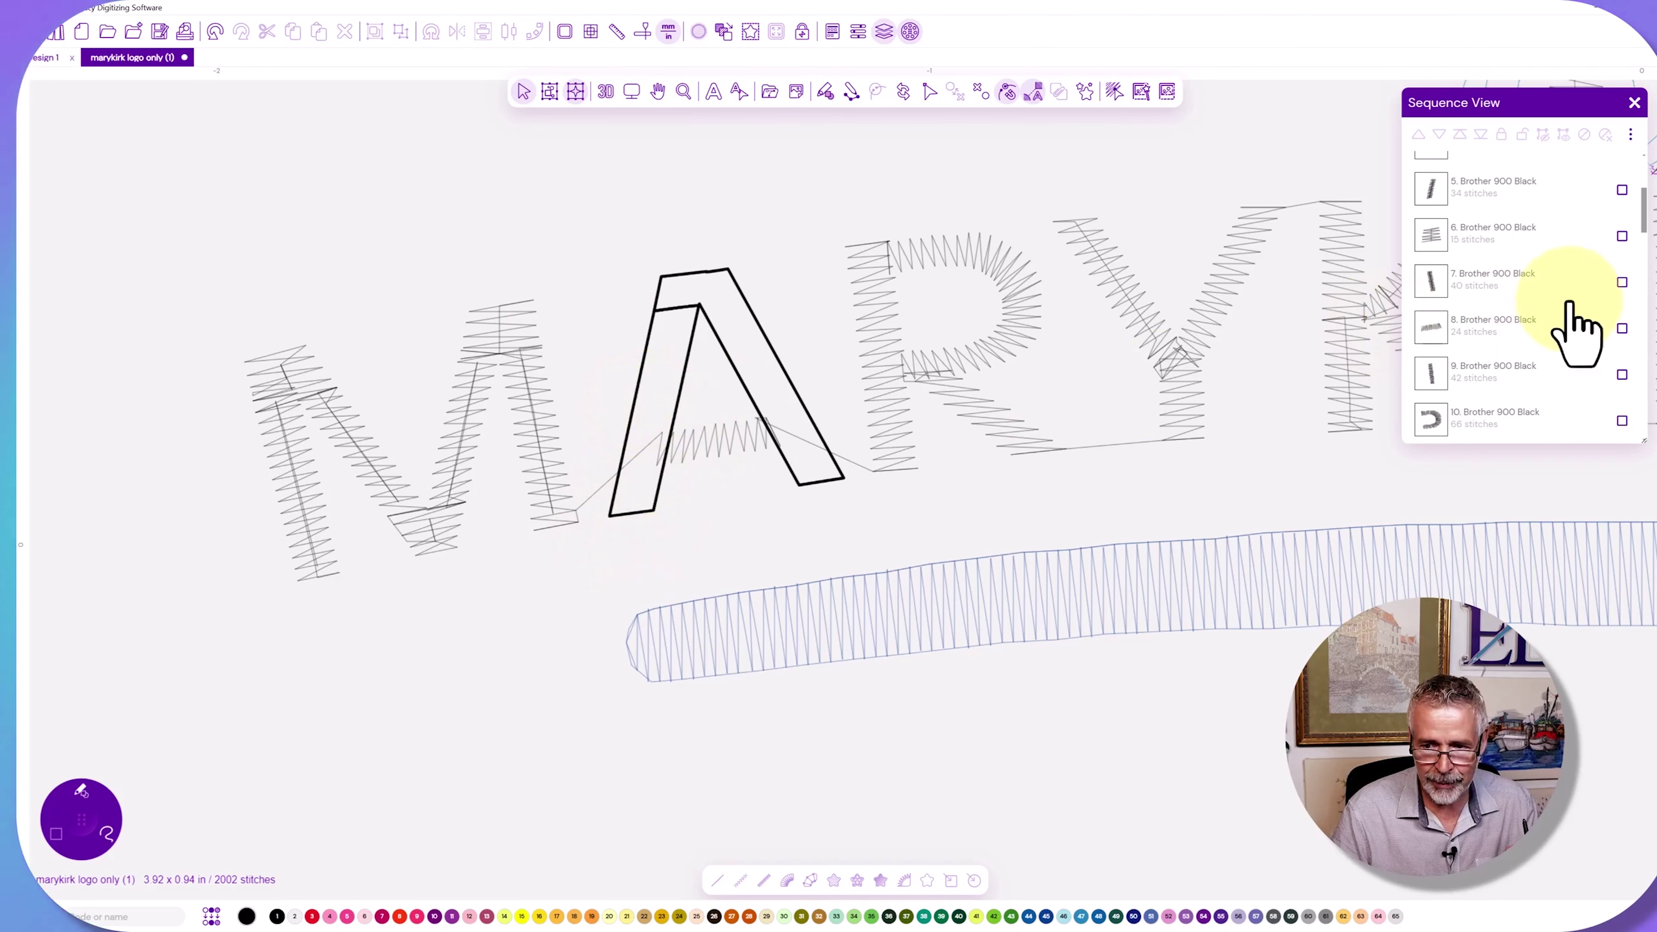
Expand the last Brother 900 Black group in Sequence View and examine the A's two sliced pieces.
scroll(1641, 222, down, 1)
drag(1642, 221, 1606, 469)
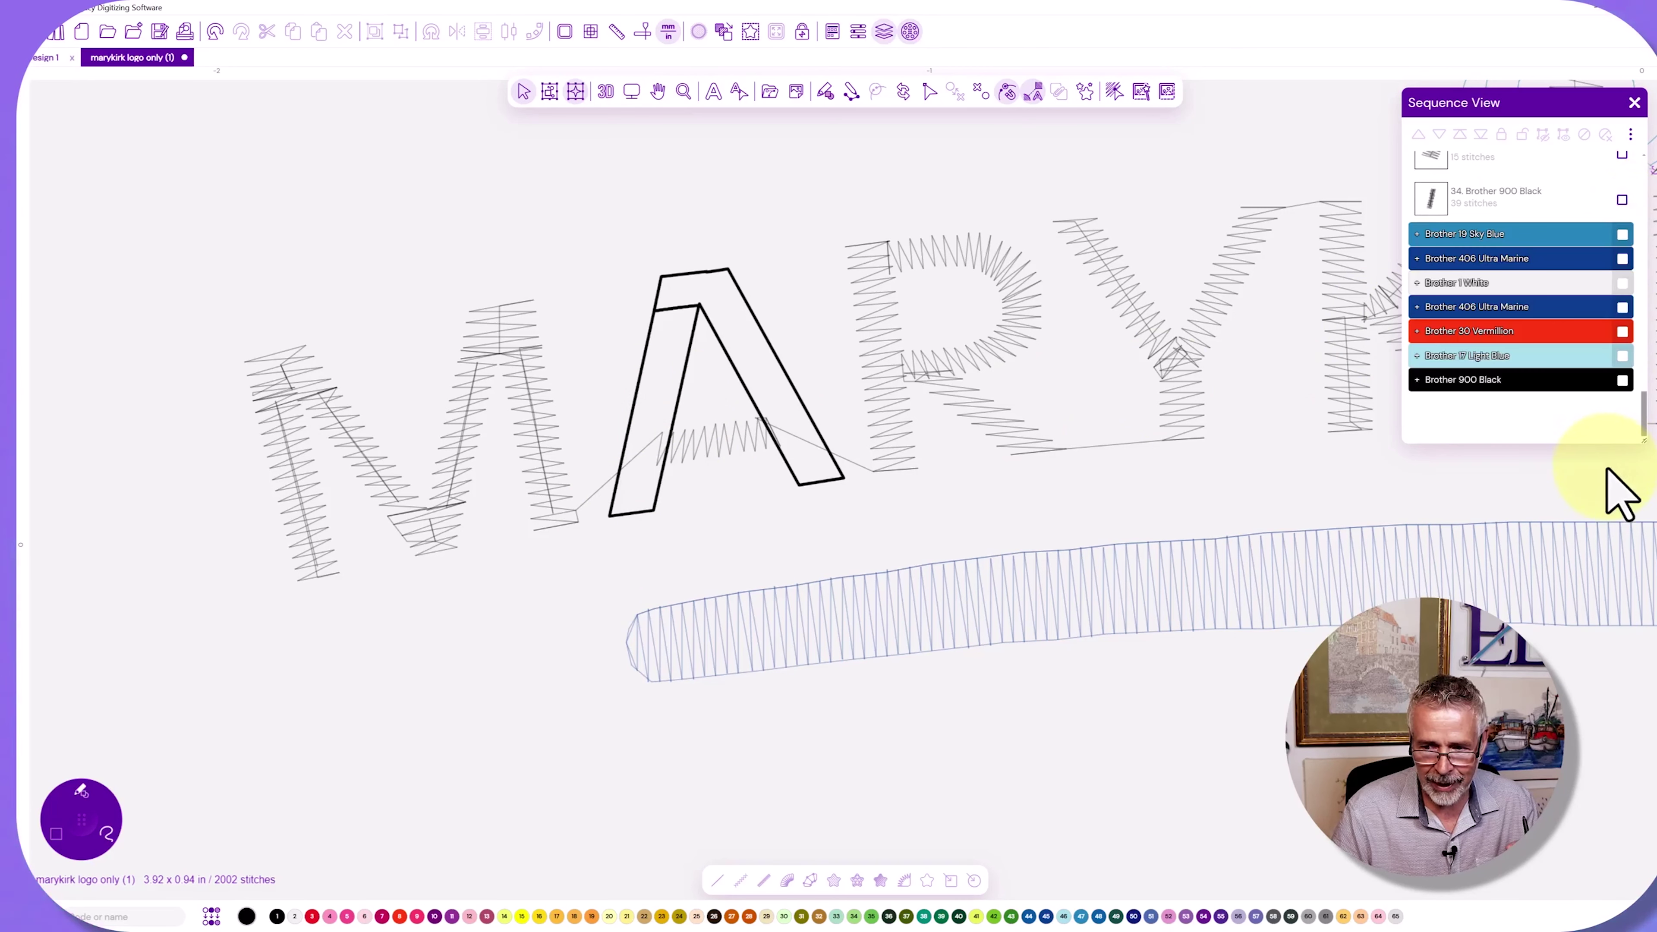
click(1417, 380)
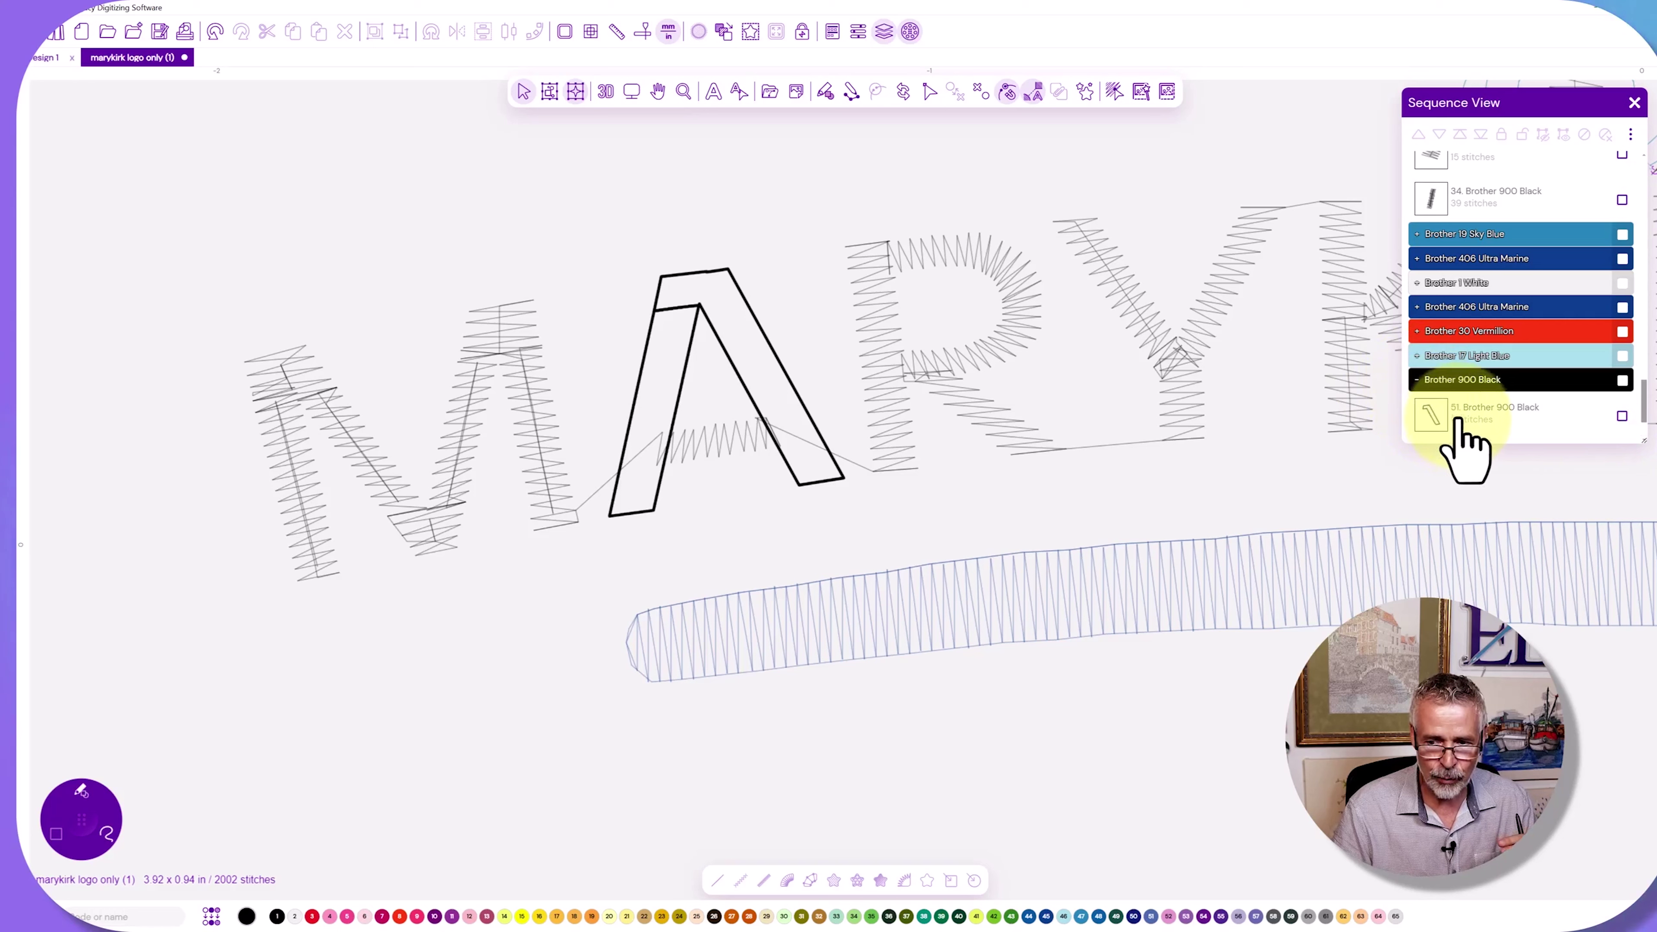
scroll(1465, 431, down, 3)
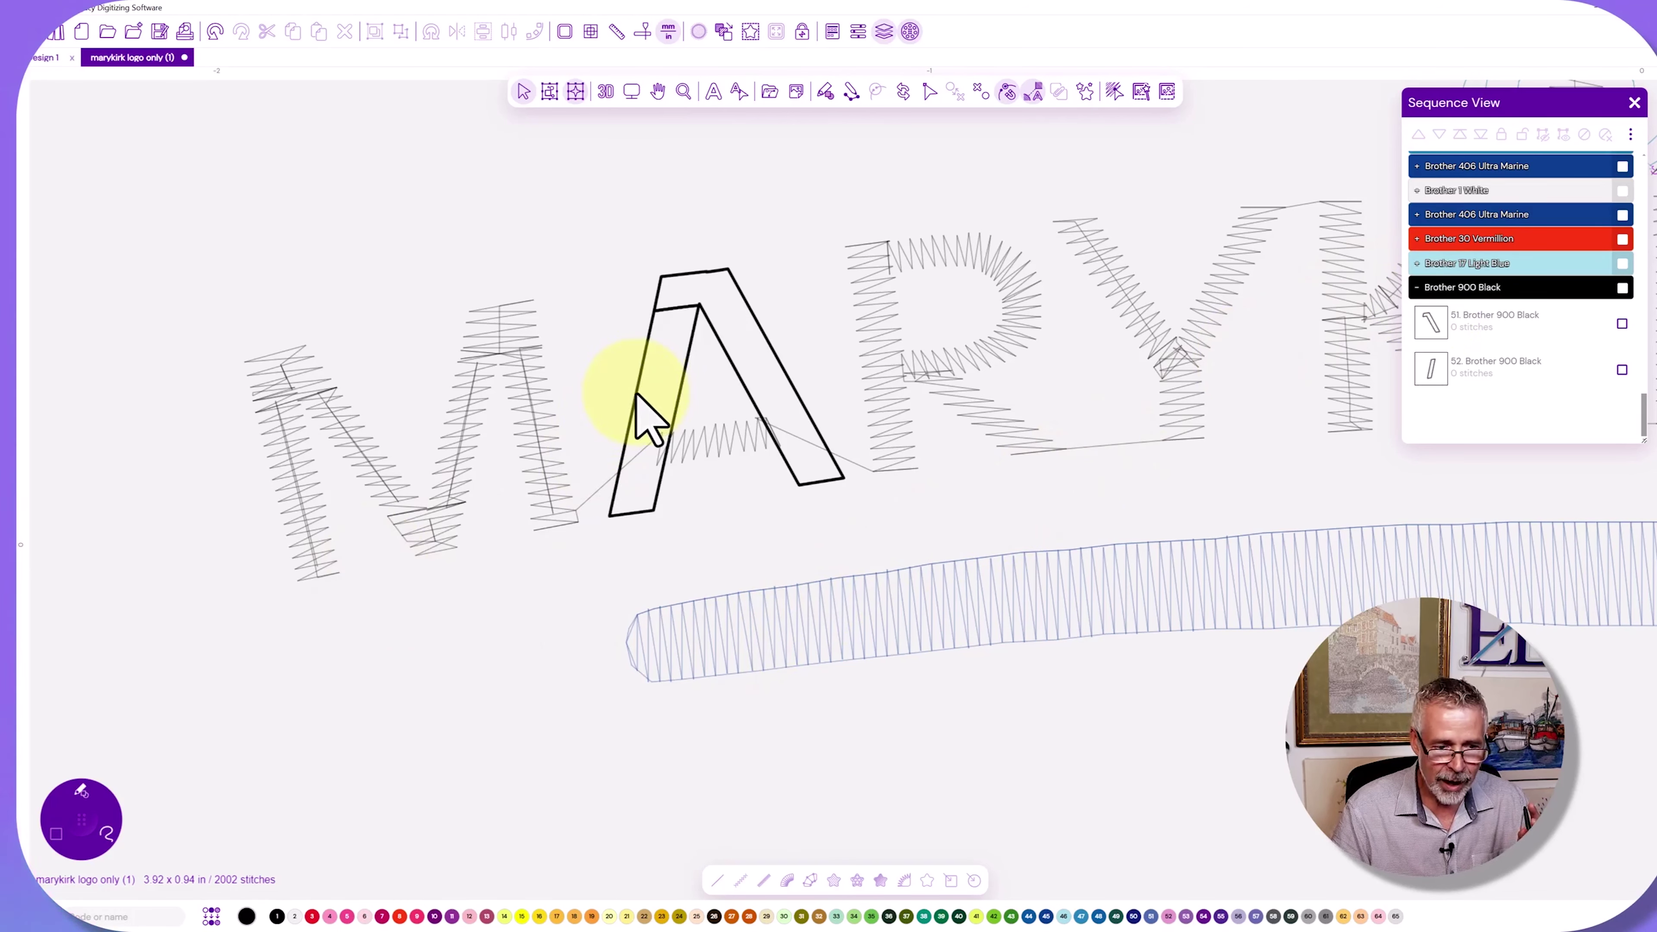
Convert the A's sliced left-leg piece to a satin column, with inclination lines across its base and its upper end.
click(643, 408)
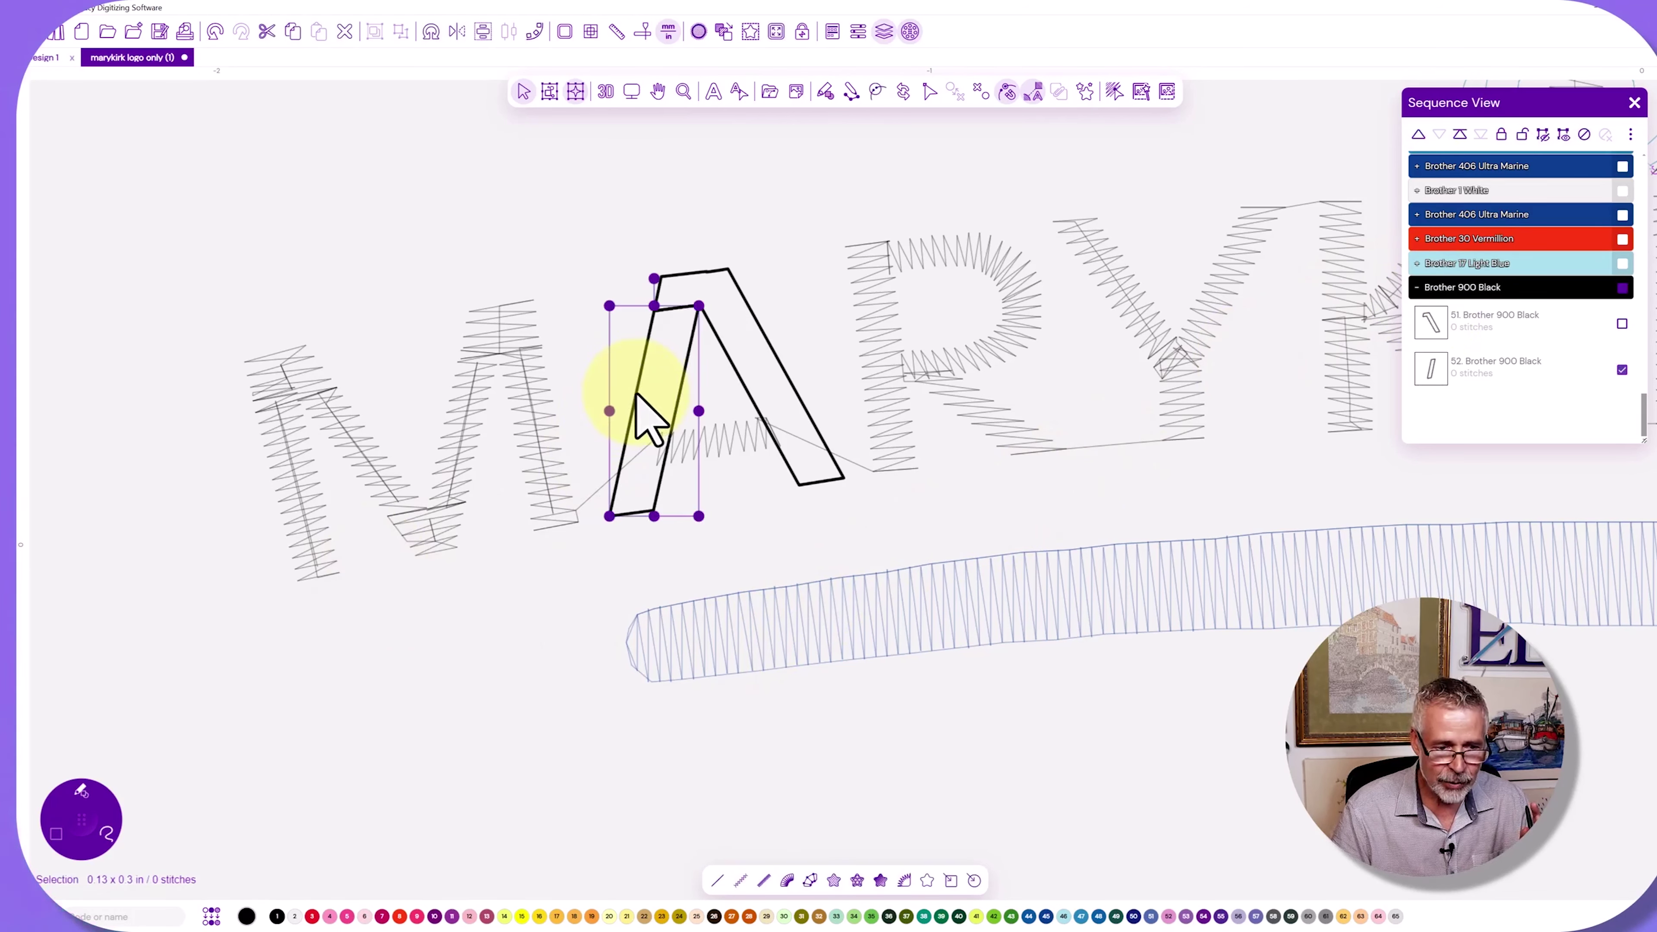
click(787, 881)
click(611, 508)
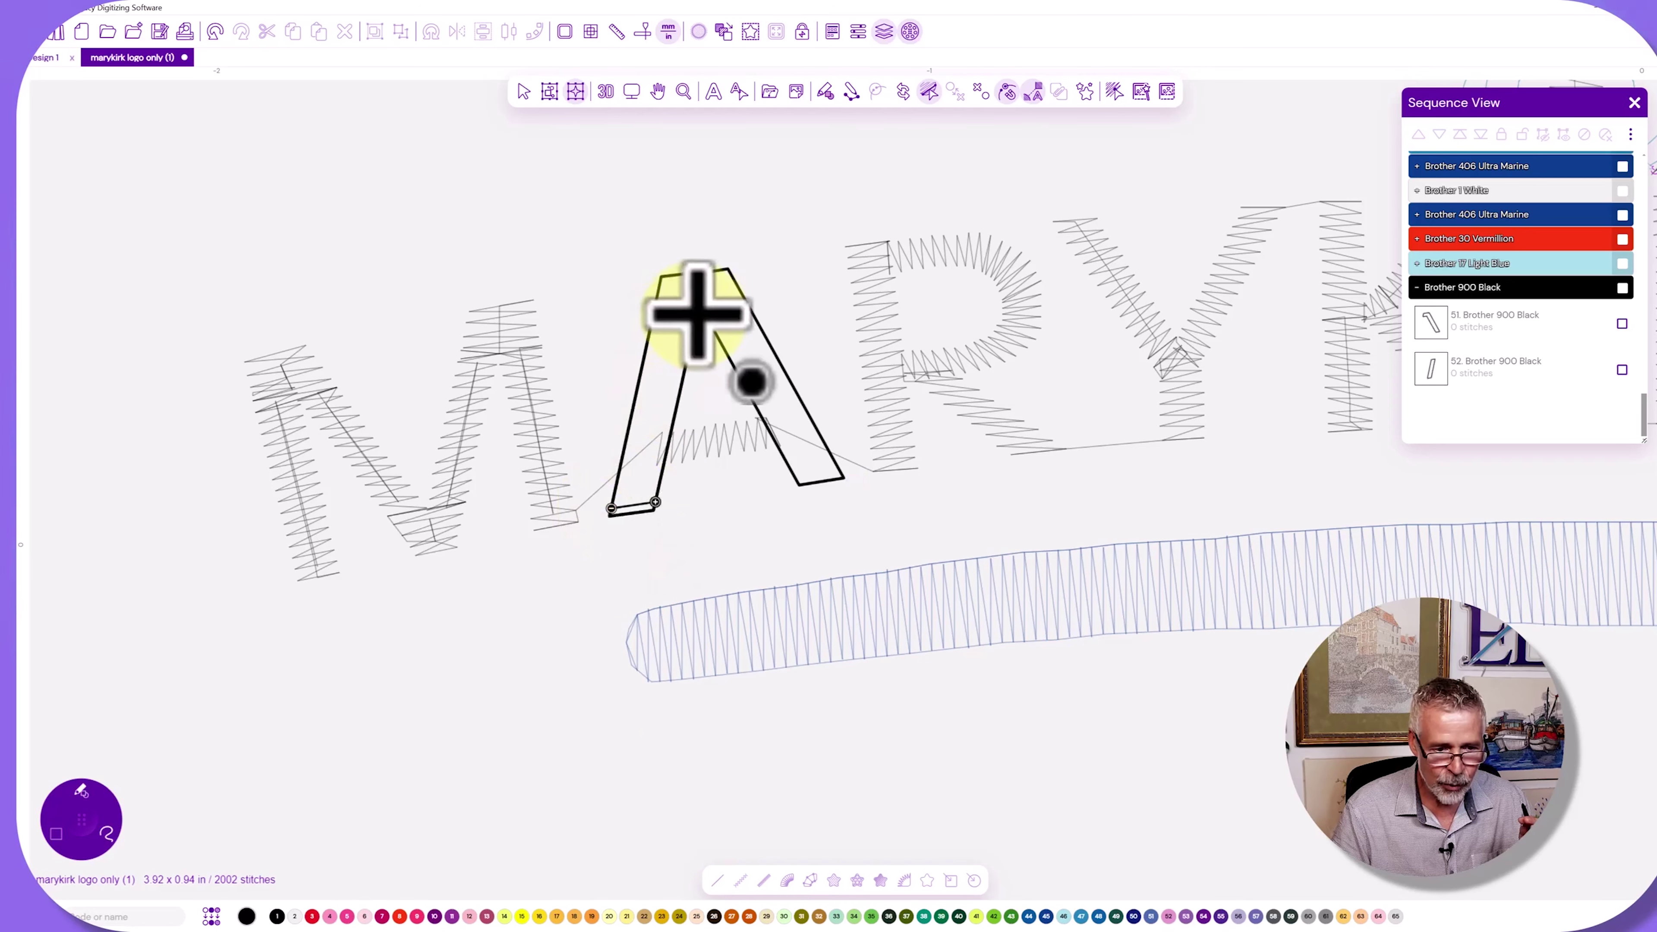
click(649, 320)
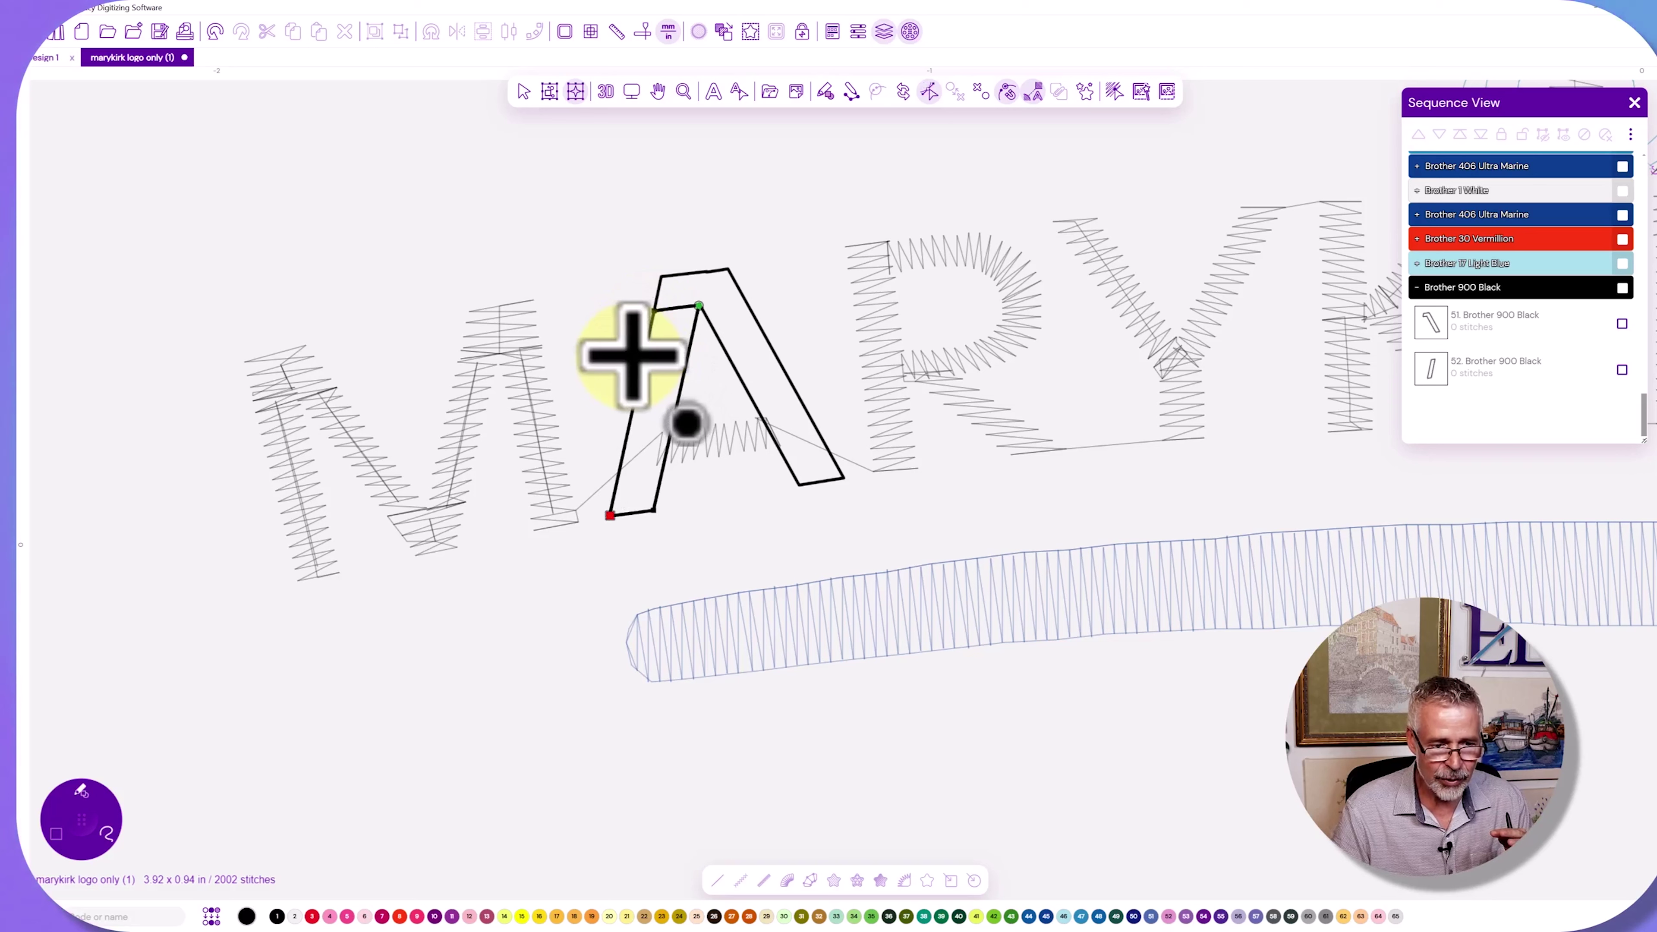
key(Return)
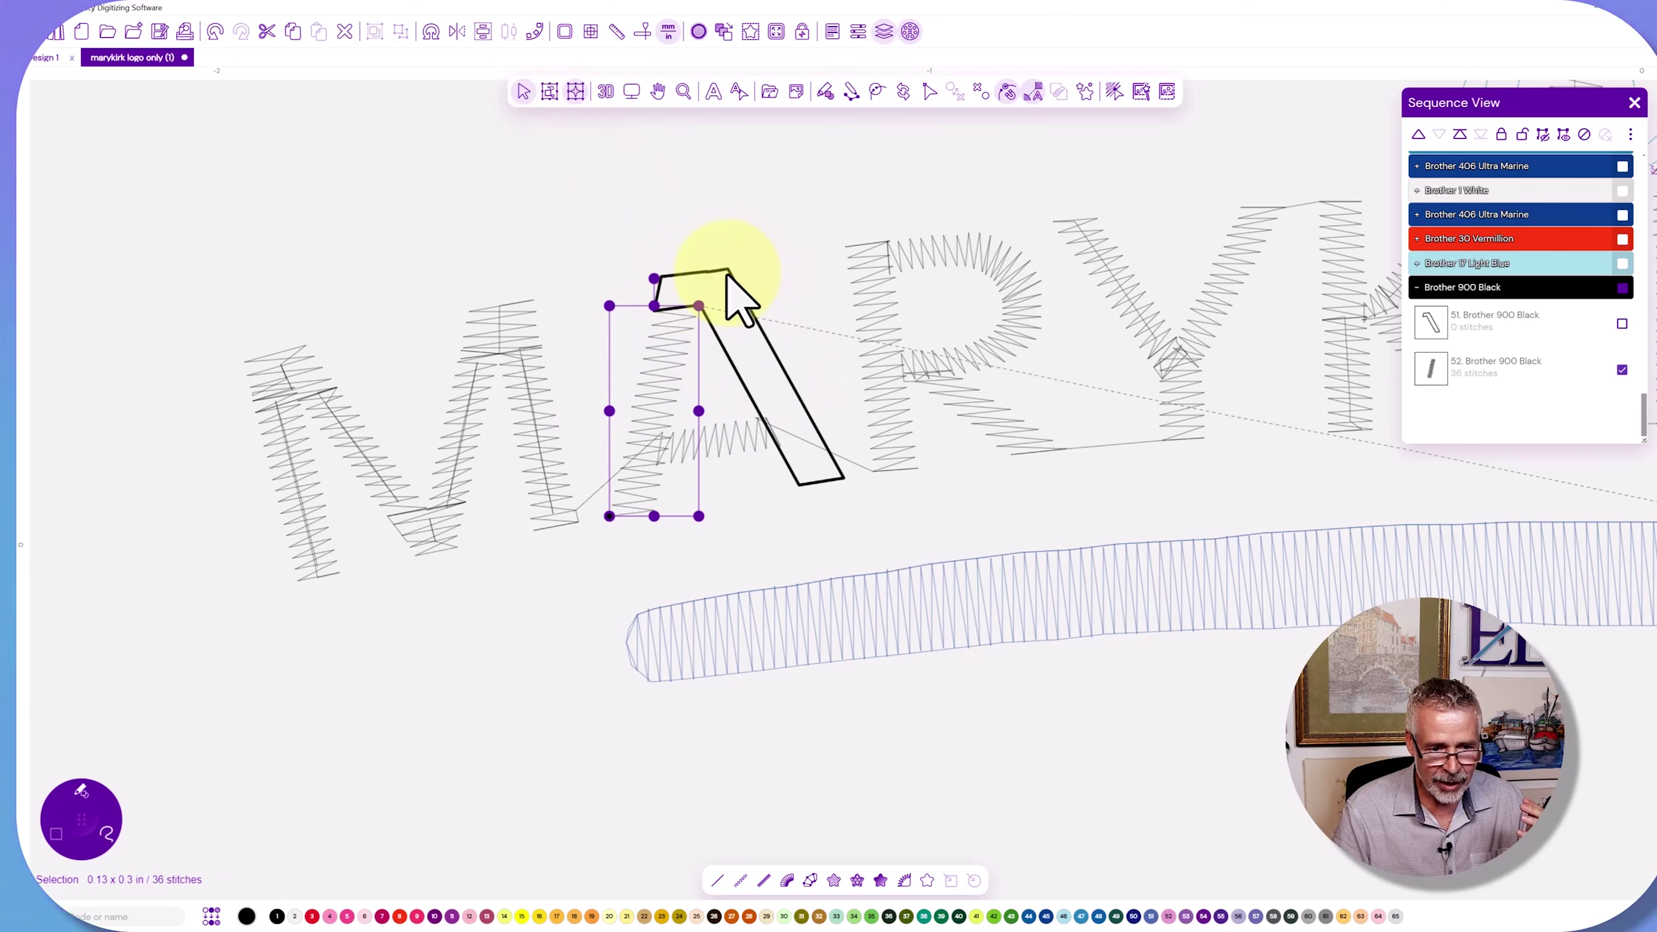
Convert the A's apex and right-leg piece to a satin column, with inclination lines at its left end, around the bend and across the foot.
click(1622, 323)
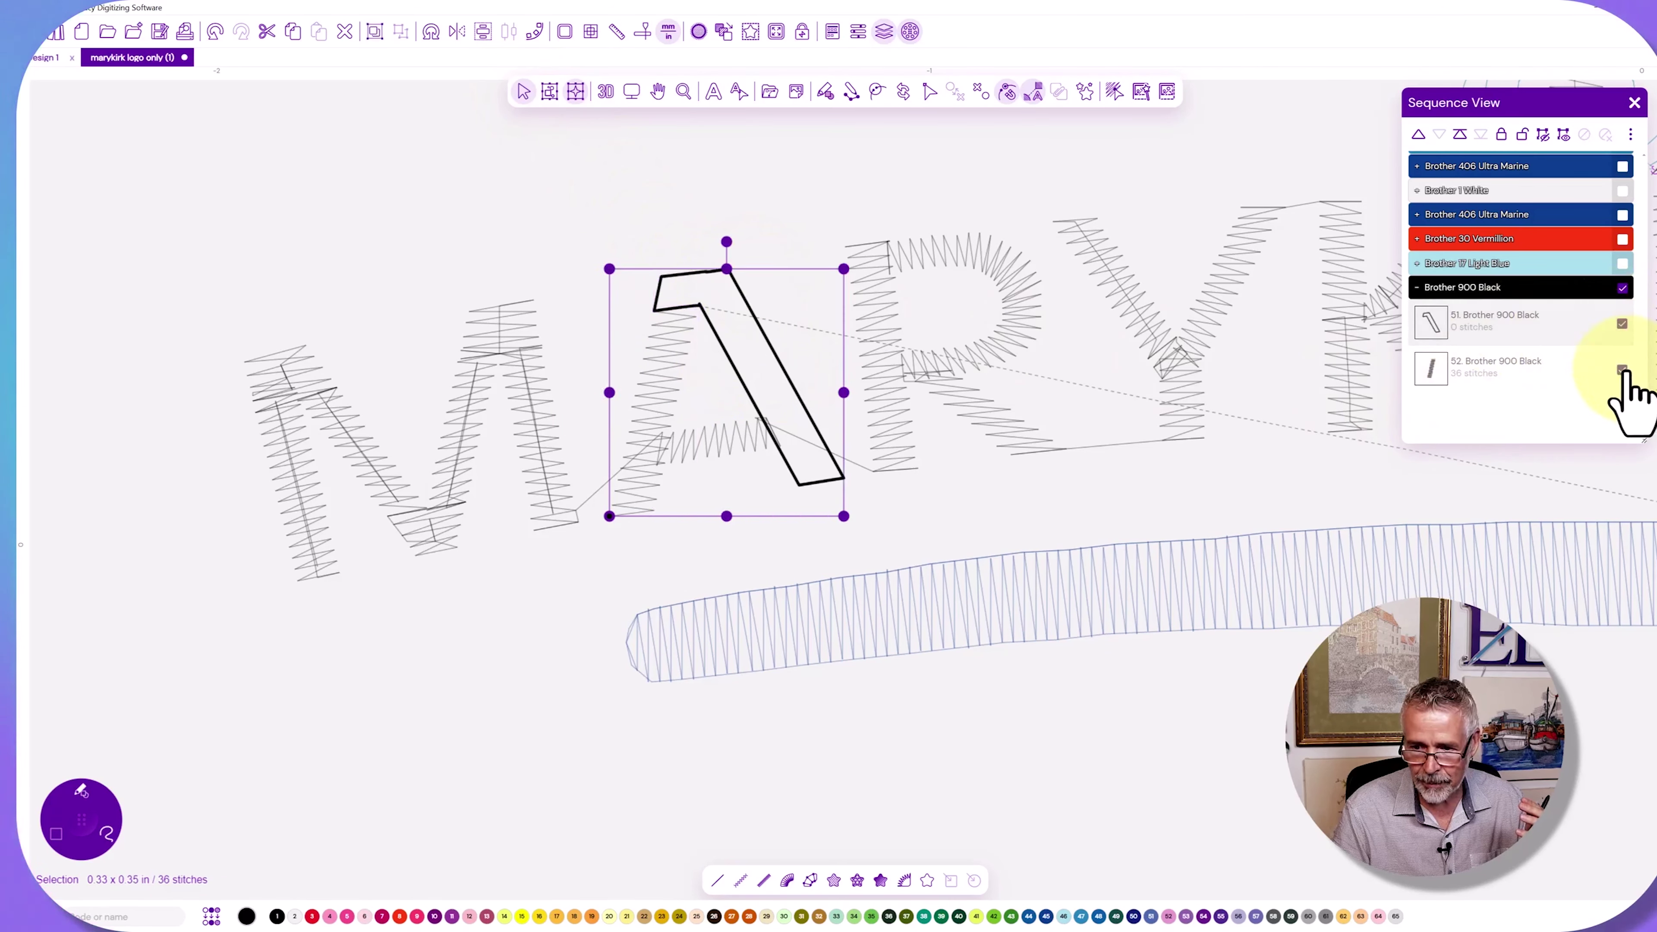
click(1622, 370)
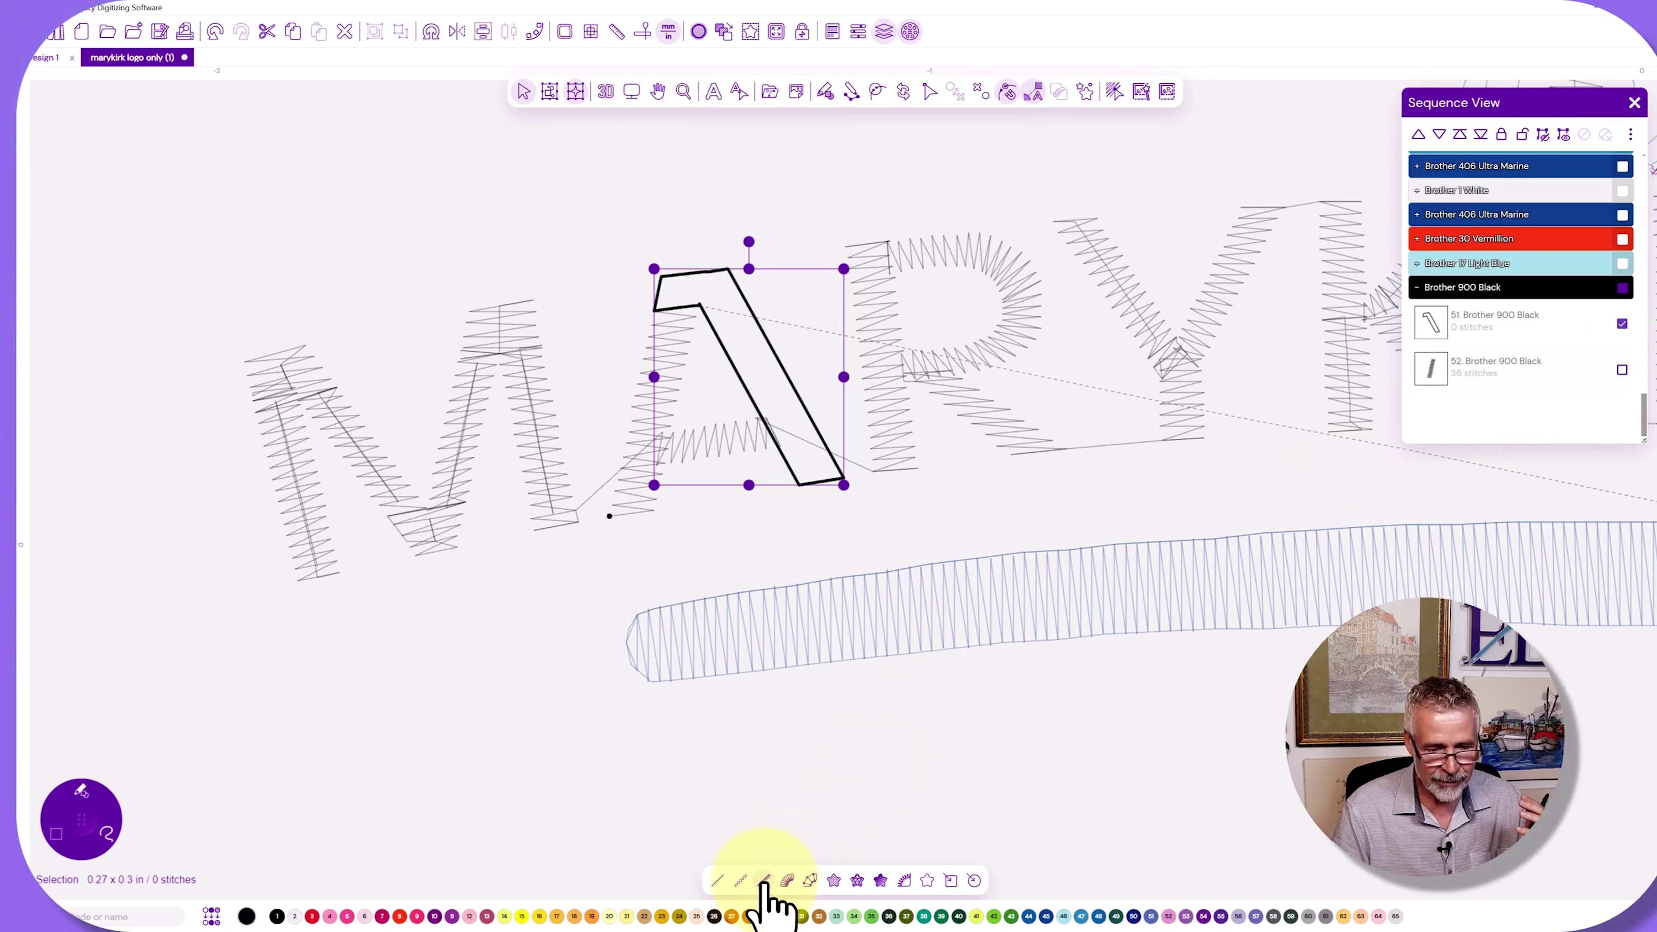
click(788, 881)
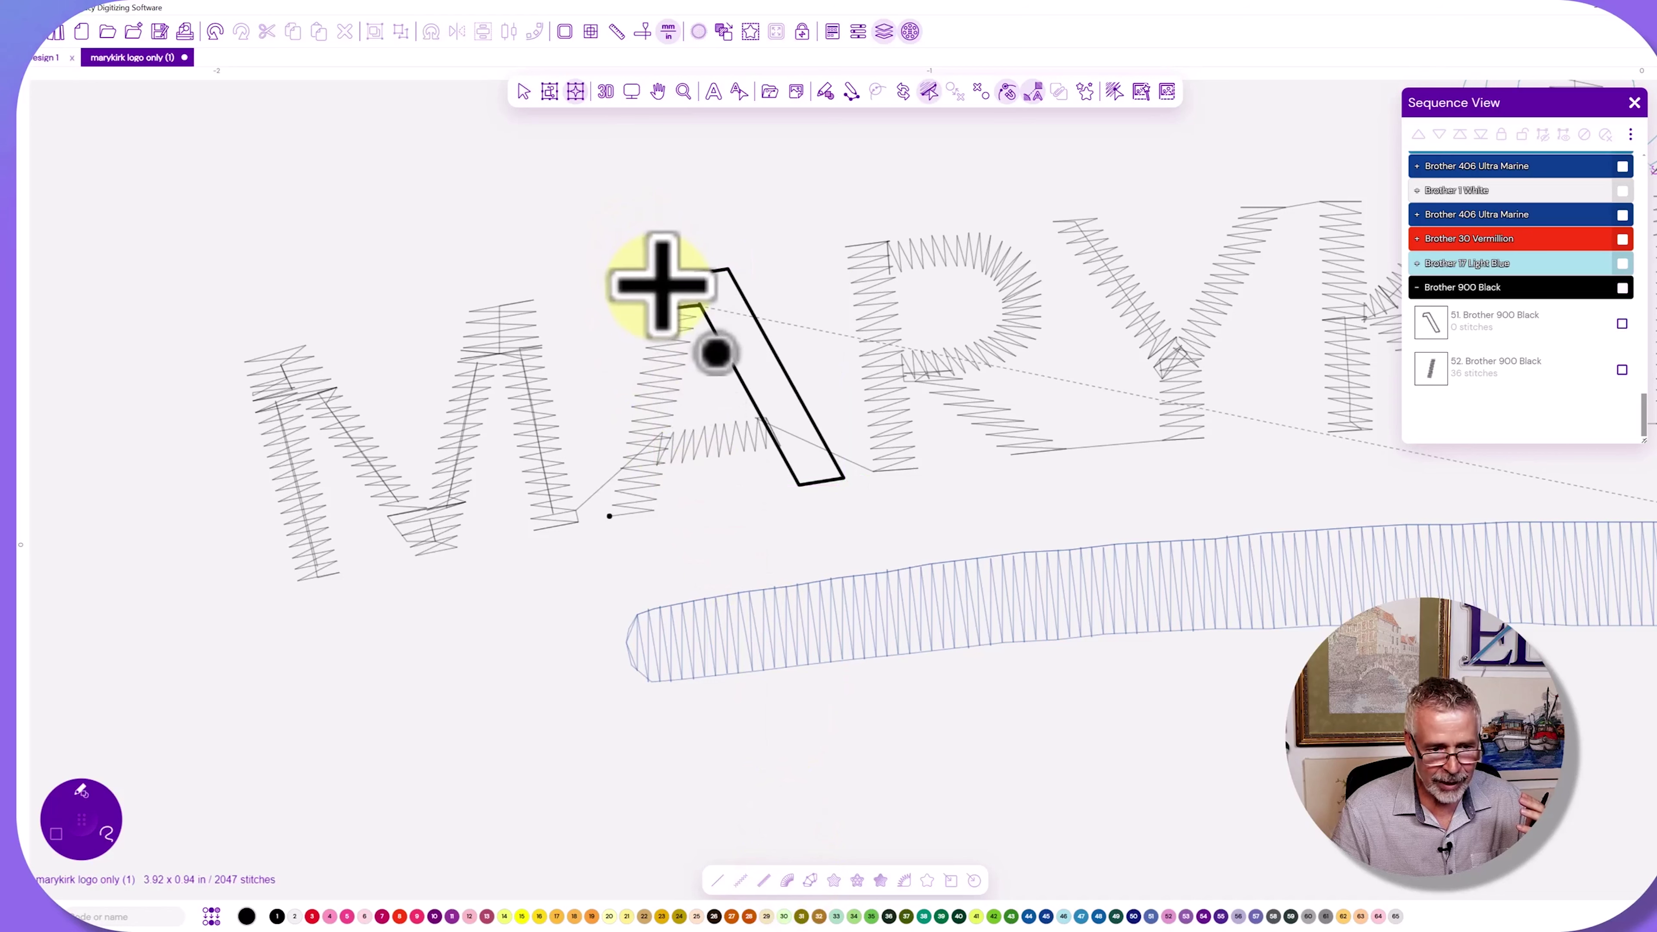
key(Return)
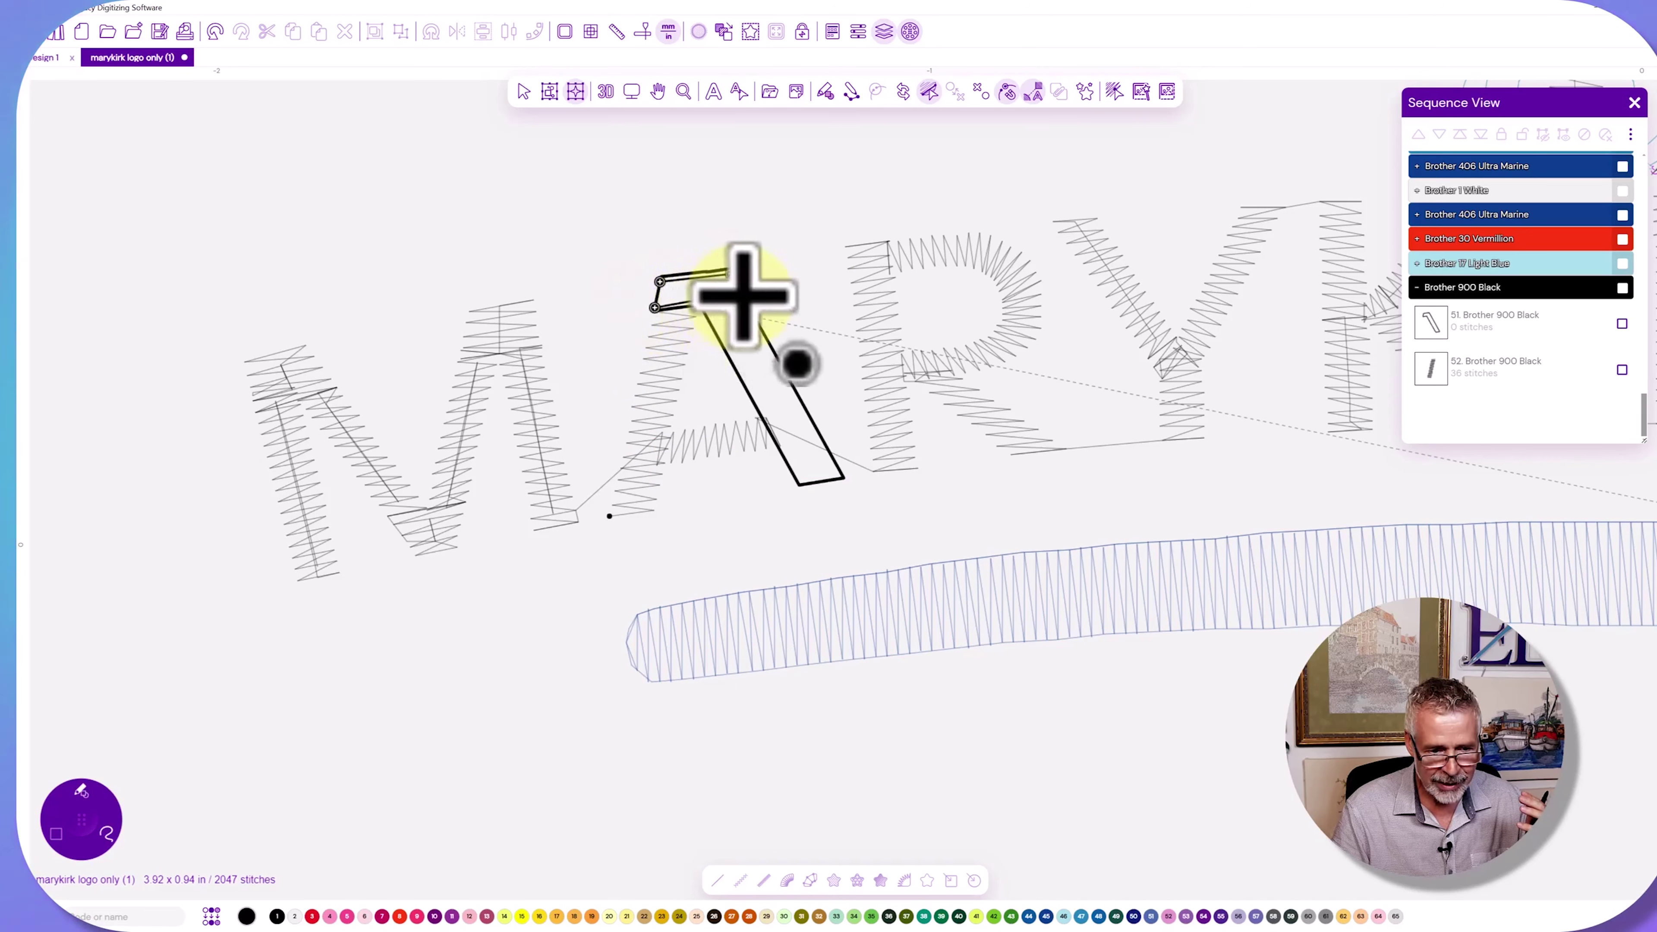
click(746, 297)
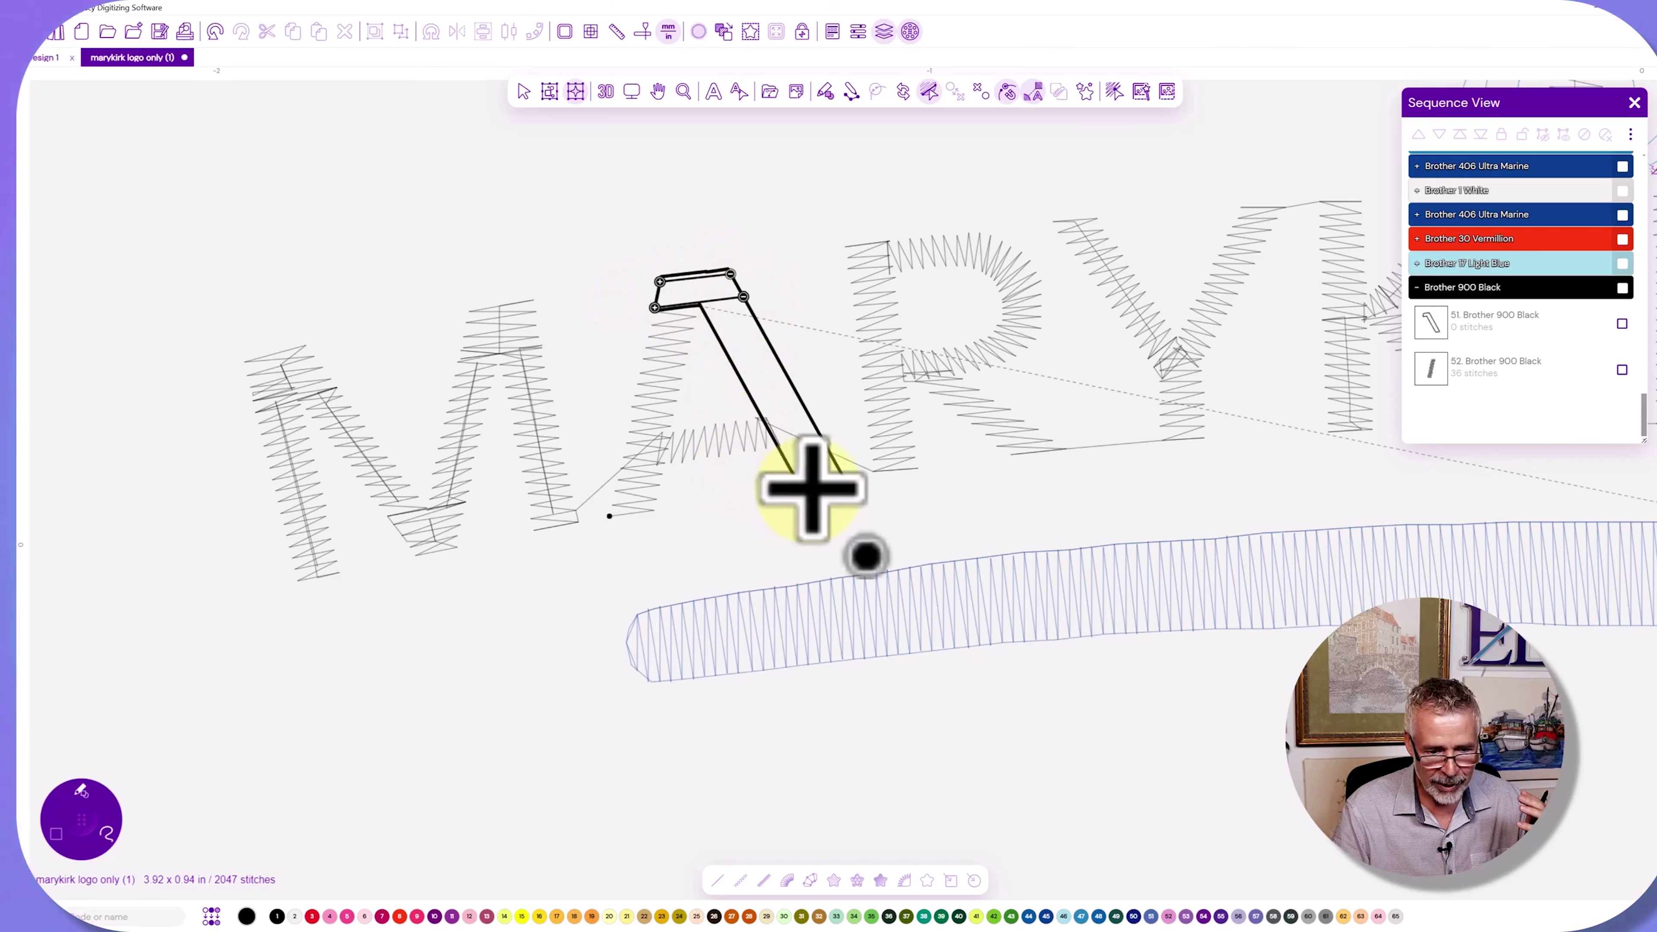
click(797, 481)
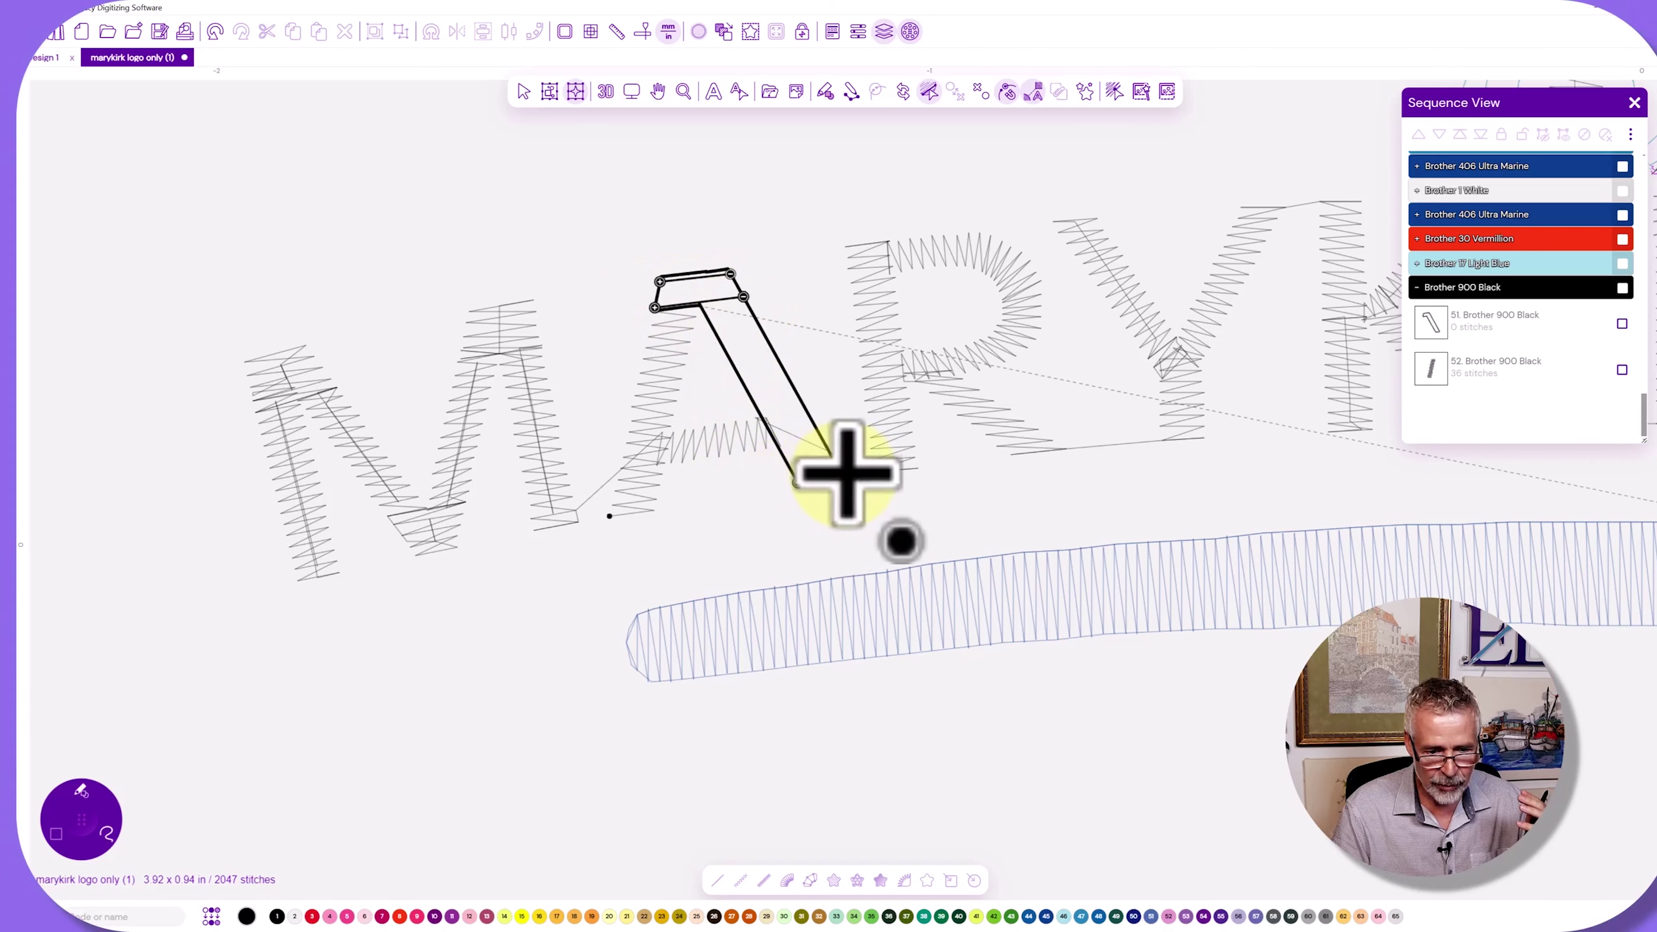
key(Return)
click(800, 485)
key(Return)
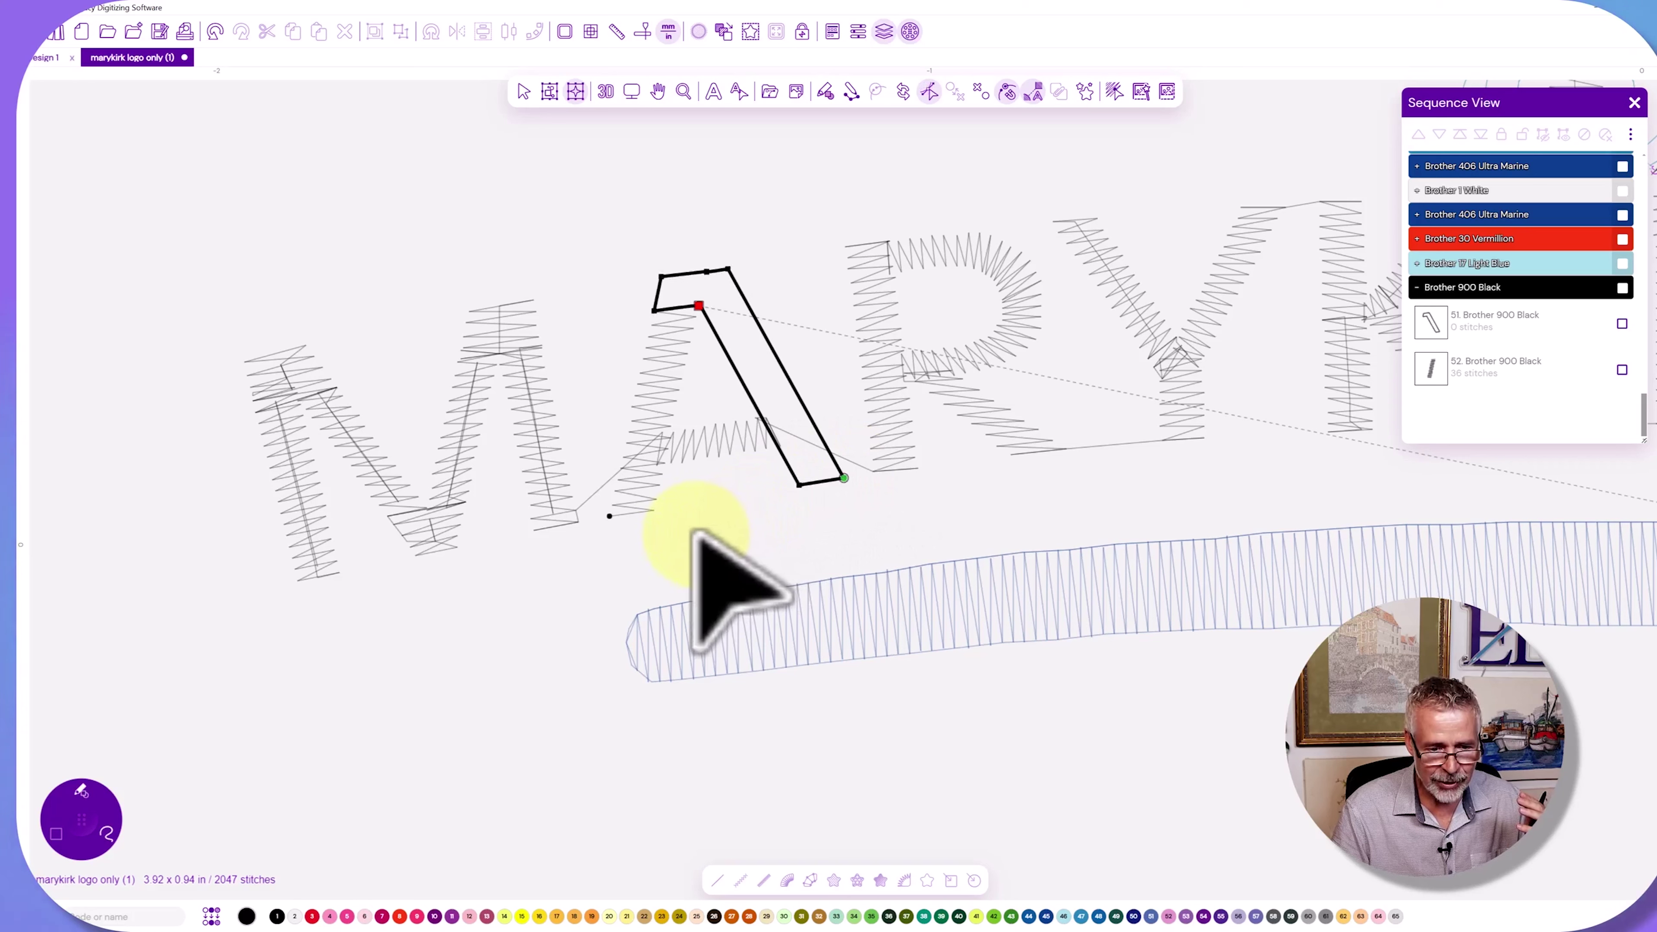
key(Return)
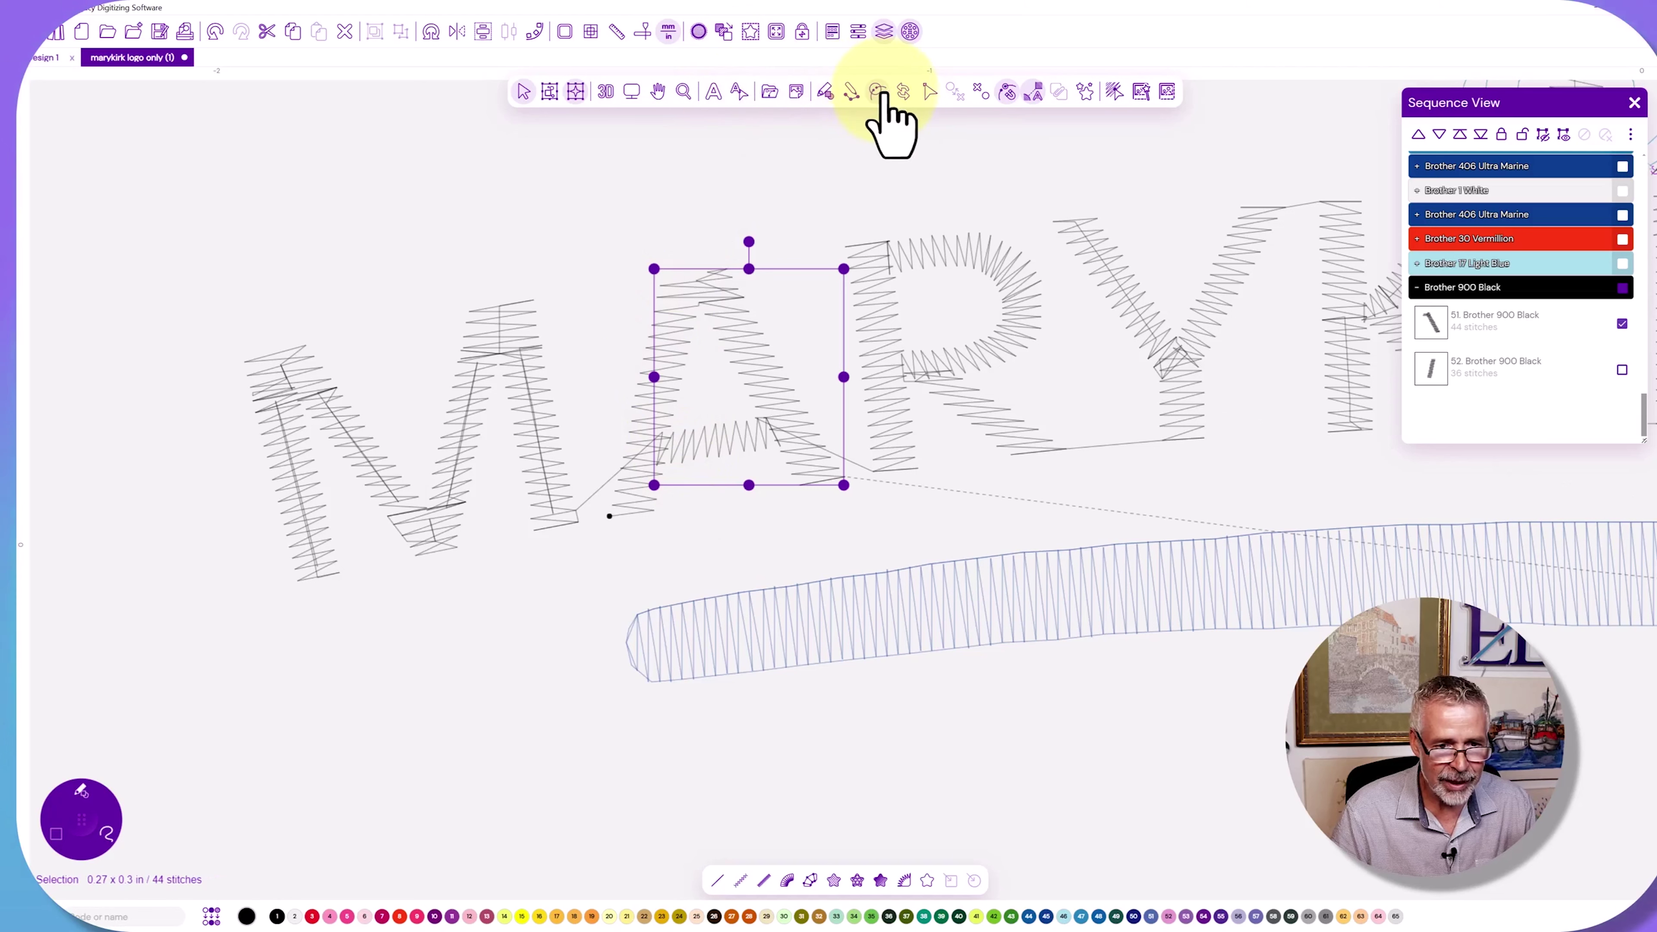
Try to delete the extra node on the top edge of the A's right-leg piece in Path Edit, and switch on the 3D view.
click(927, 90)
click(952, 125)
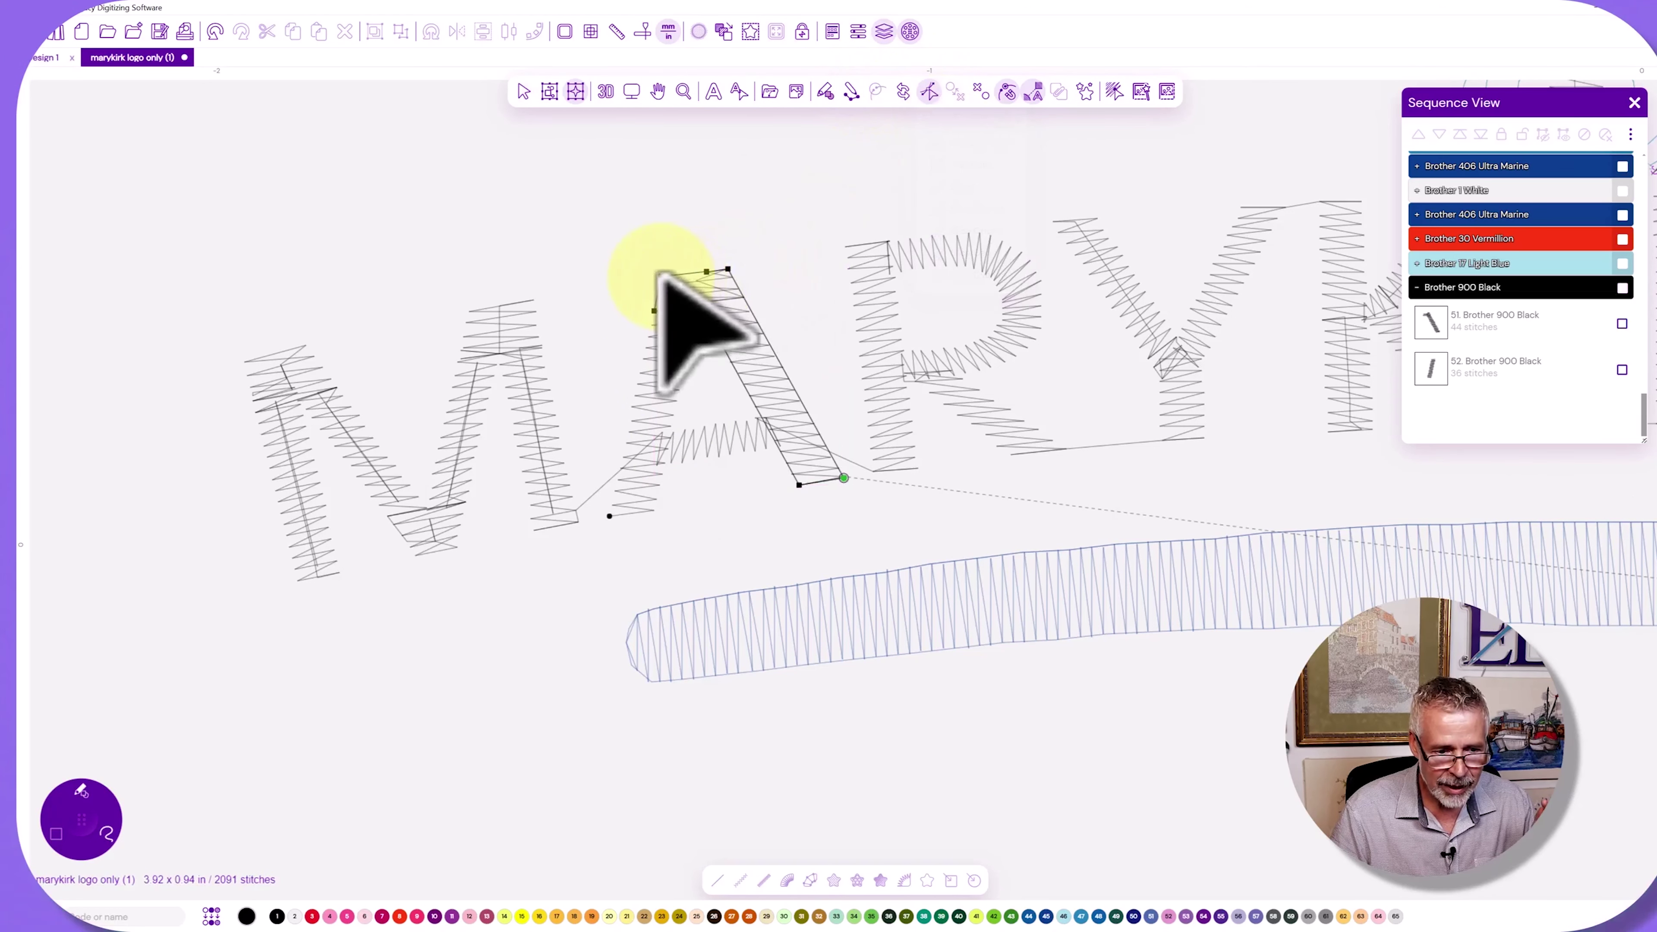
click(660, 274)
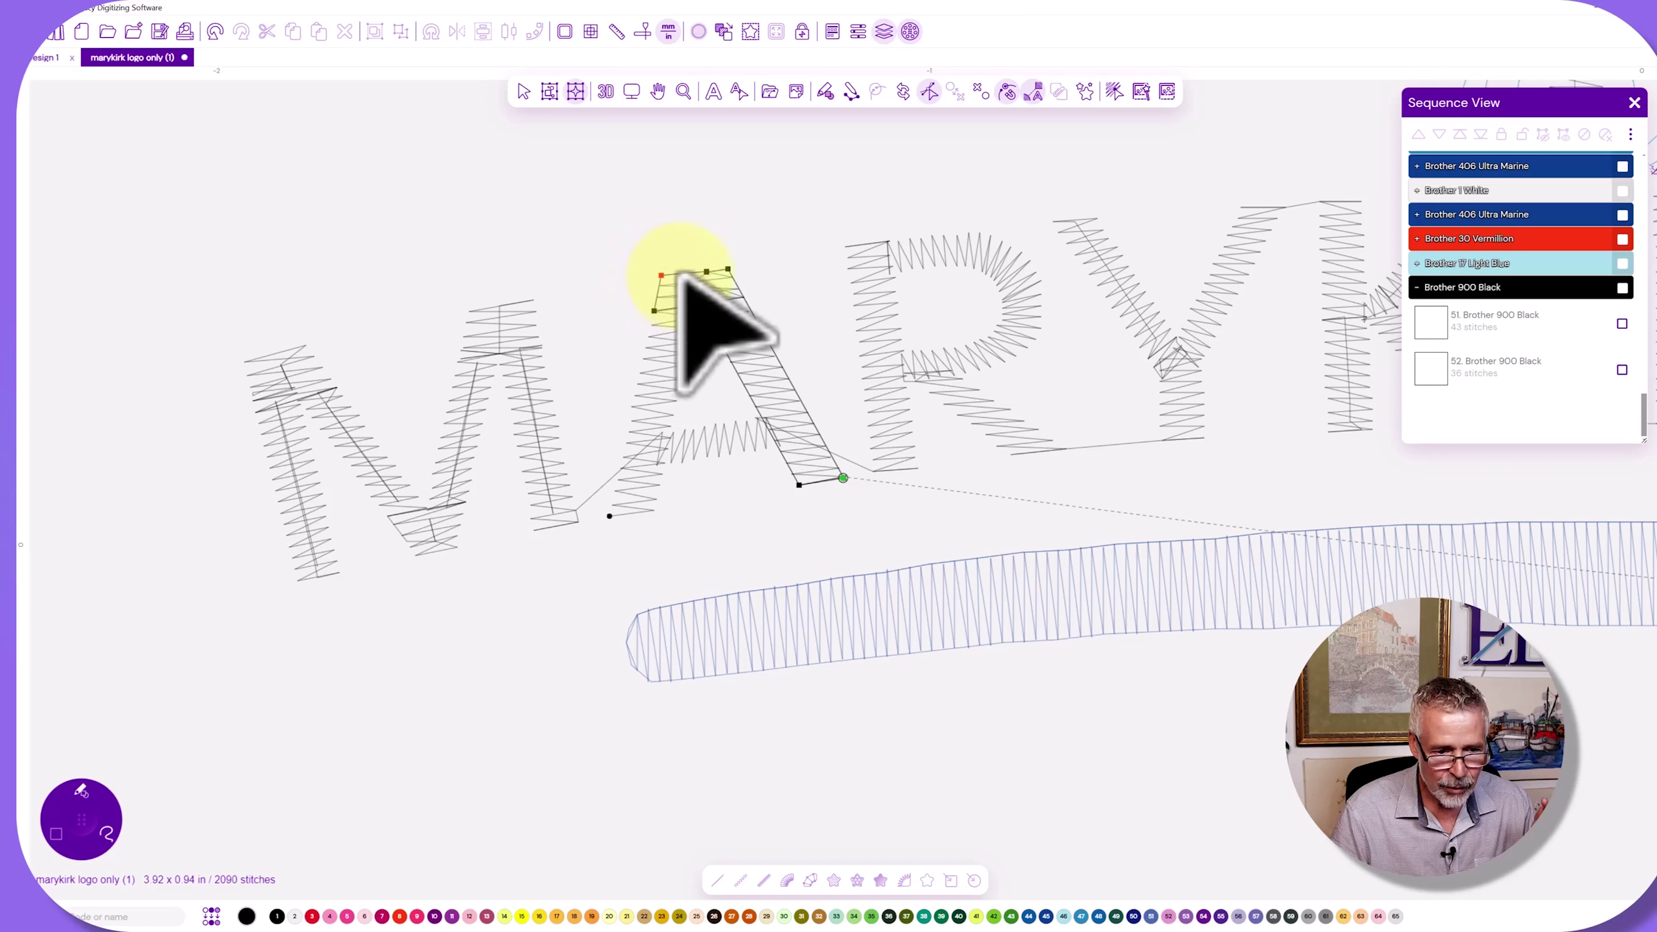
right_click(705, 270)
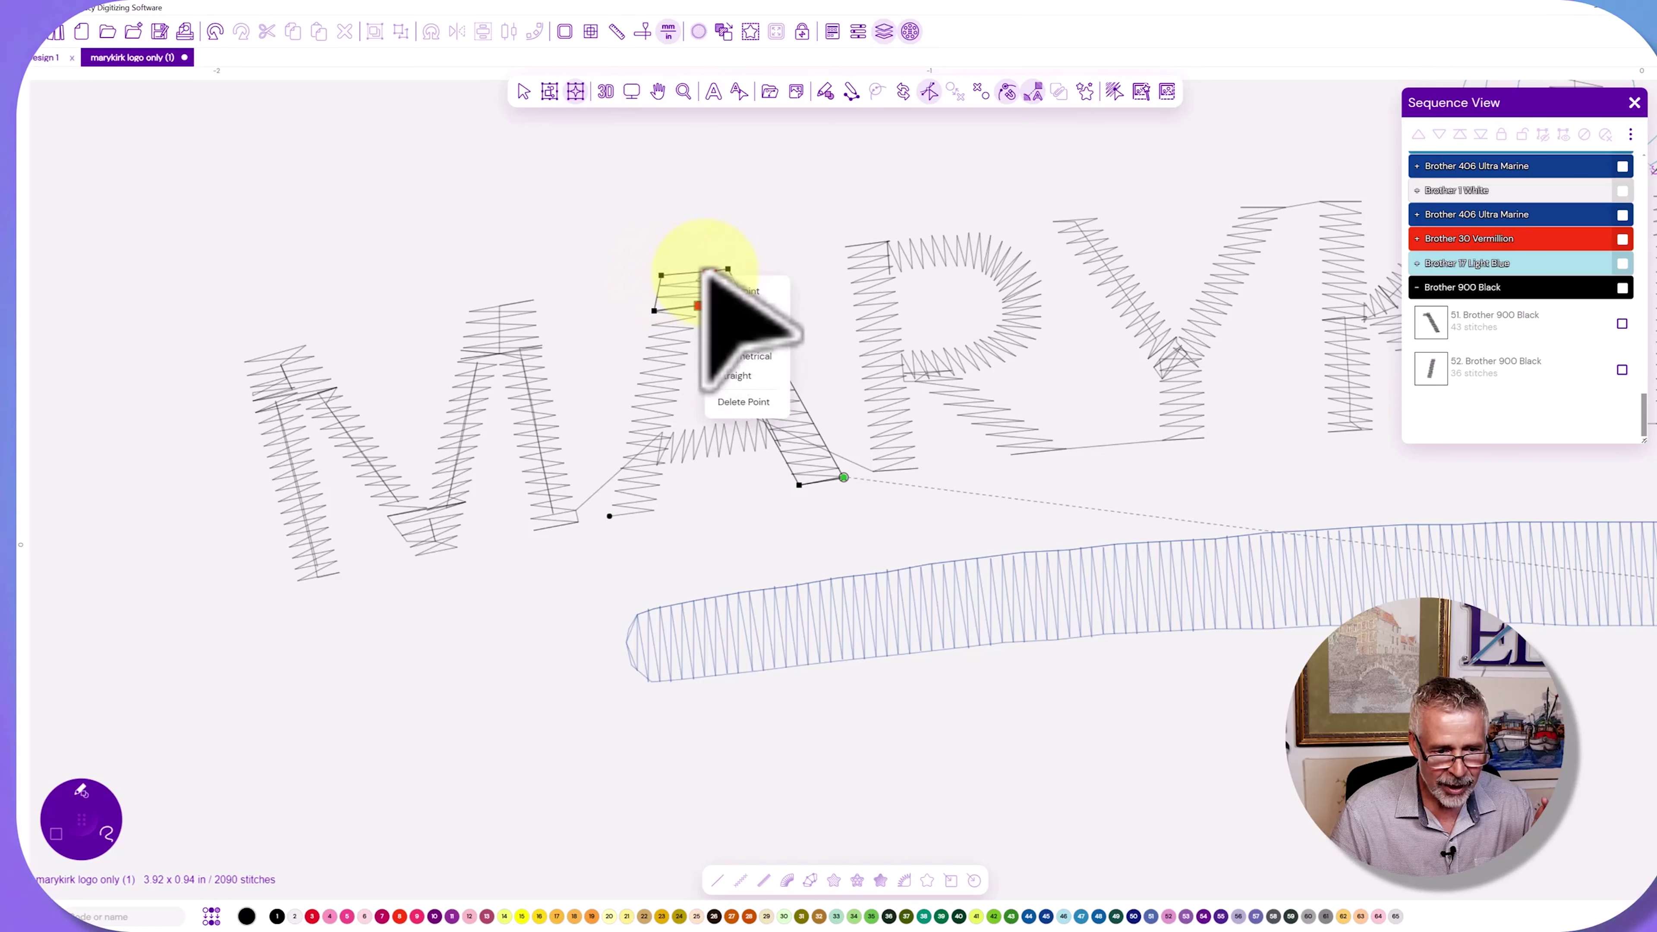
click(743, 402)
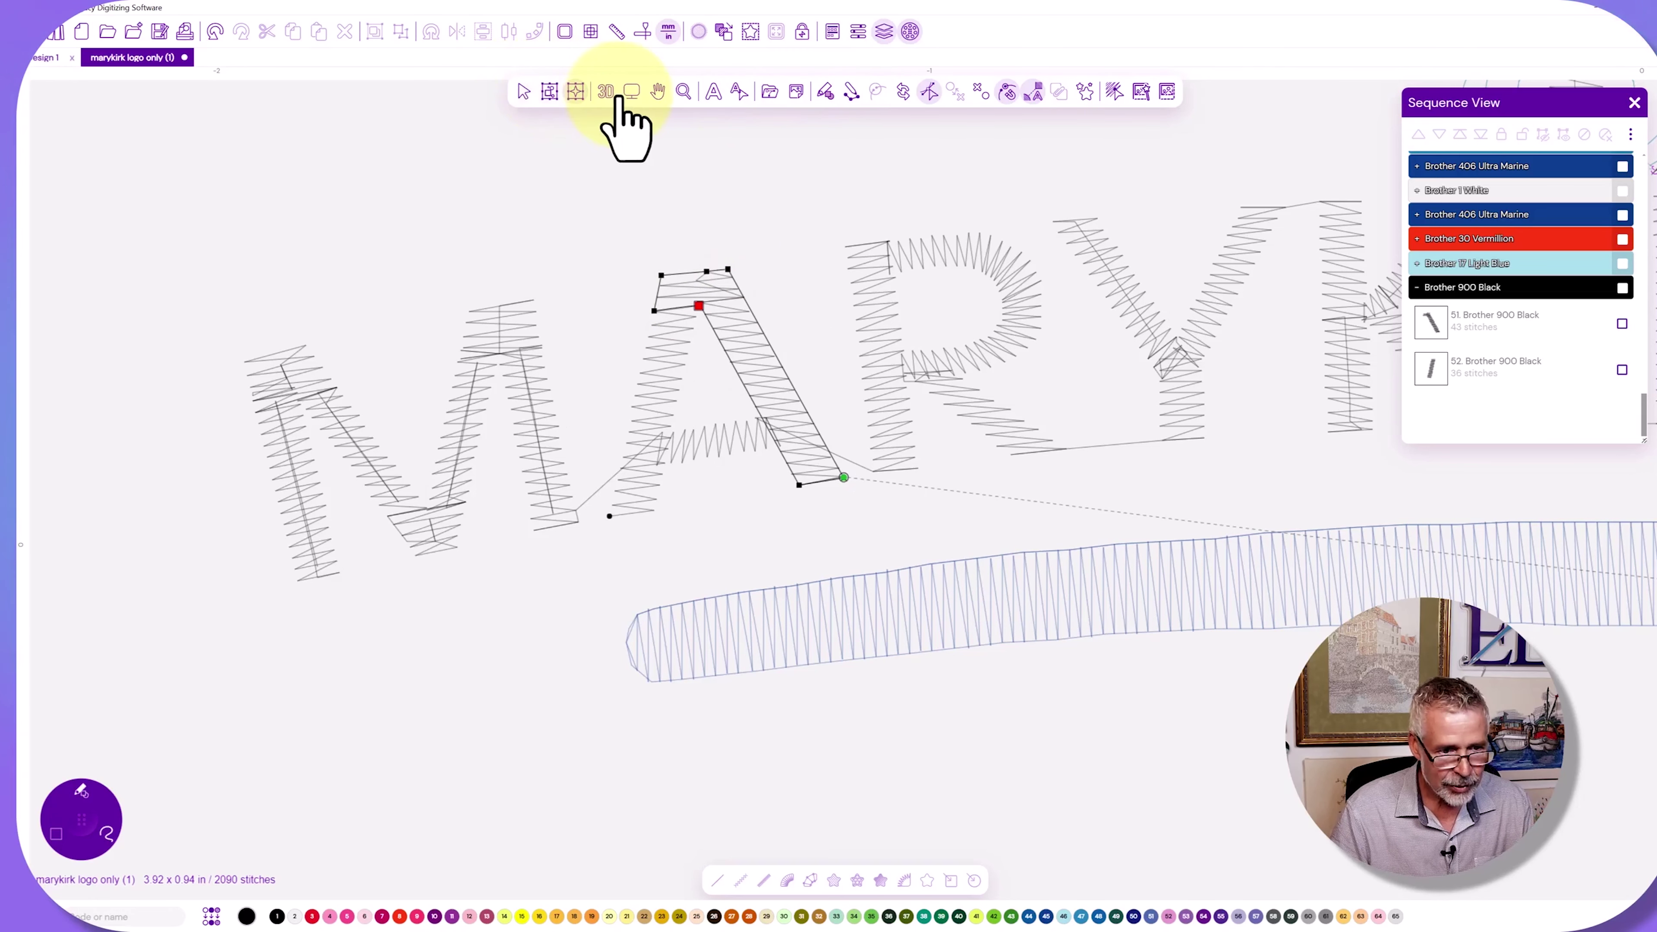
click(605, 92)
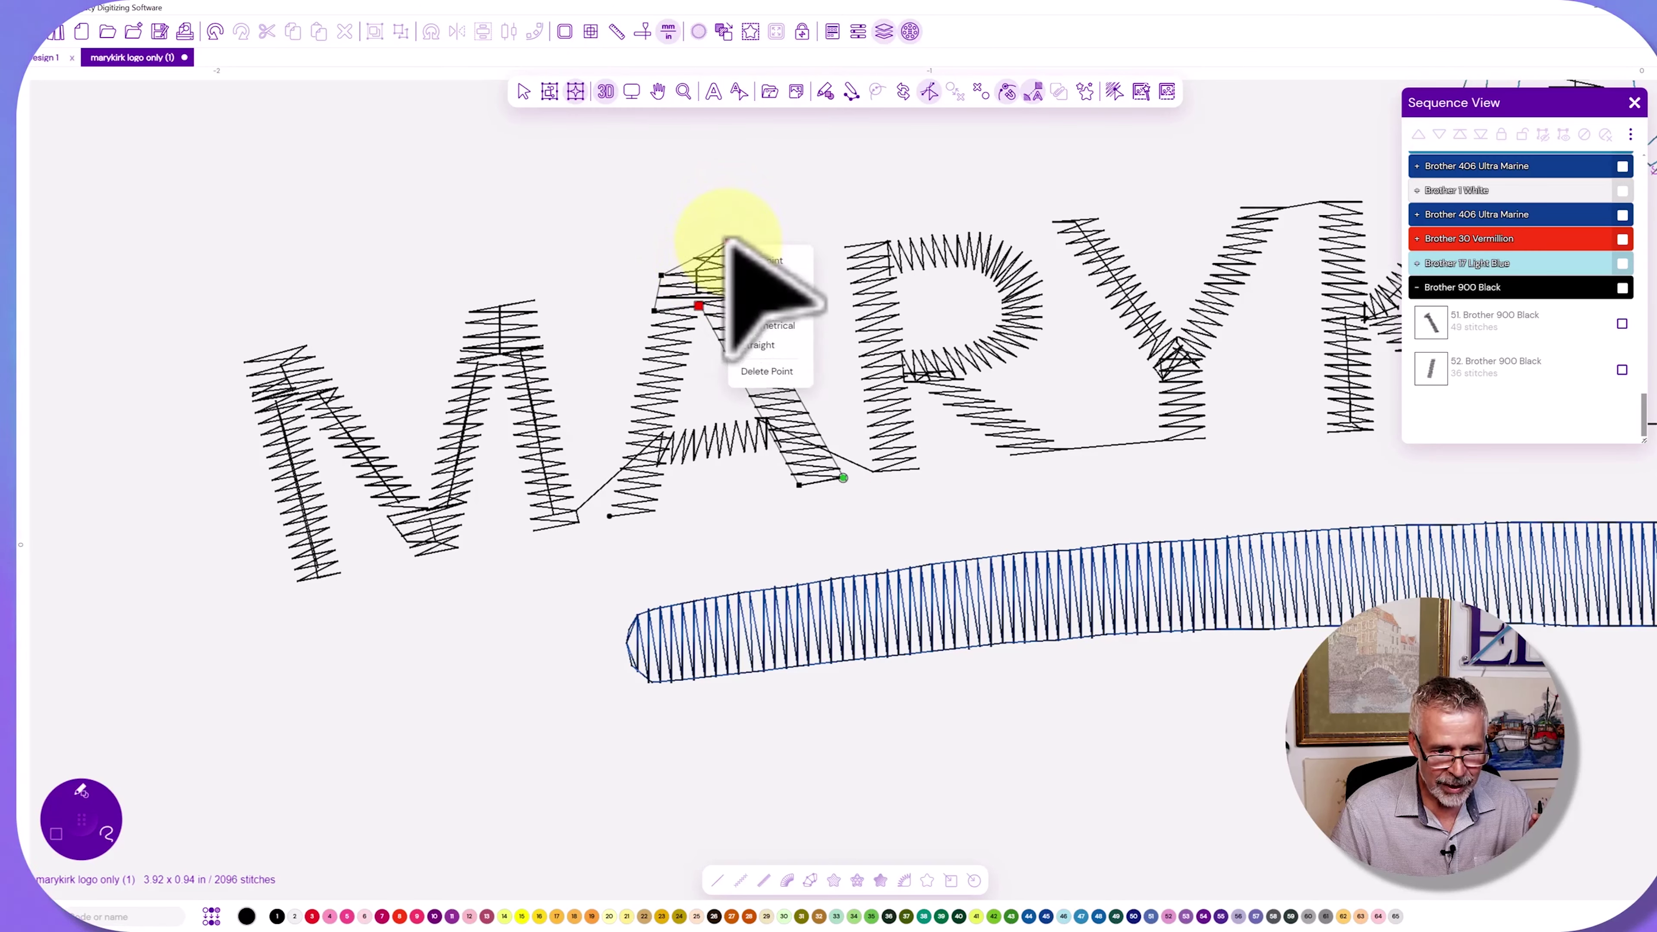
click(769, 372)
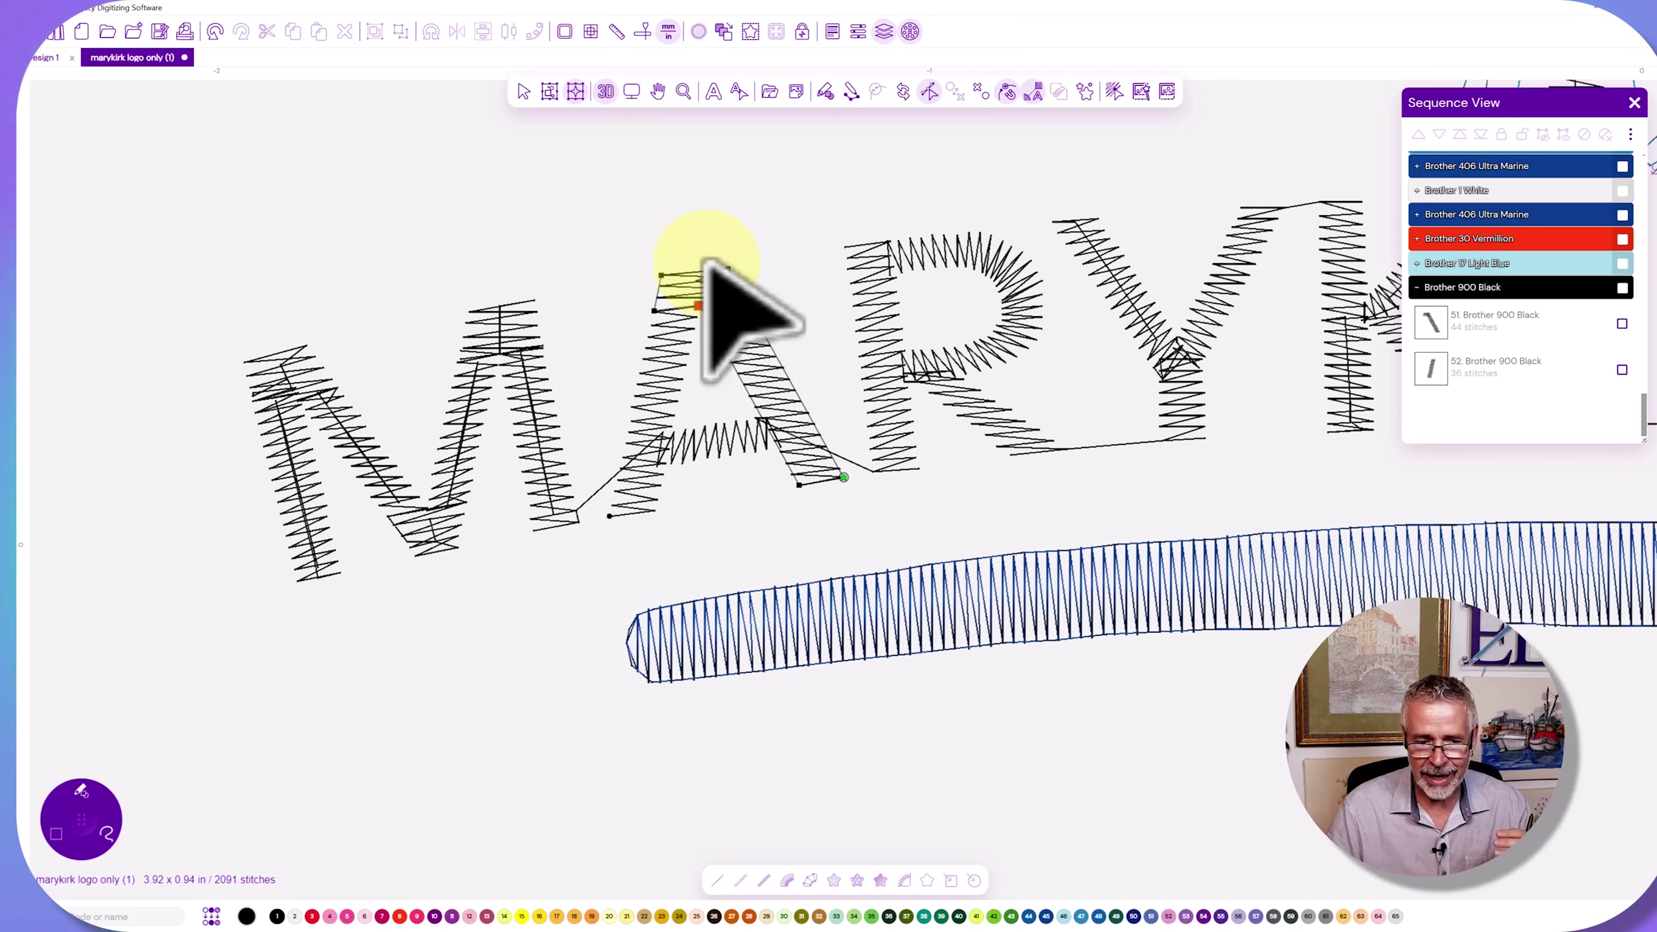
Select the A's two rebuilt Brother 900 Black pieces and move them to the very start of the stitching sequence.
click(1623, 288)
drag(1541, 291, 1547, 323)
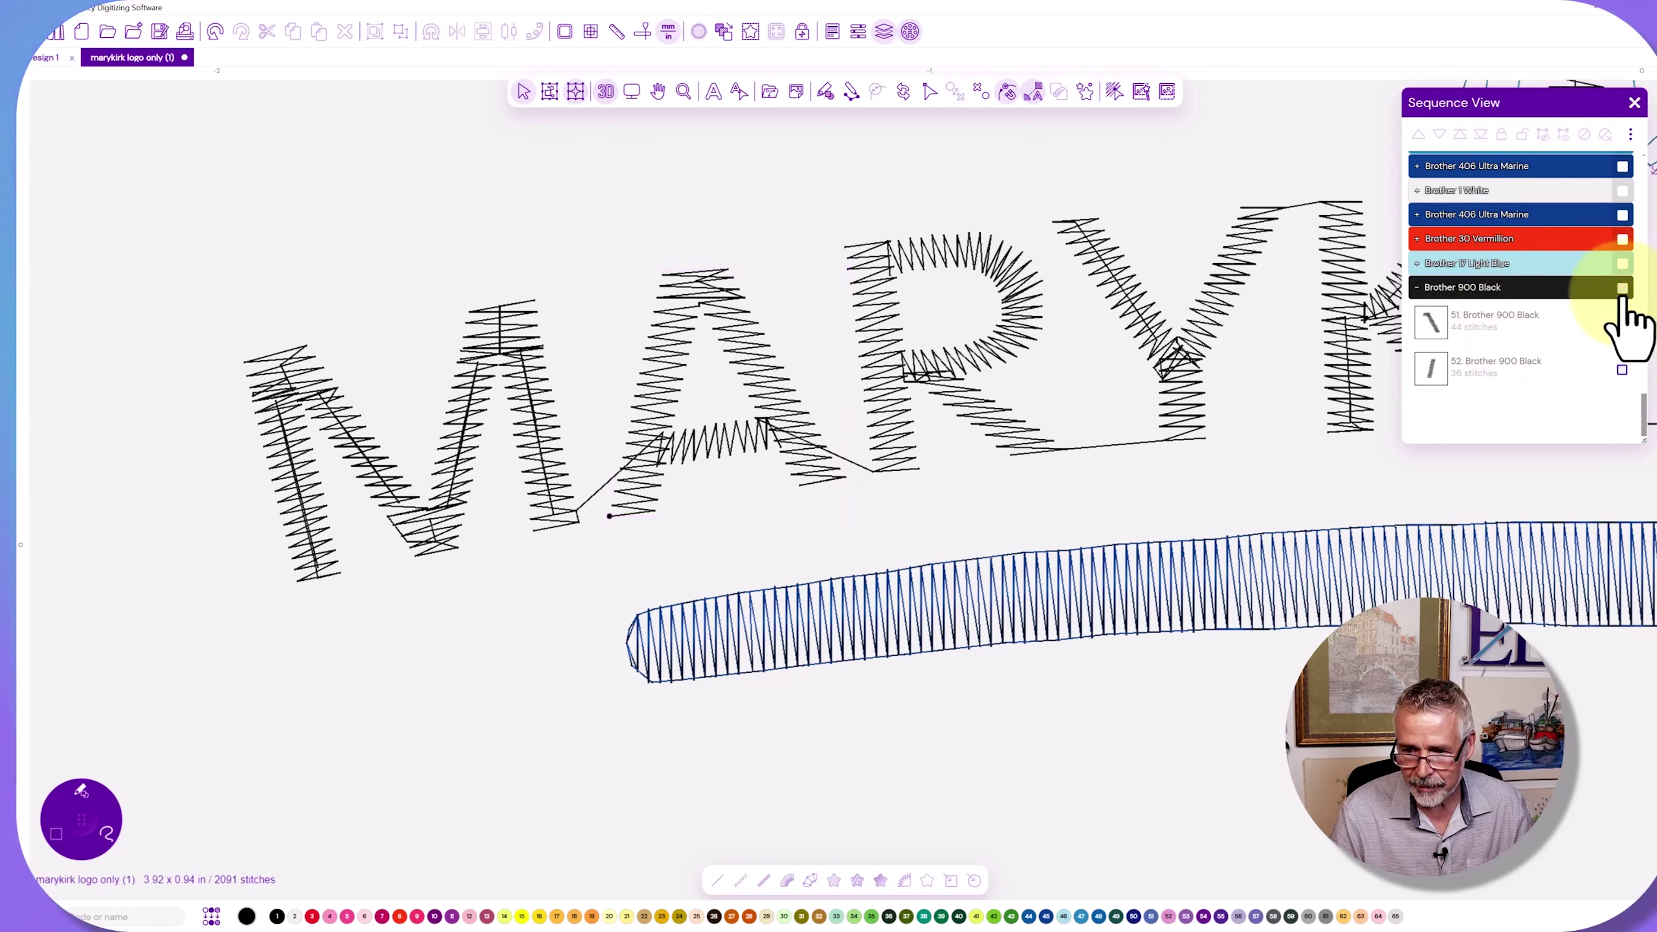
click(1622, 369)
click(1623, 369)
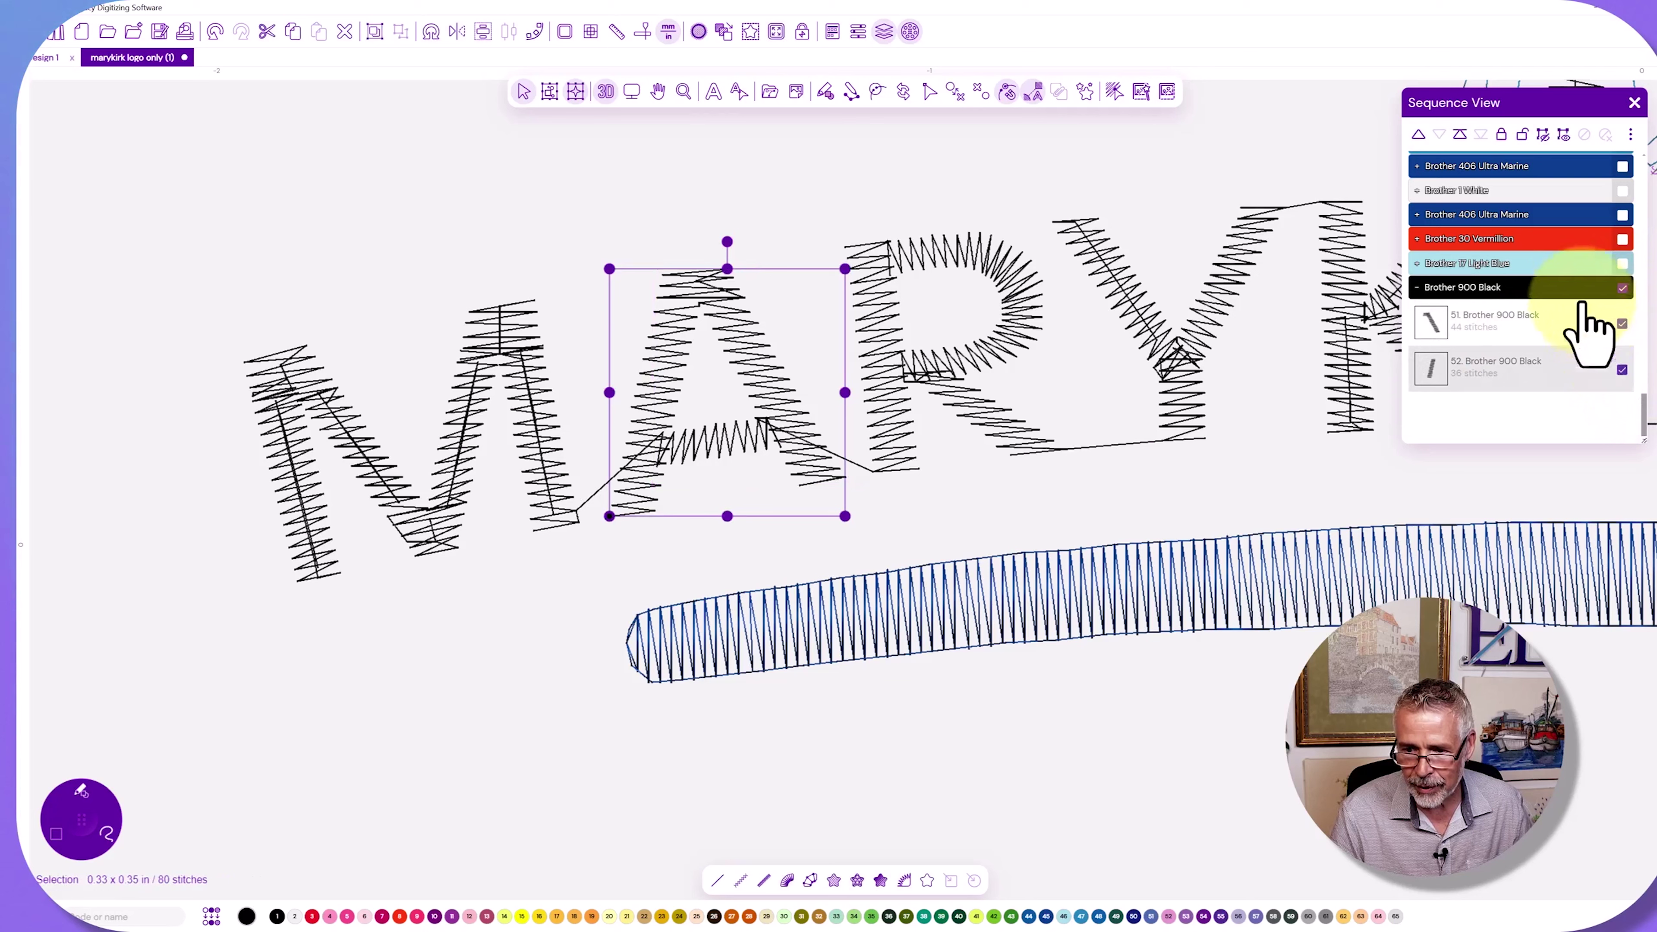
scroll(1552, 340, up, 1)
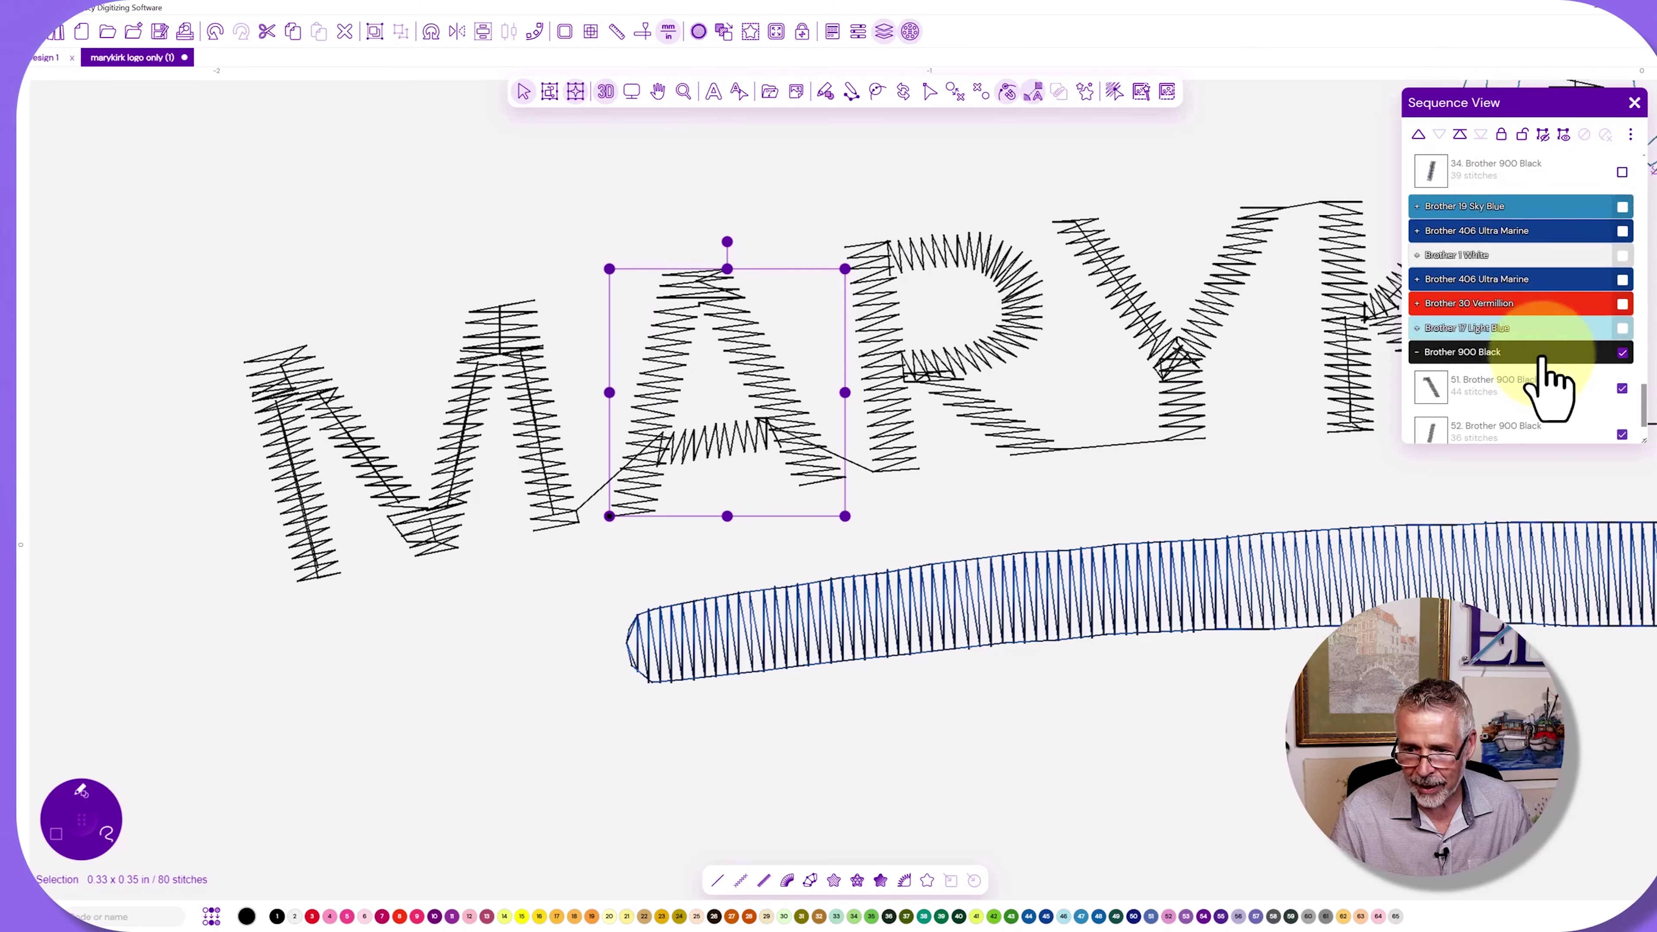
click(1542, 358)
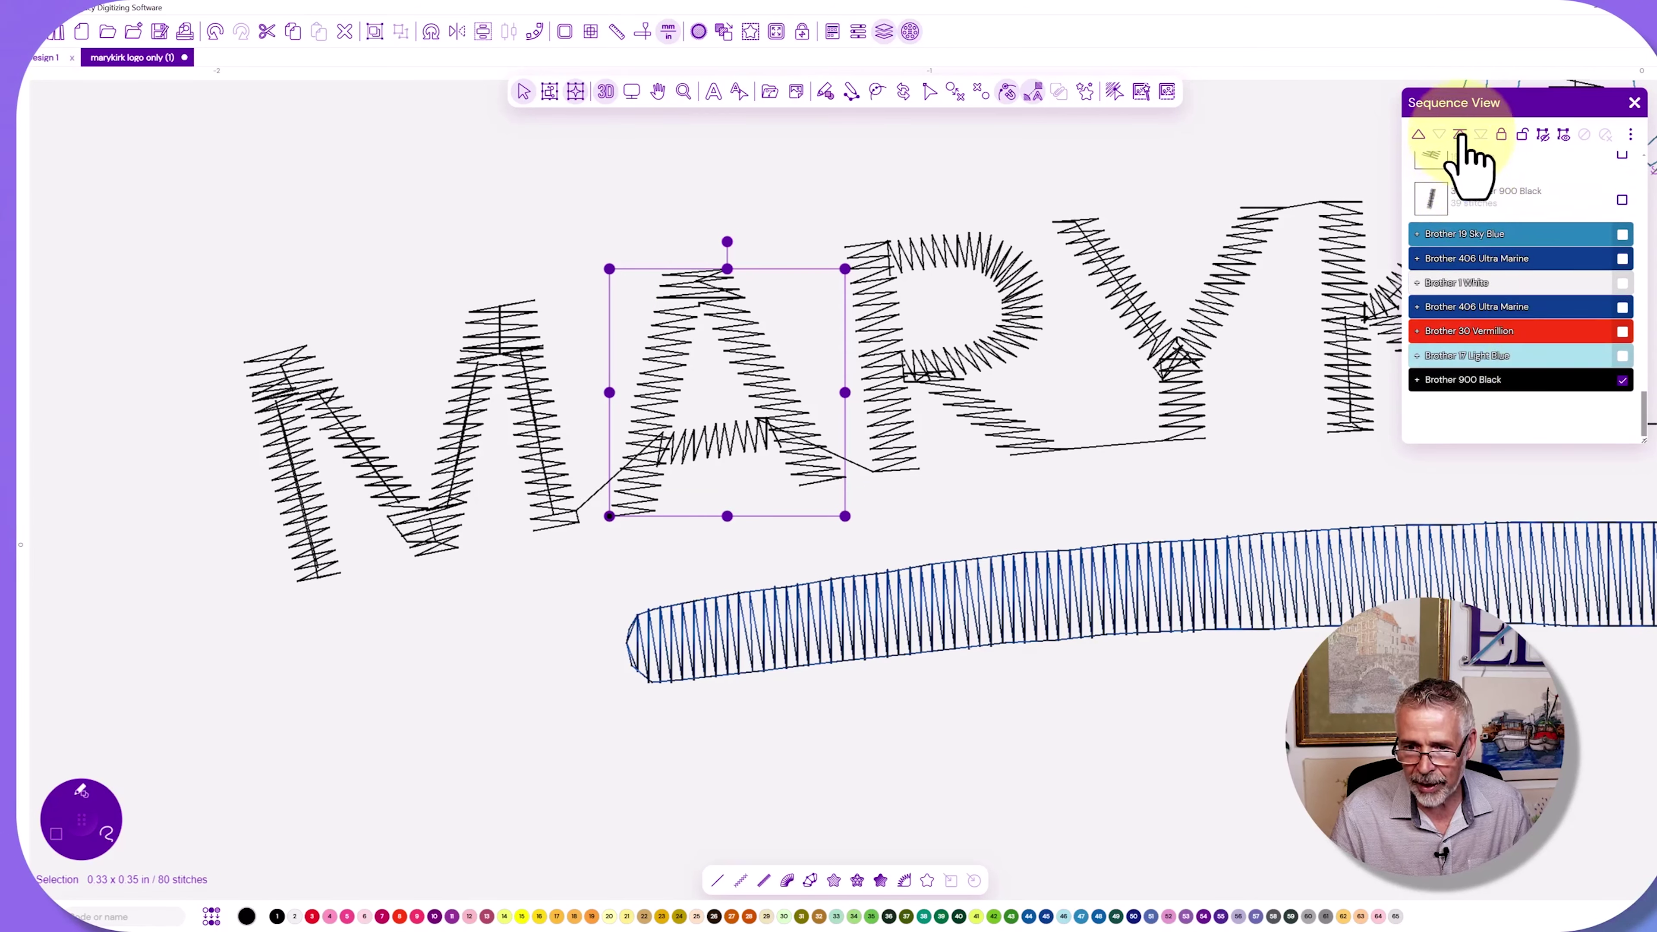
scroll(1475, 215, up, 2)
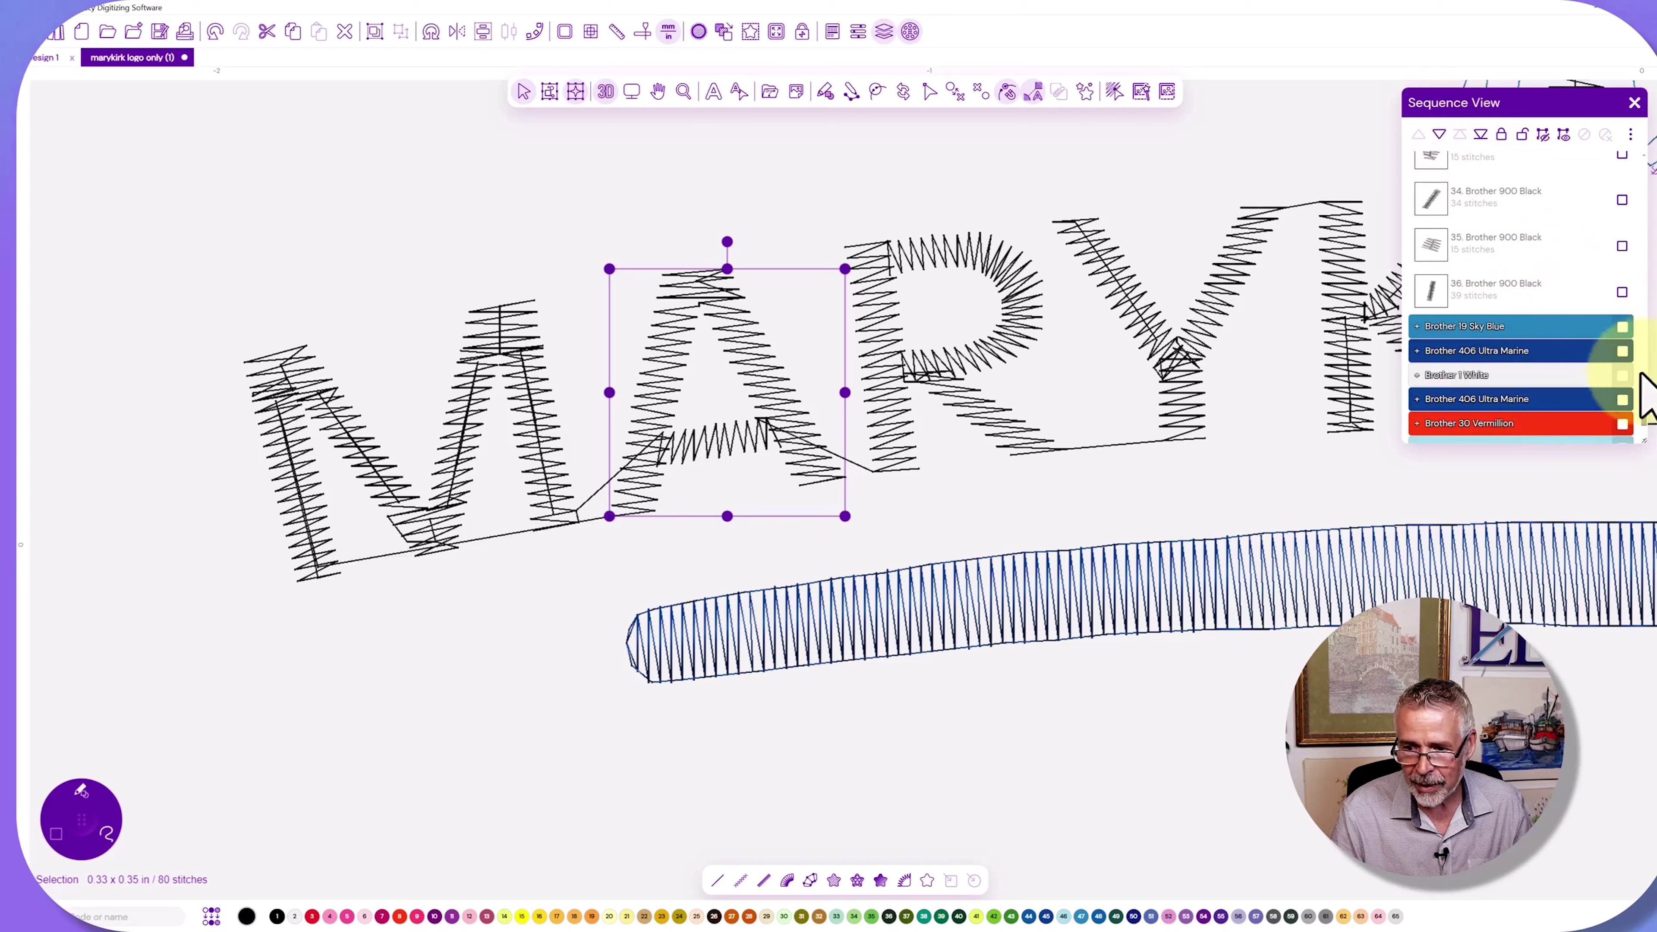
drag(1647, 428, 1642, 174)
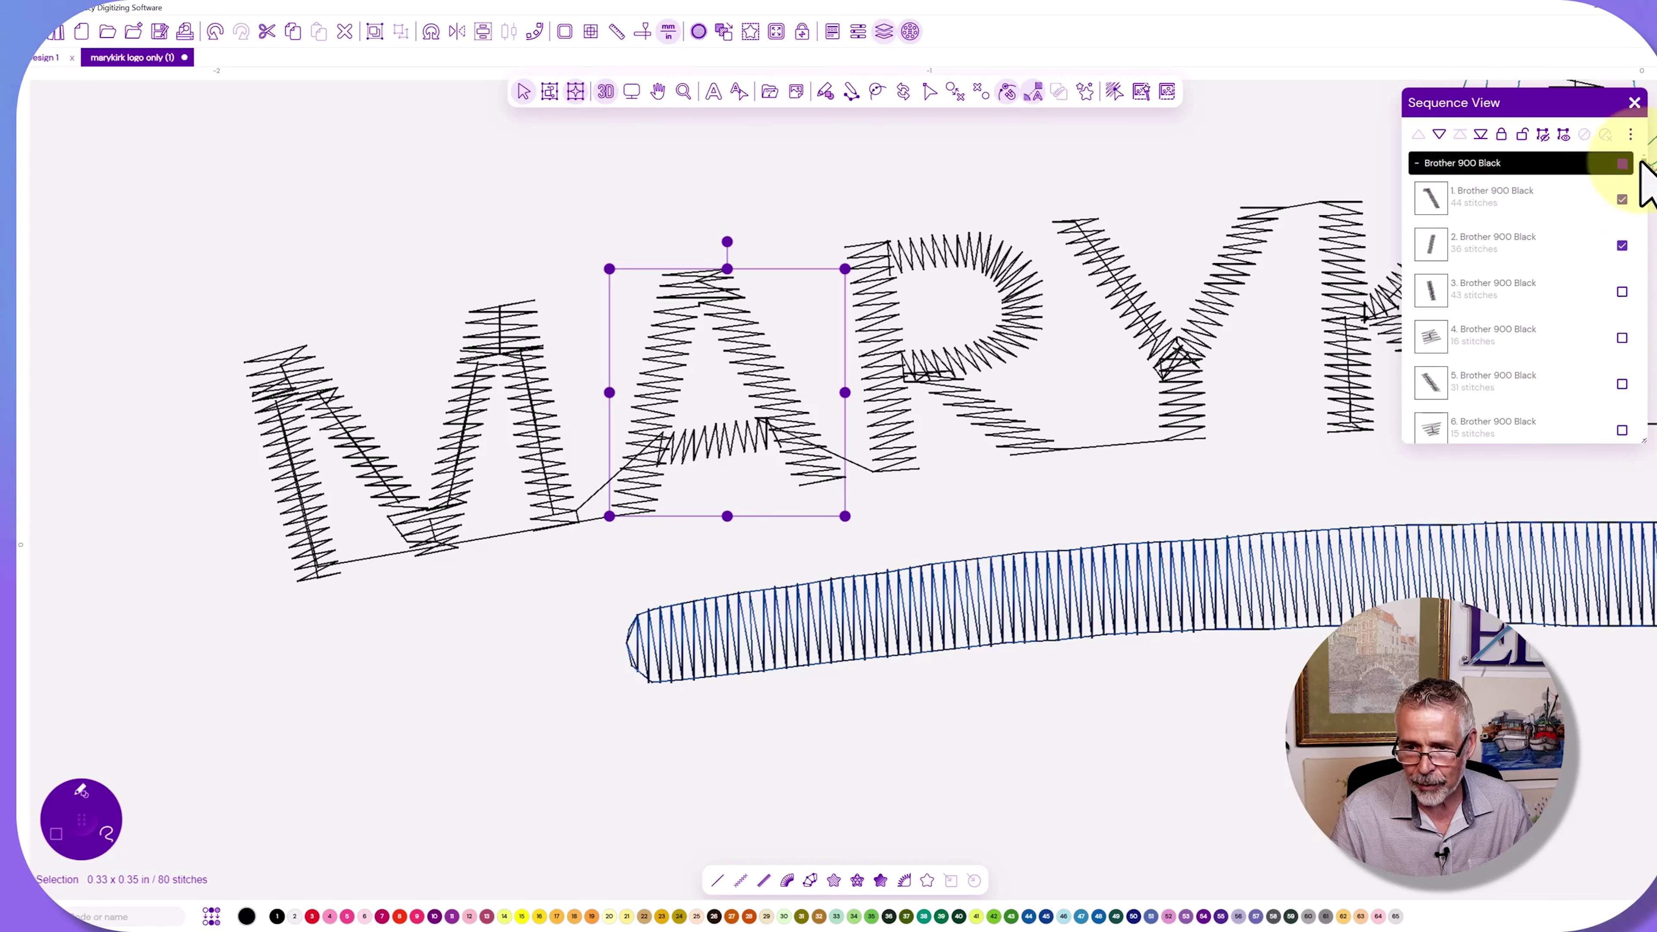
Move the A's left-leg piece in the sequence to between the M's last stroke and the A's crossbar.
click(1457, 246)
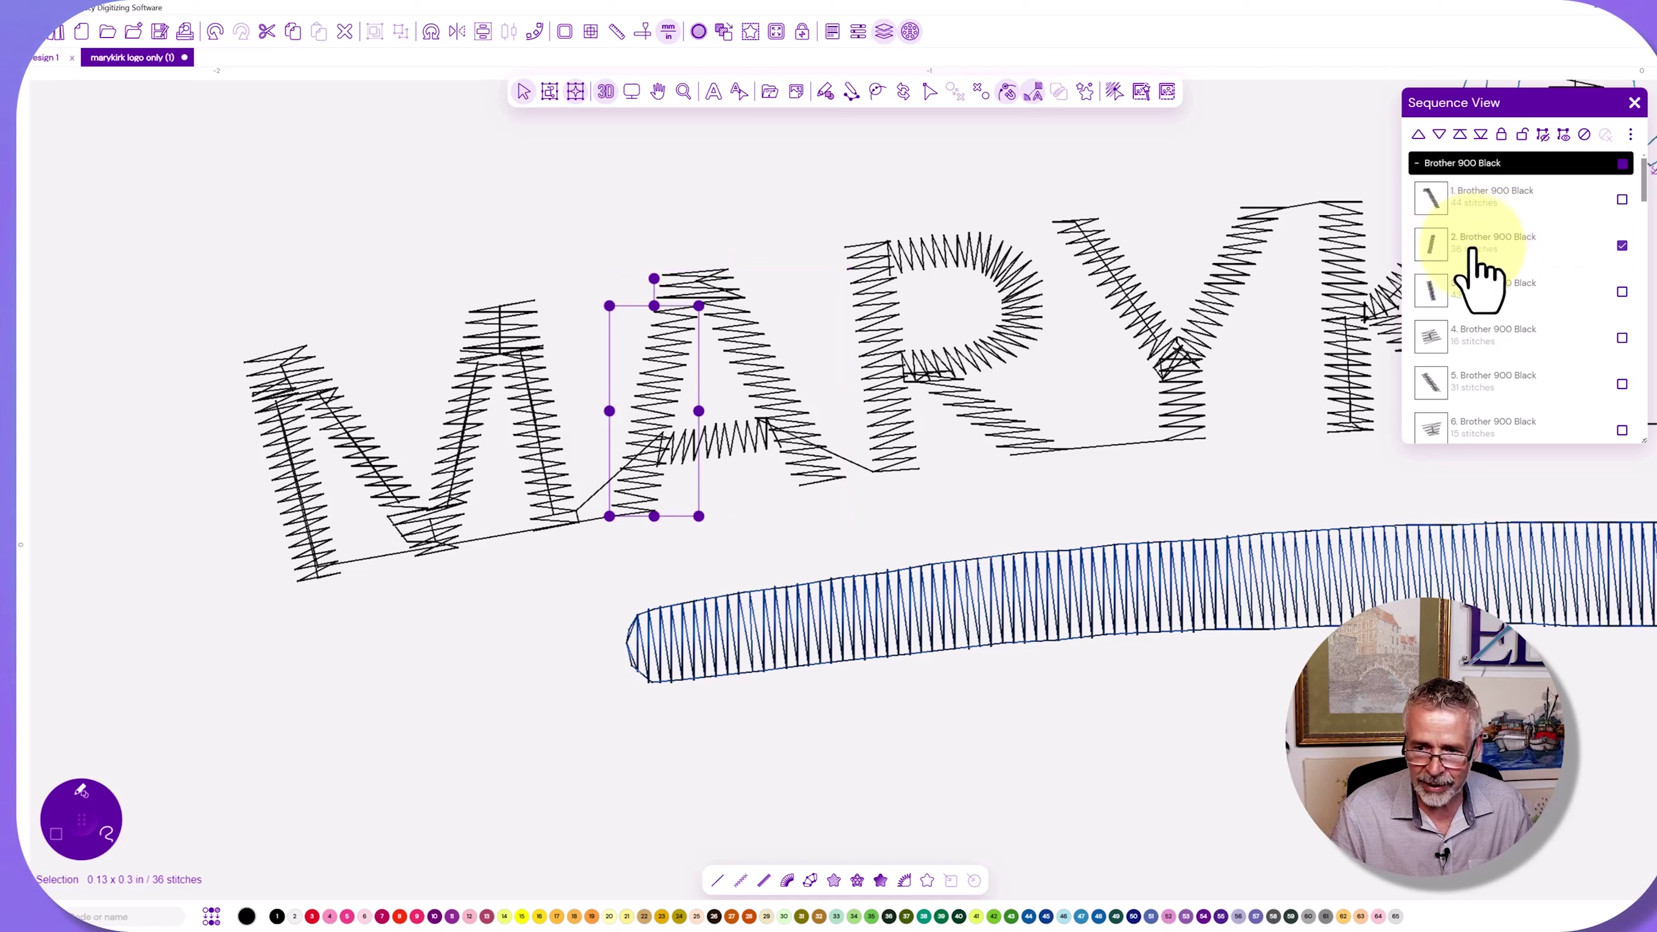
drag(1476, 245, 1484, 390)
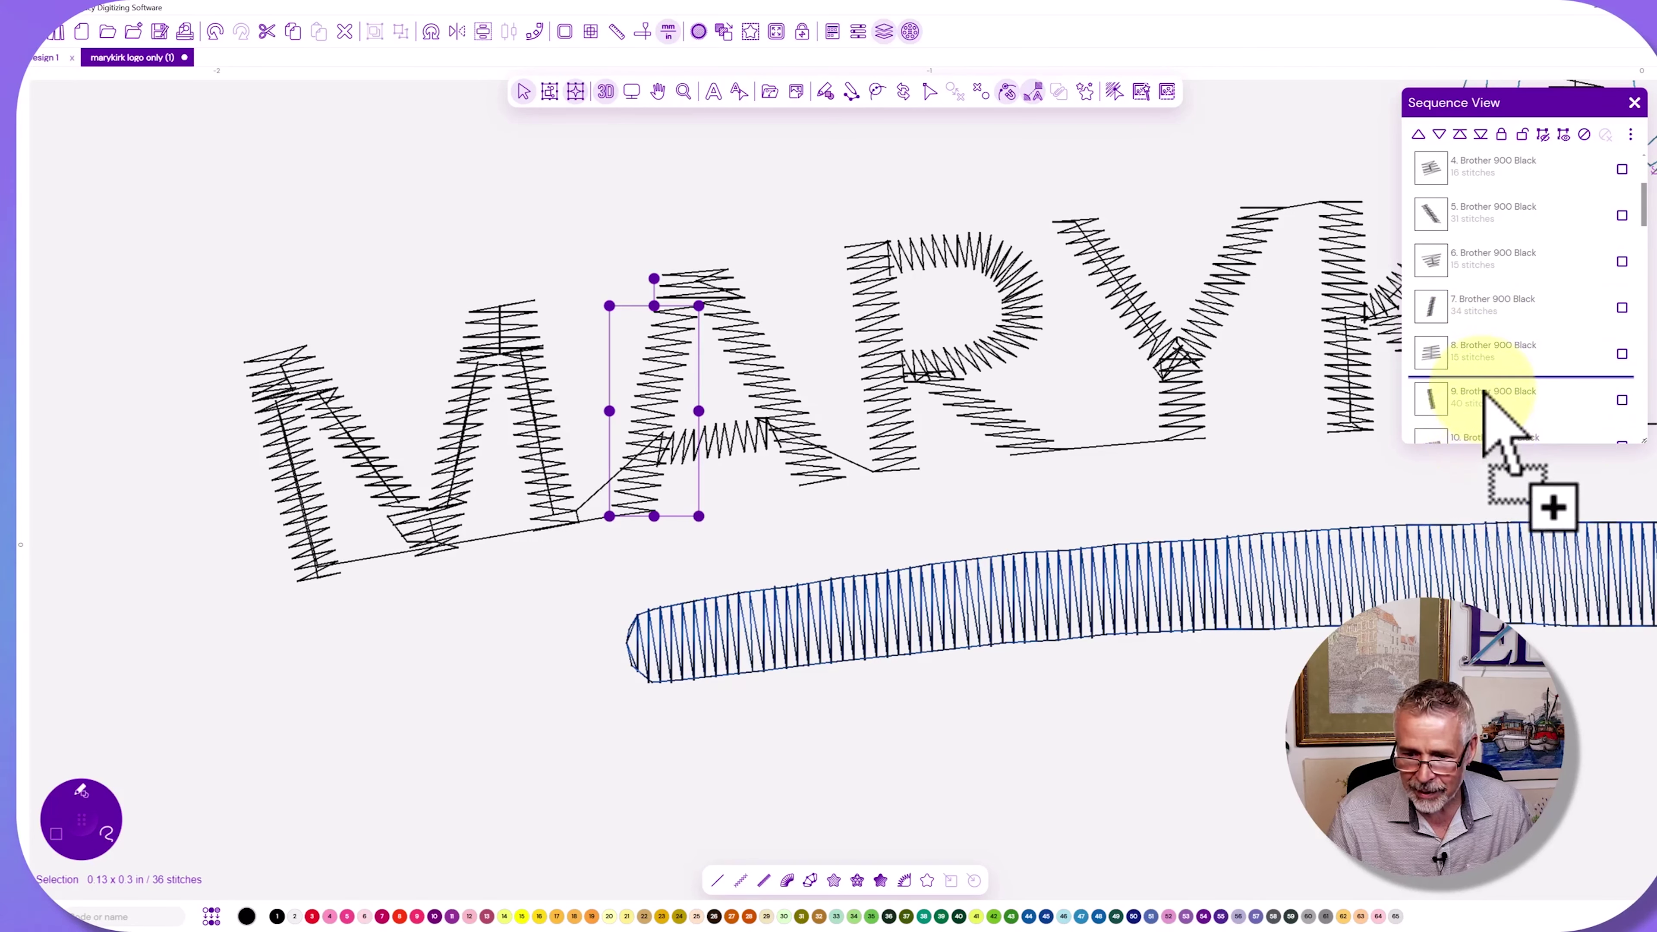
drag(1482, 392, 1477, 428)
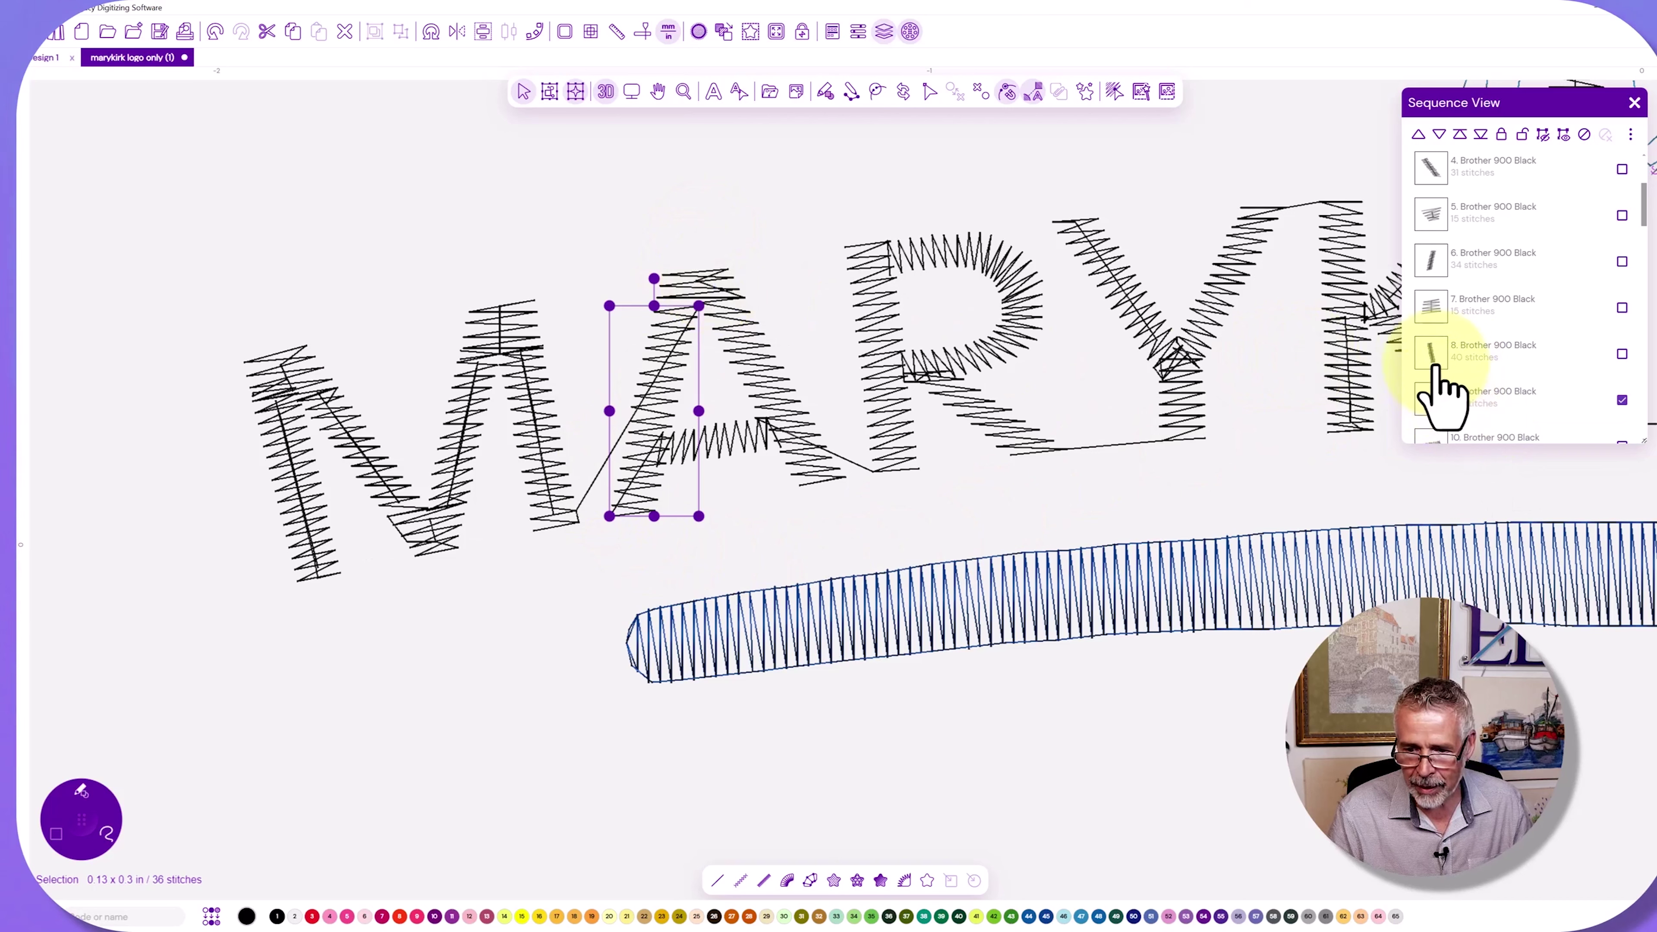
scroll(1433, 372, down, 2)
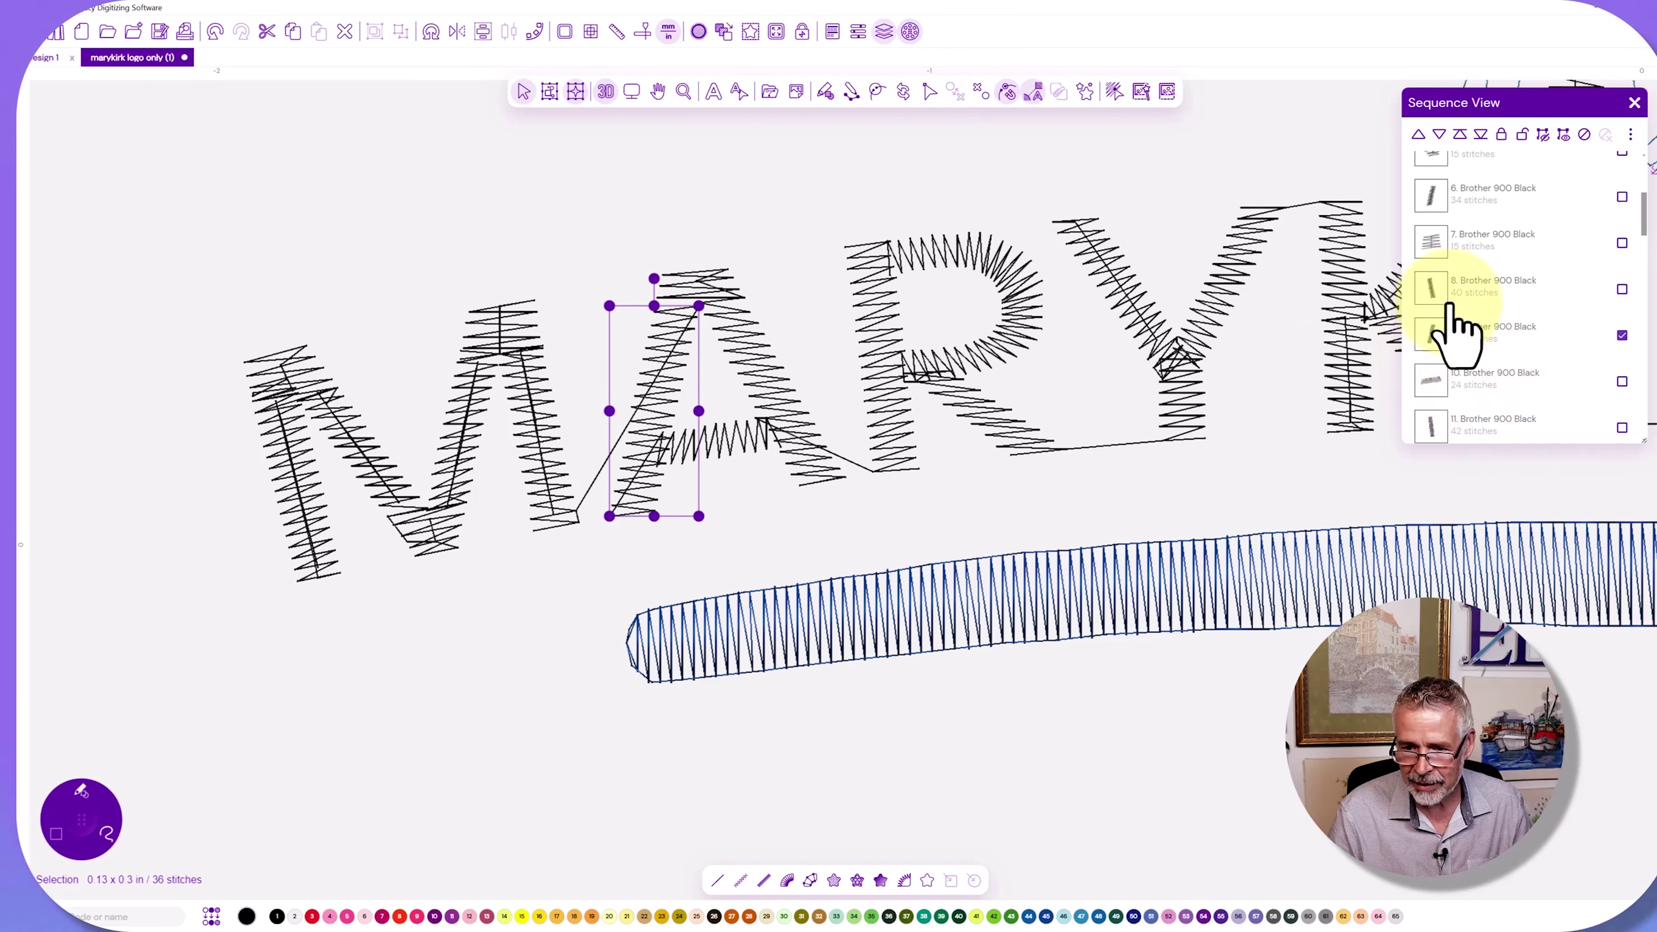
scroll(1452, 306, up, 5)
scroll(1454, 309, down, 3)
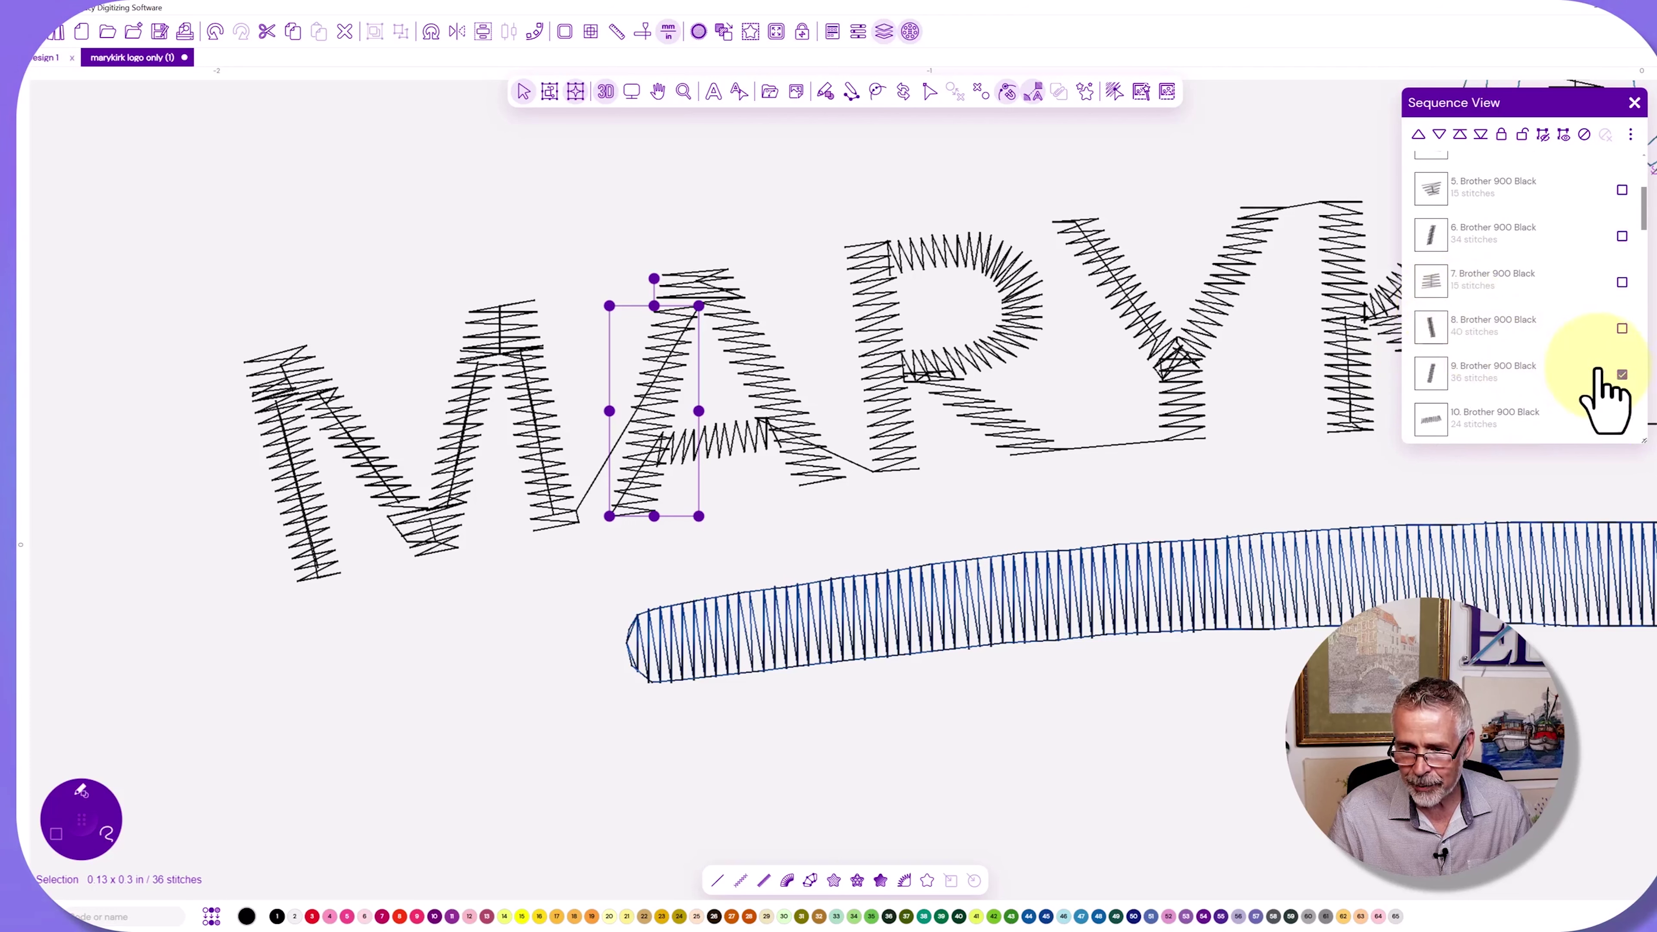
click(1622, 375)
Move the A's apex and right-leg piece in the sequence to directly after the crossbar, before the R's stem.
scroll(1565, 318, up, 3)
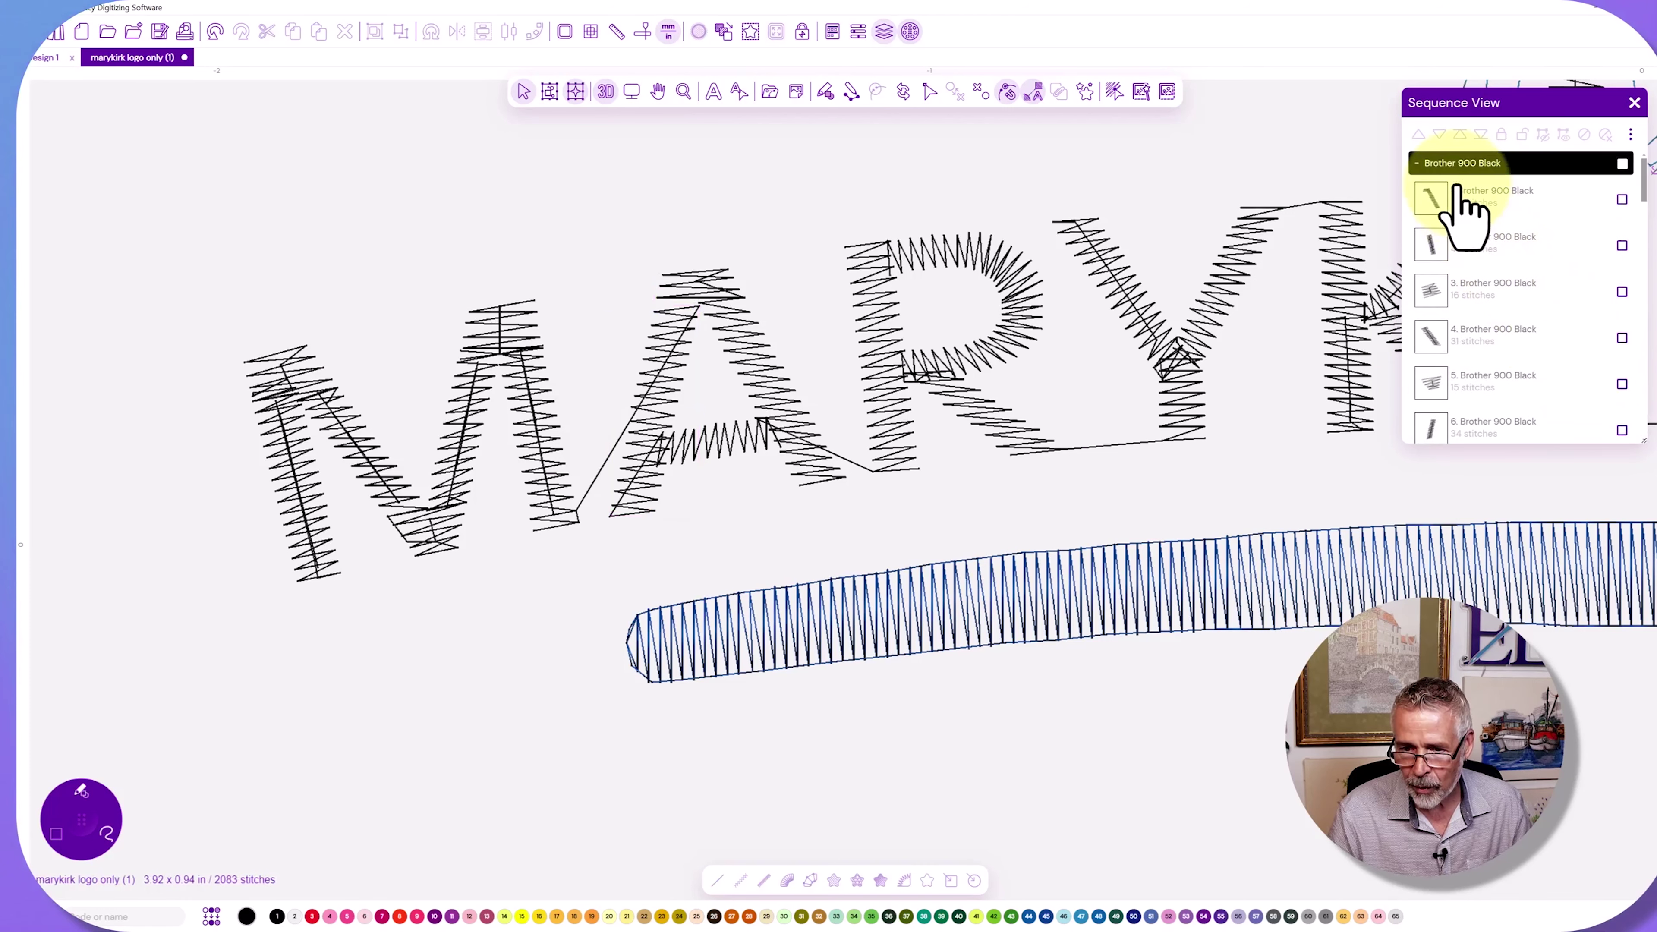
click(1461, 197)
drag(1463, 197, 1485, 421)
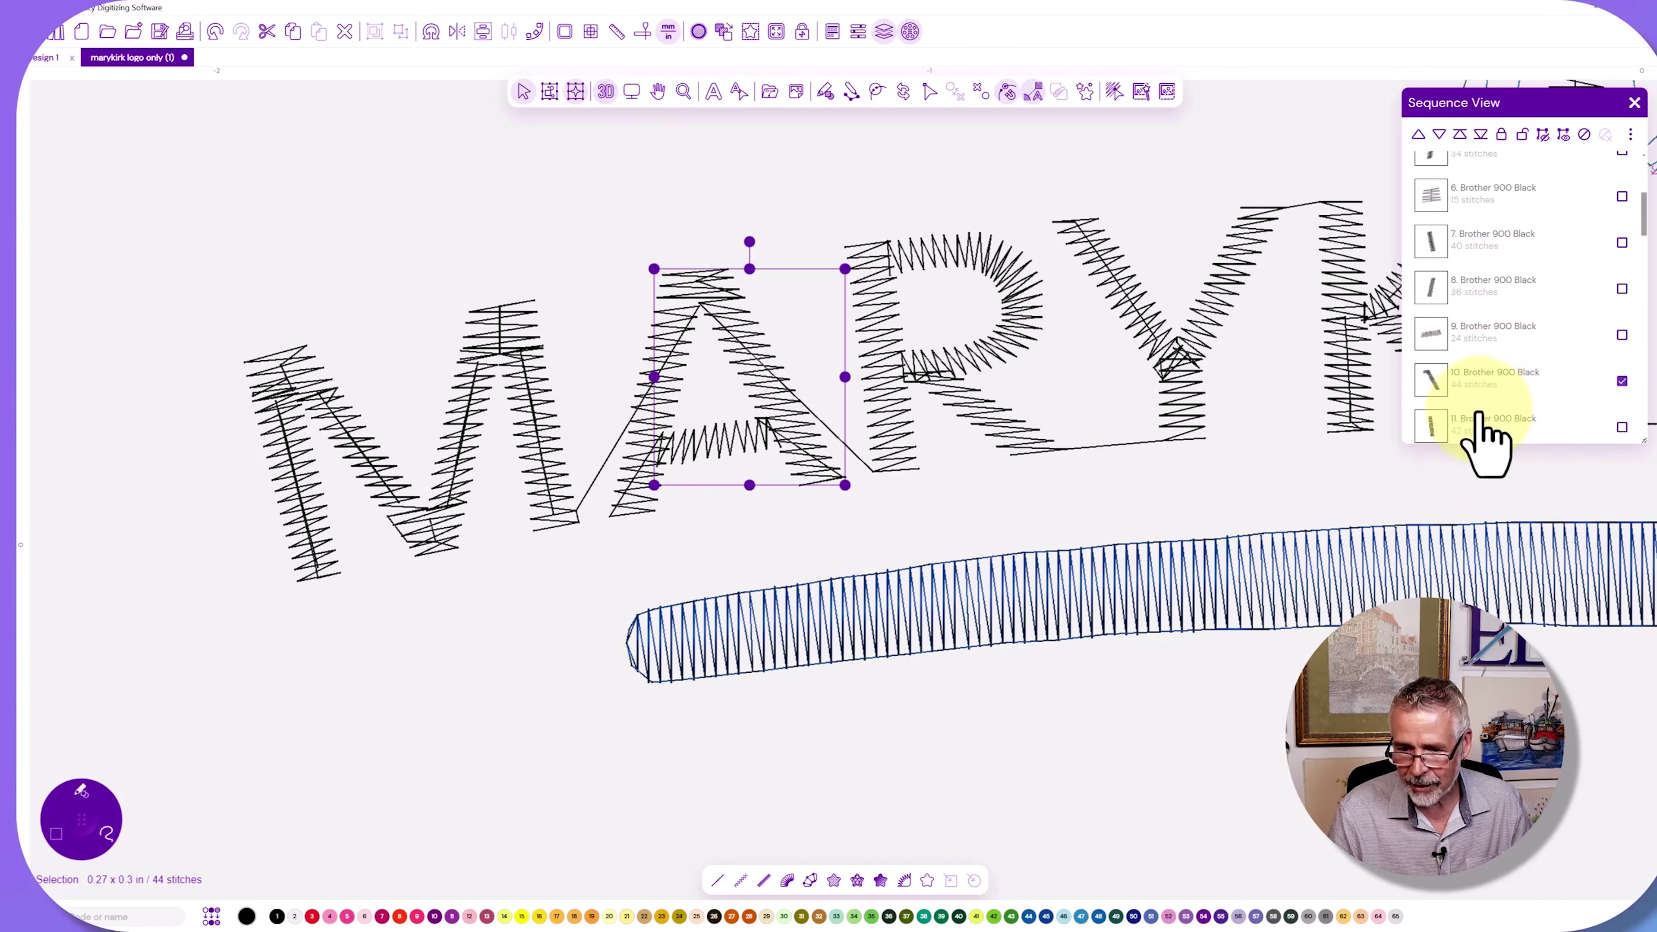
In Path Edit, start the A's left leg at its foot and stop it at the crossbar, and run the crossbar from its left end to its right.
click(623, 491)
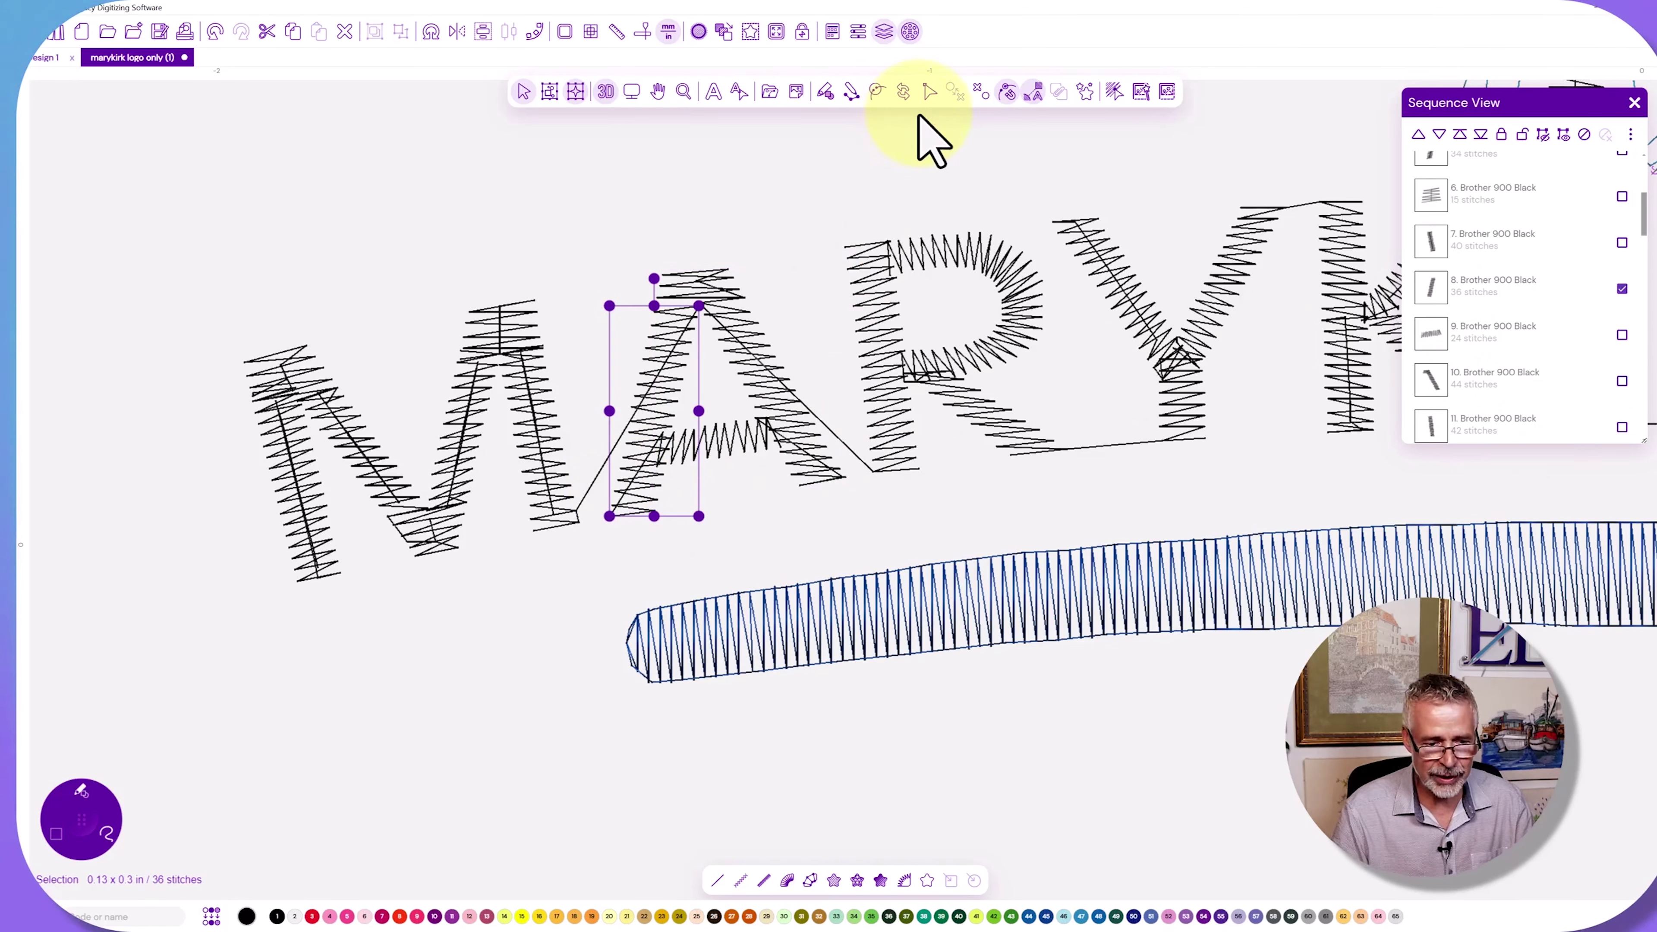
click(929, 91)
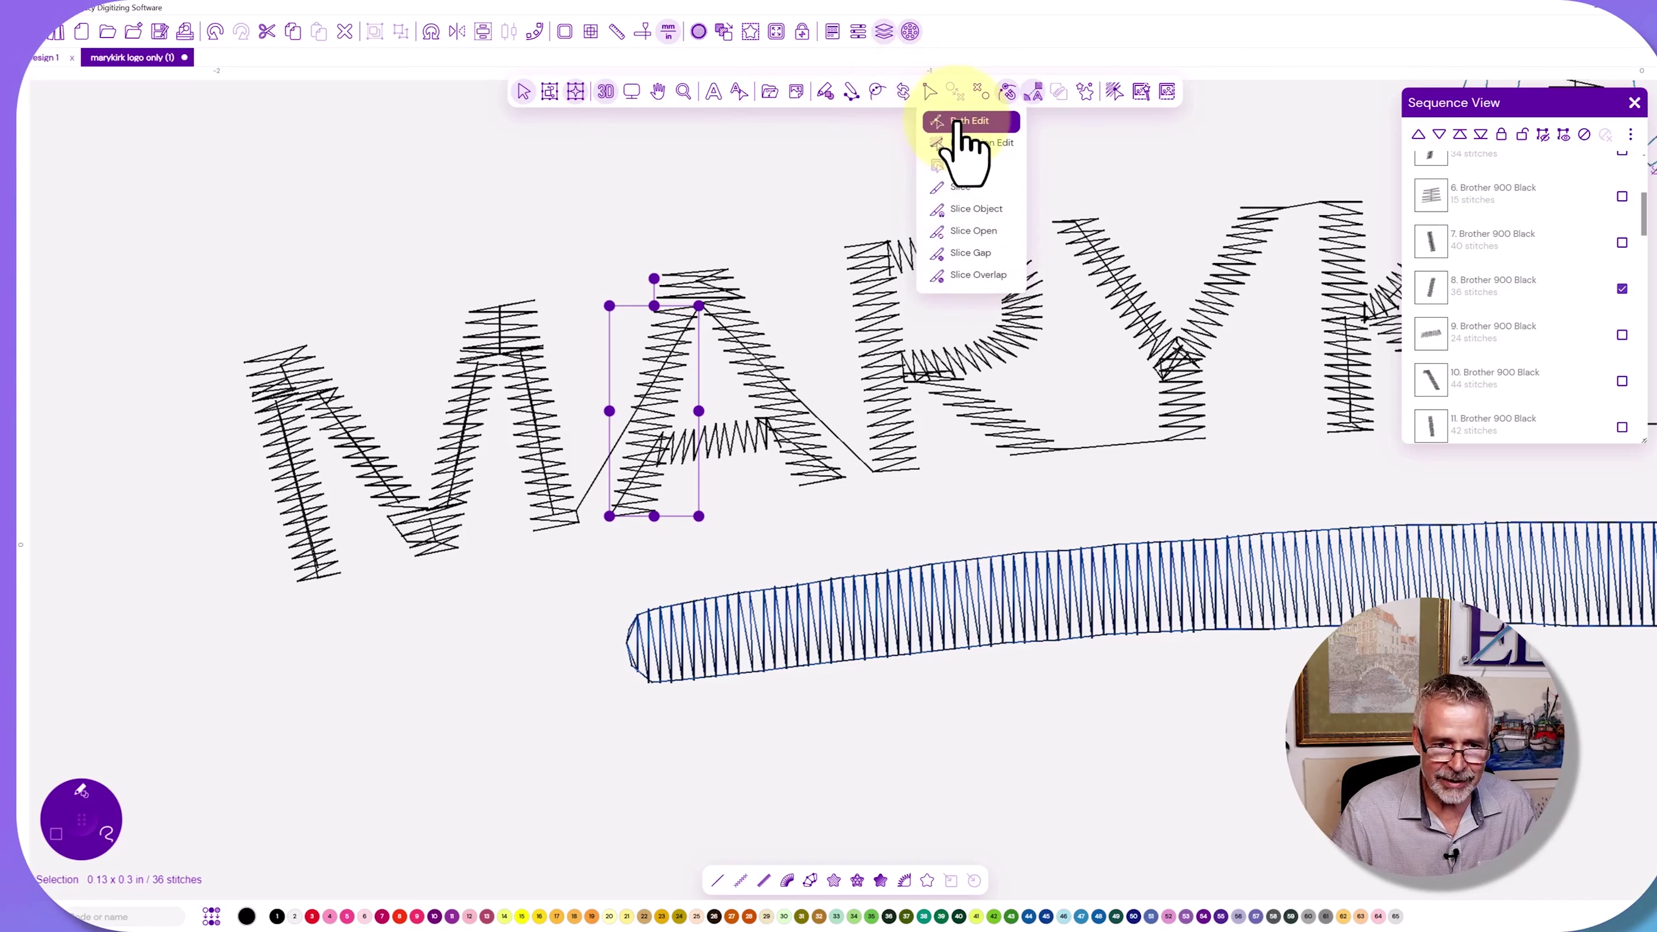
click(956, 123)
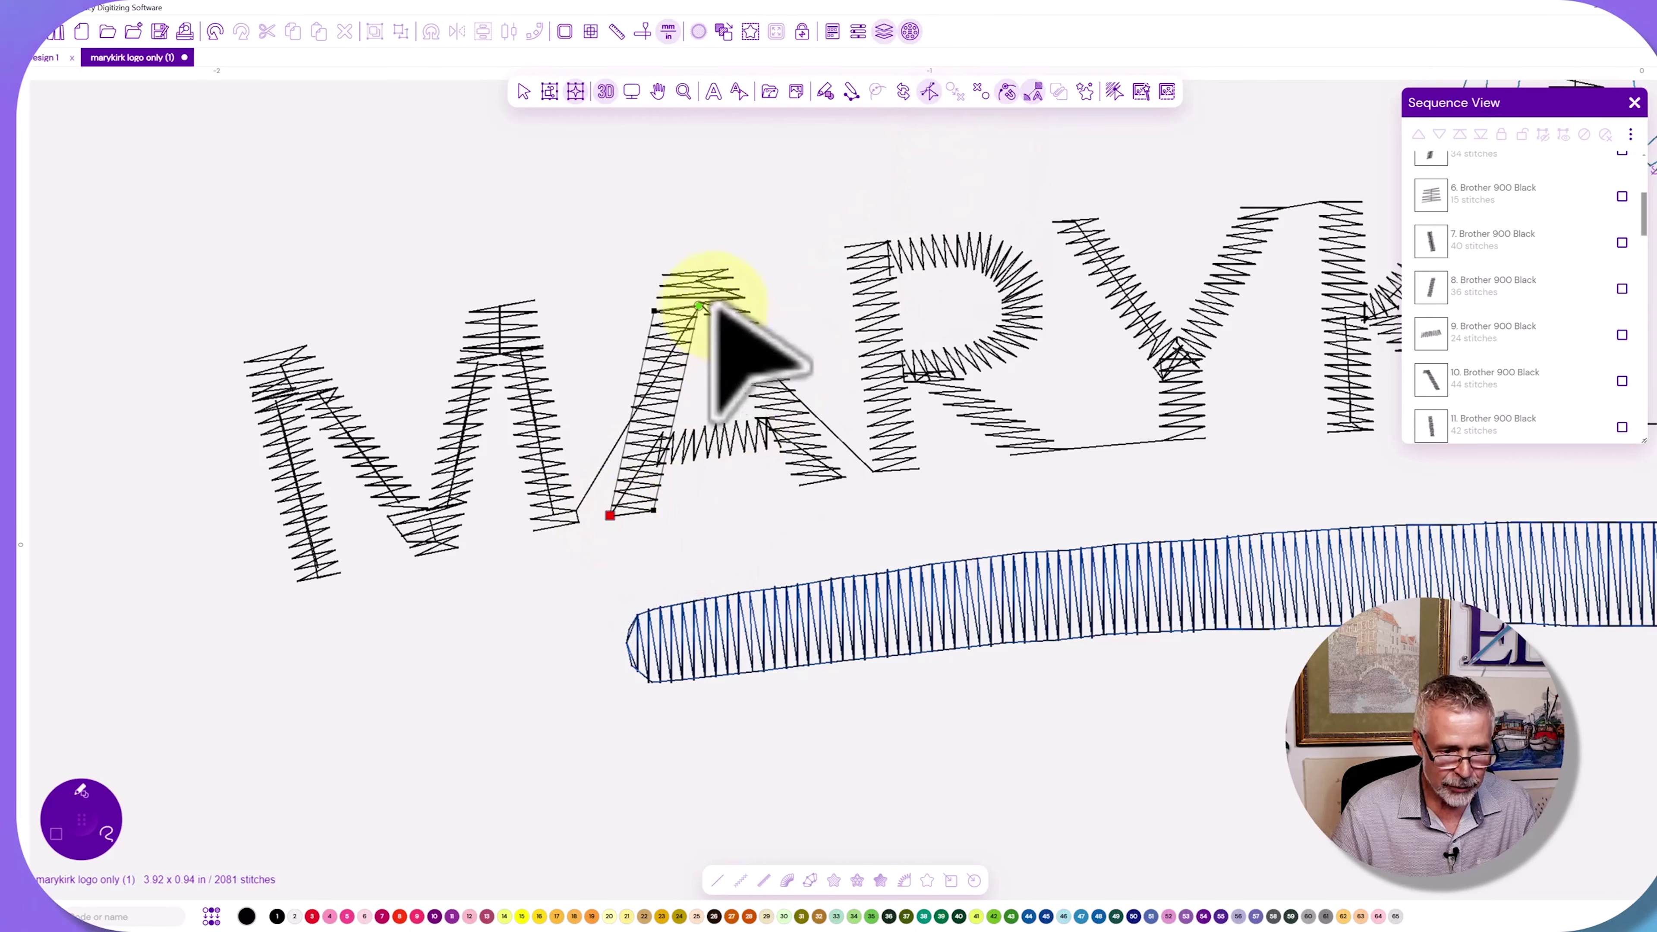
drag(697, 304, 609, 494)
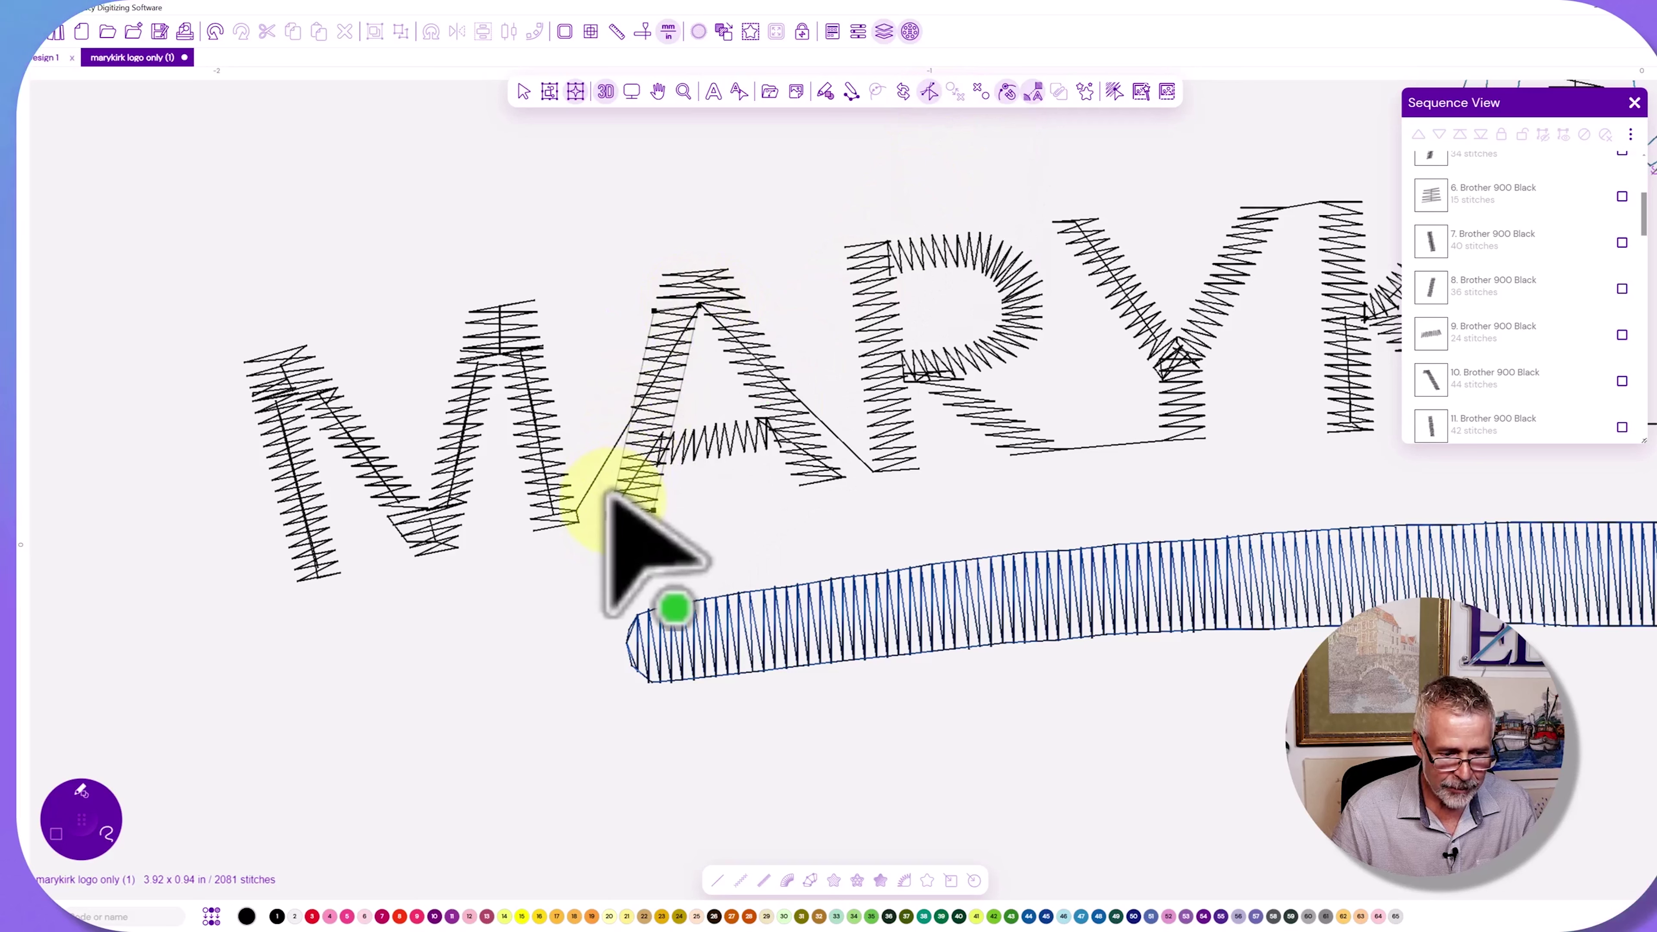
right_click(605, 502)
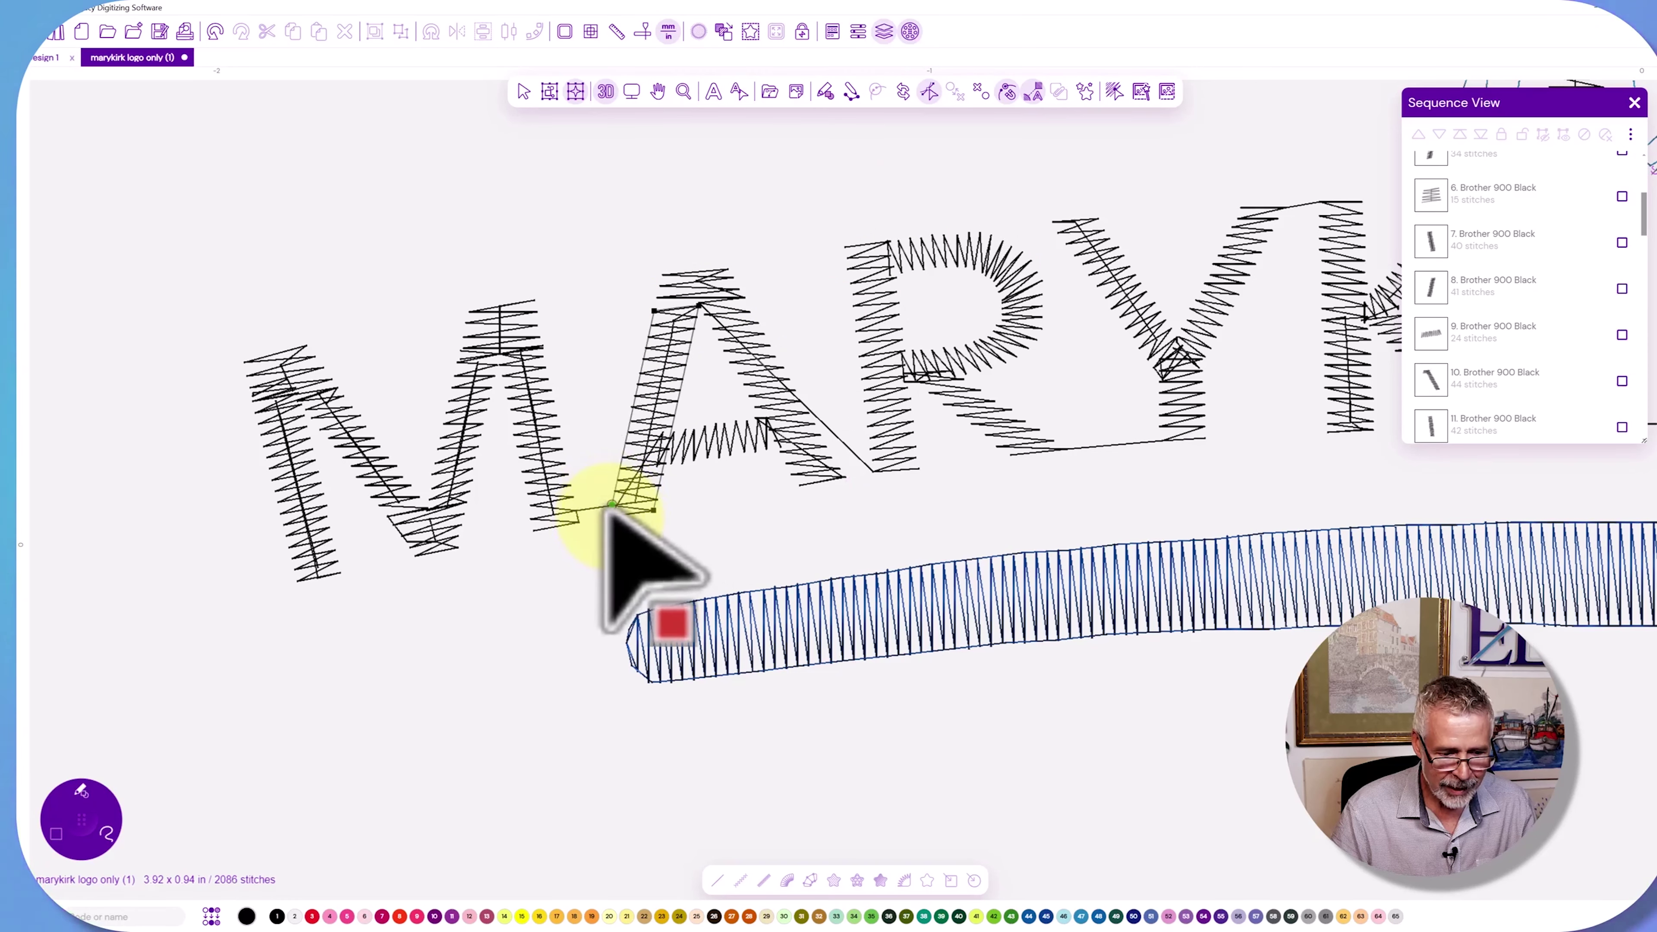
right_click(664, 445)
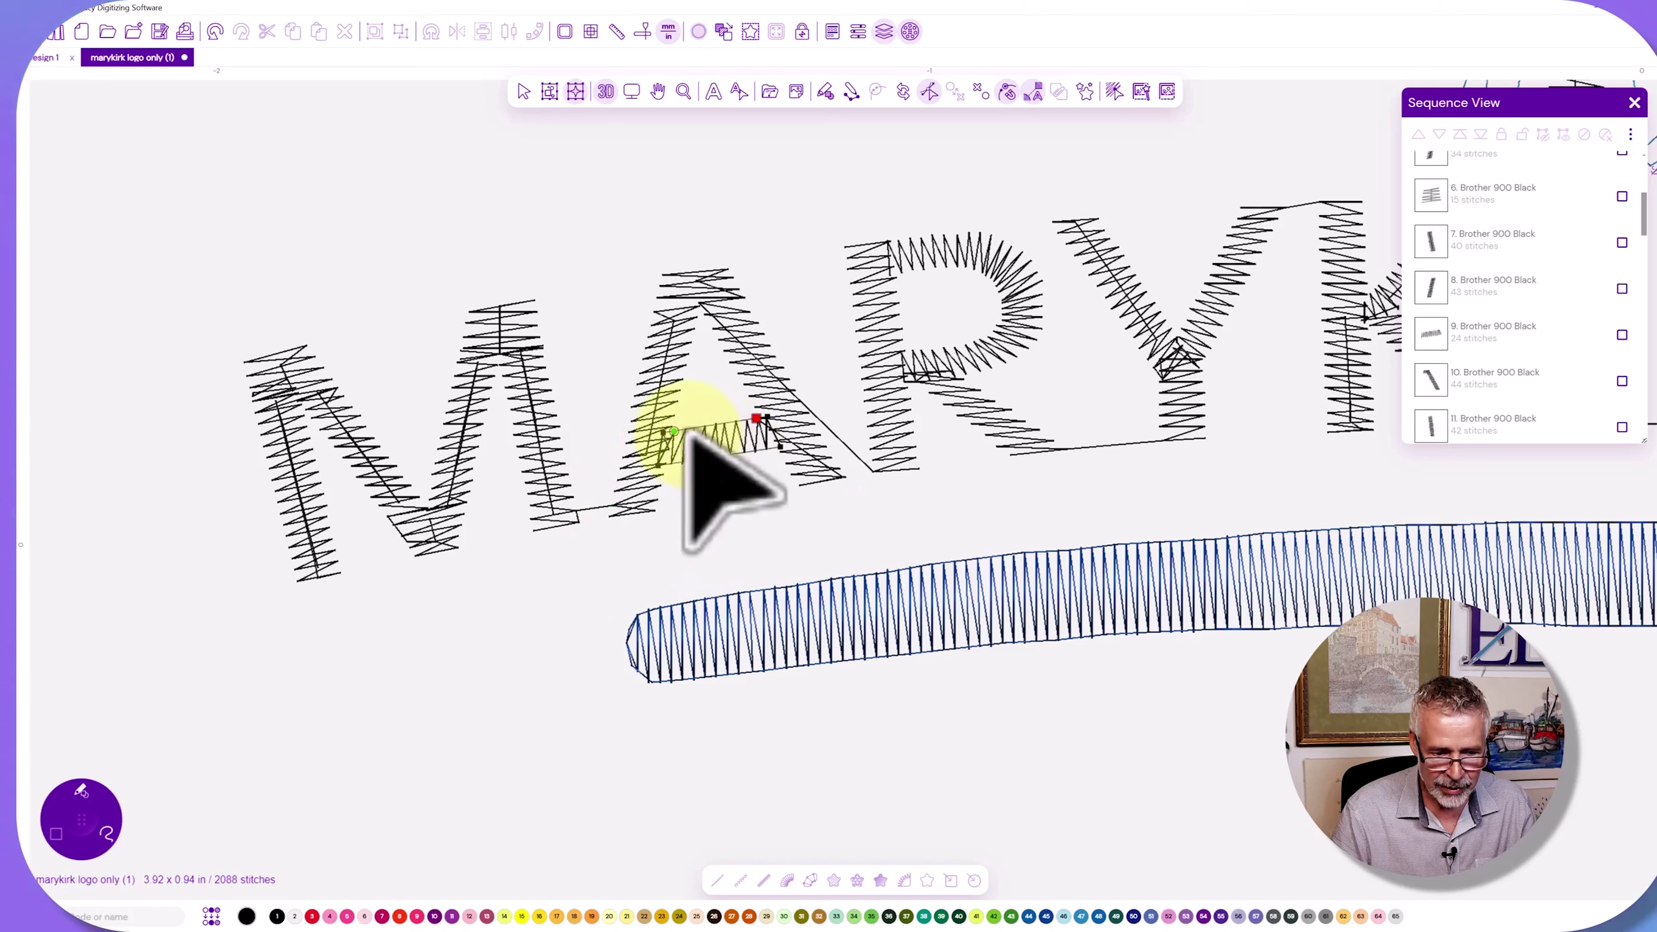
click(674, 432)
right_click(749, 414)
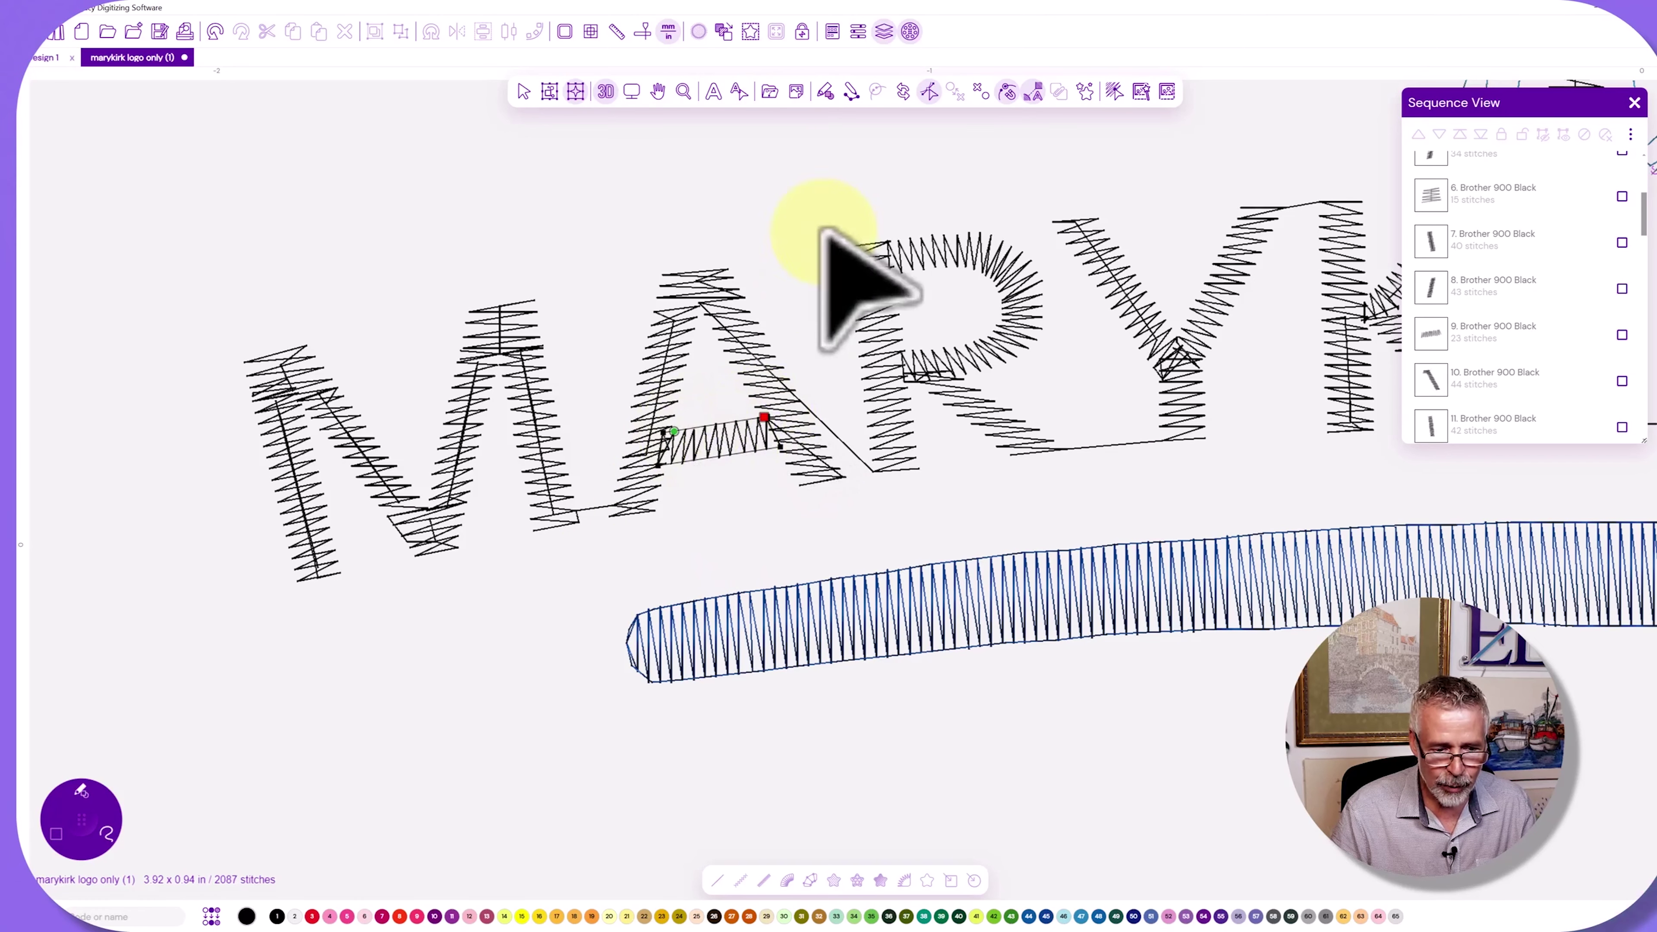
In Path Edit, set the A's apex and right-leg piece to start at the crossbar's right end and stop at the foot nearest the R.
click(930, 91)
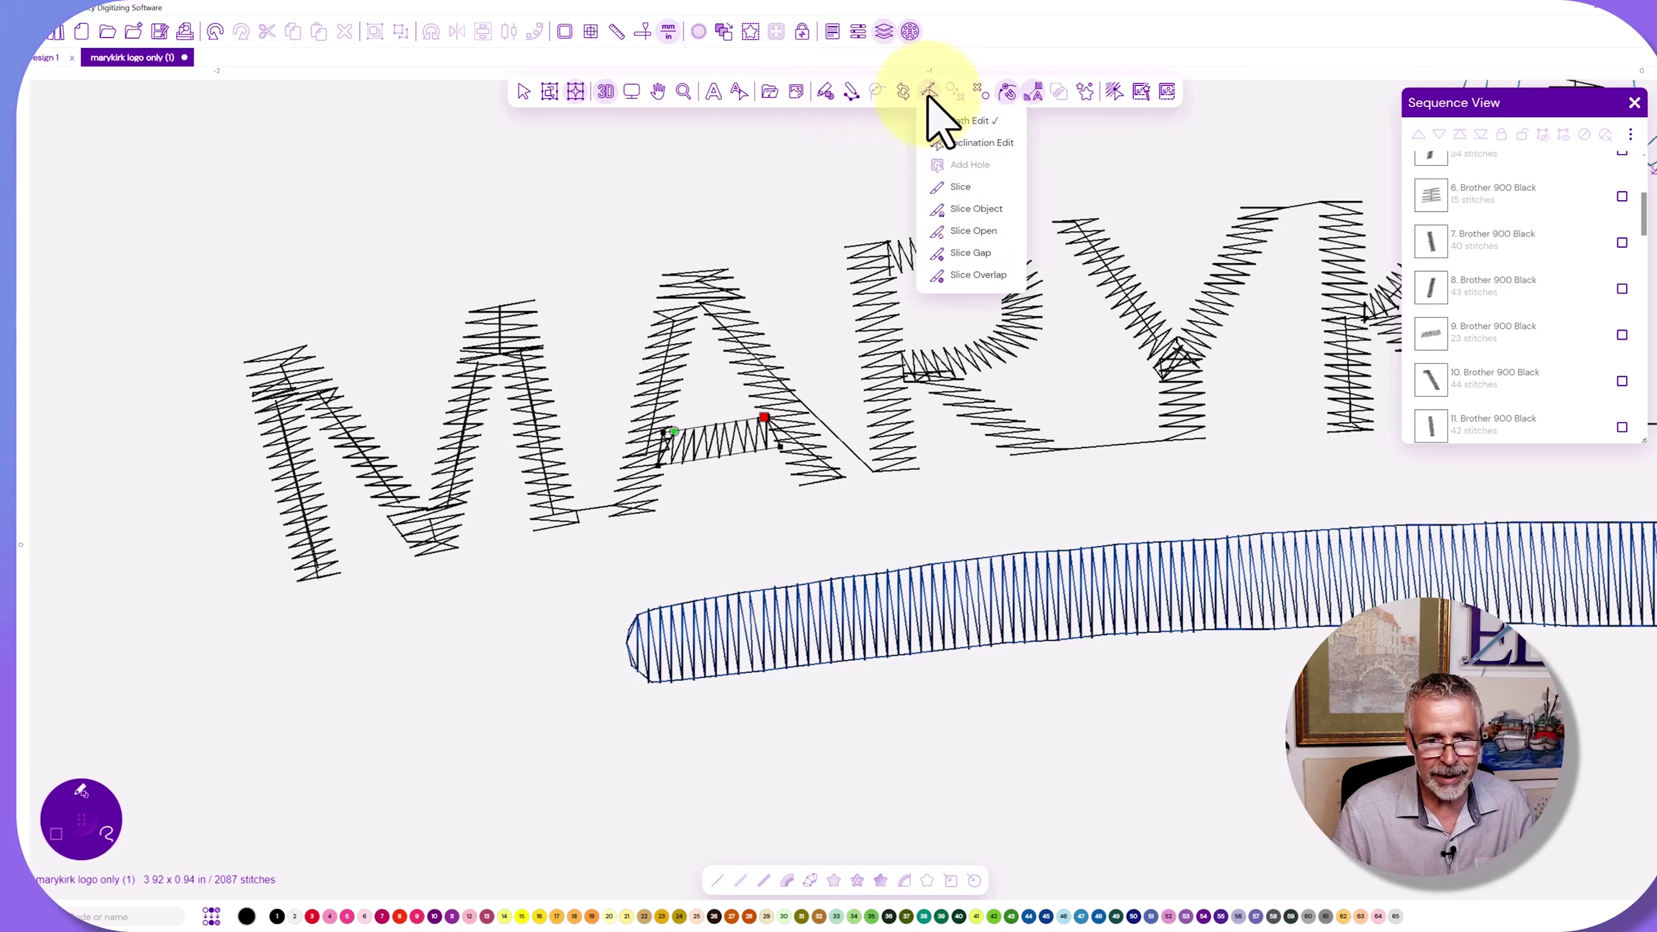
click(958, 123)
click(682, 462)
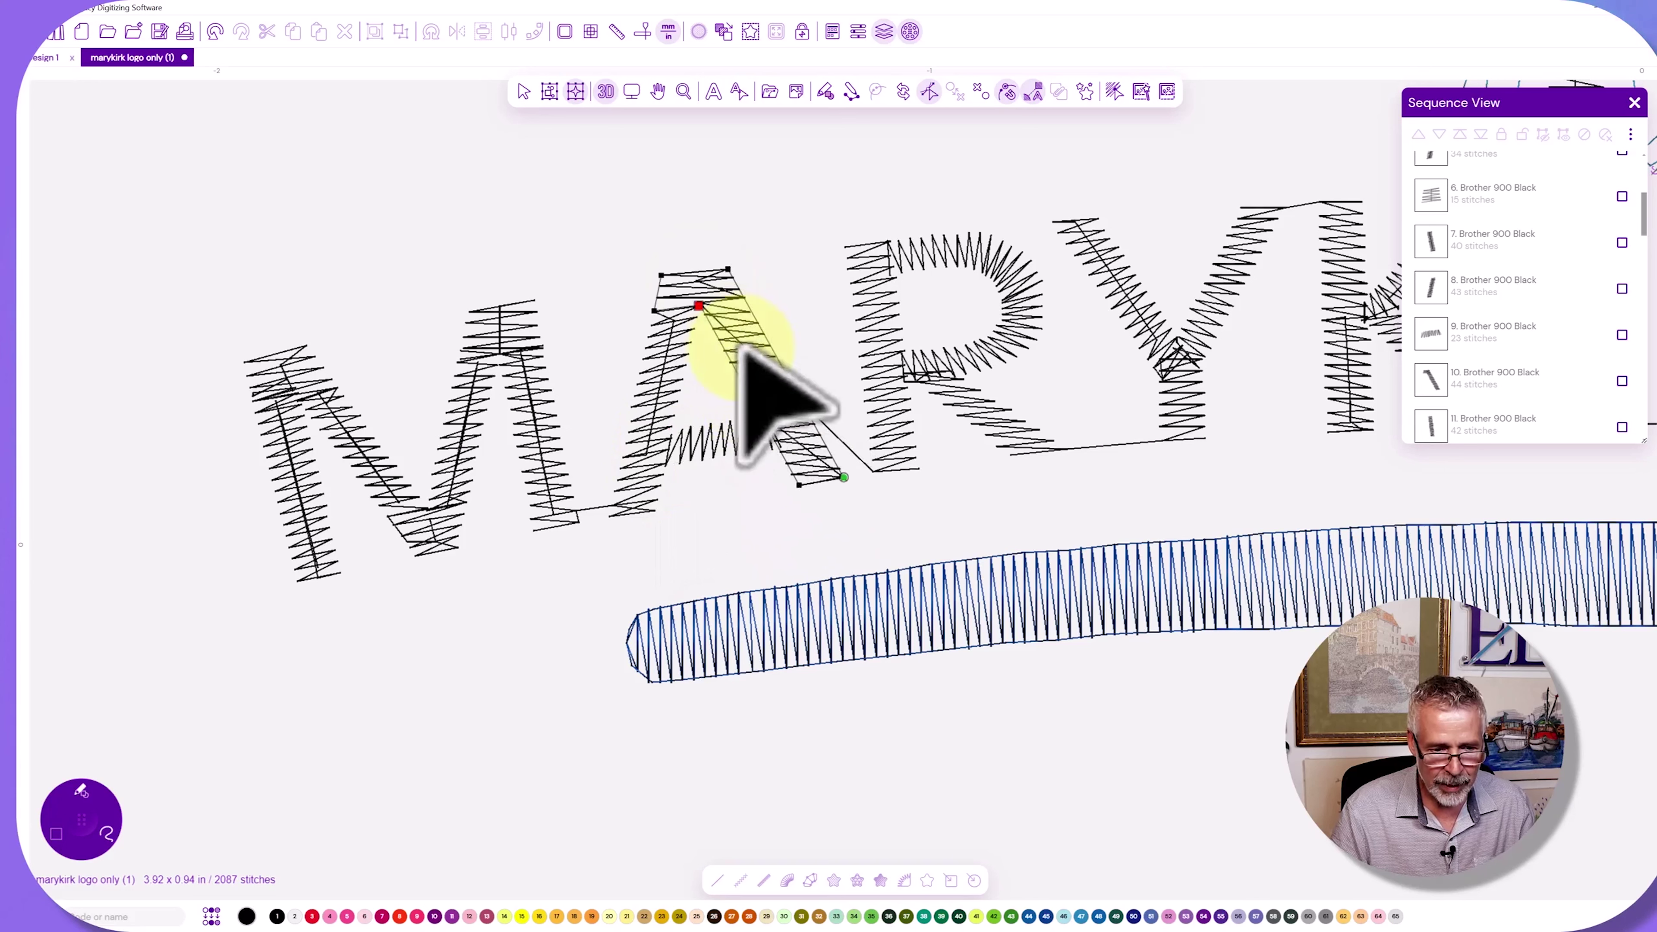
drag(844, 477, 830, 535)
drag(766, 423, 758, 408)
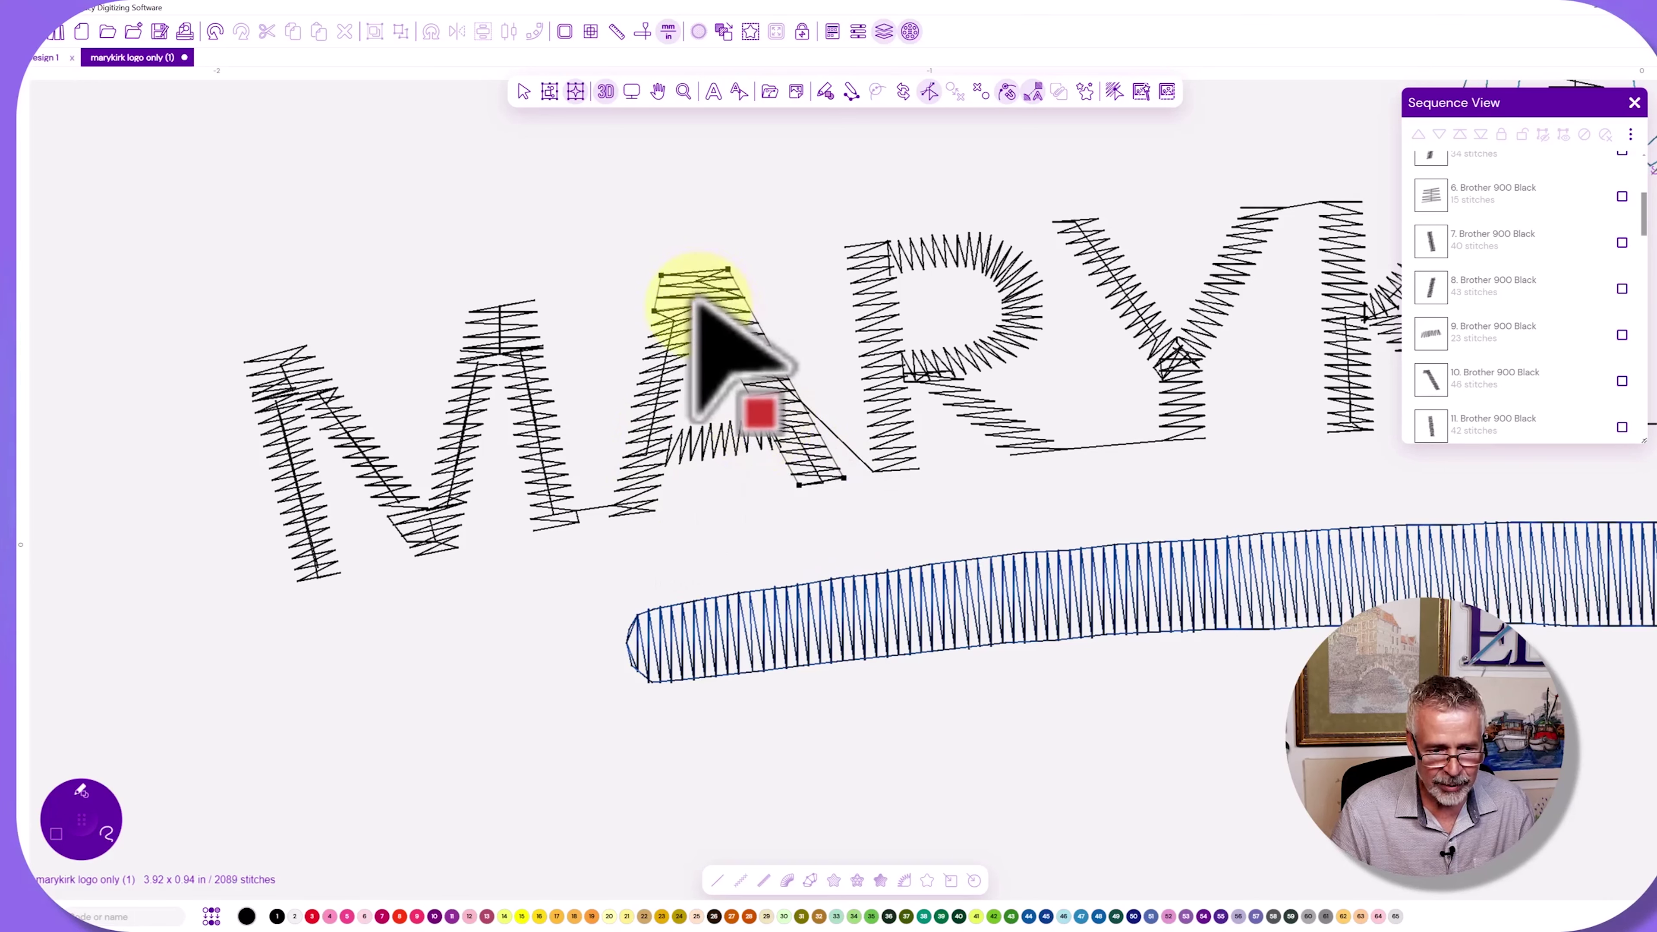
click(838, 464)
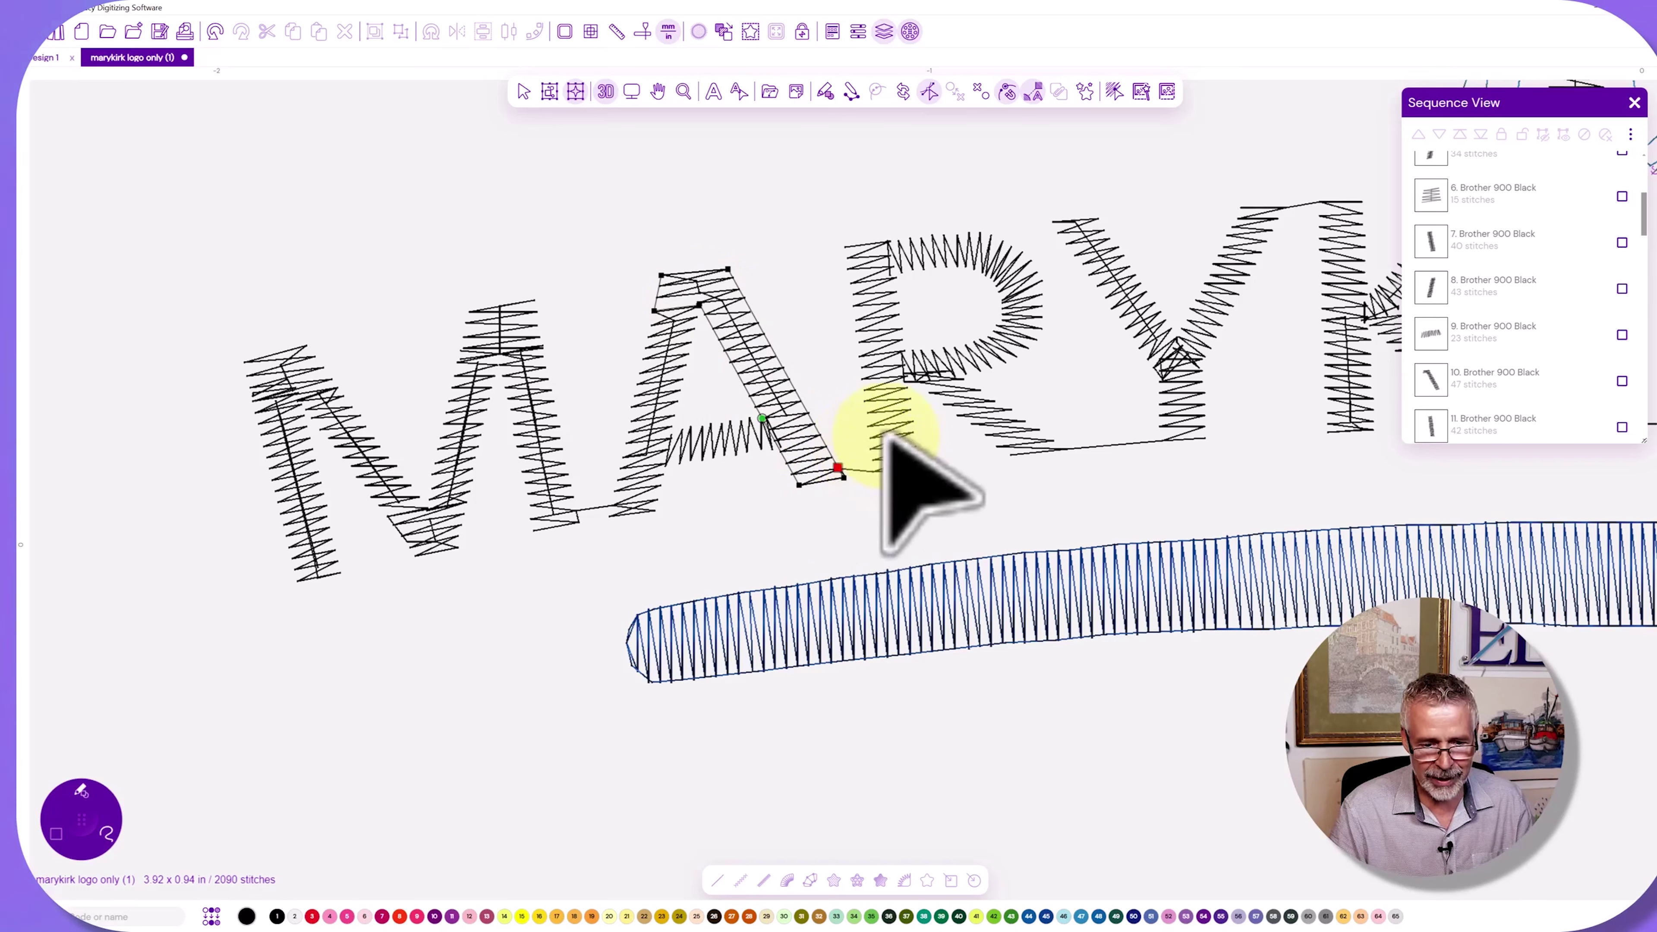
Draw a straight-segment connecting path from beside the A's right foot, up inside the R's stem, to the base of the R's bowl.
click(870, 320)
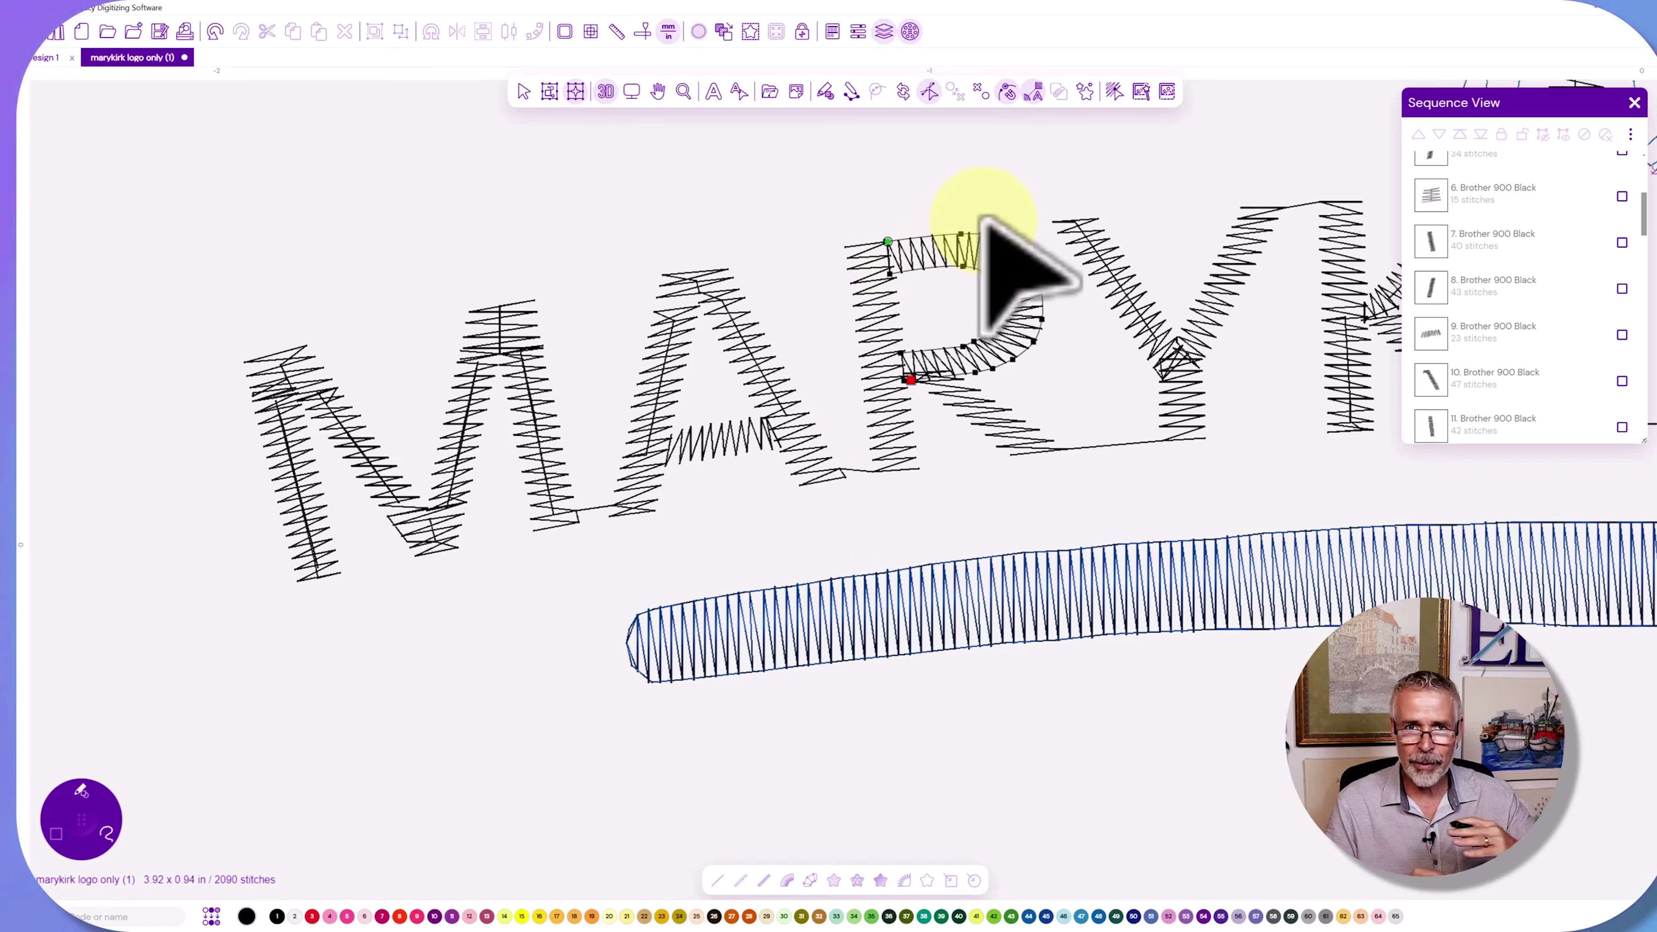
click(881, 352)
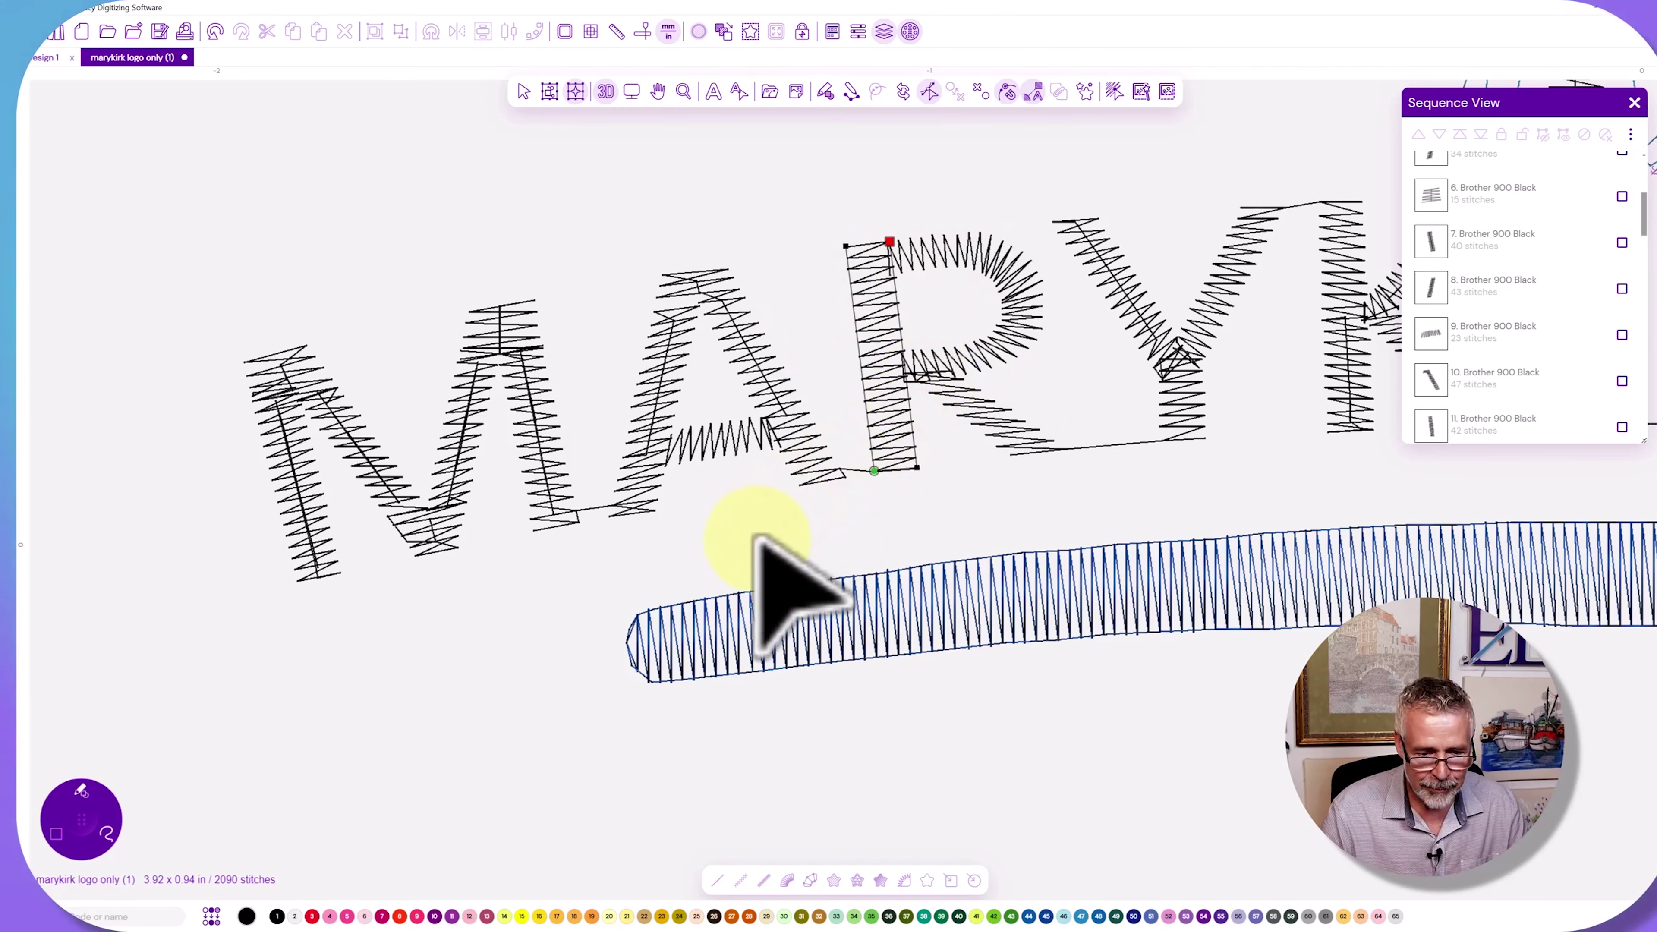
click(523, 91)
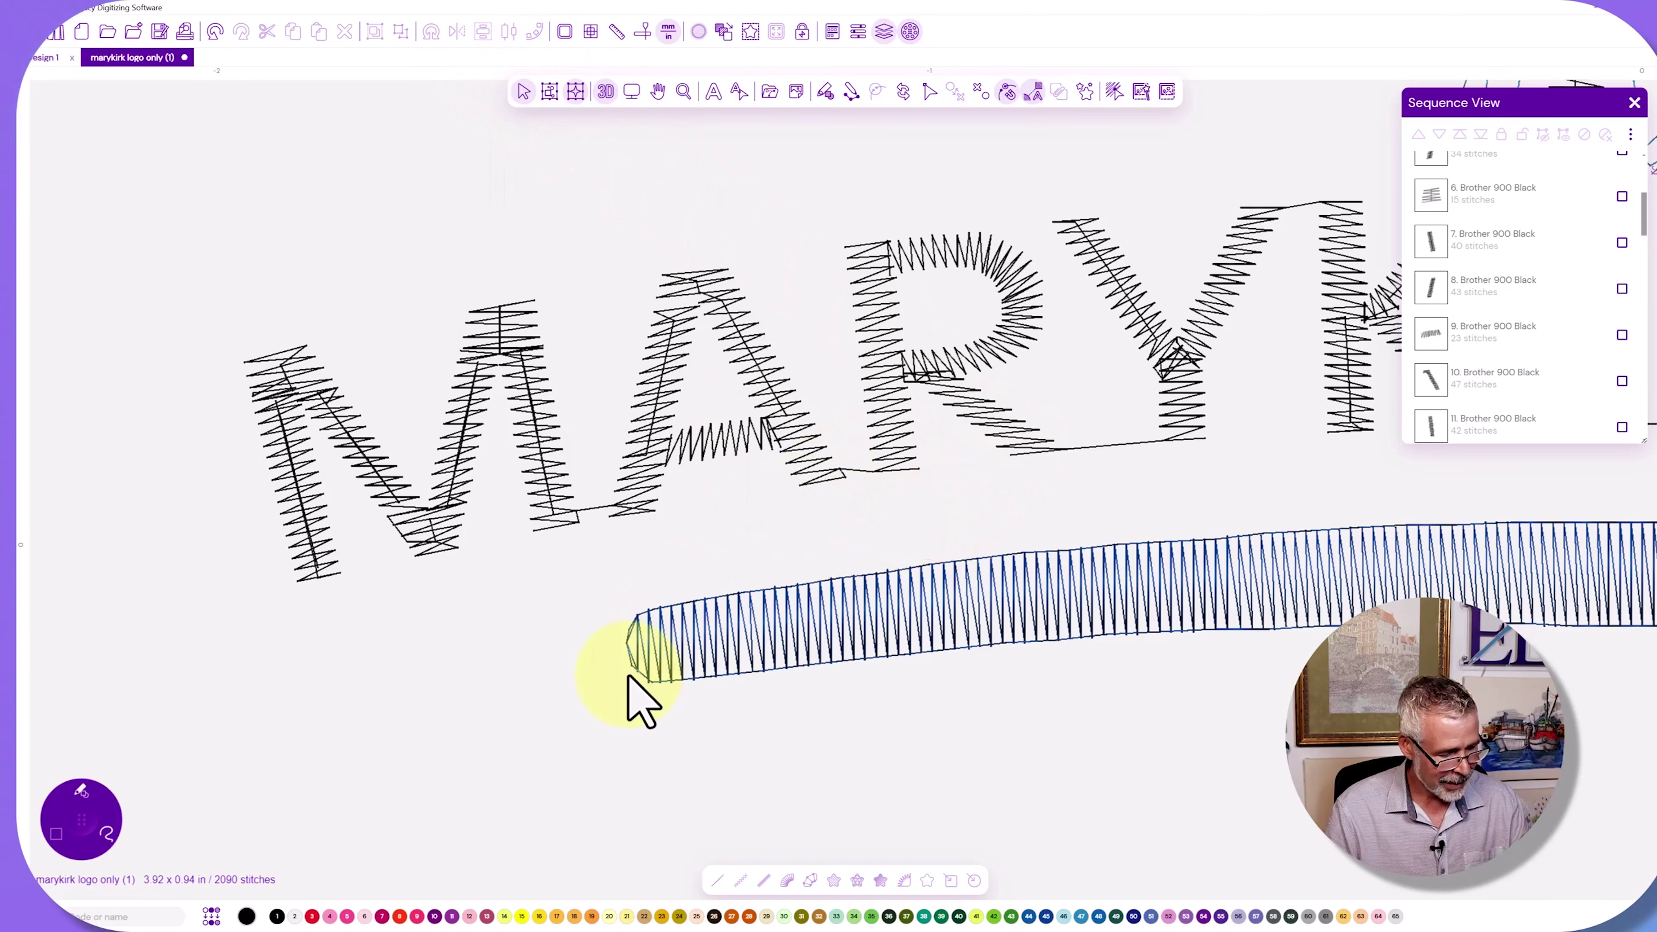
key(space)
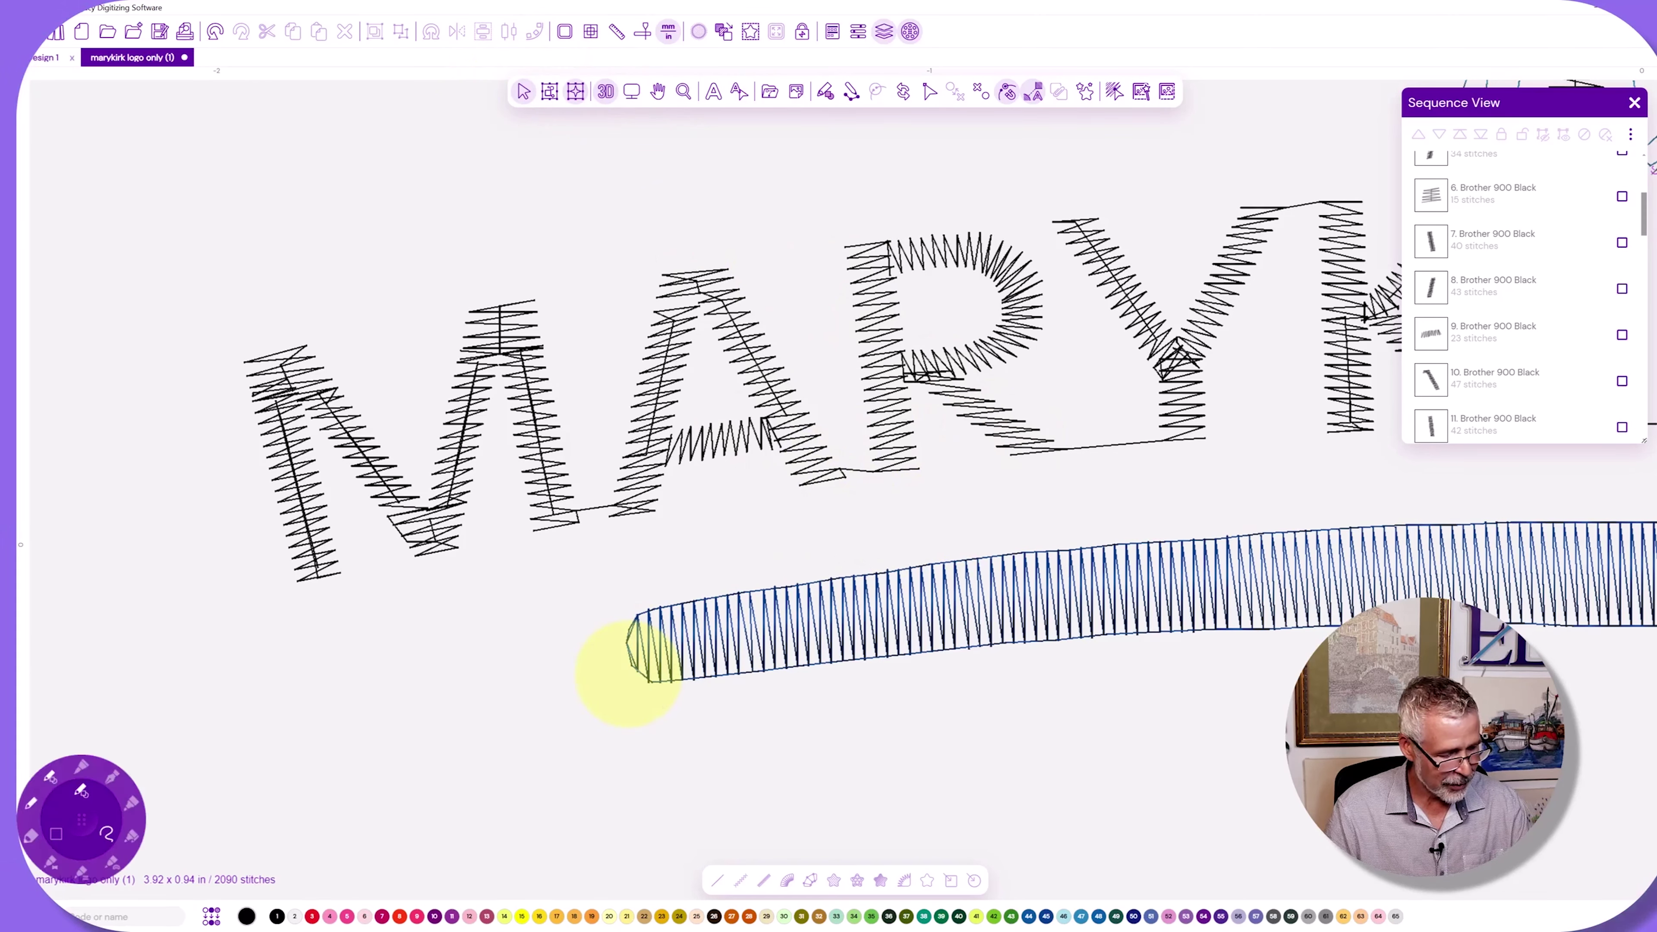
click(32, 803)
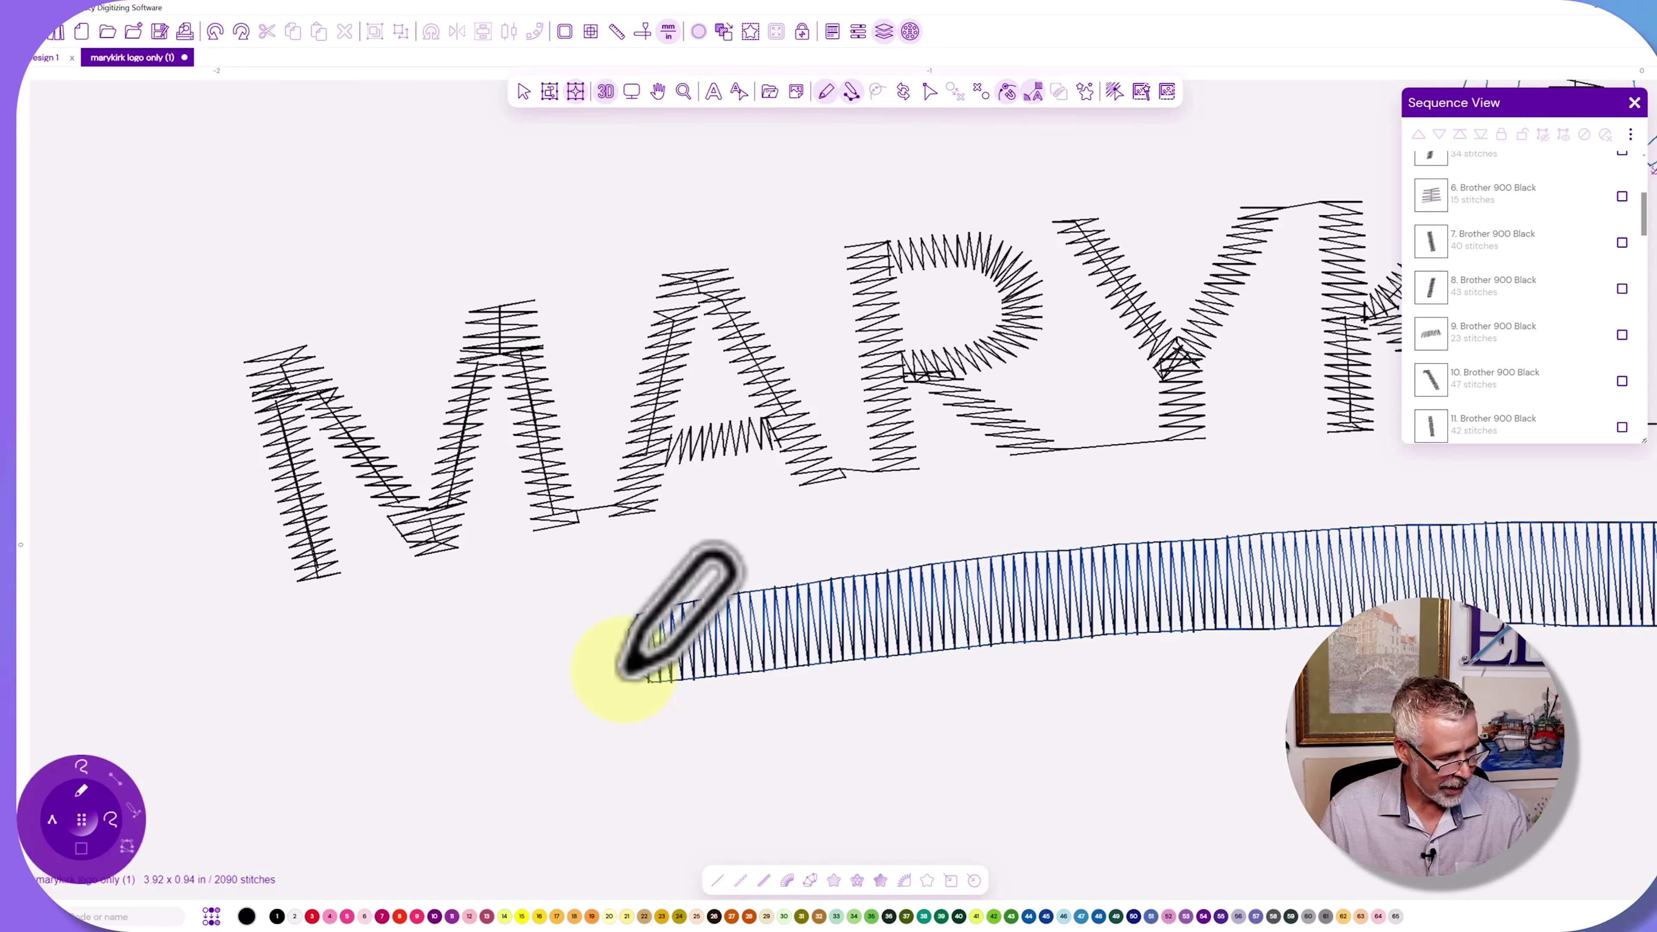
click(115, 779)
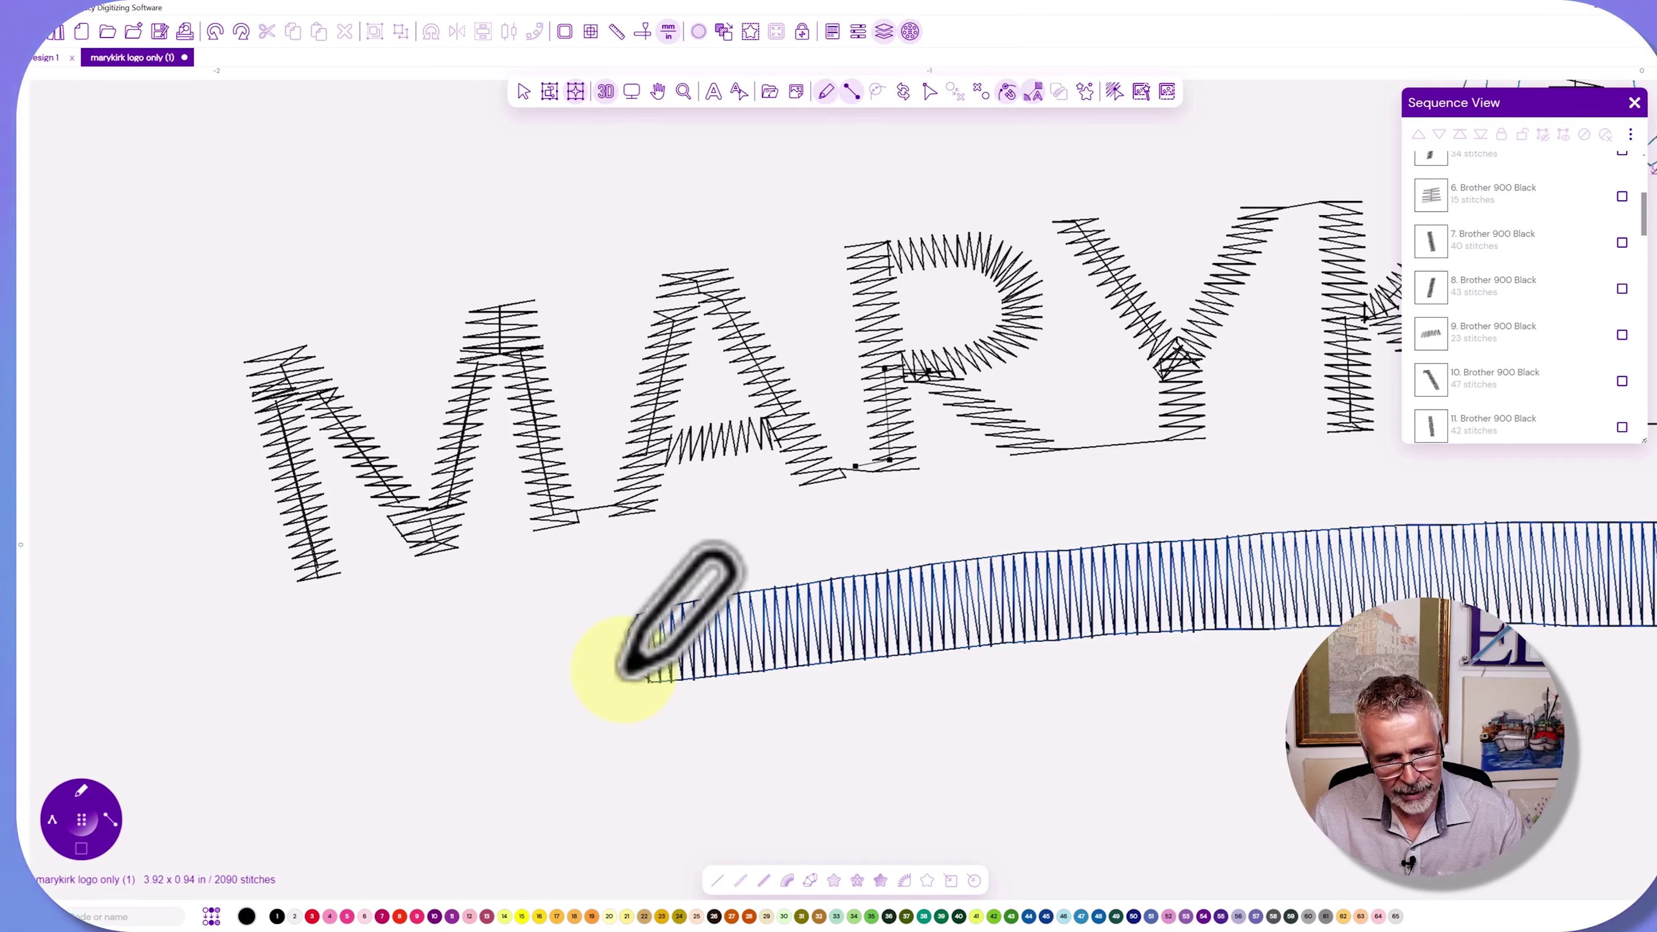
key(Return)
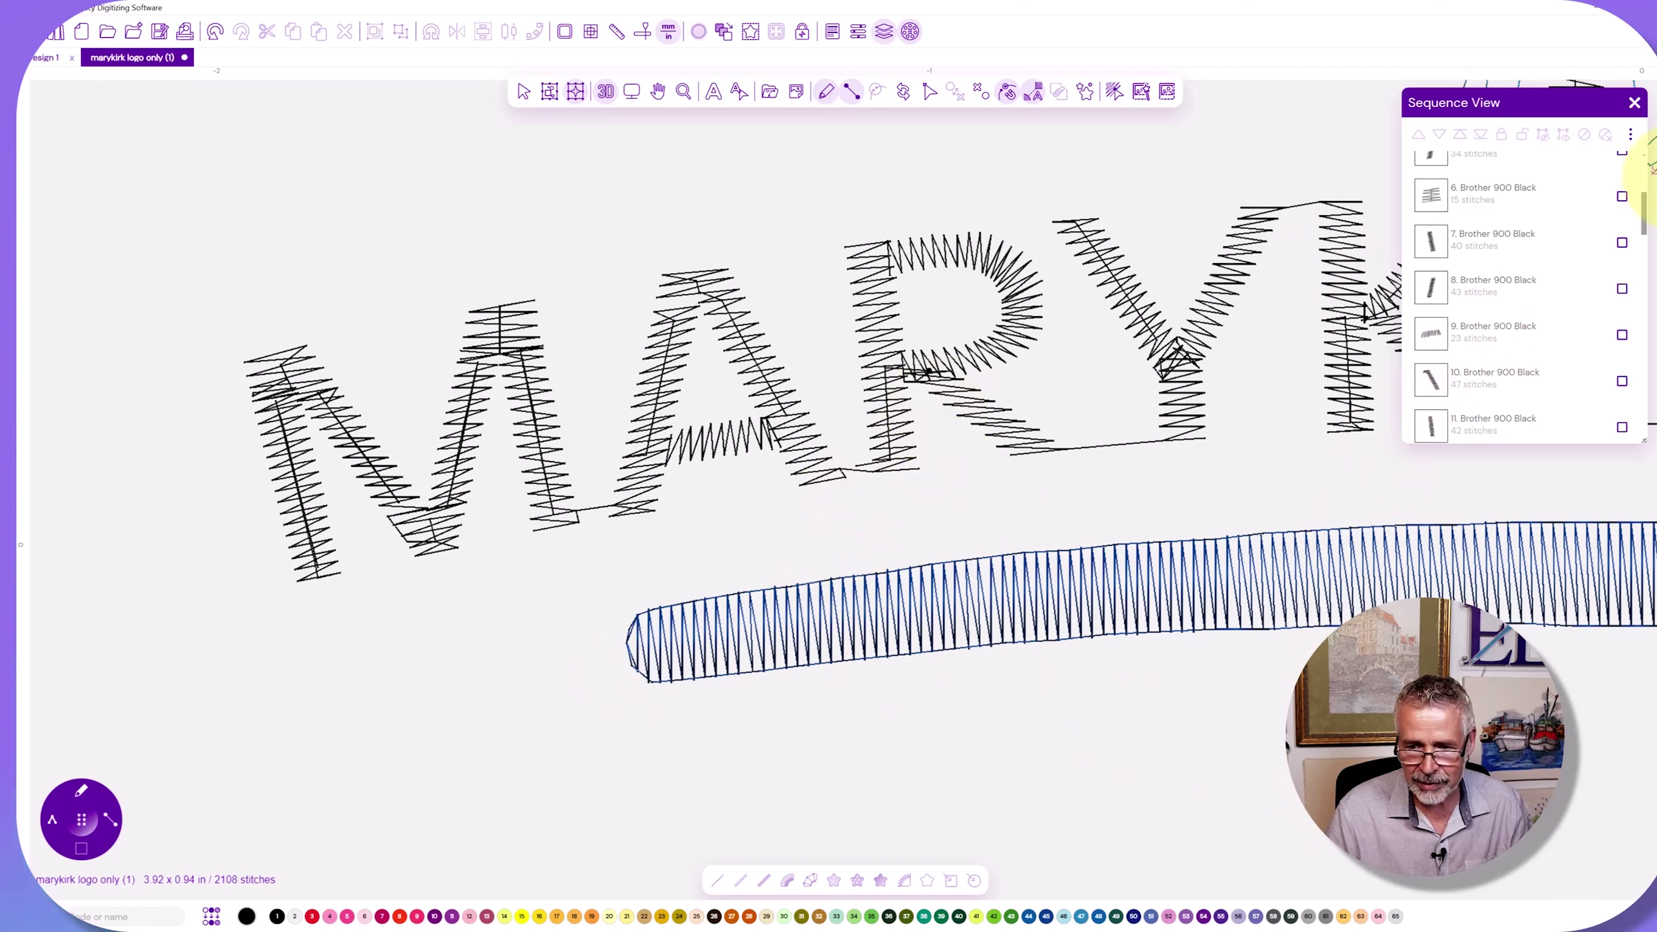
Convert the R's stem and bowl to plain outlines and weld them into one shape.
drag(1645, 223, 1624, 253)
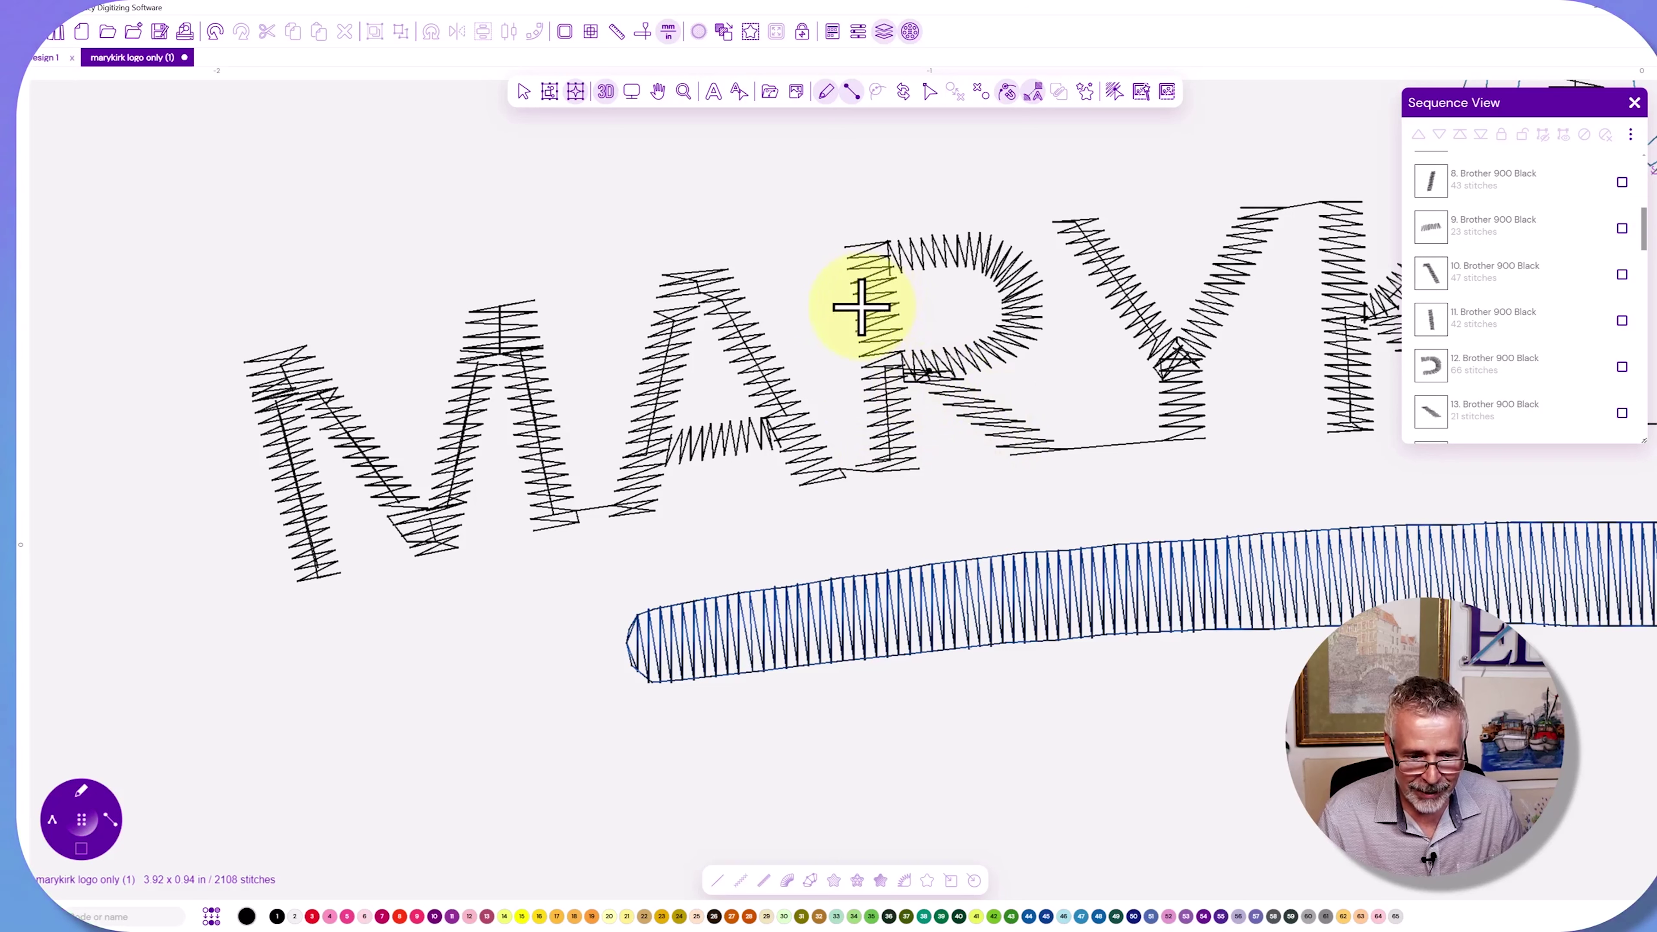
click(523, 91)
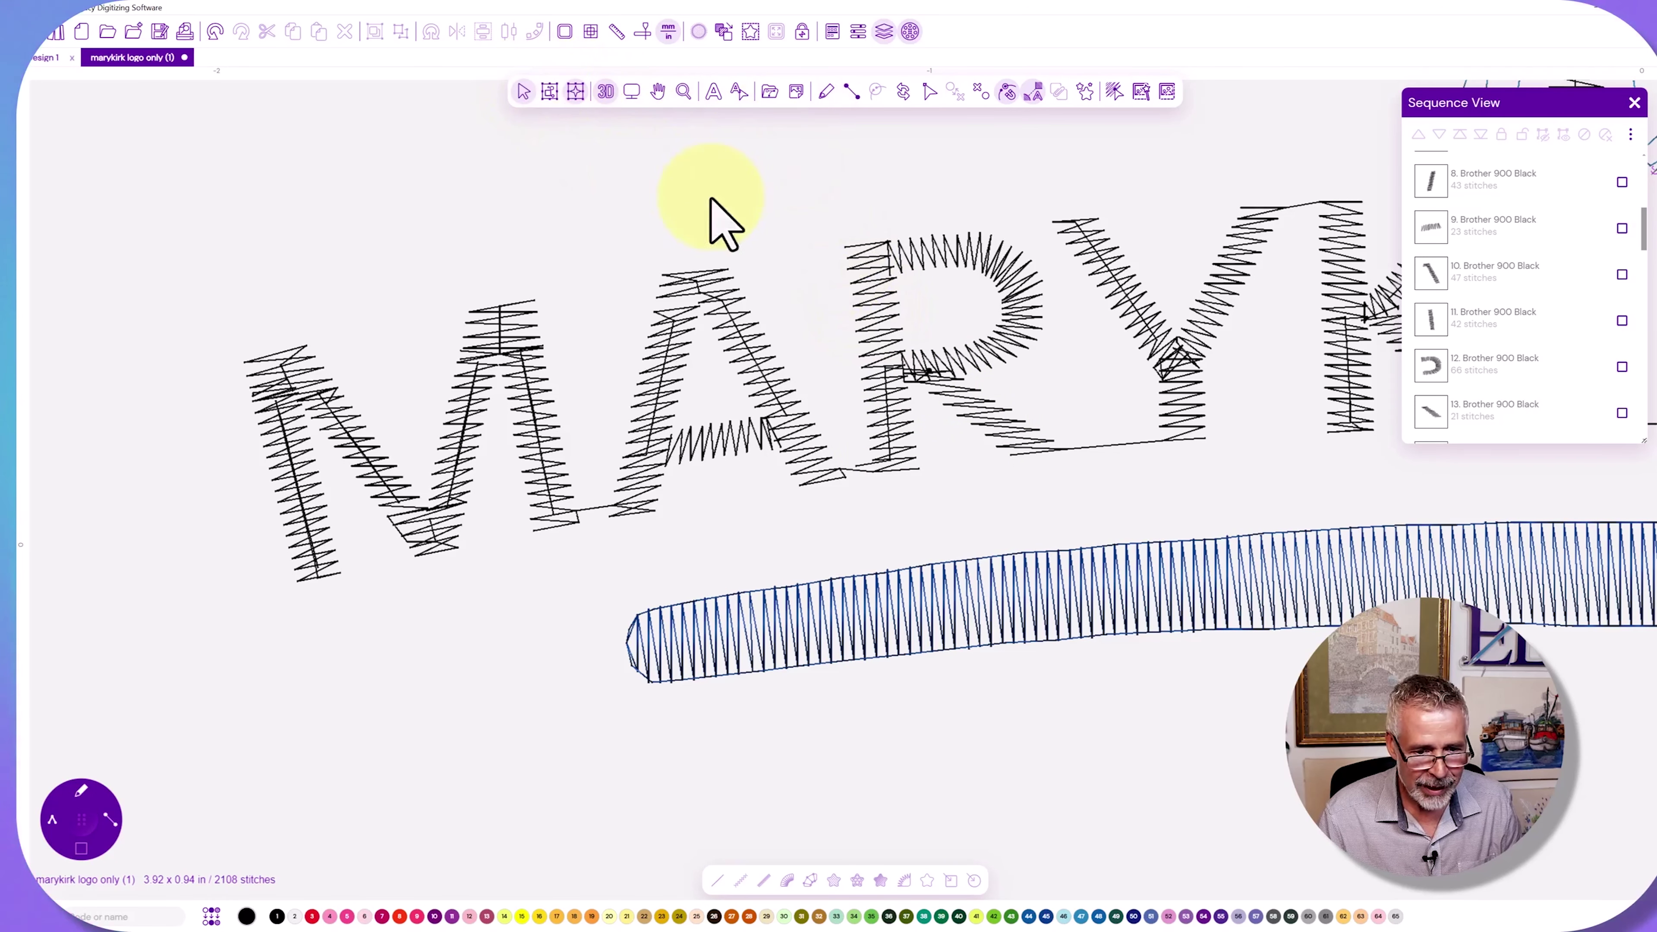
click(858, 320)
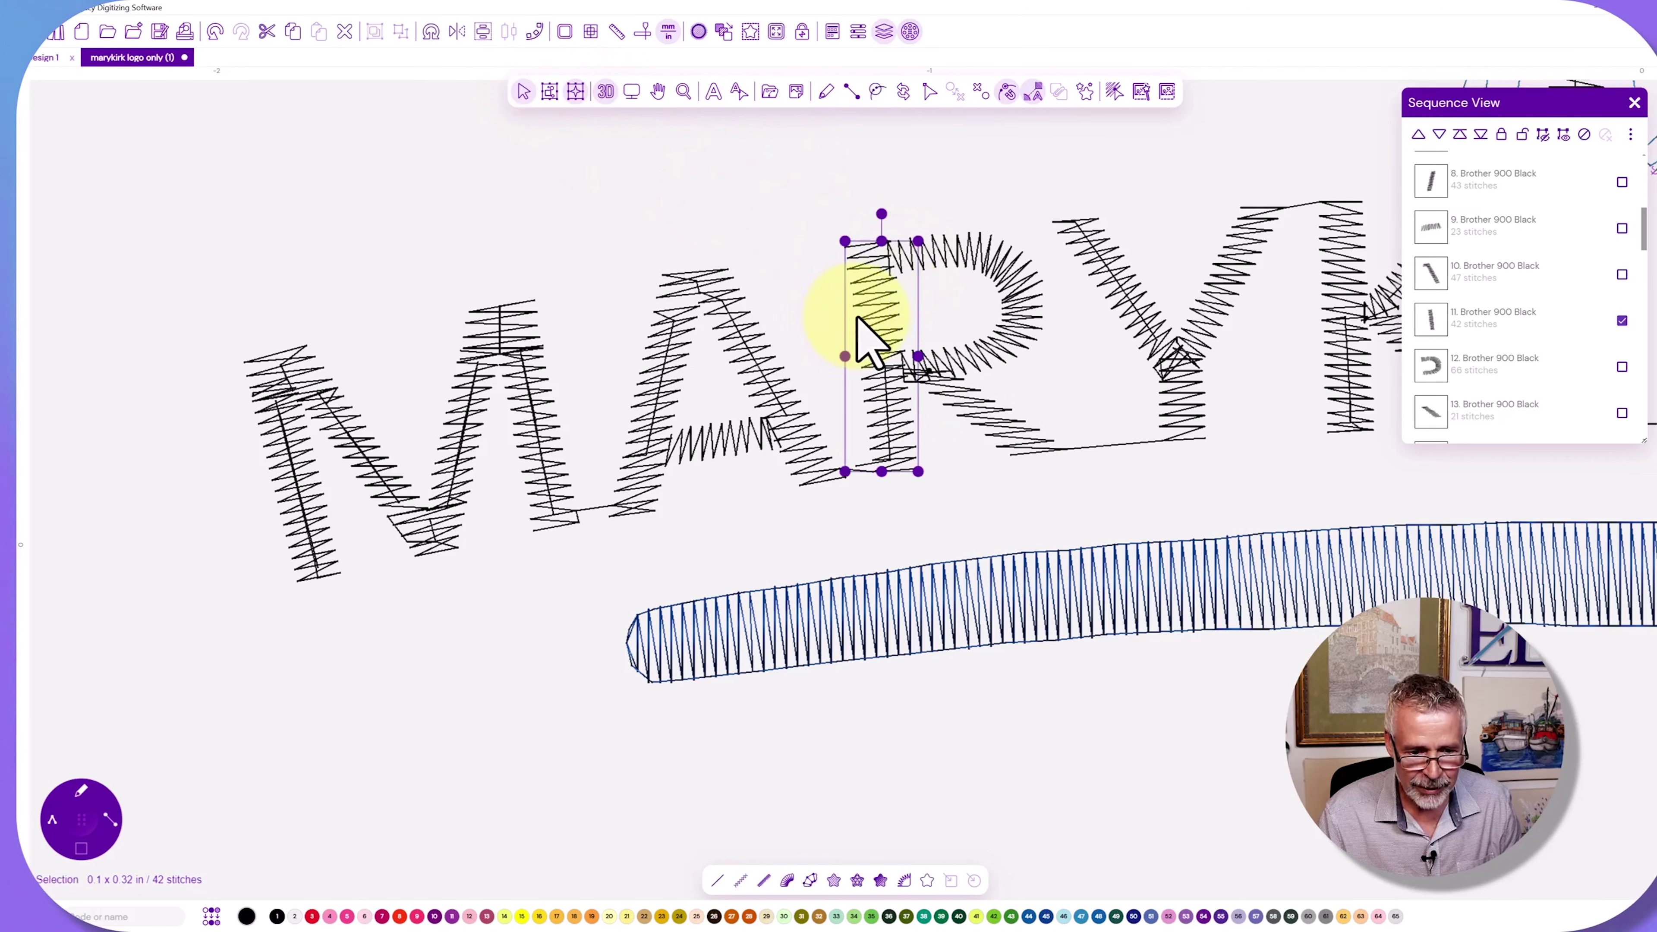
ctrl+click(958, 240)
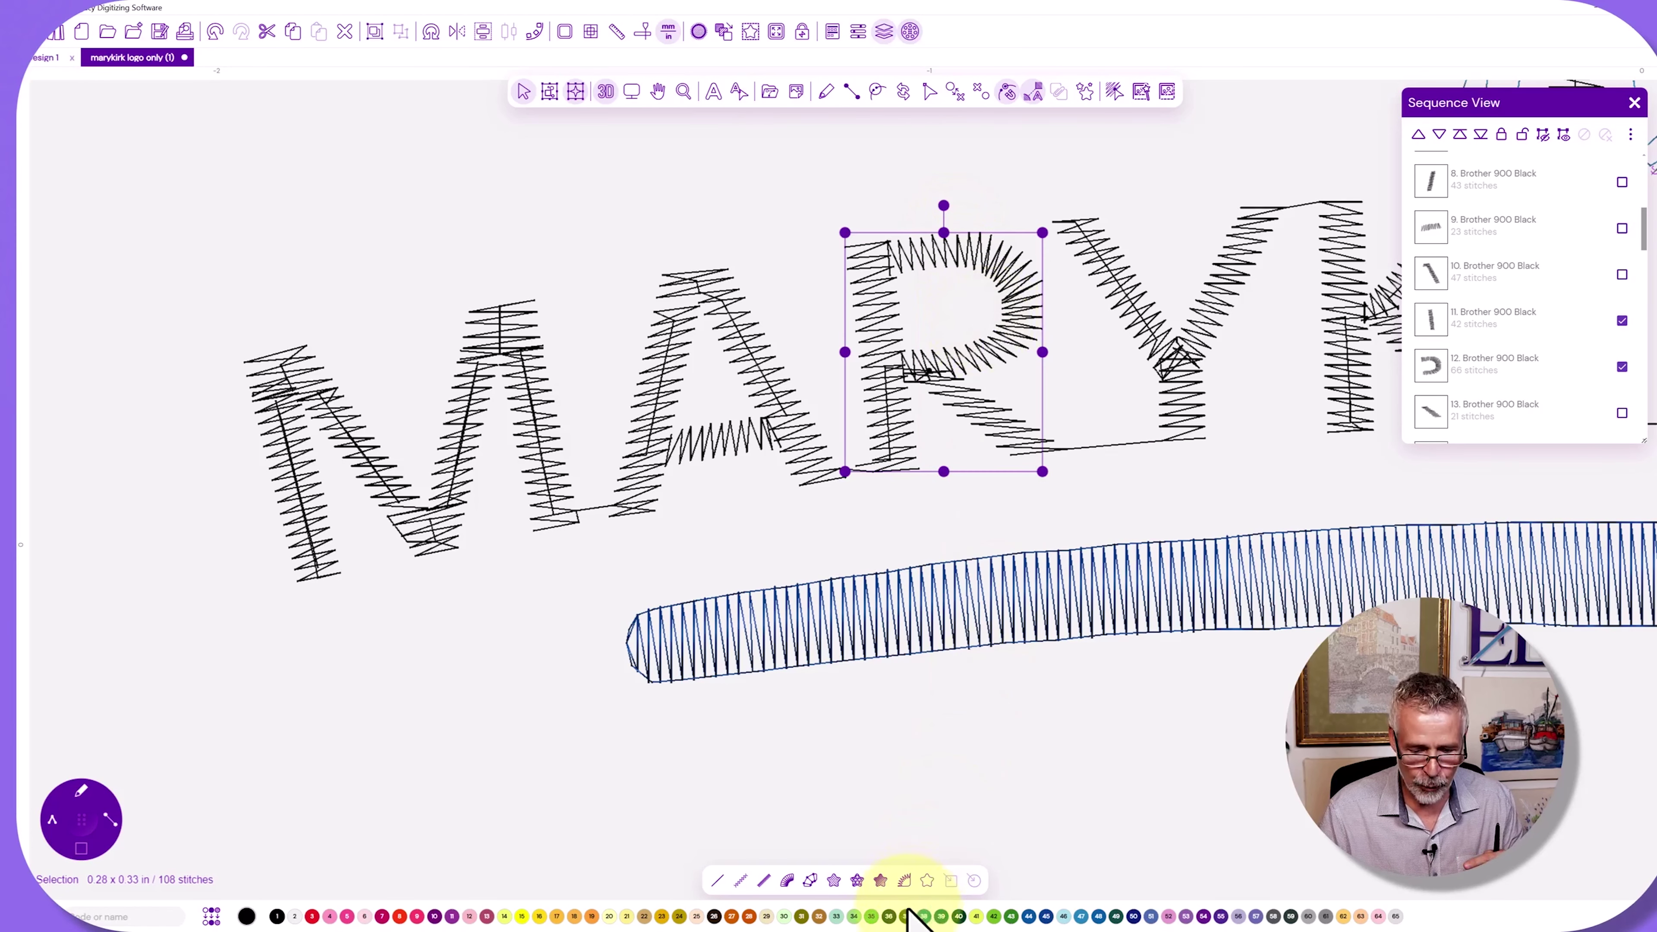
click(927, 882)
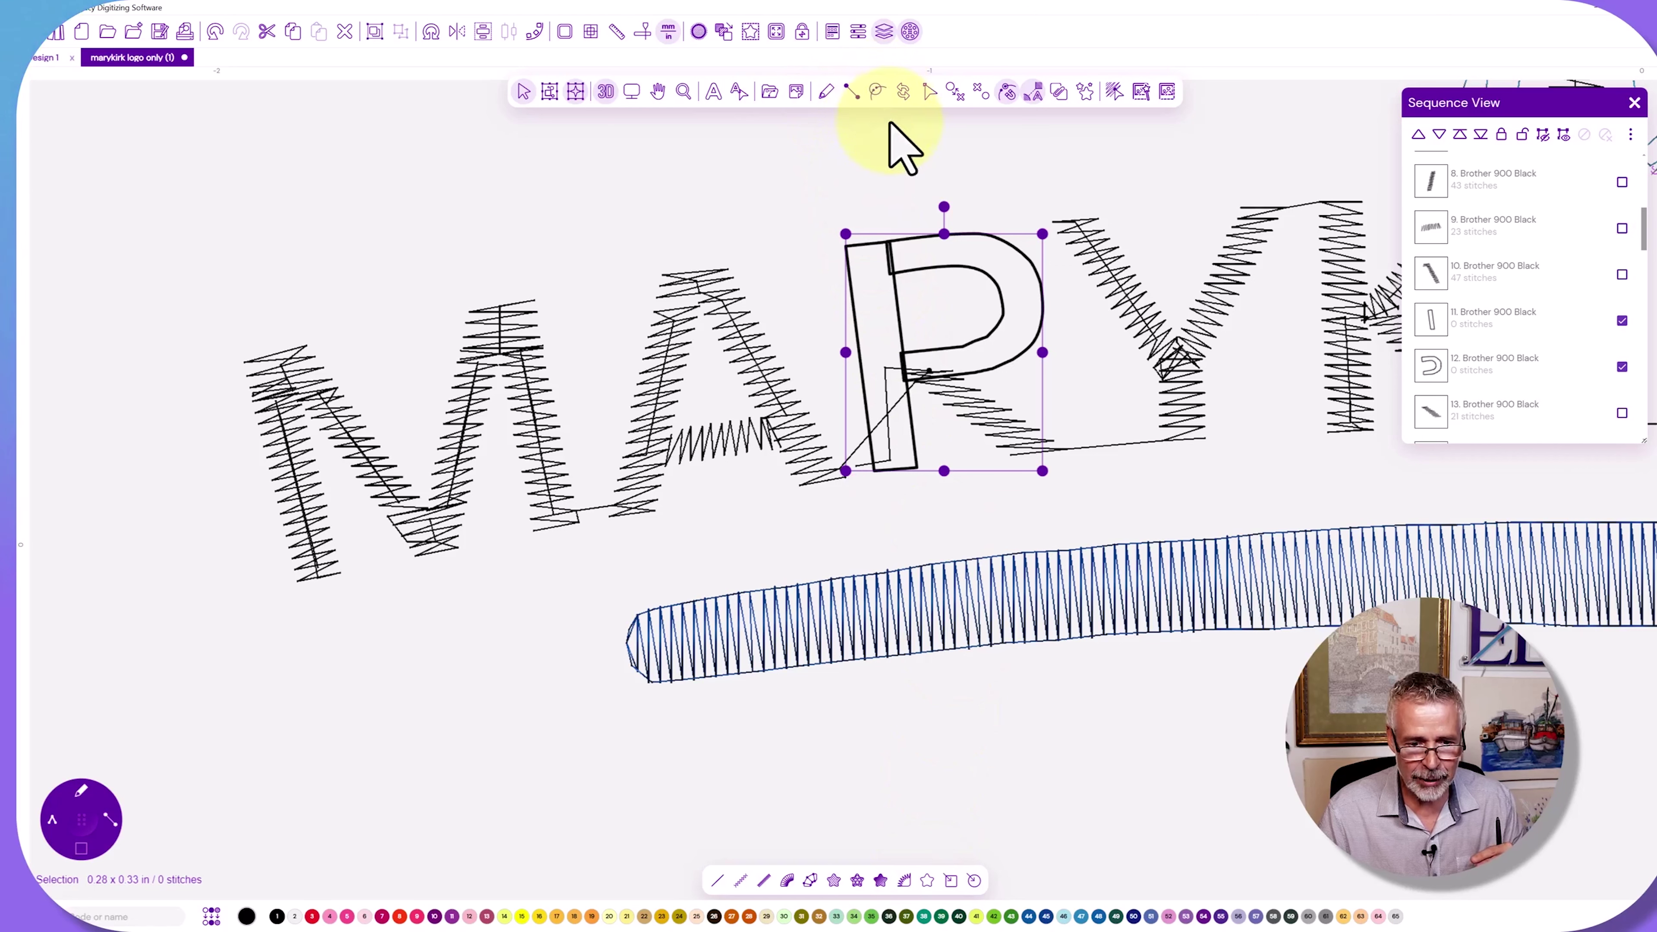
click(1059, 93)
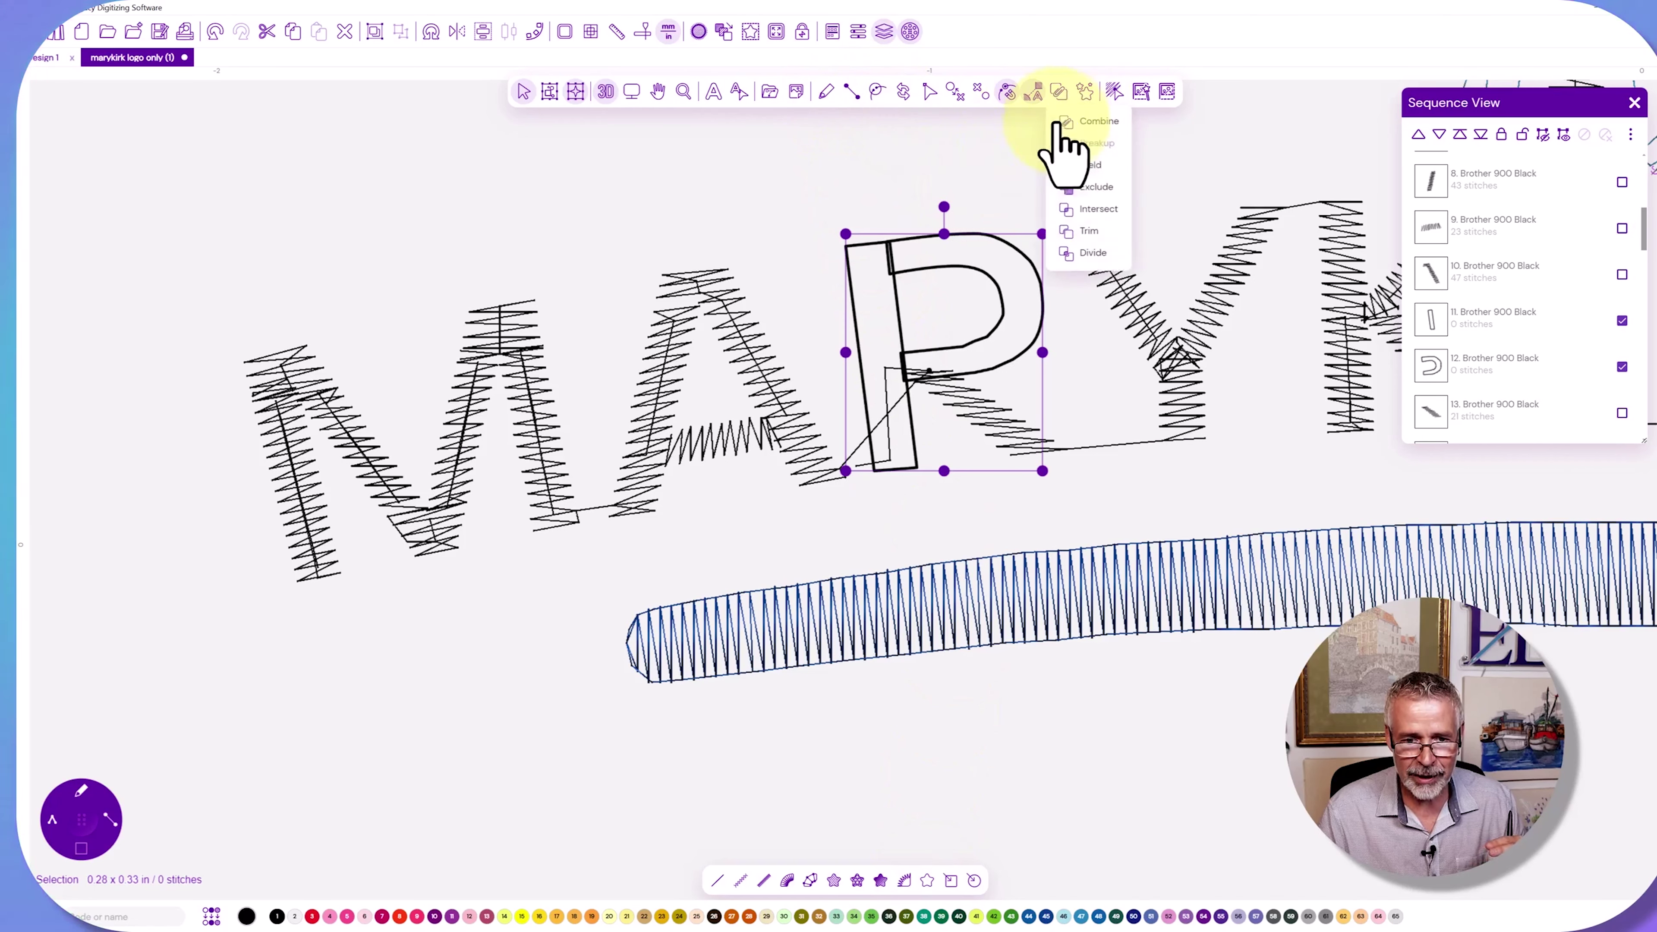
click(1086, 169)
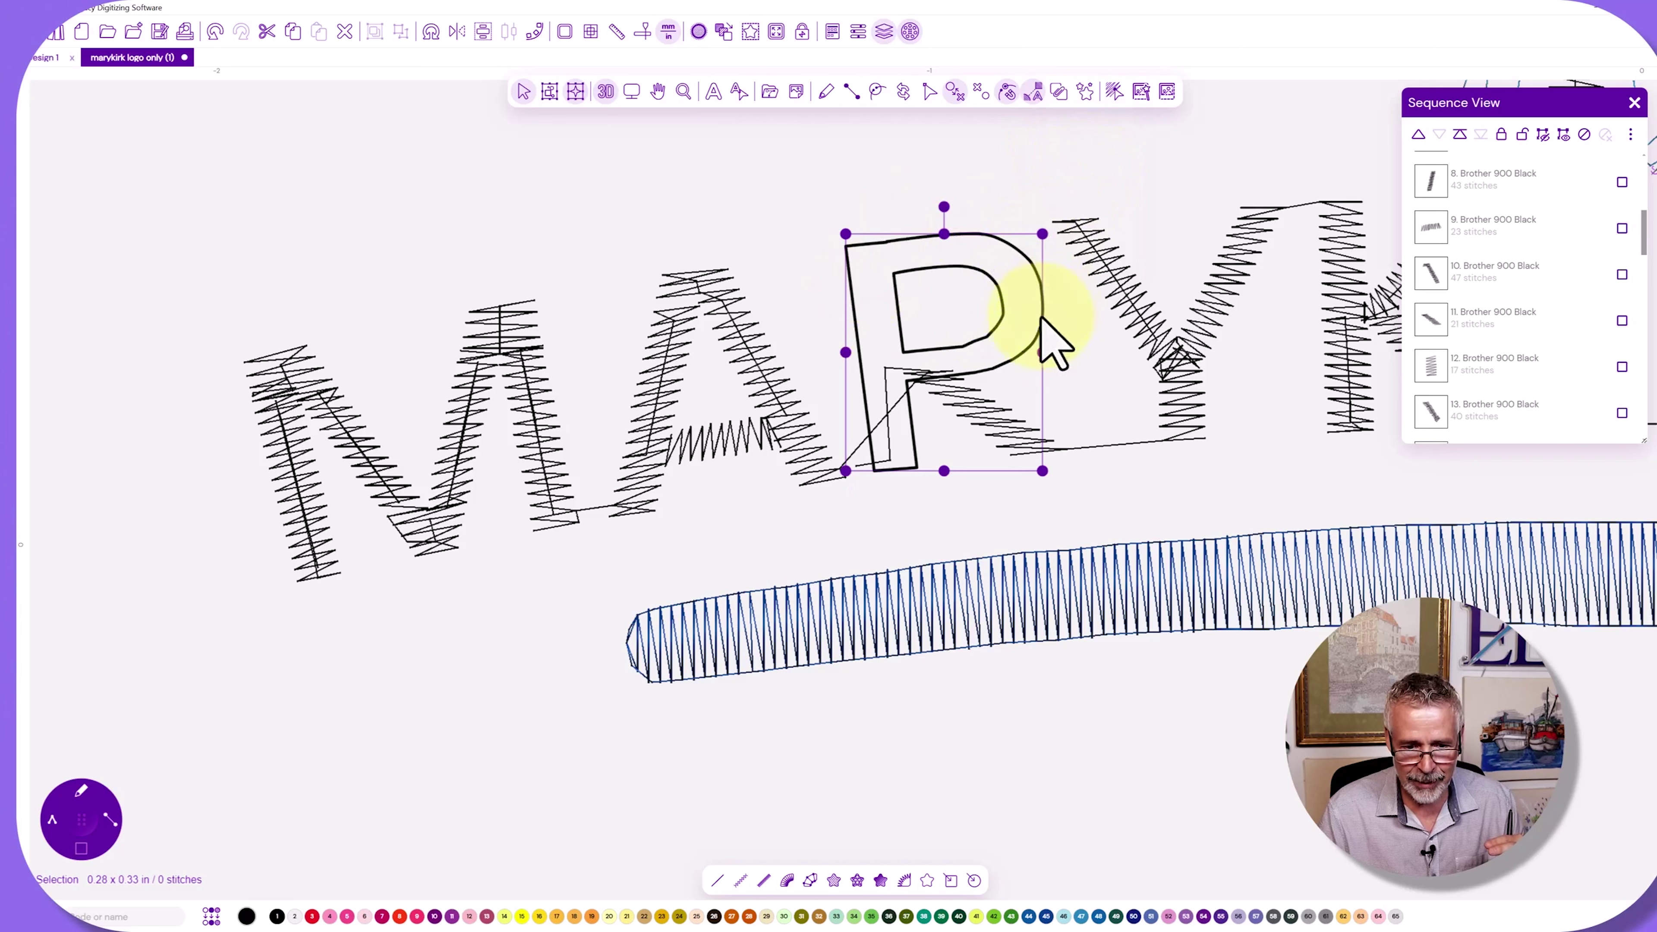
Cut the welded R shape with the Knife tool across the base of the bowl, just beside the stem.
click(929, 91)
click(953, 185)
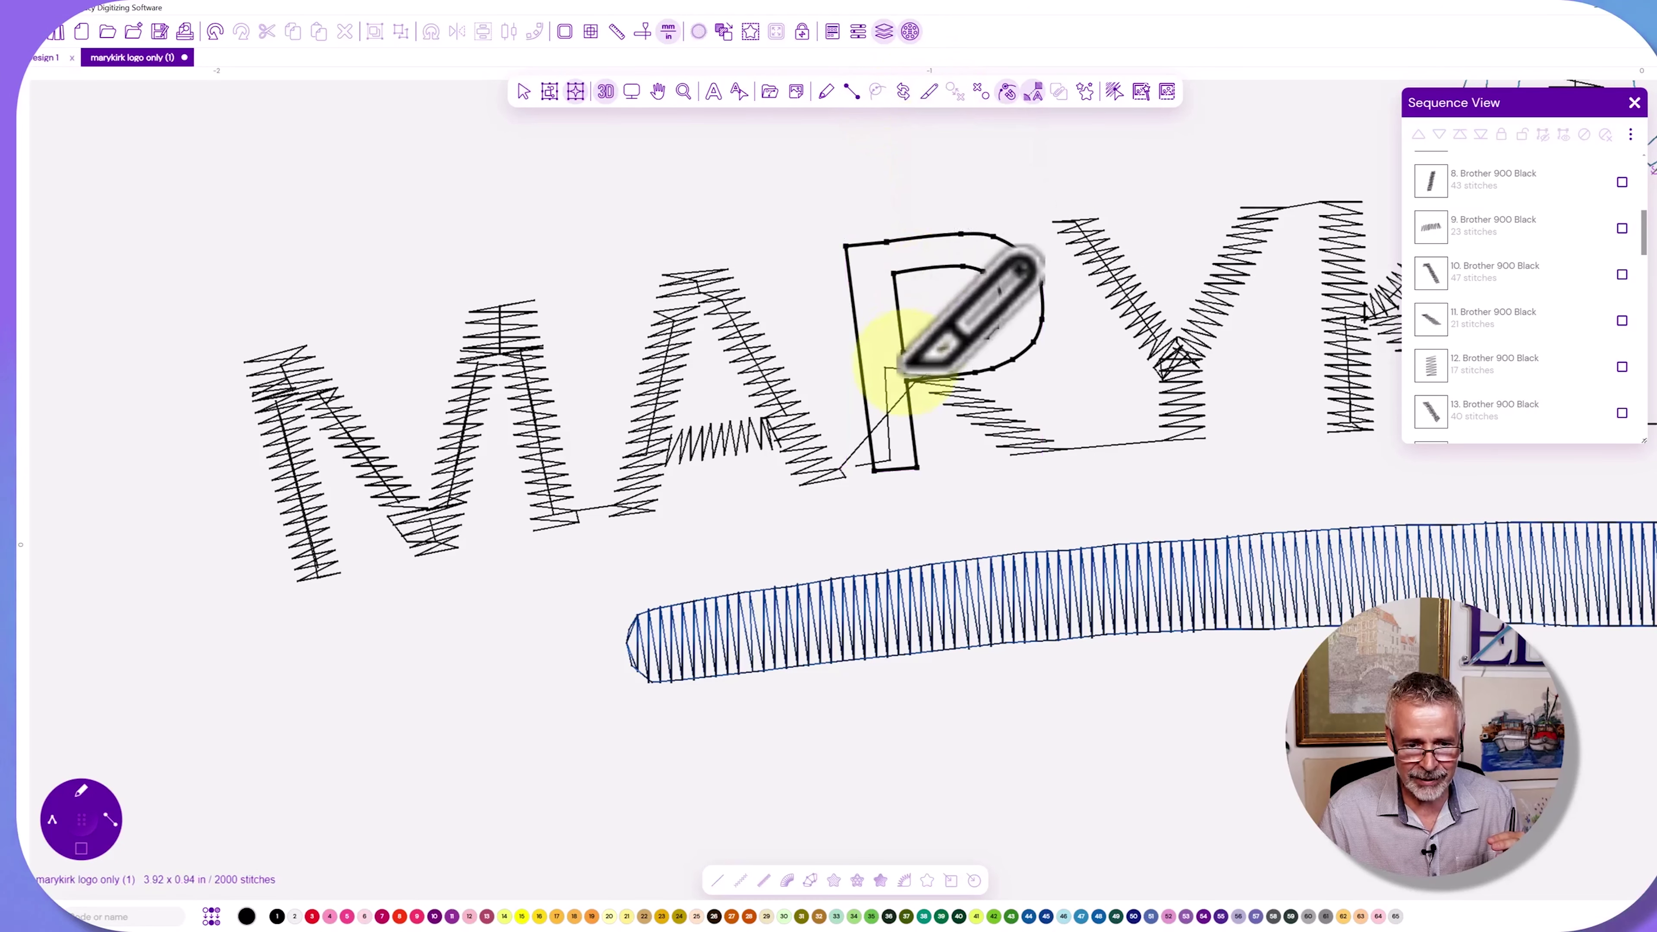
drag(903, 353, 904, 389)
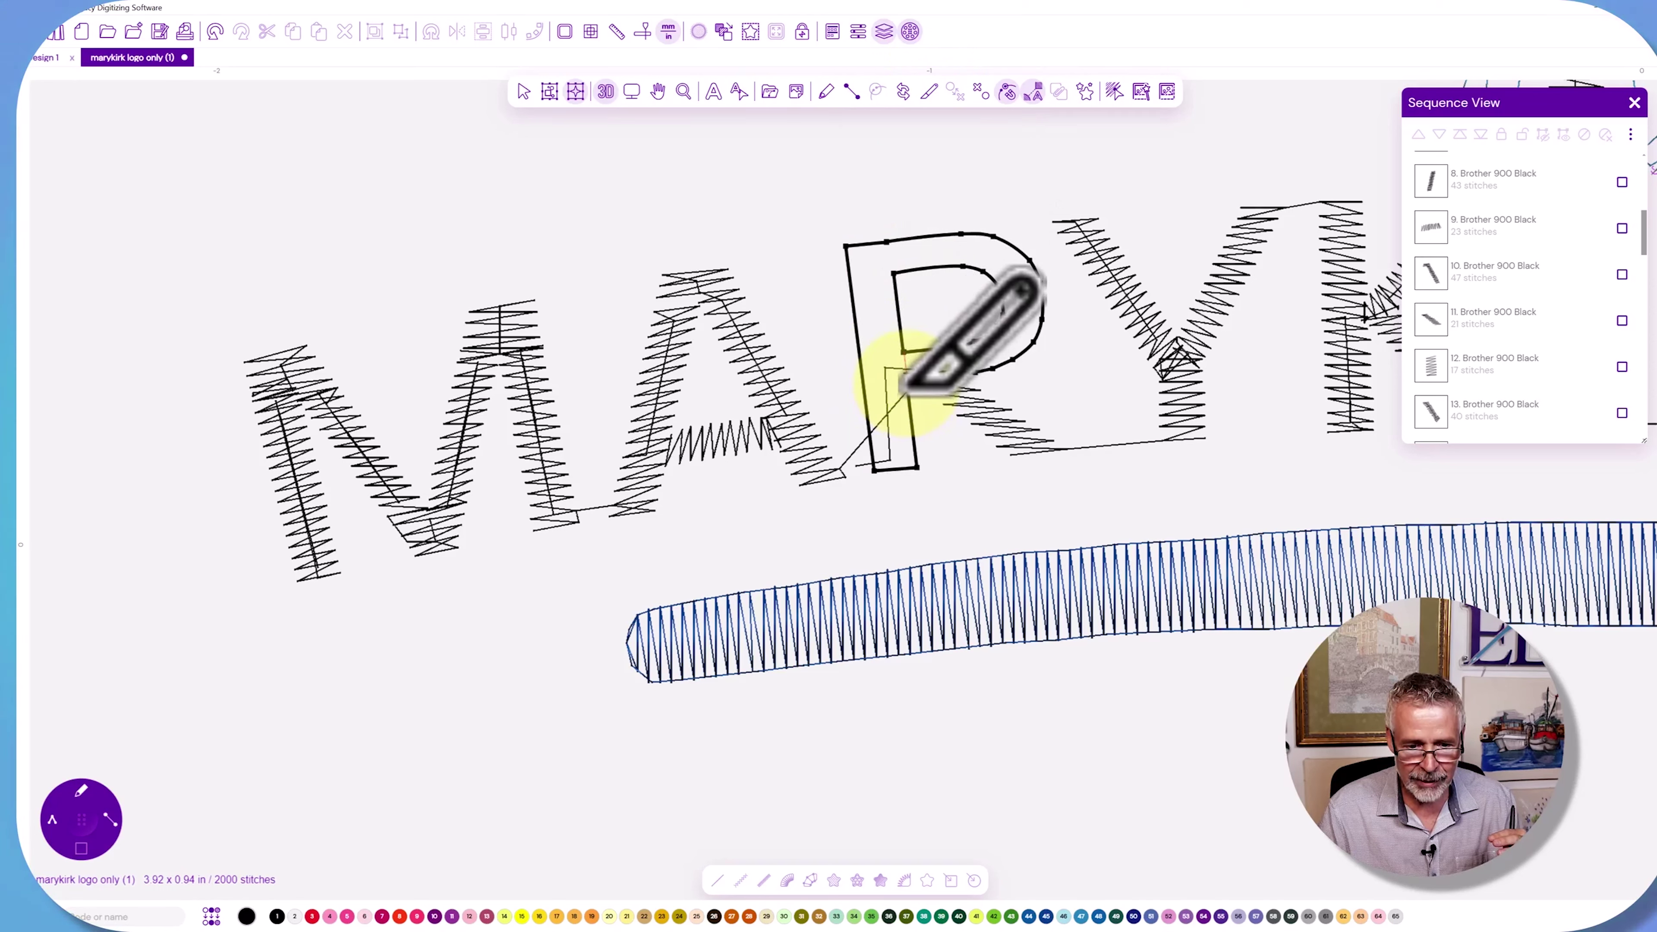
click(905, 390)
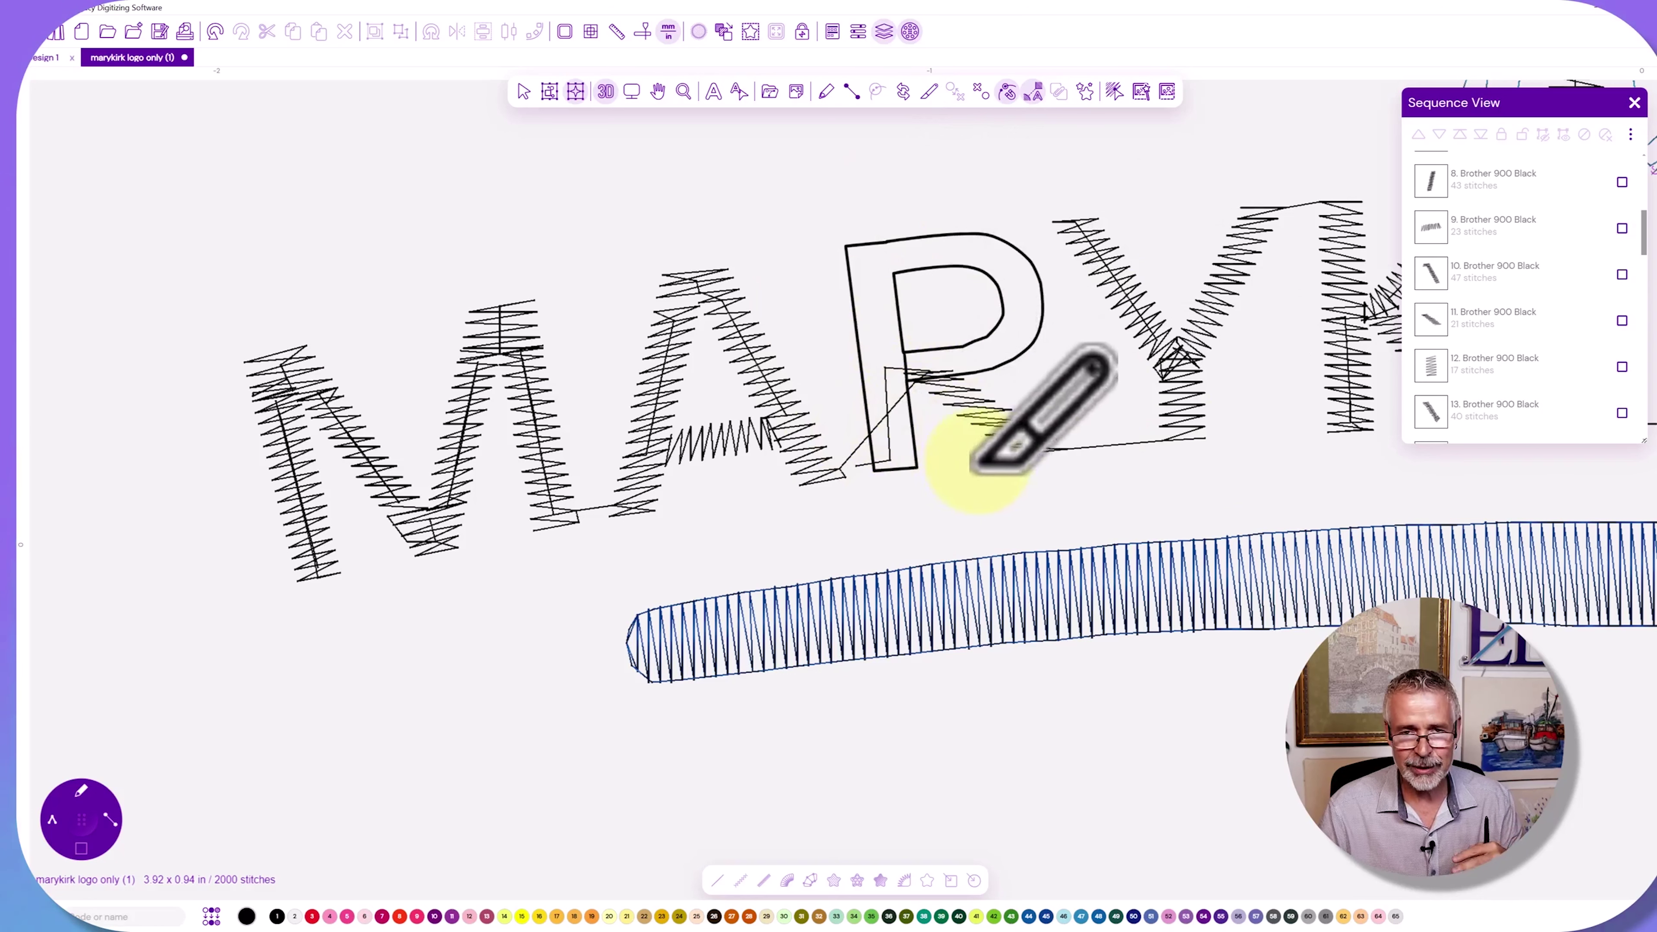
Convert the welded R shape to a satin column with direction lines across the stem and bowl, starting at the stem's foot.
click(523, 92)
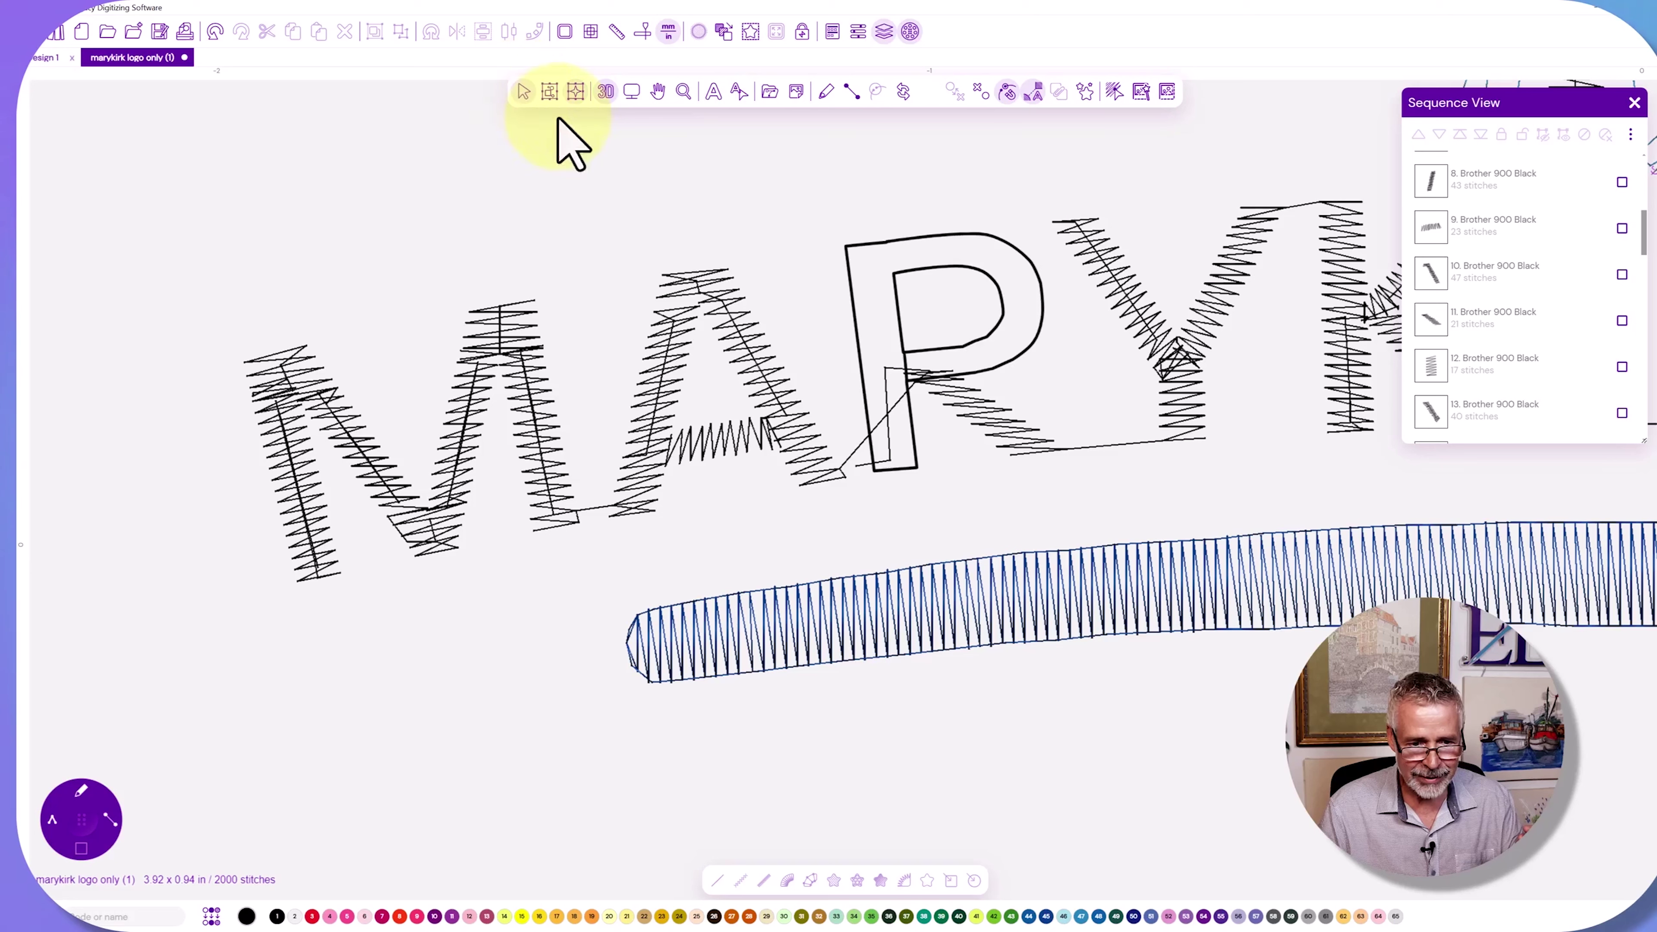
click(913, 245)
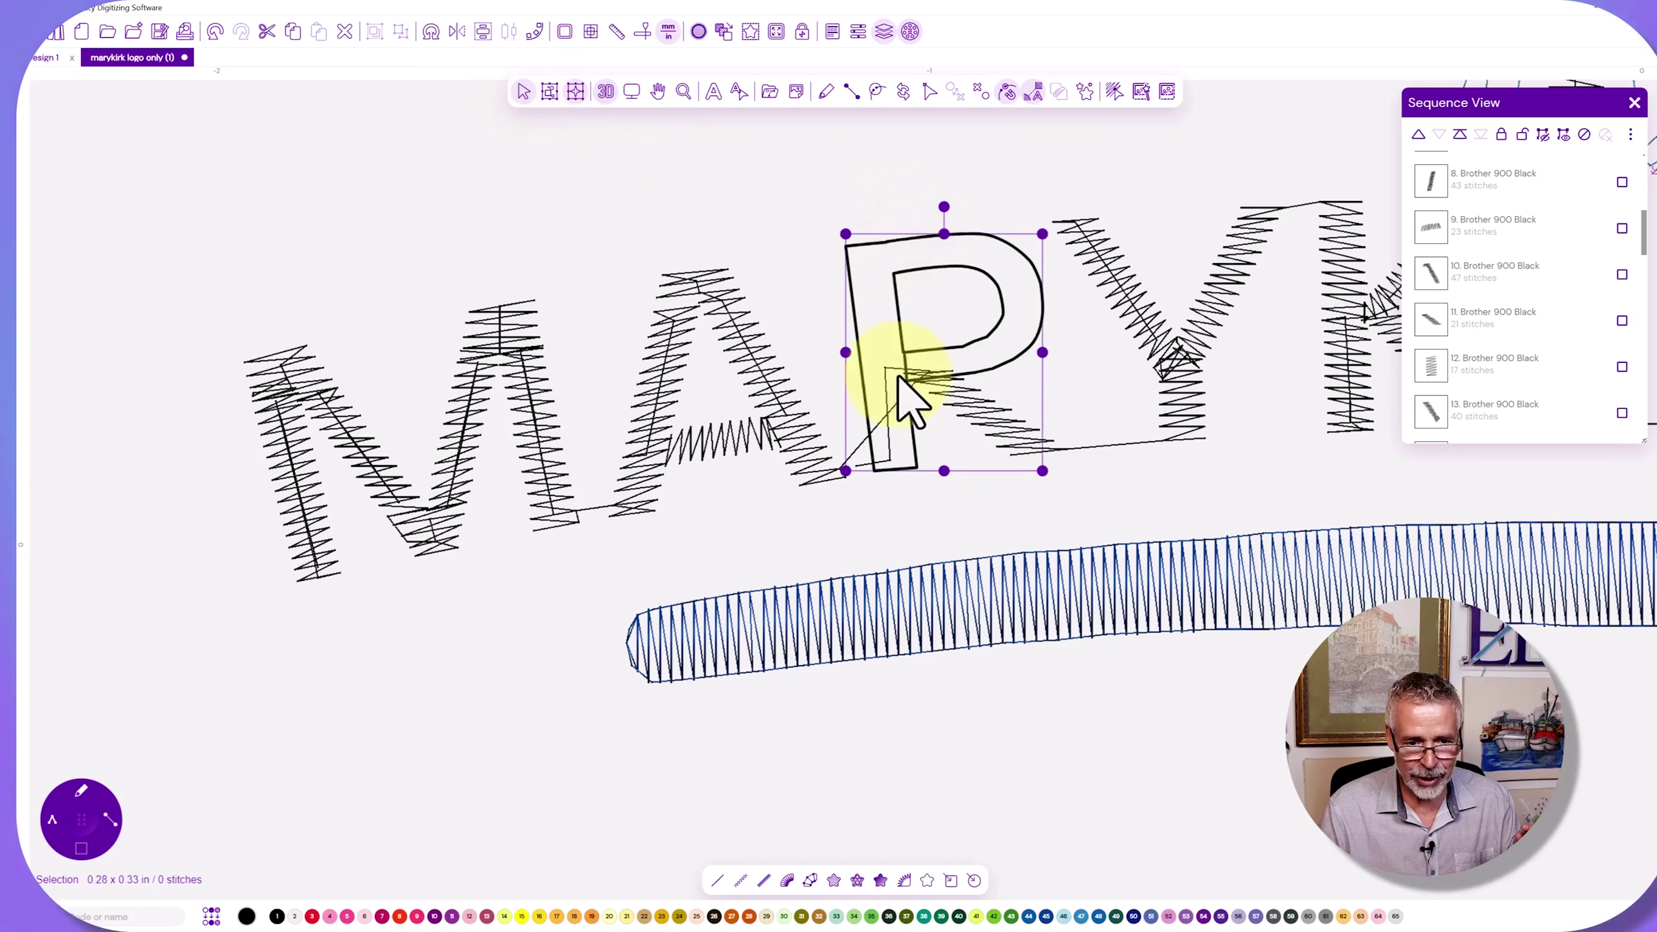
click(788, 880)
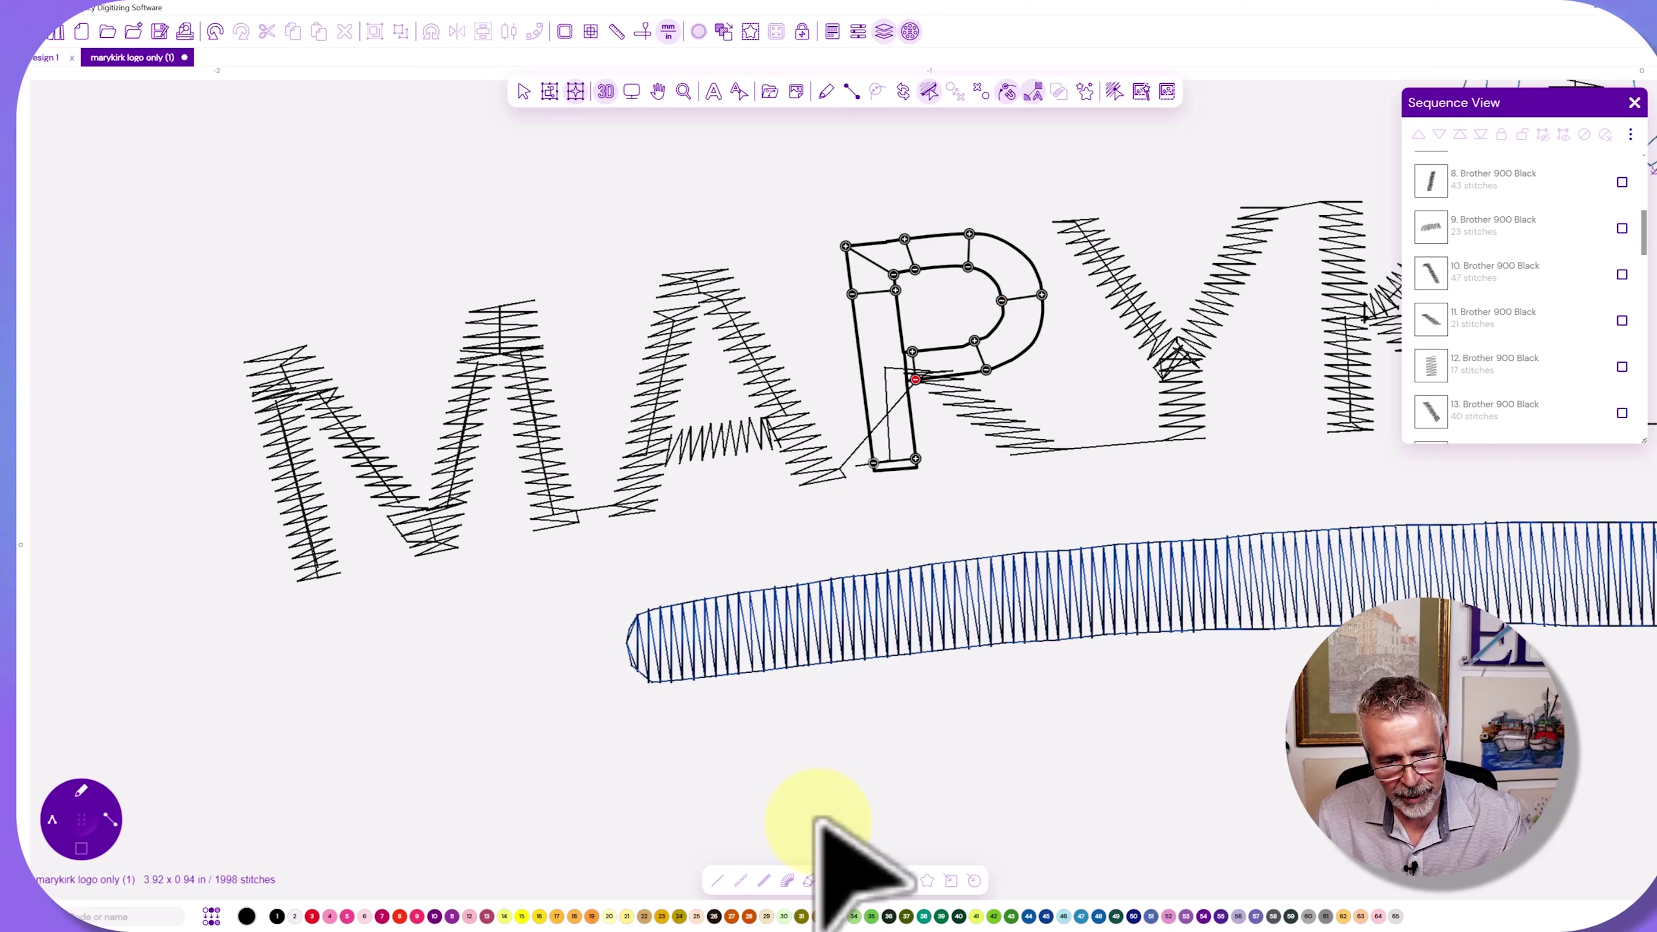
key(space)
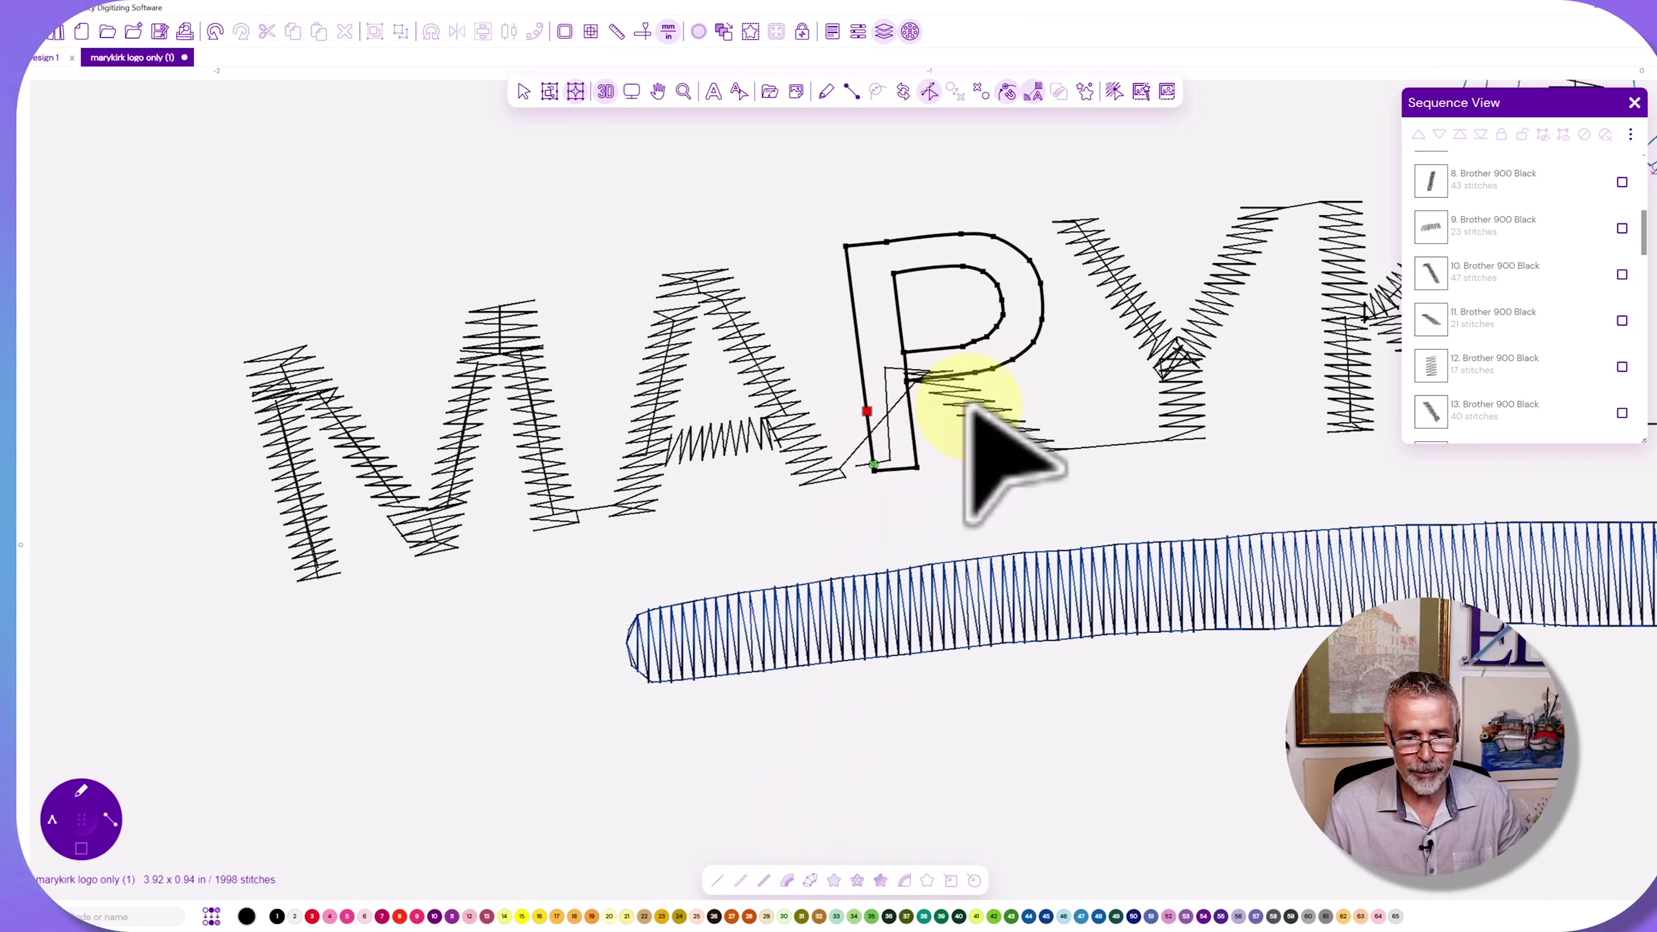
click(873, 460)
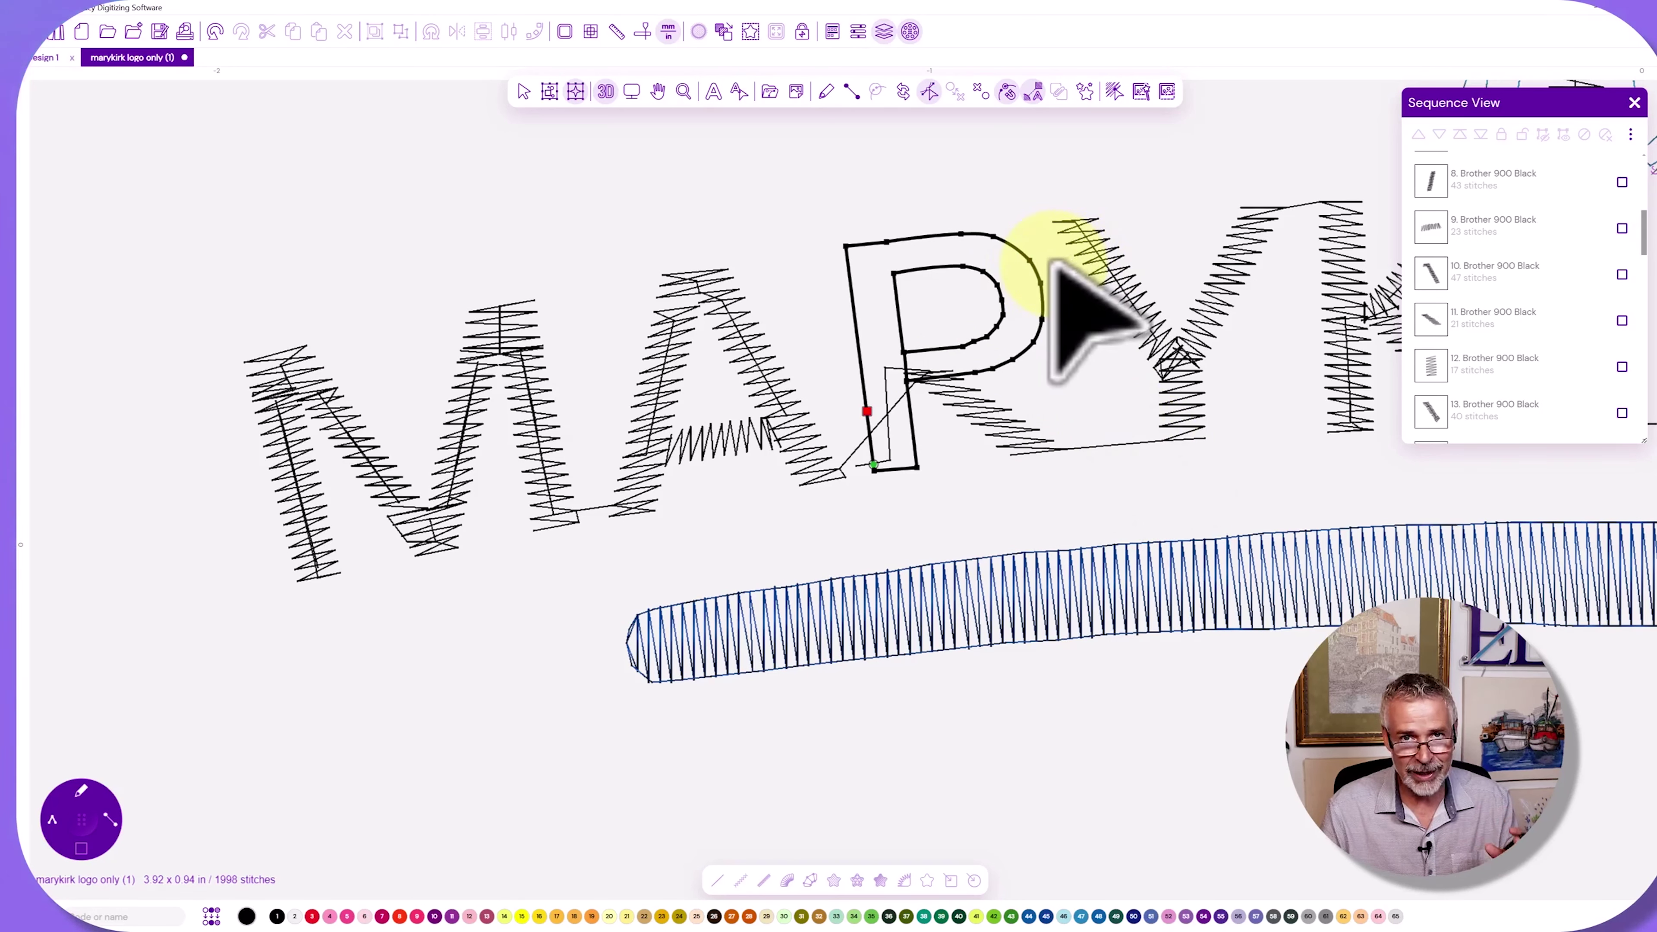
key(Escape)
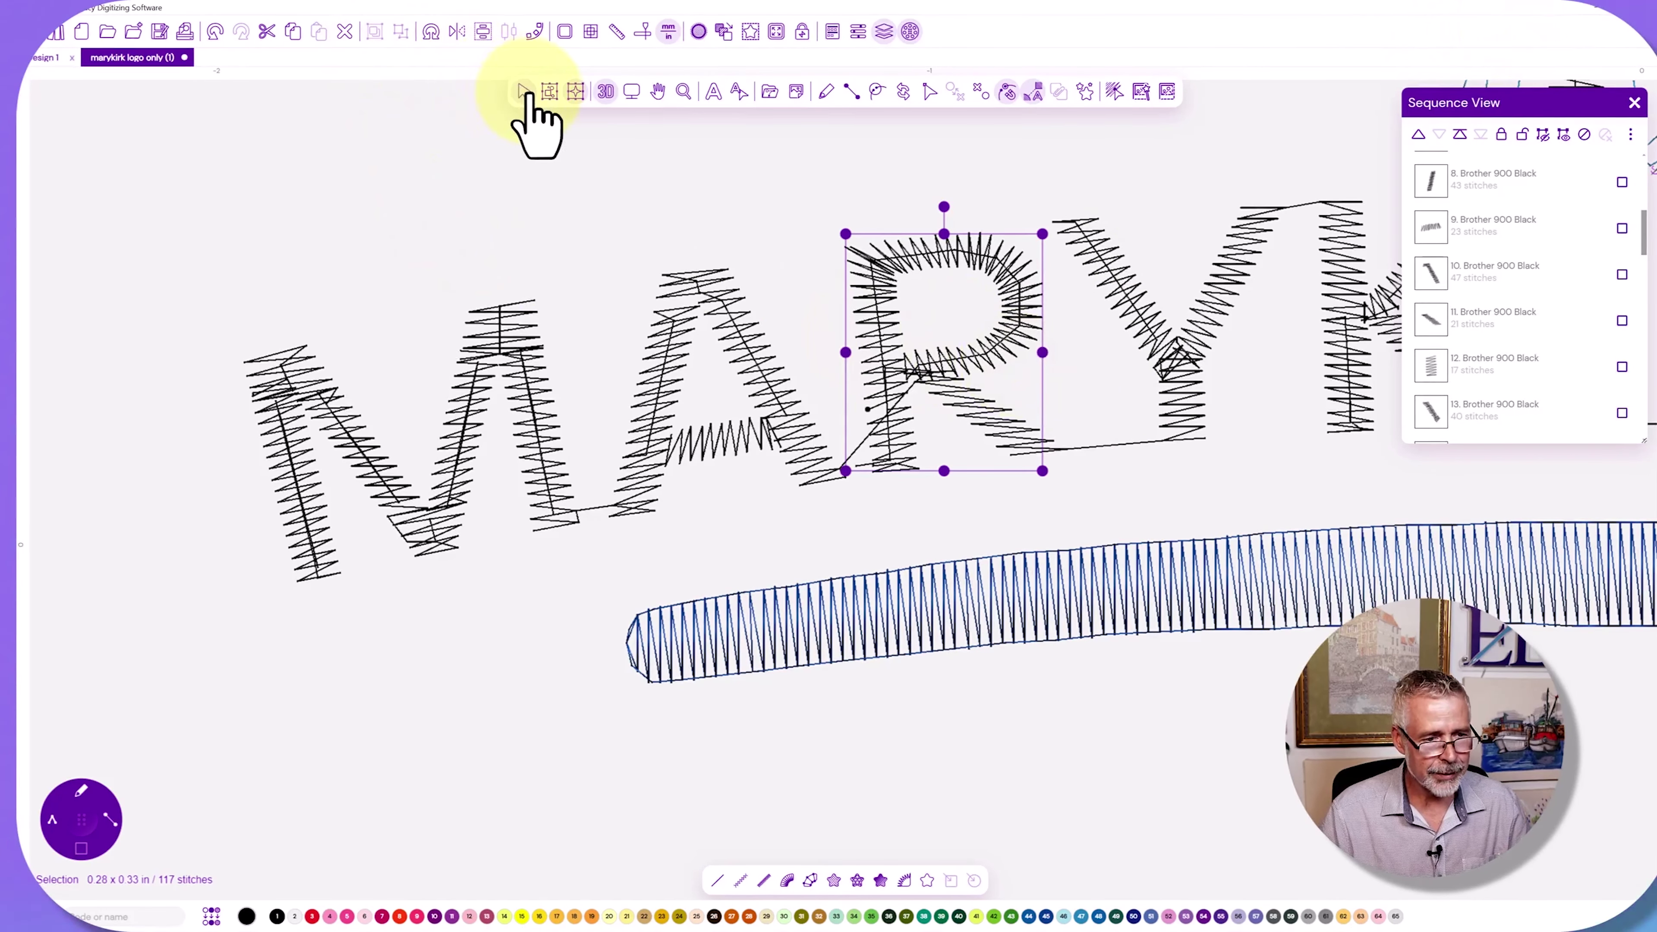
Move the connecting path in the sequence to directly after the A's apex and right-leg piece.
click(824, 463)
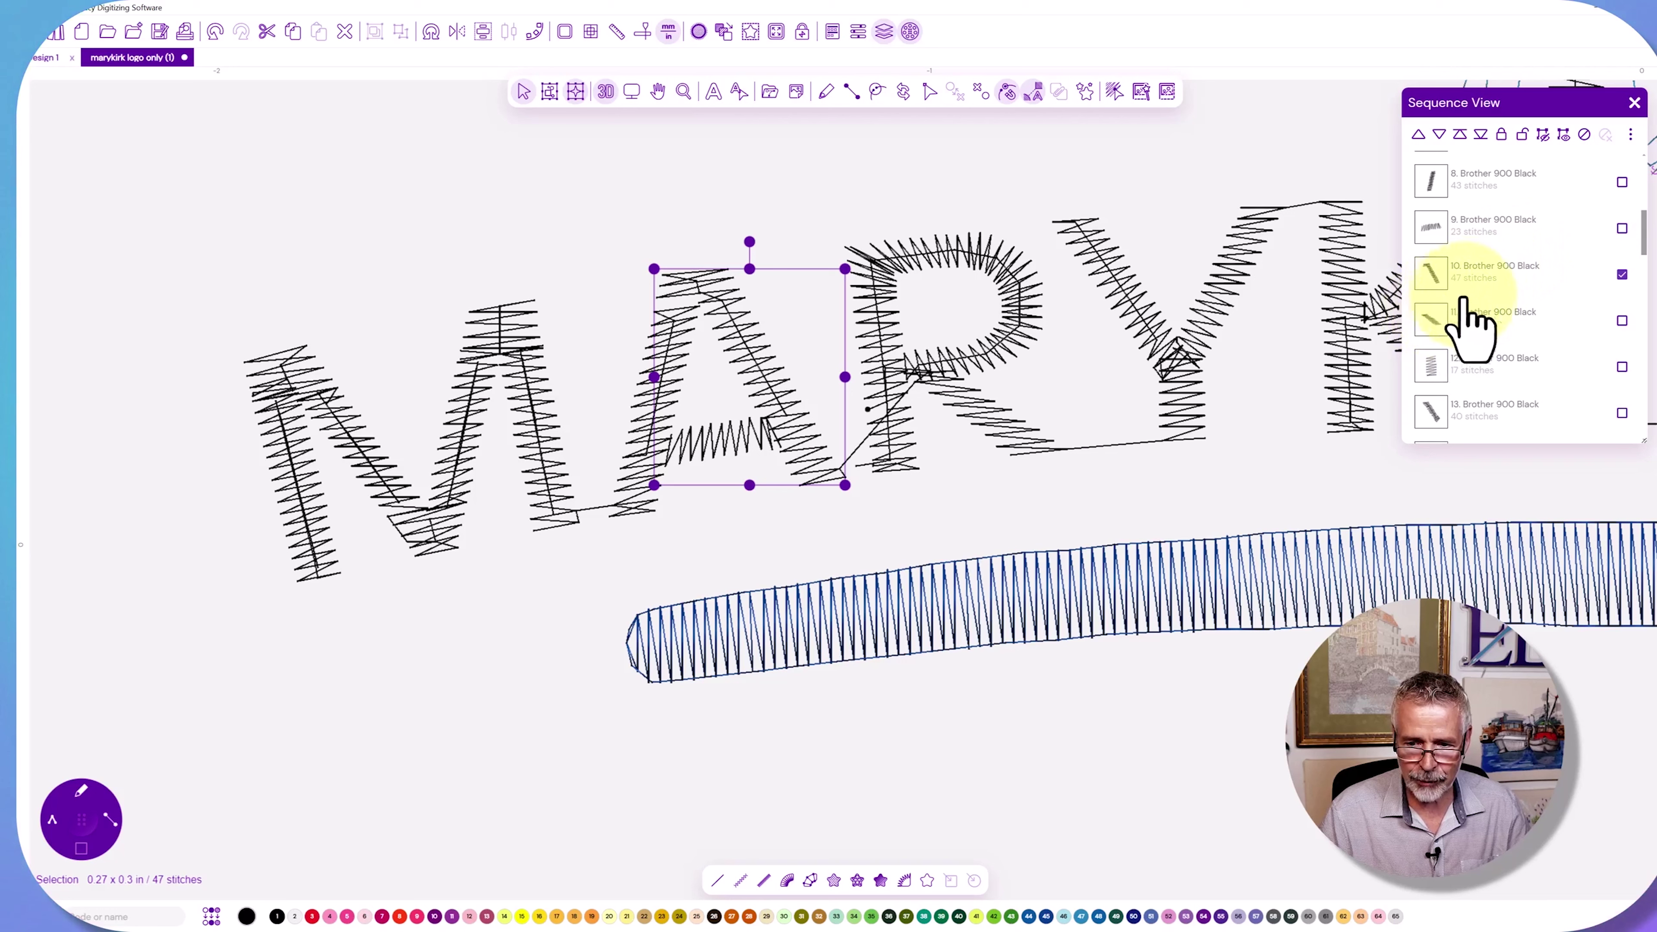
click(1623, 274)
scroll(1618, 261, down, 10)
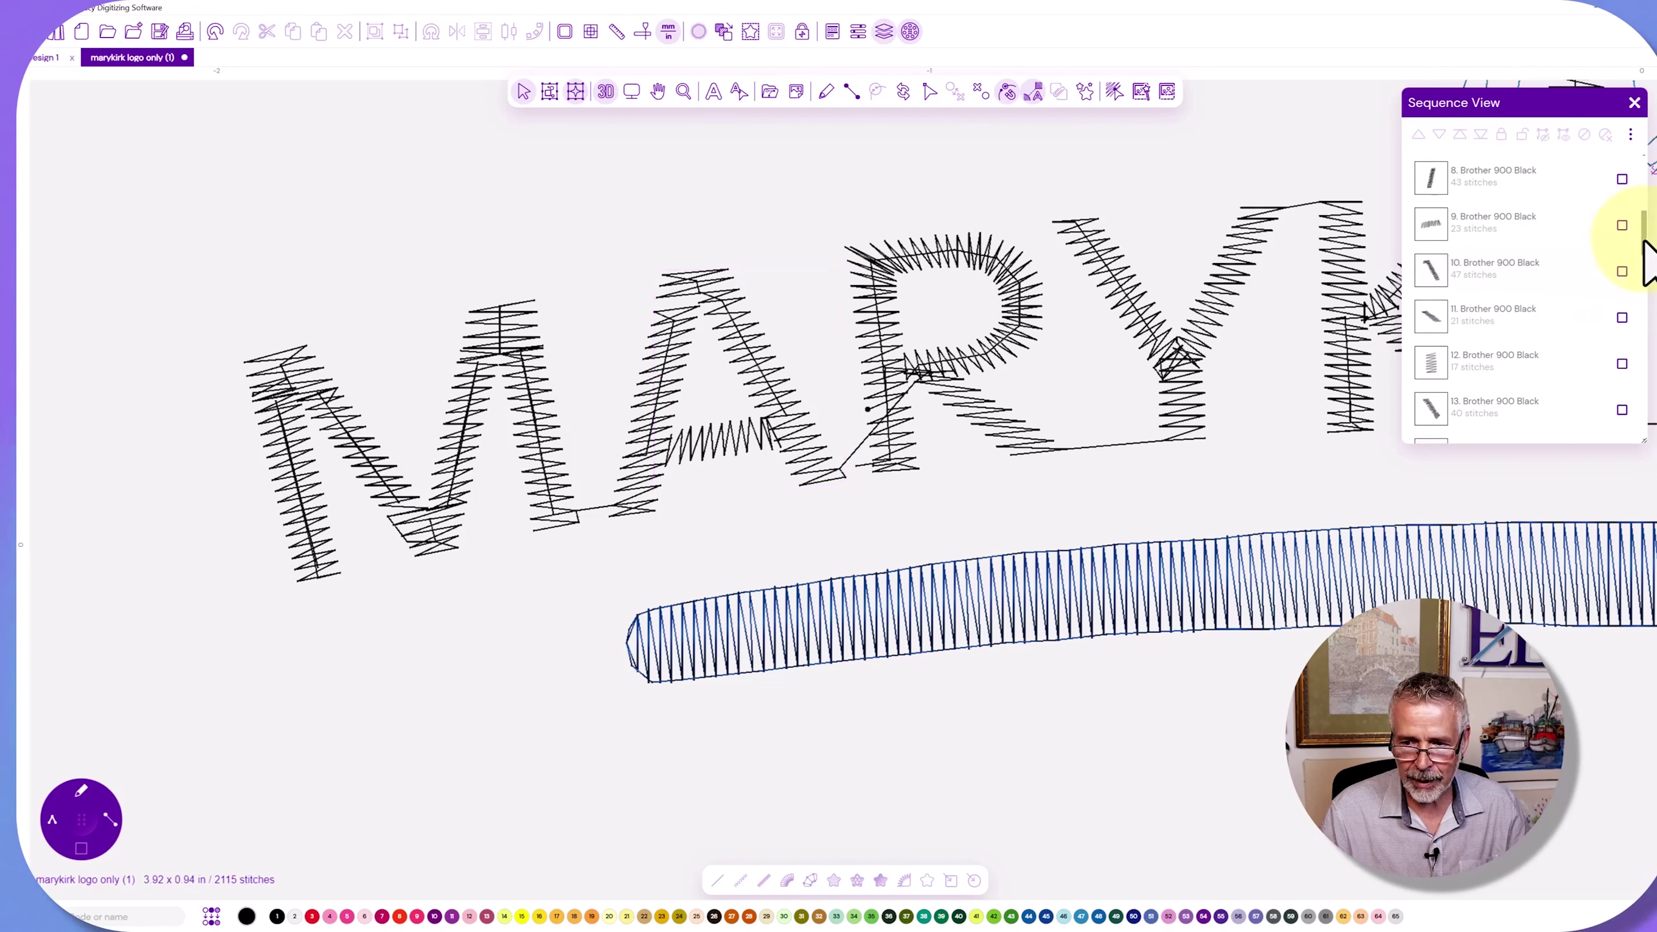
click(1621, 380)
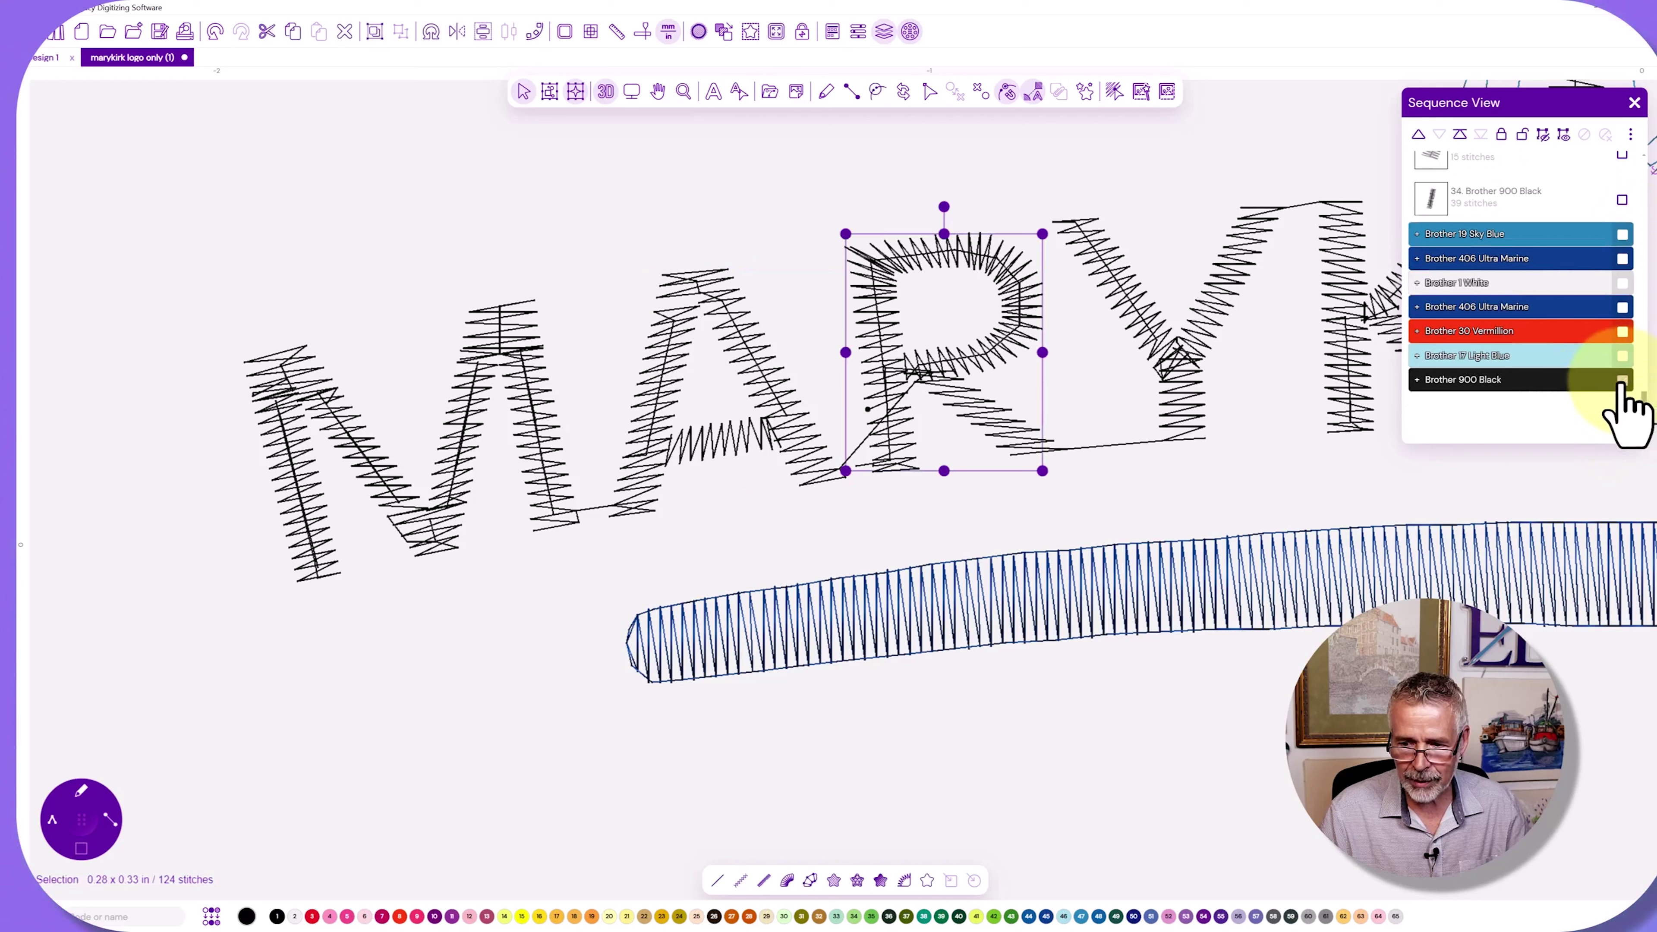
drag(1583, 382, 1425, 412)
click(1417, 381)
drag(1520, 437, 1495, 243)
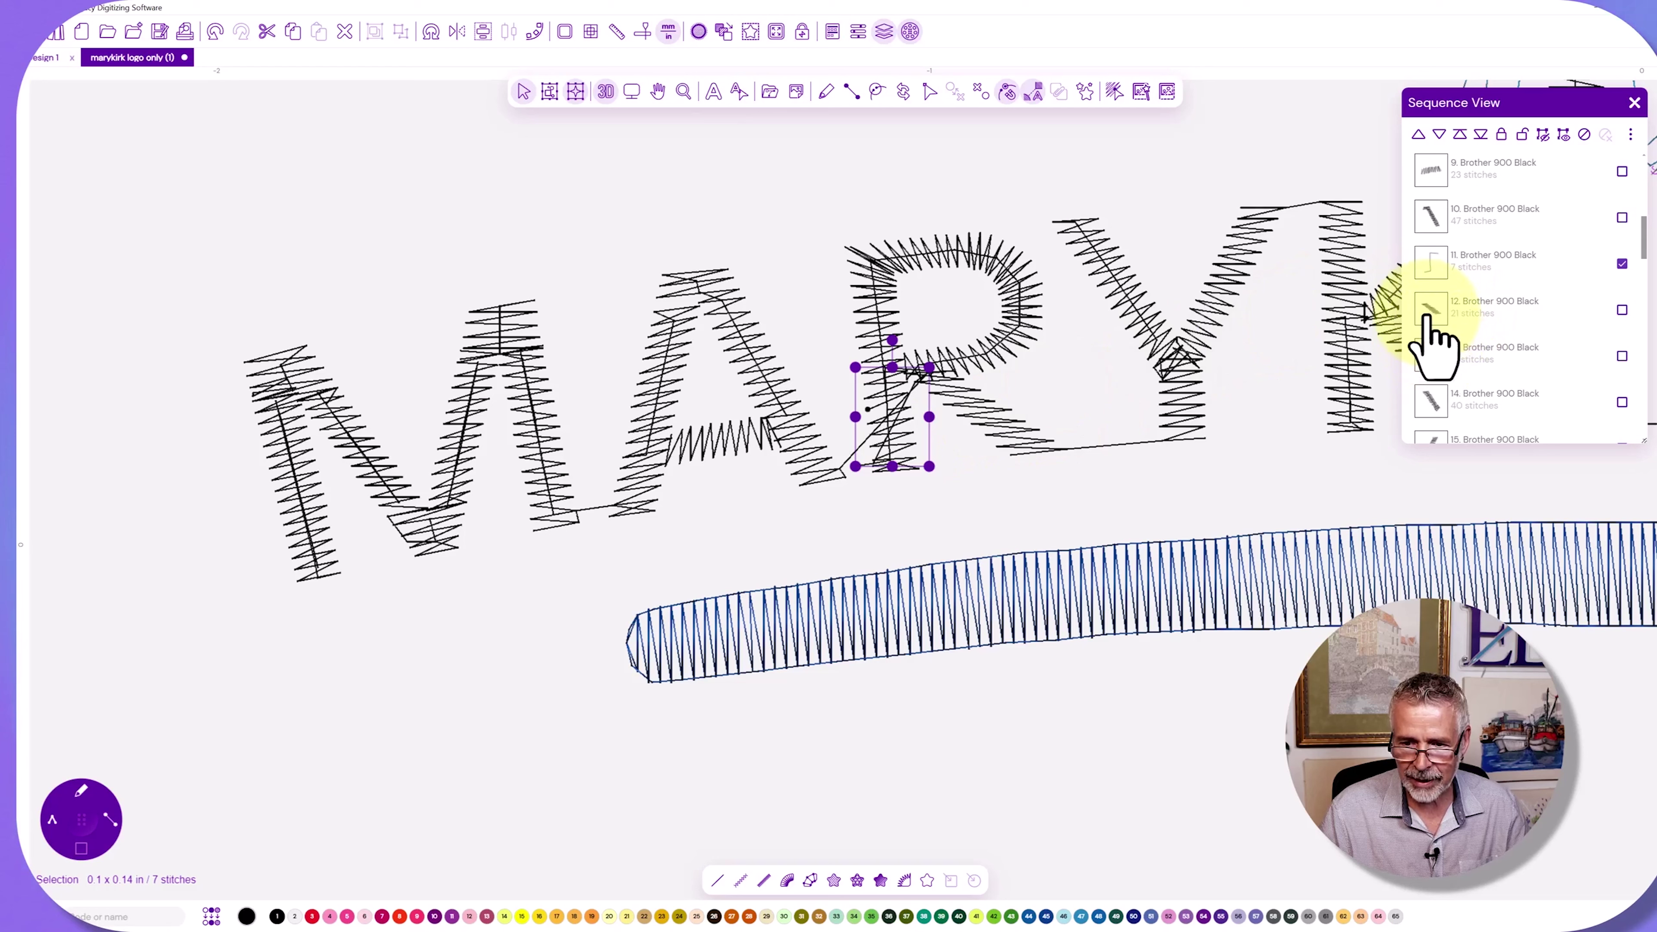
Move the welded R stem-and-bowl piece in the sequence to directly after the R's diagonal leg.
click(915, 251)
drag(1649, 257, 1637, 427)
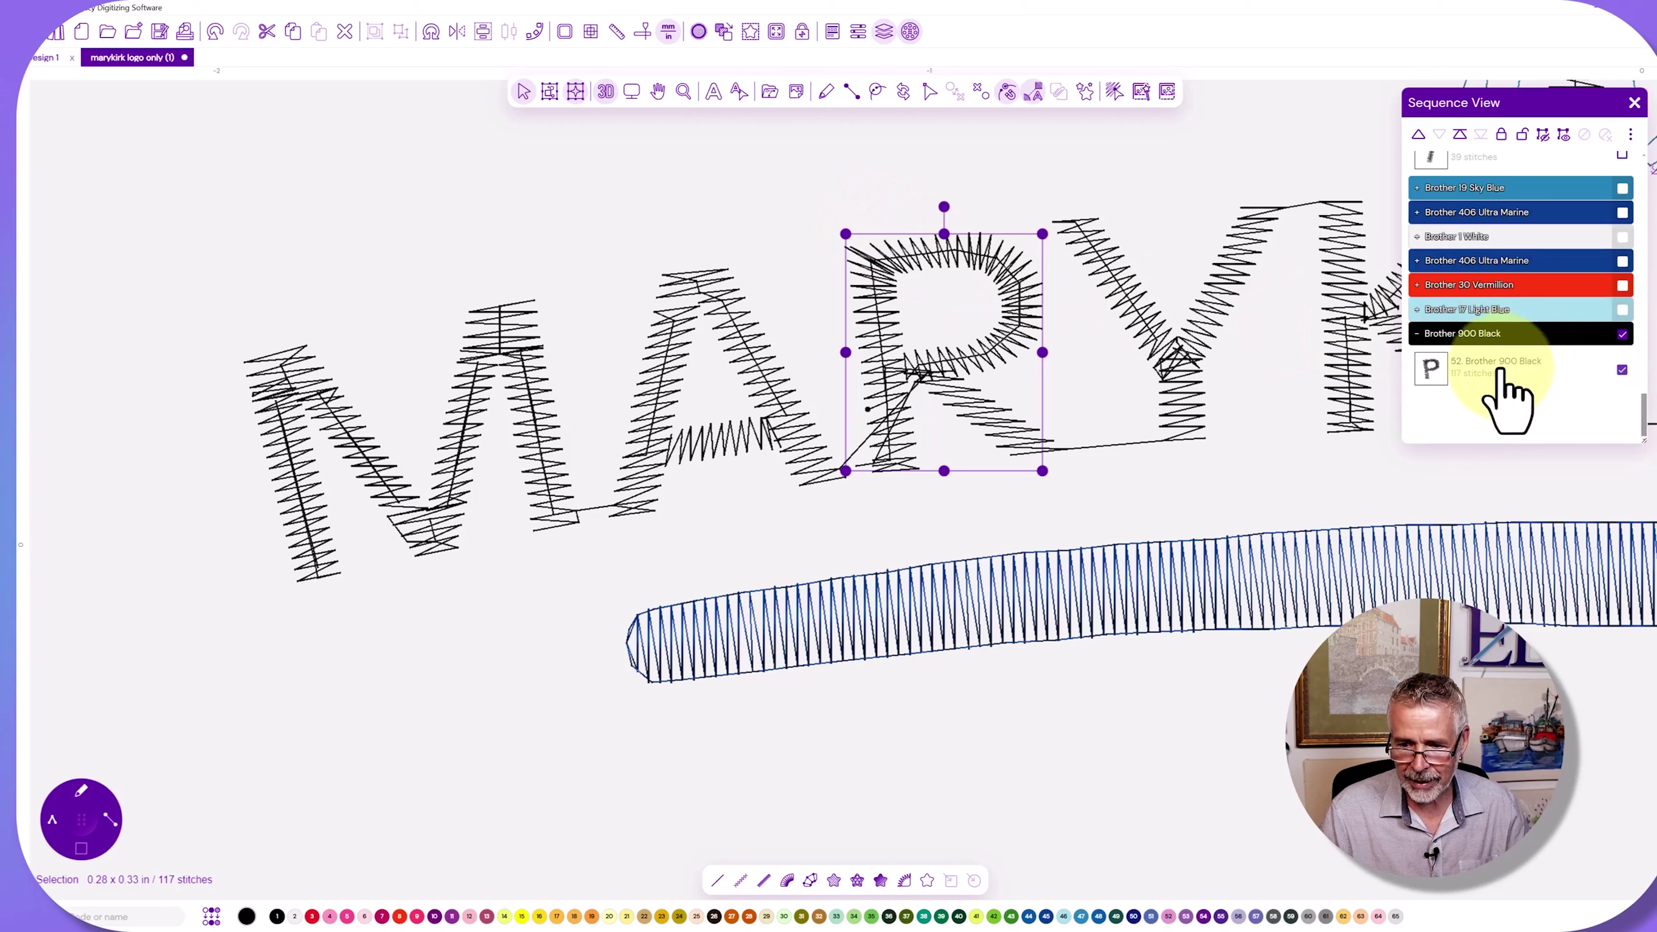
mouse_move(1501, 383)
mouse_down()
mouse_move(1498, 140)
mouse_move(1493, 350)
mouse_move(1468, 450)
mouse_move(1479, 367)
mouse_move(1476, 392)
mouse_up()
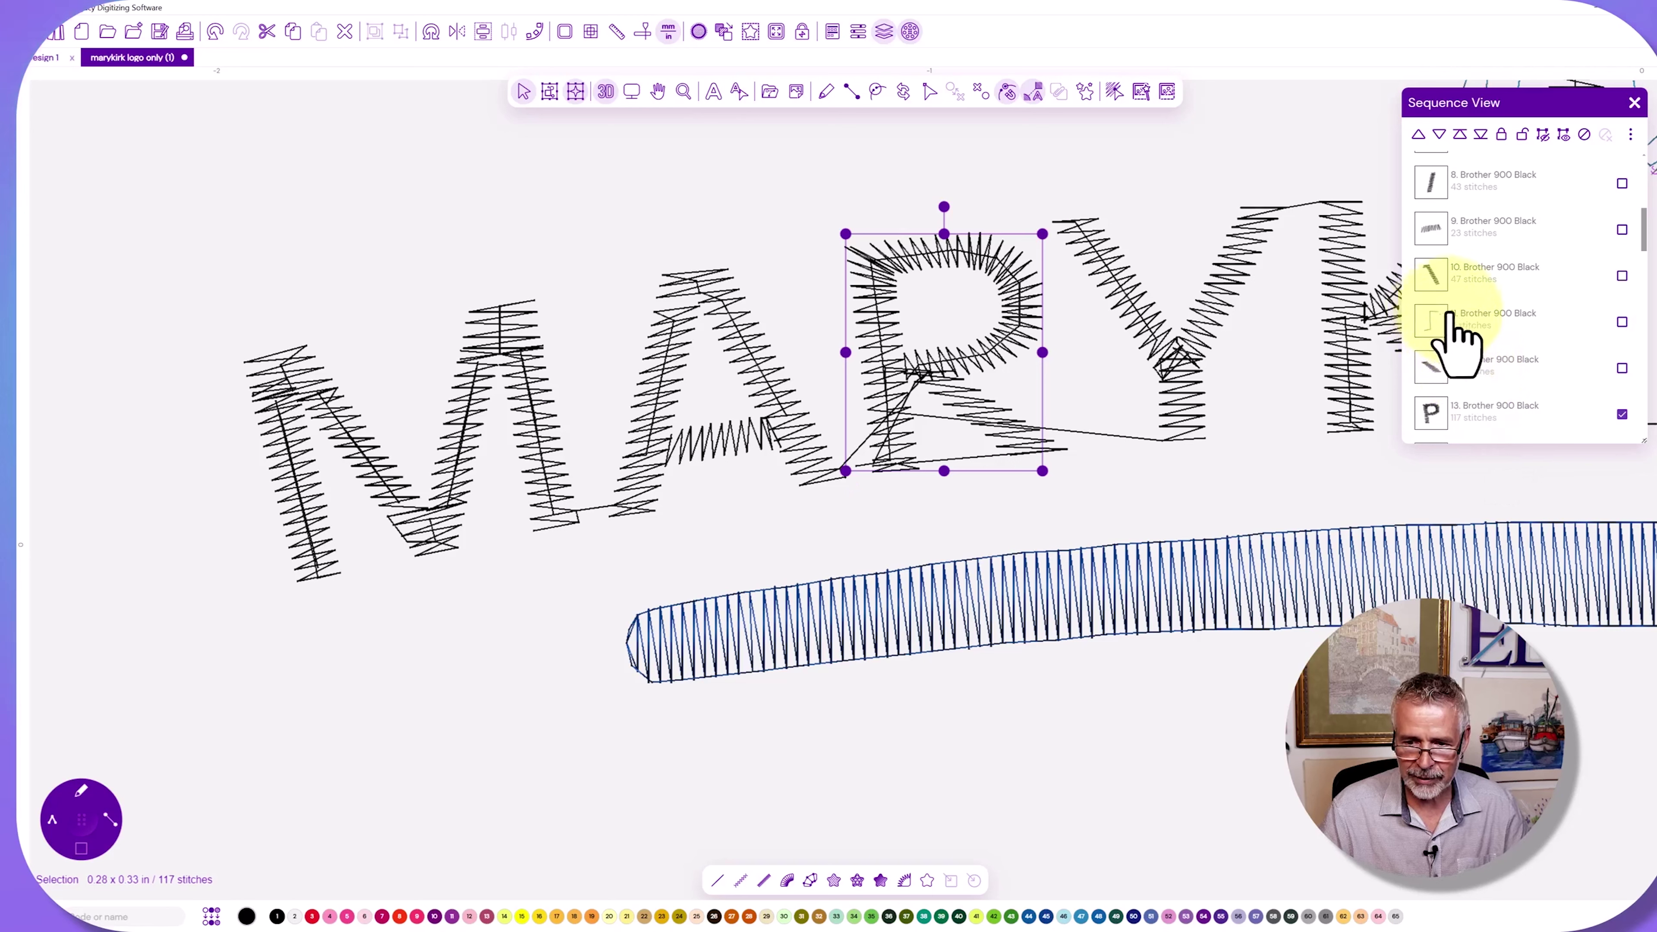
In Path Edit, start the connecting path beside the A's right foot and stop it at the base of the R's bowl.
click(1467, 280)
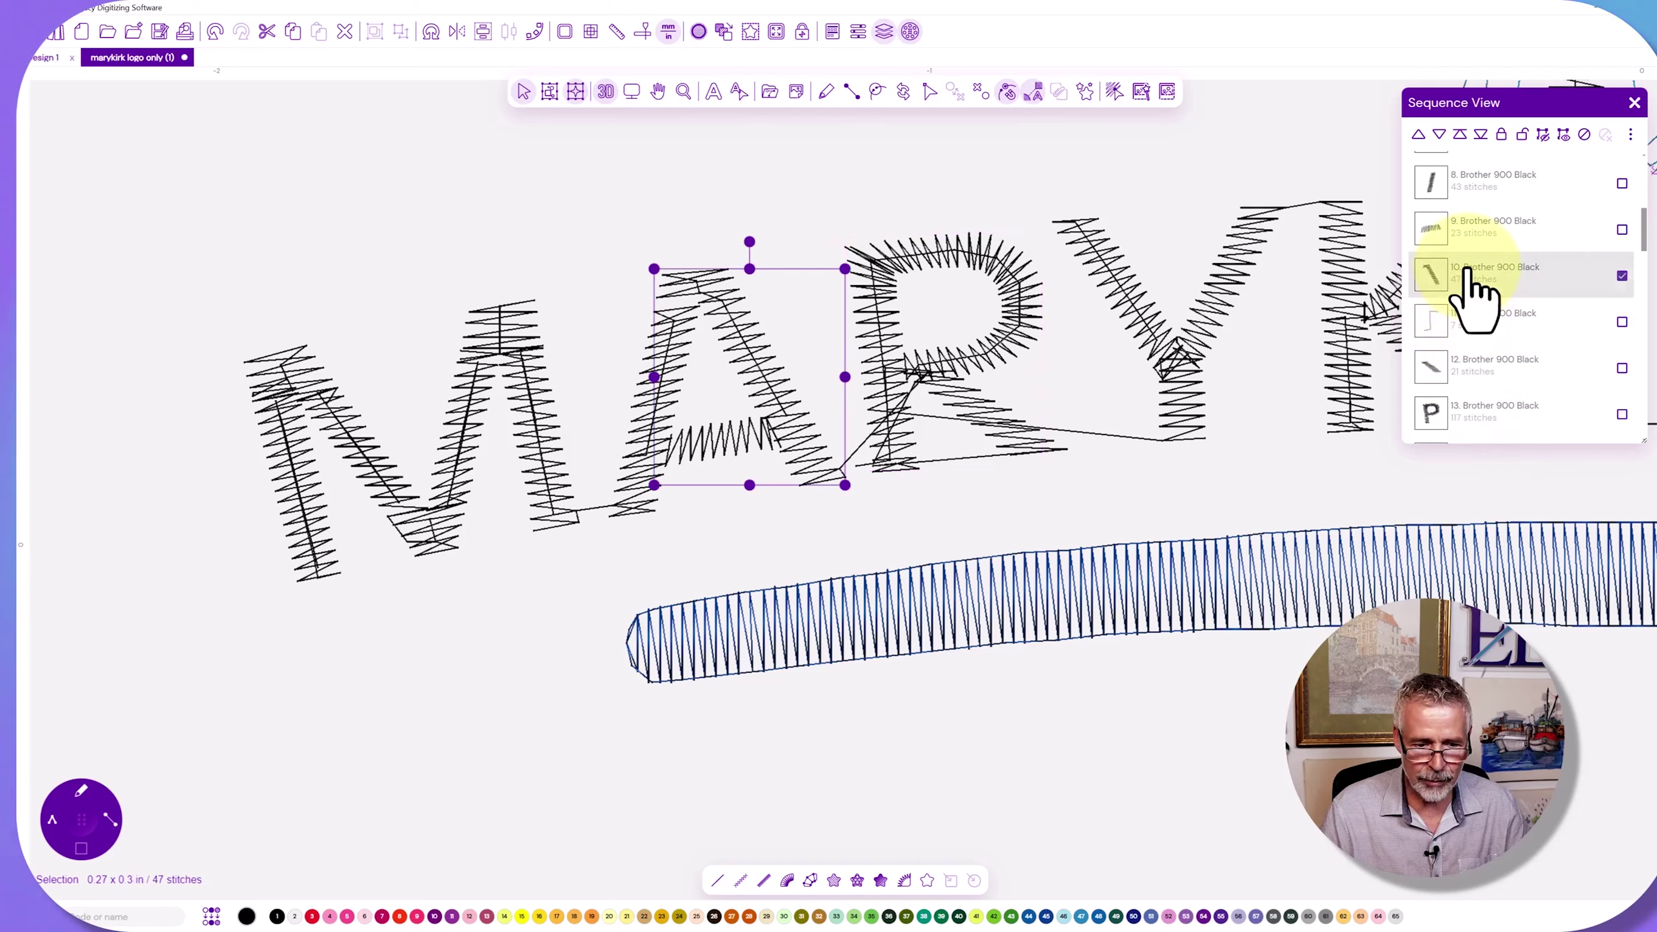
click(1461, 324)
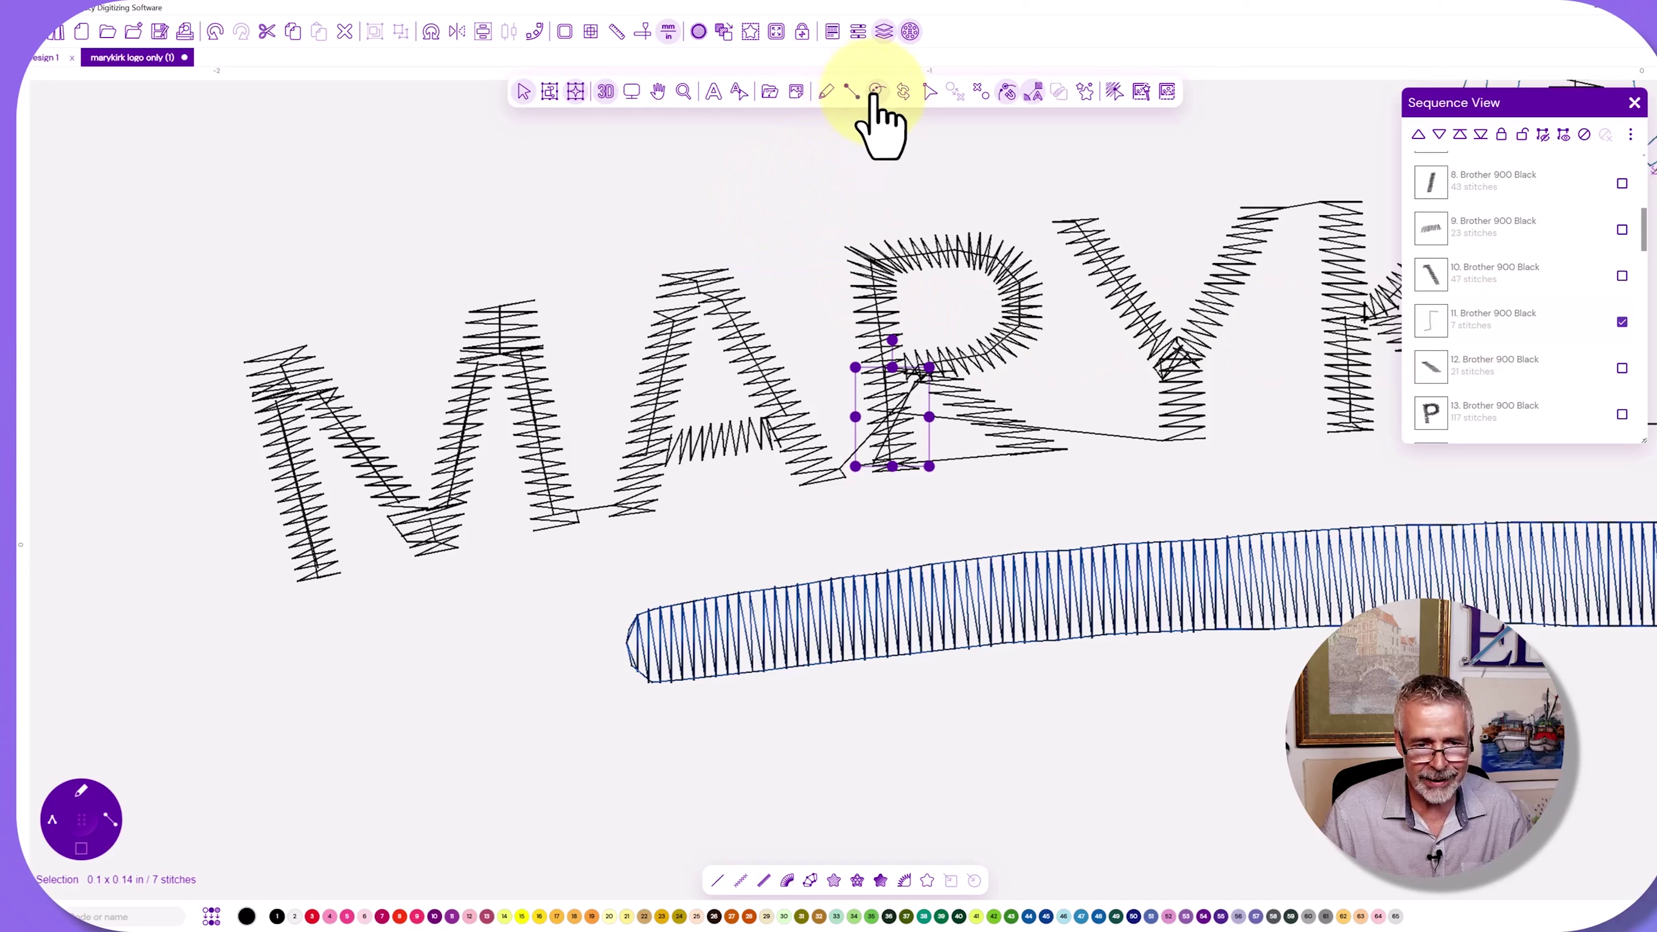
click(931, 93)
click(957, 122)
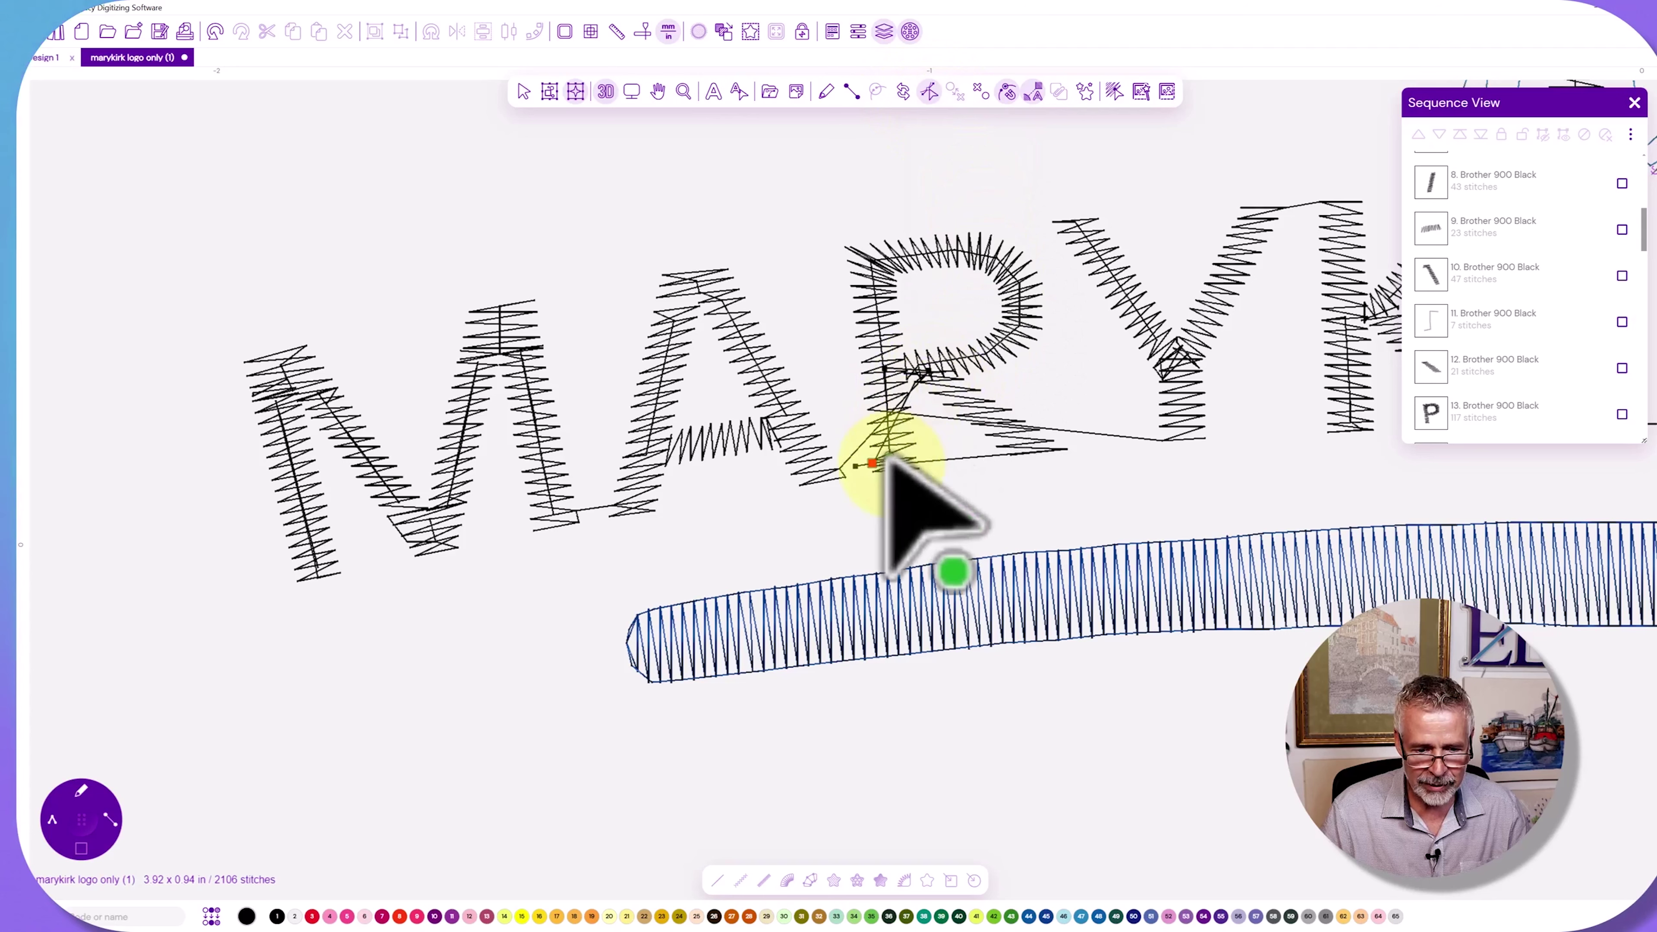
click(856, 466)
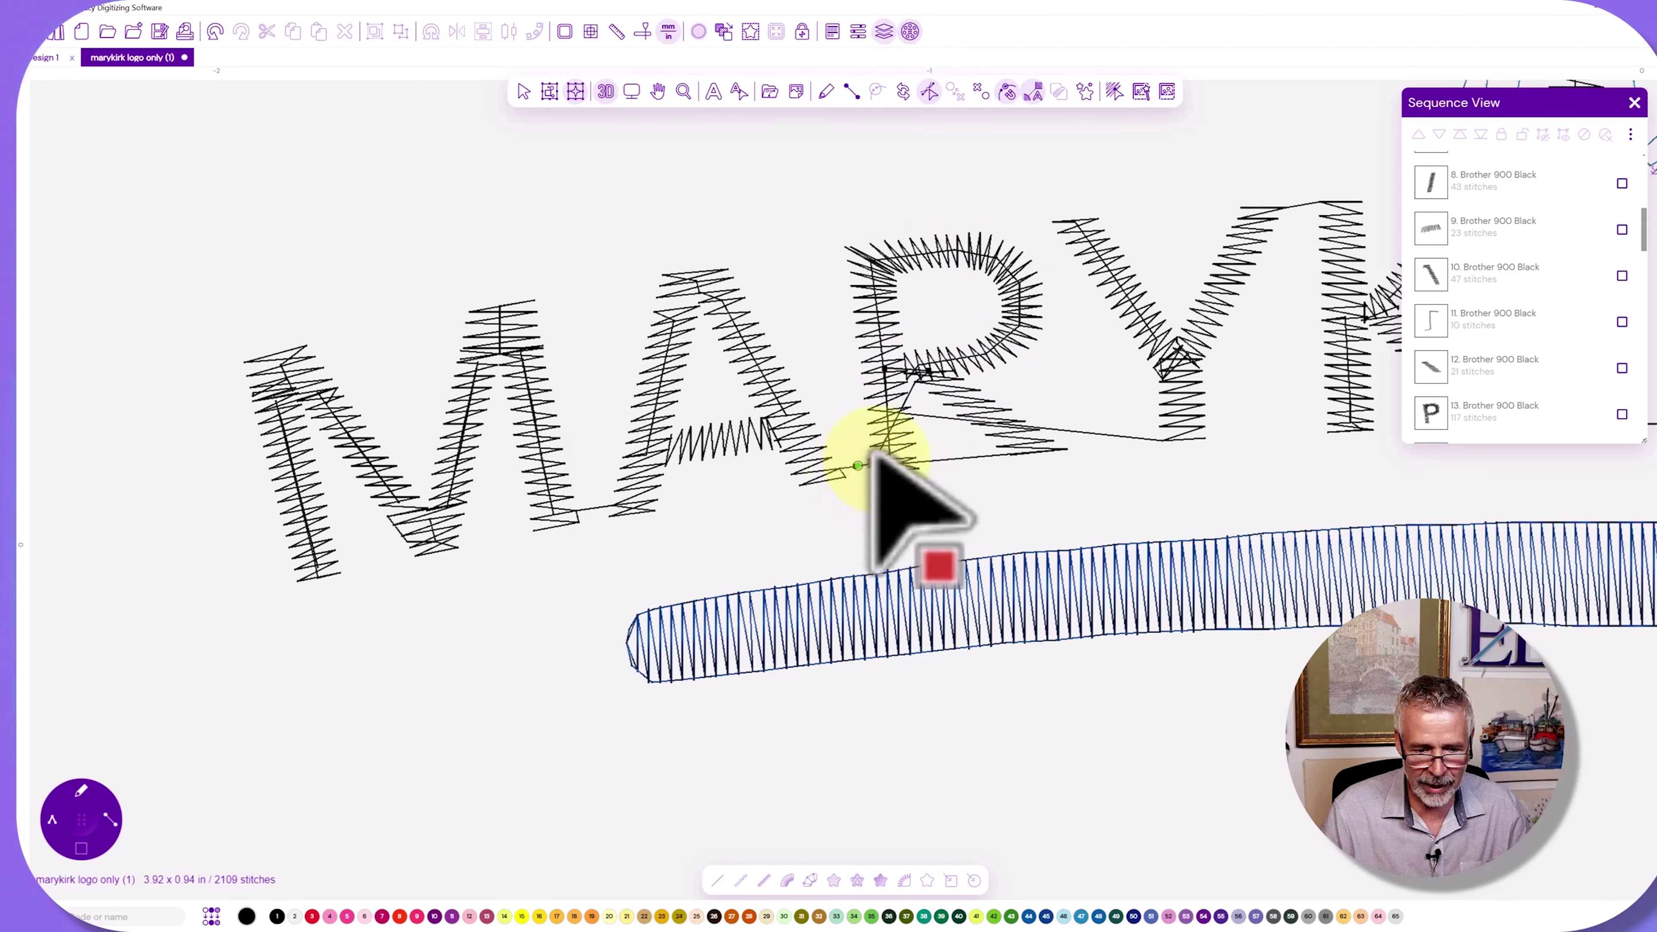
click(924, 370)
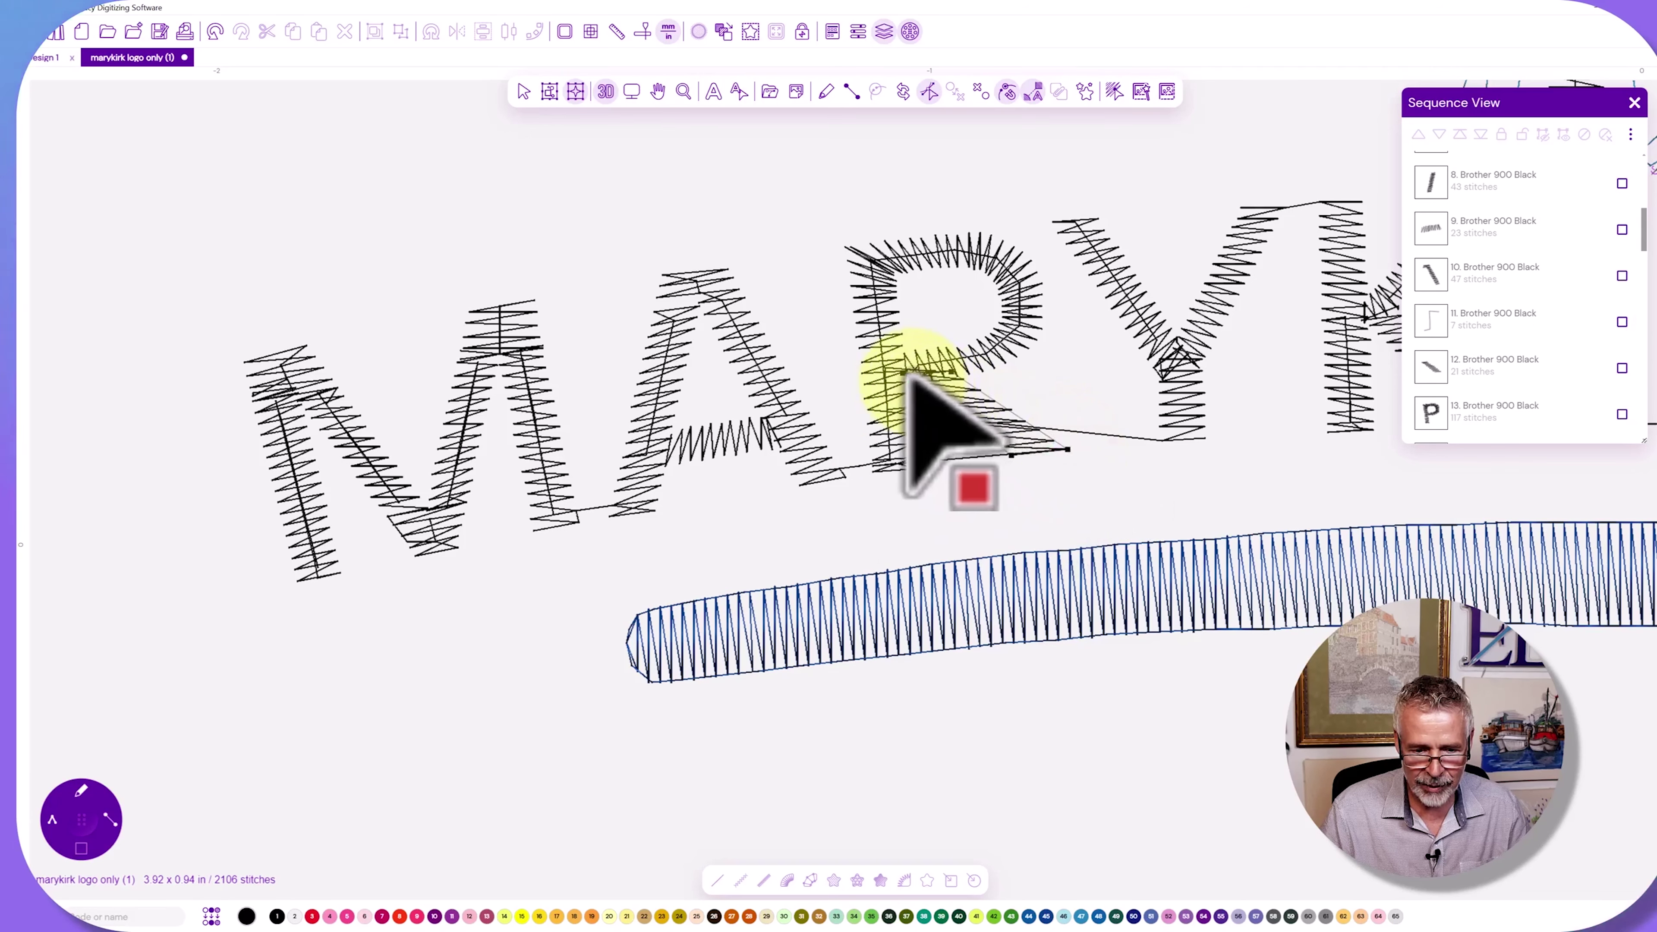
In Path Edit, start the R's stem-and-bowl piece at the bowl's lower inner corner and stop it on the bowl's outer edge facing the Y.
click(933, 352)
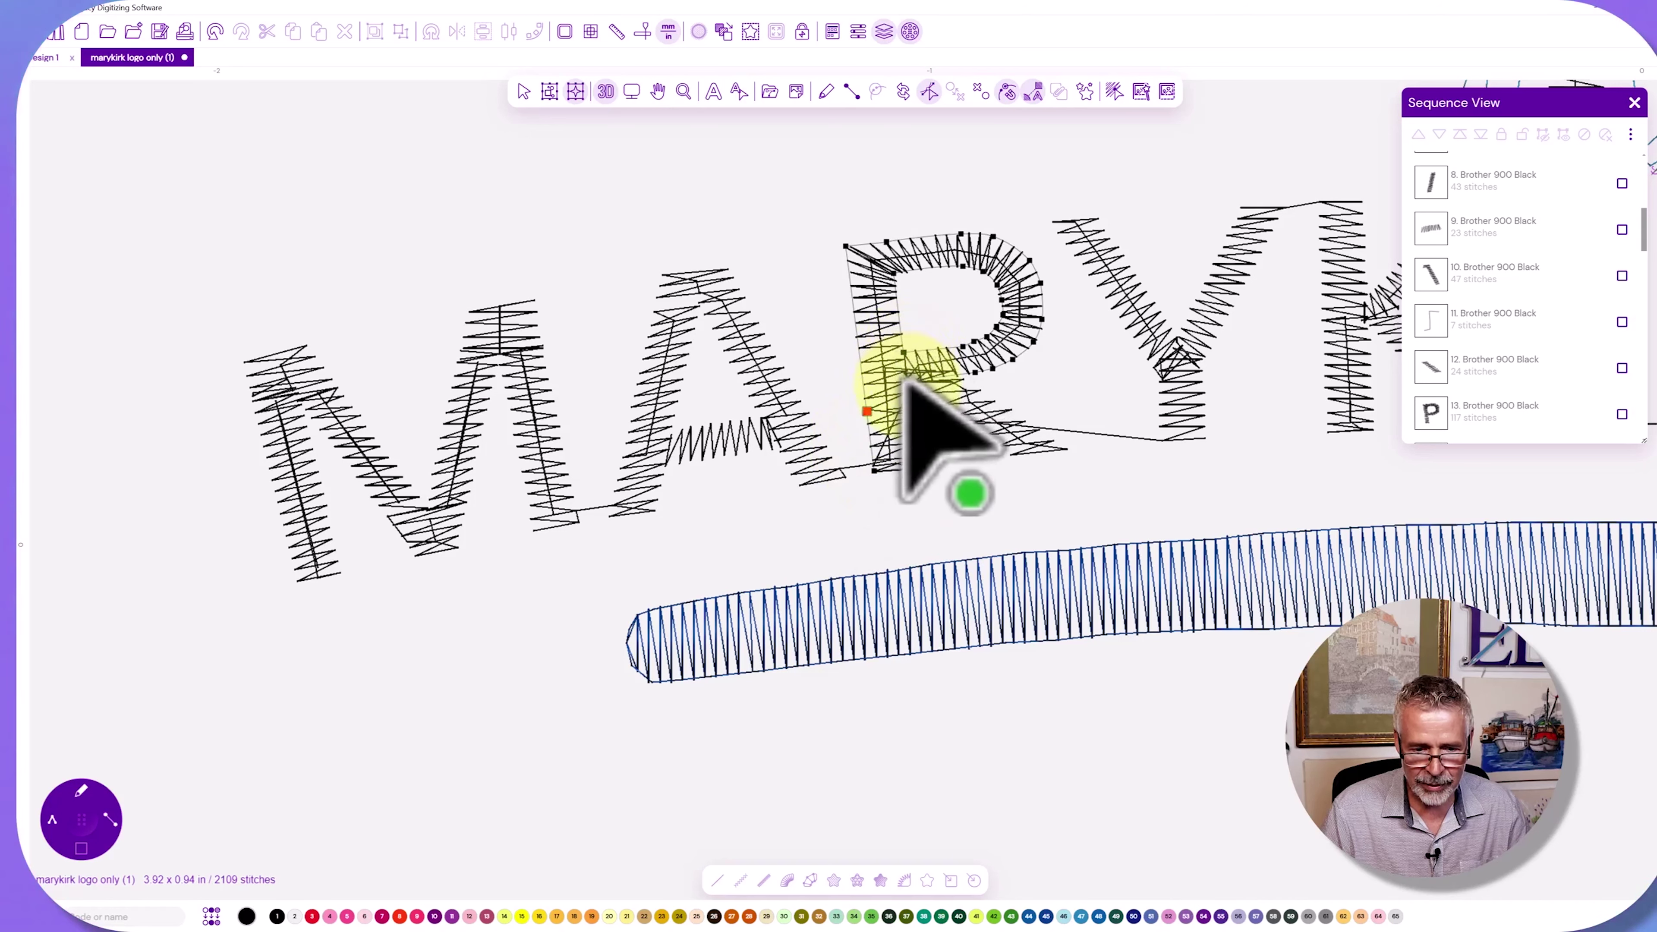
drag(909, 348, 910, 351)
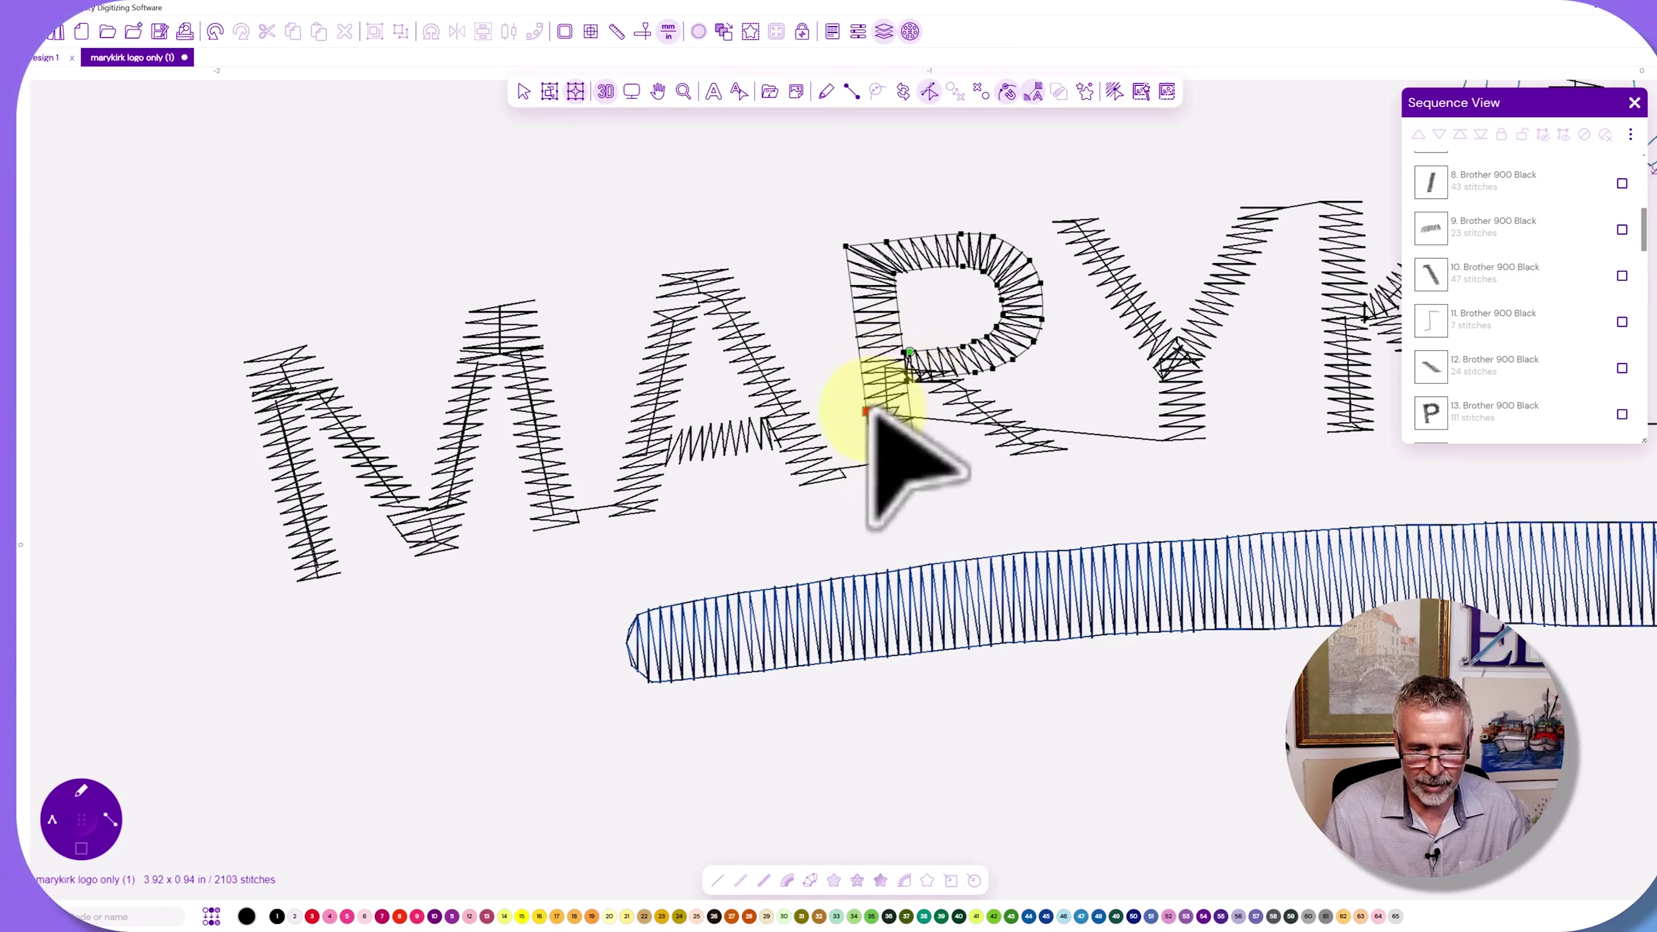
mouse_move(868, 410)
mouse_down()
mouse_move(1049, 282)
mouse_move(1036, 272)
mouse_up()
drag(908, 350, 904, 354)
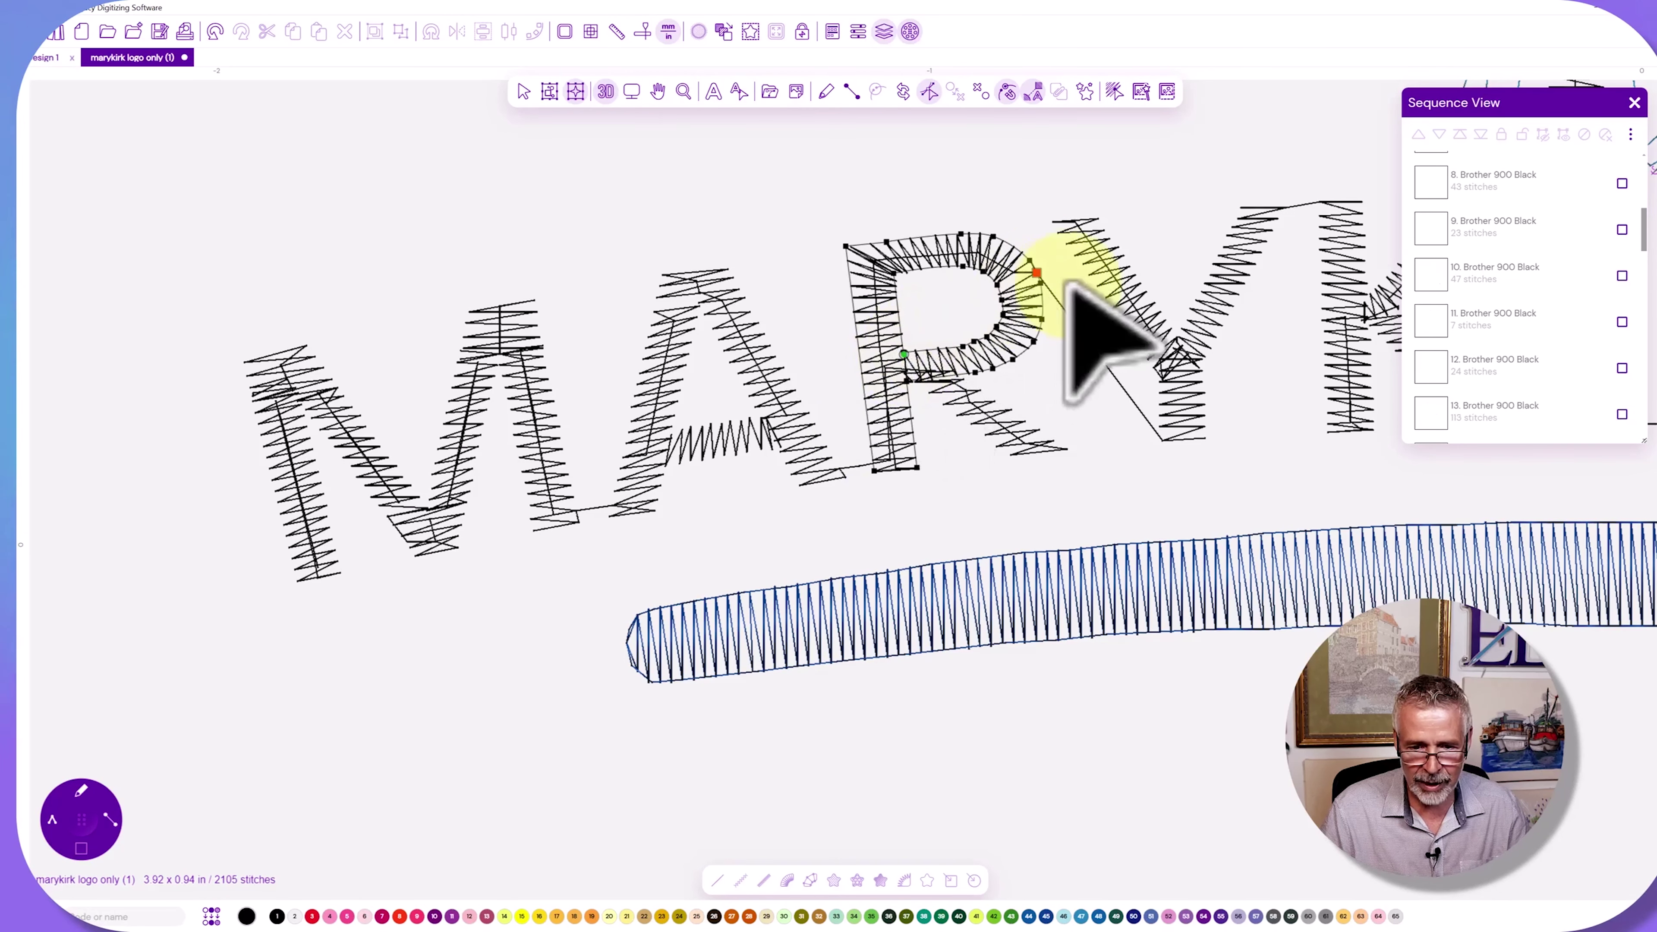
Move the Y's left arm in the sequence to directly after the R's stem-and-bowl piece, ahead of the Y's stem.
click(1111, 295)
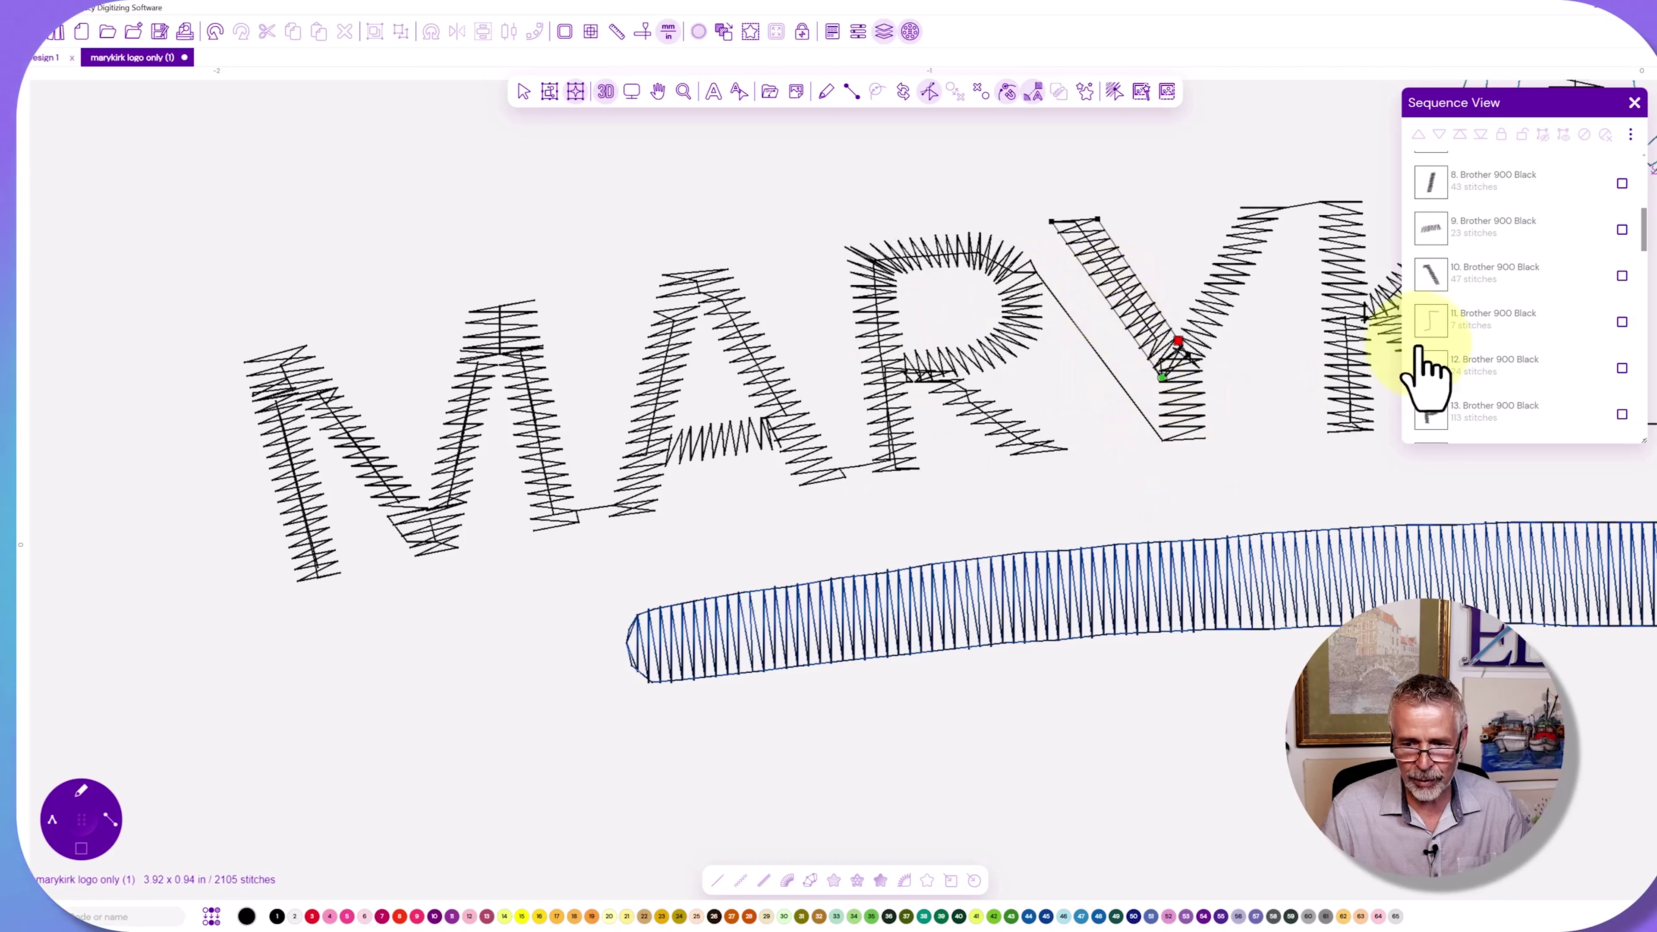
scroll(1512, 346, down, 4)
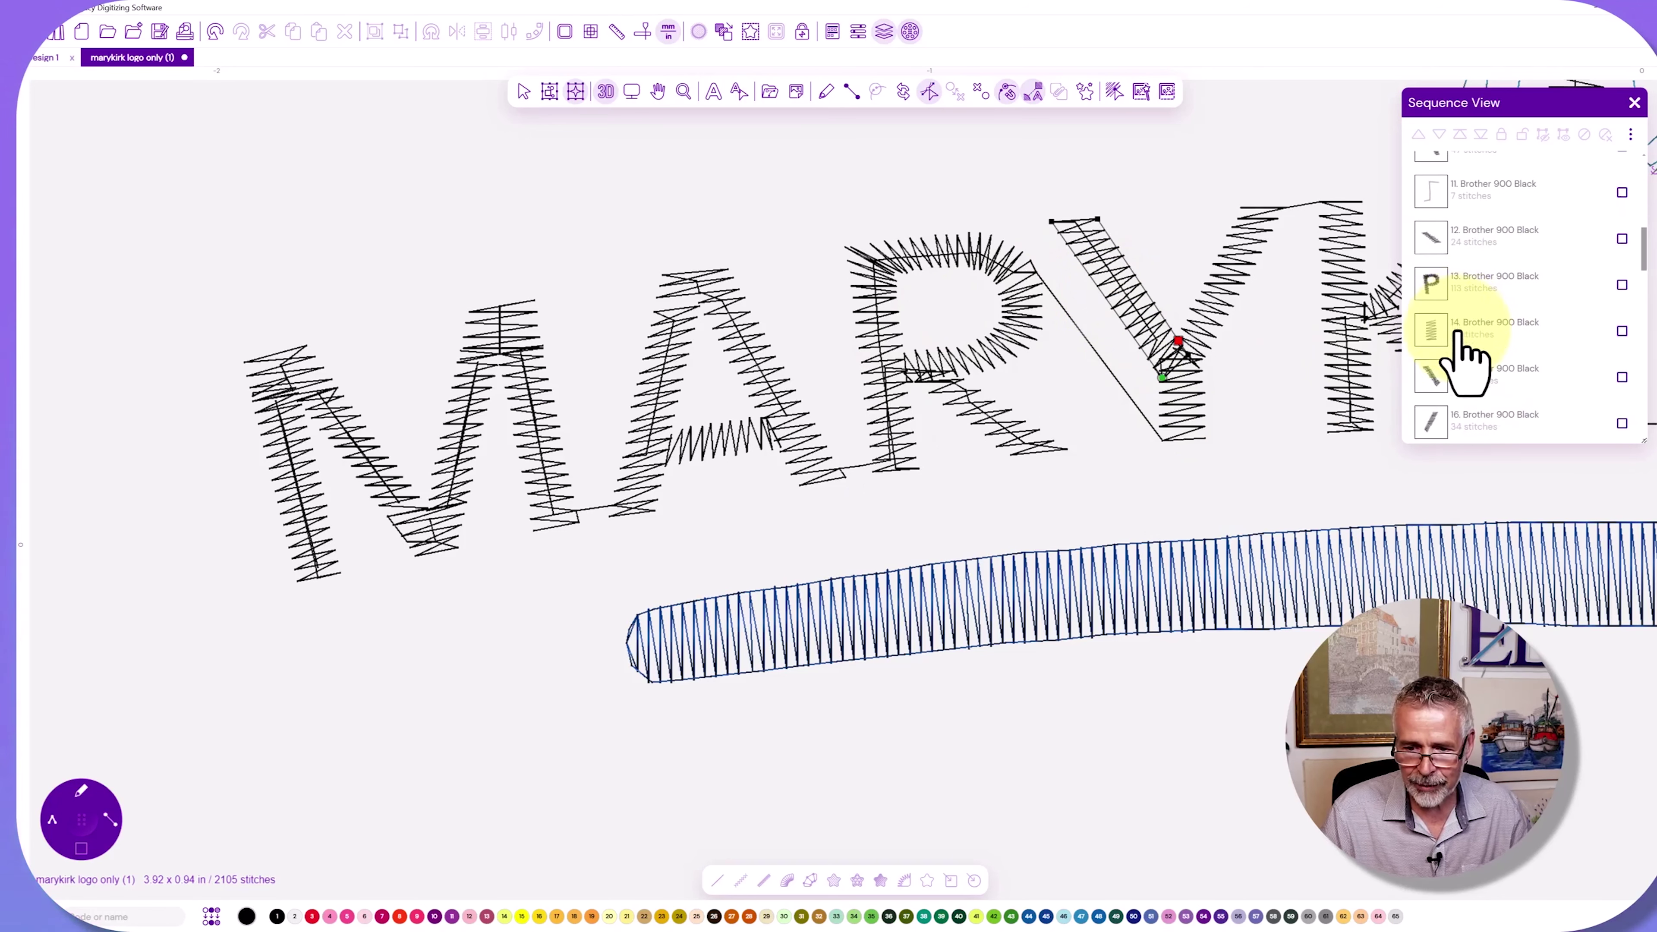
click(1439, 277)
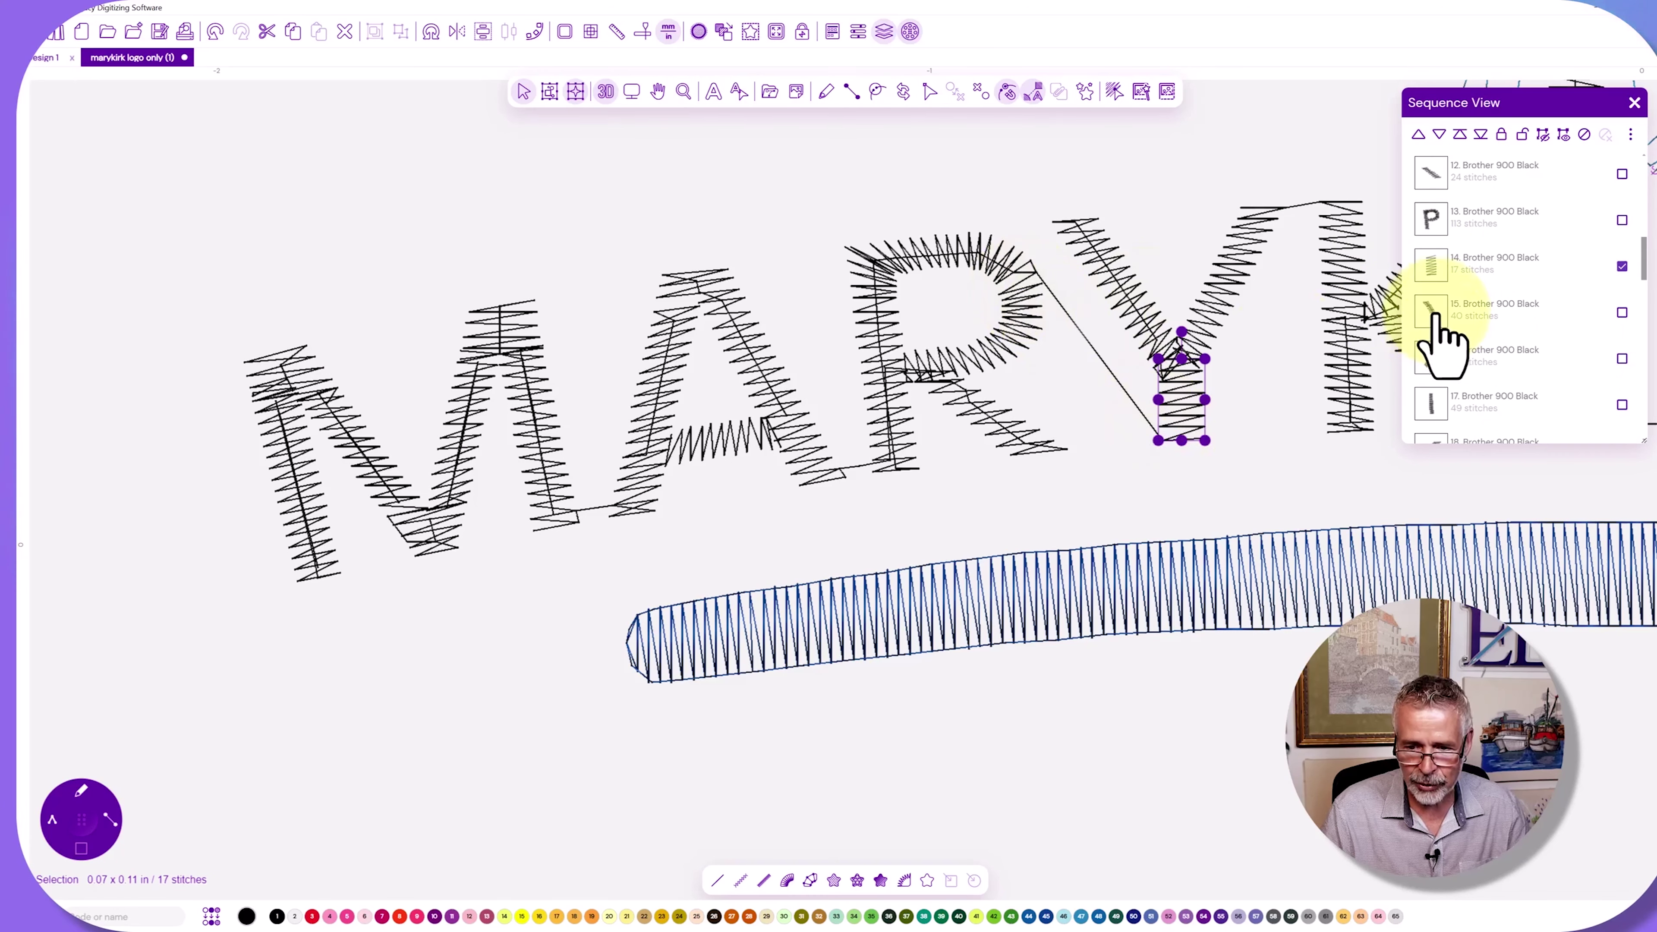
drag(1435, 333, 1487, 261)
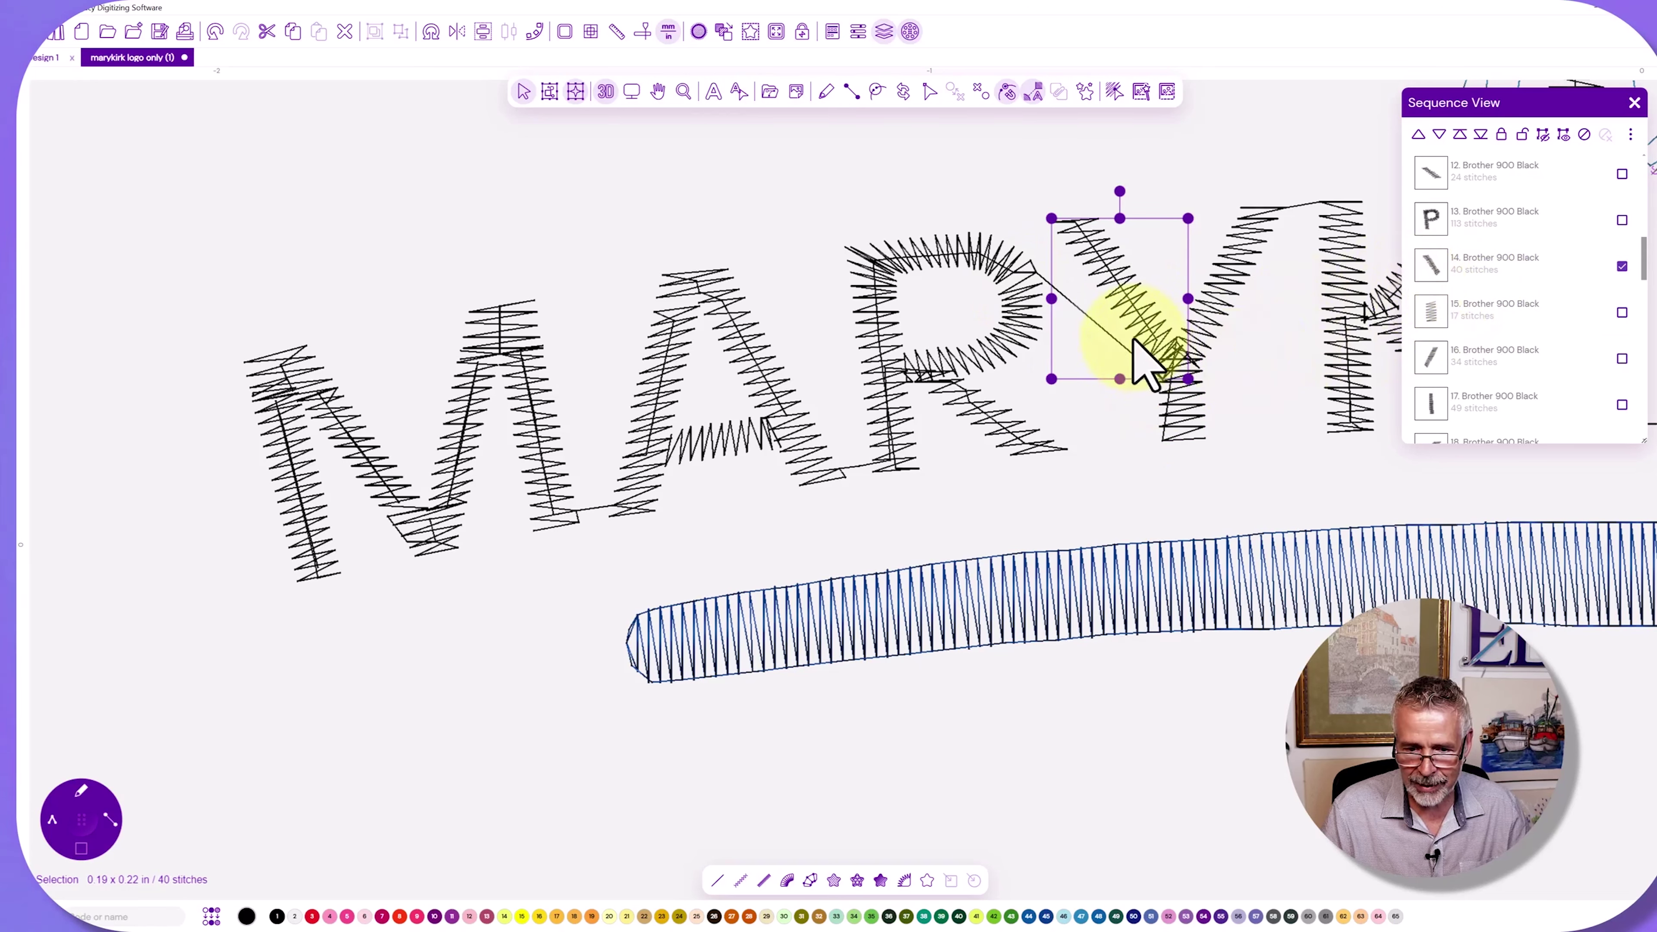
In Path Edit, start the Y's left arm near its top facing the R, and run the right arm from the junction to its K-side tip.
click(876, 92)
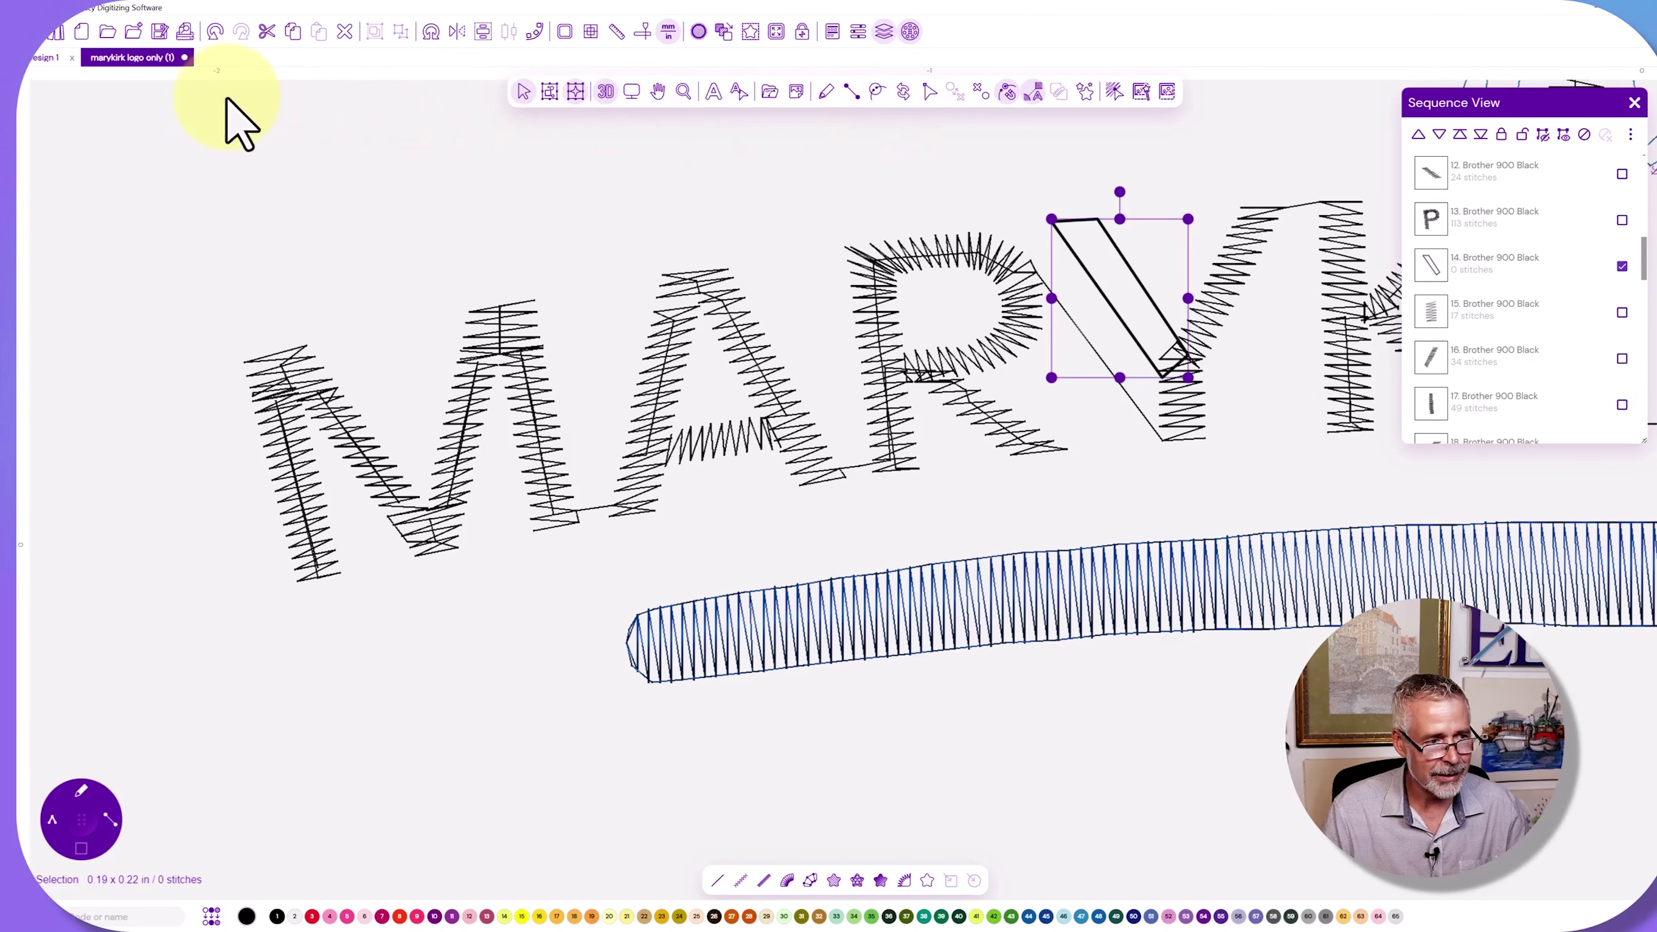
click(216, 32)
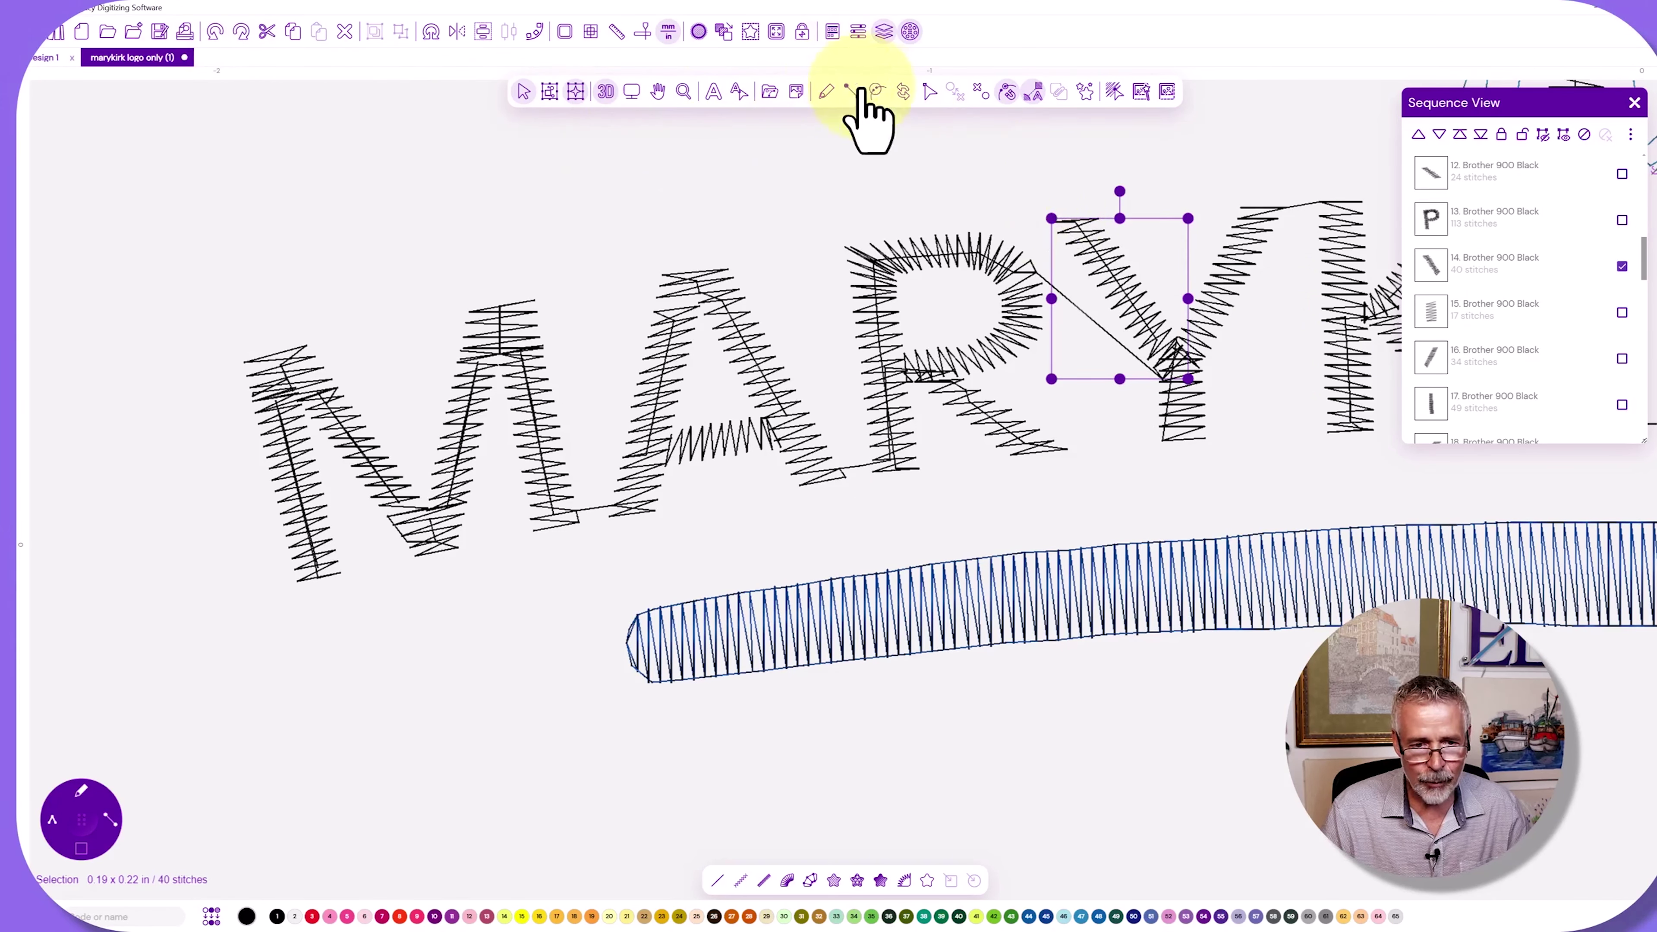
click(931, 95)
click(958, 123)
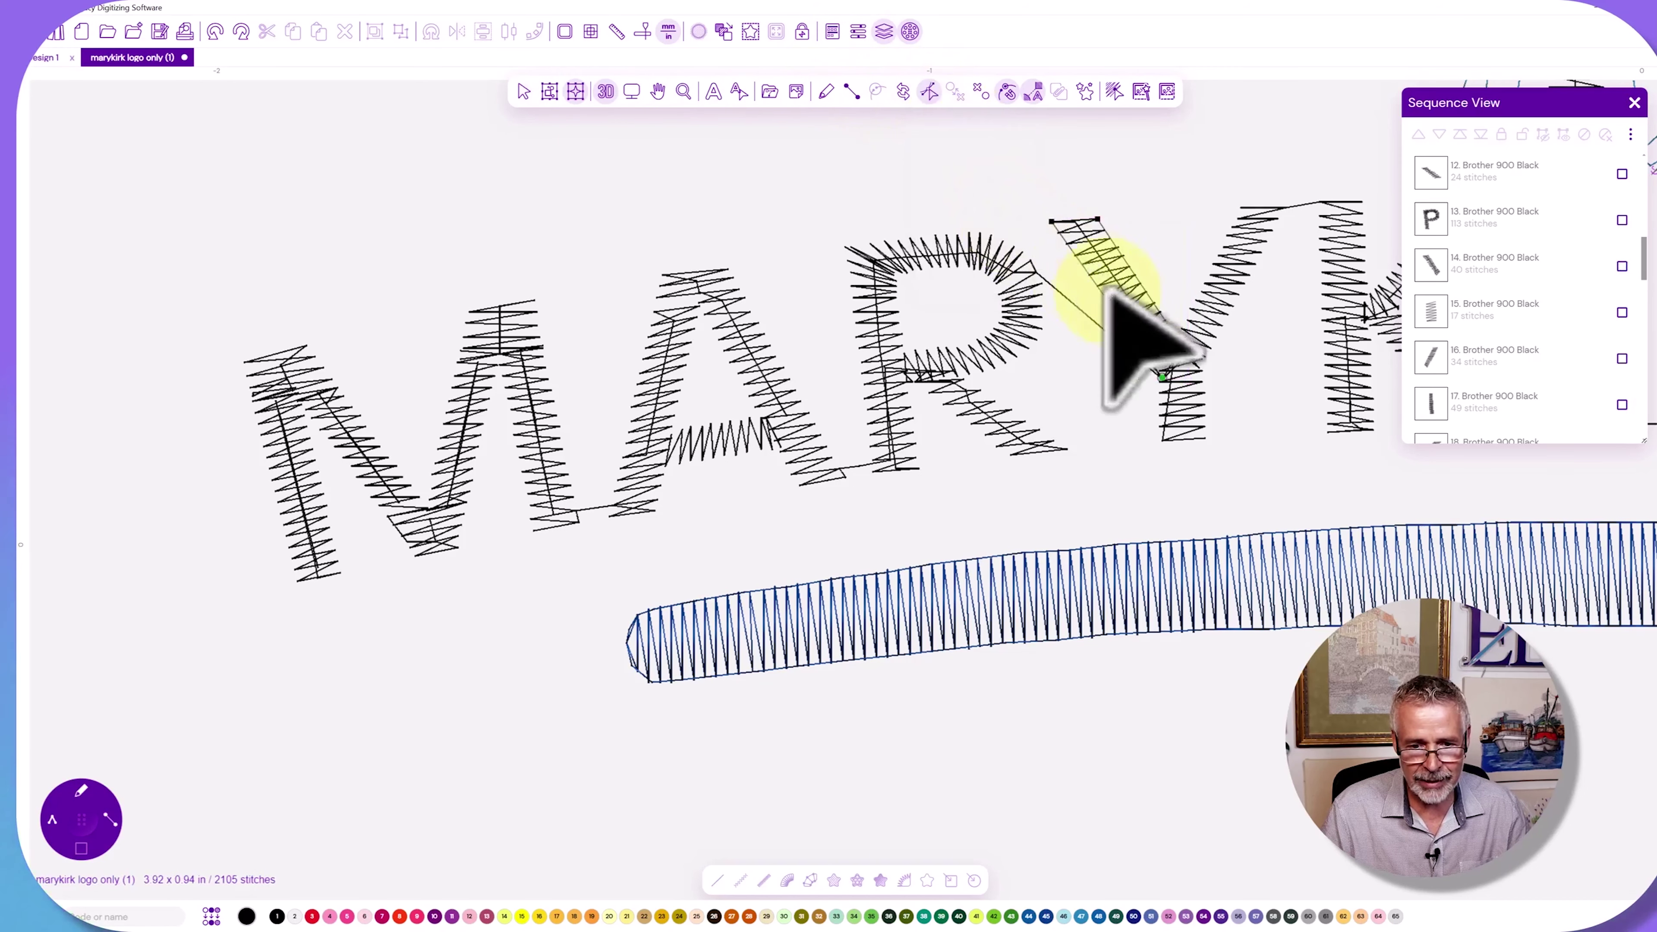
click(1074, 256)
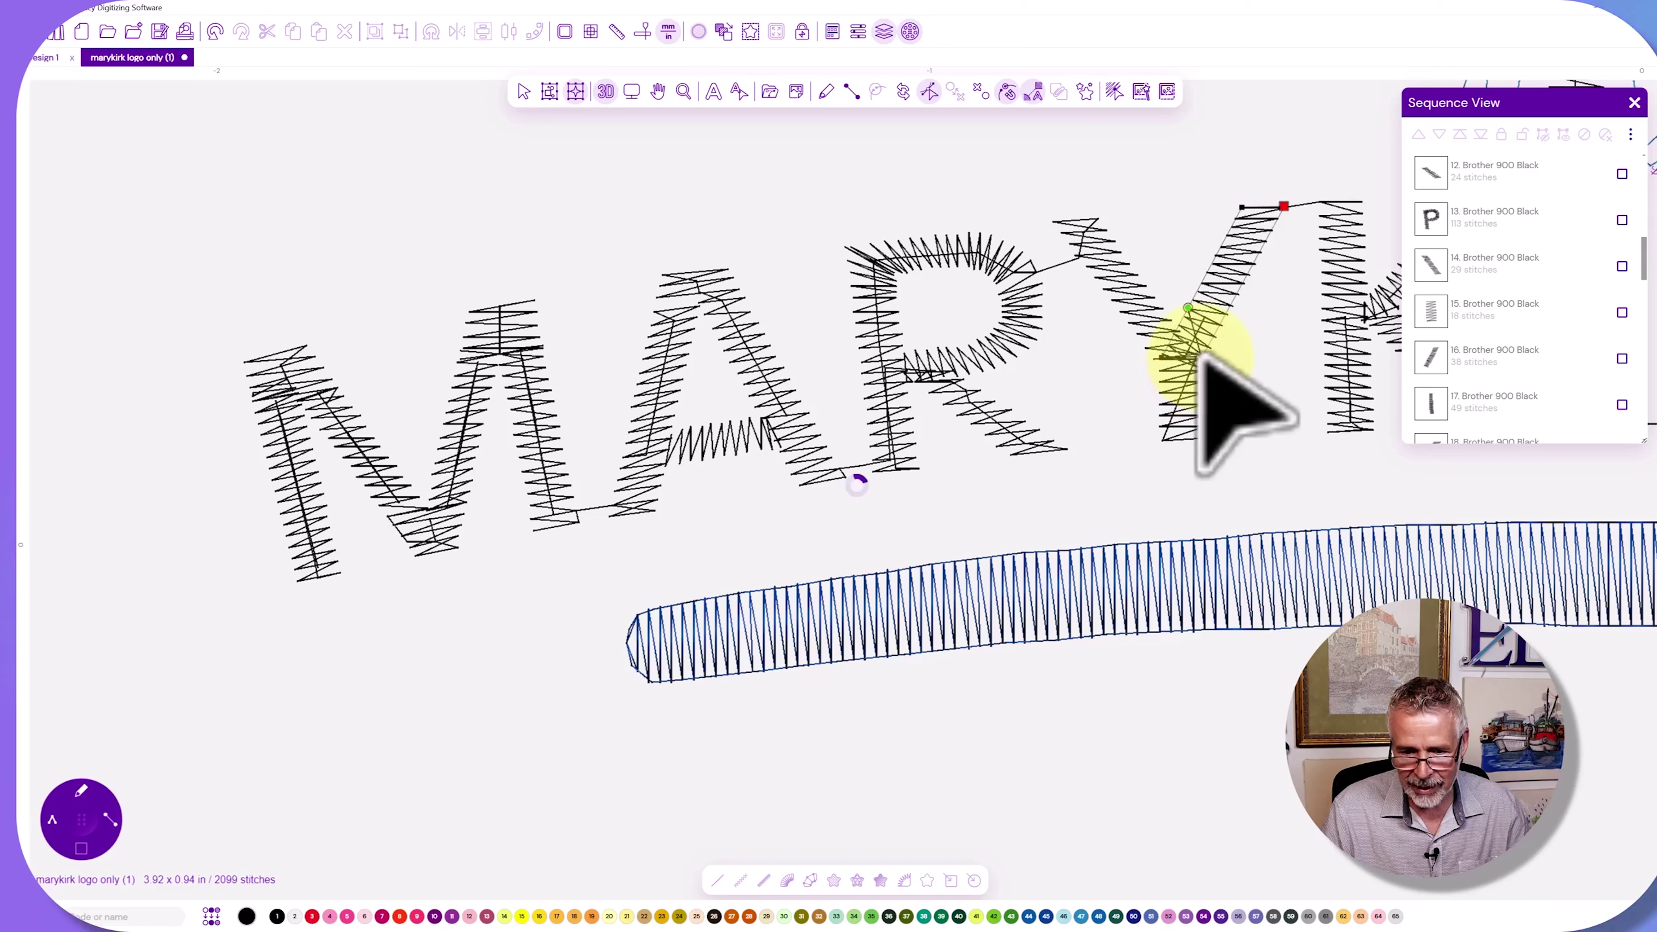
drag(1189, 307, 1166, 351)
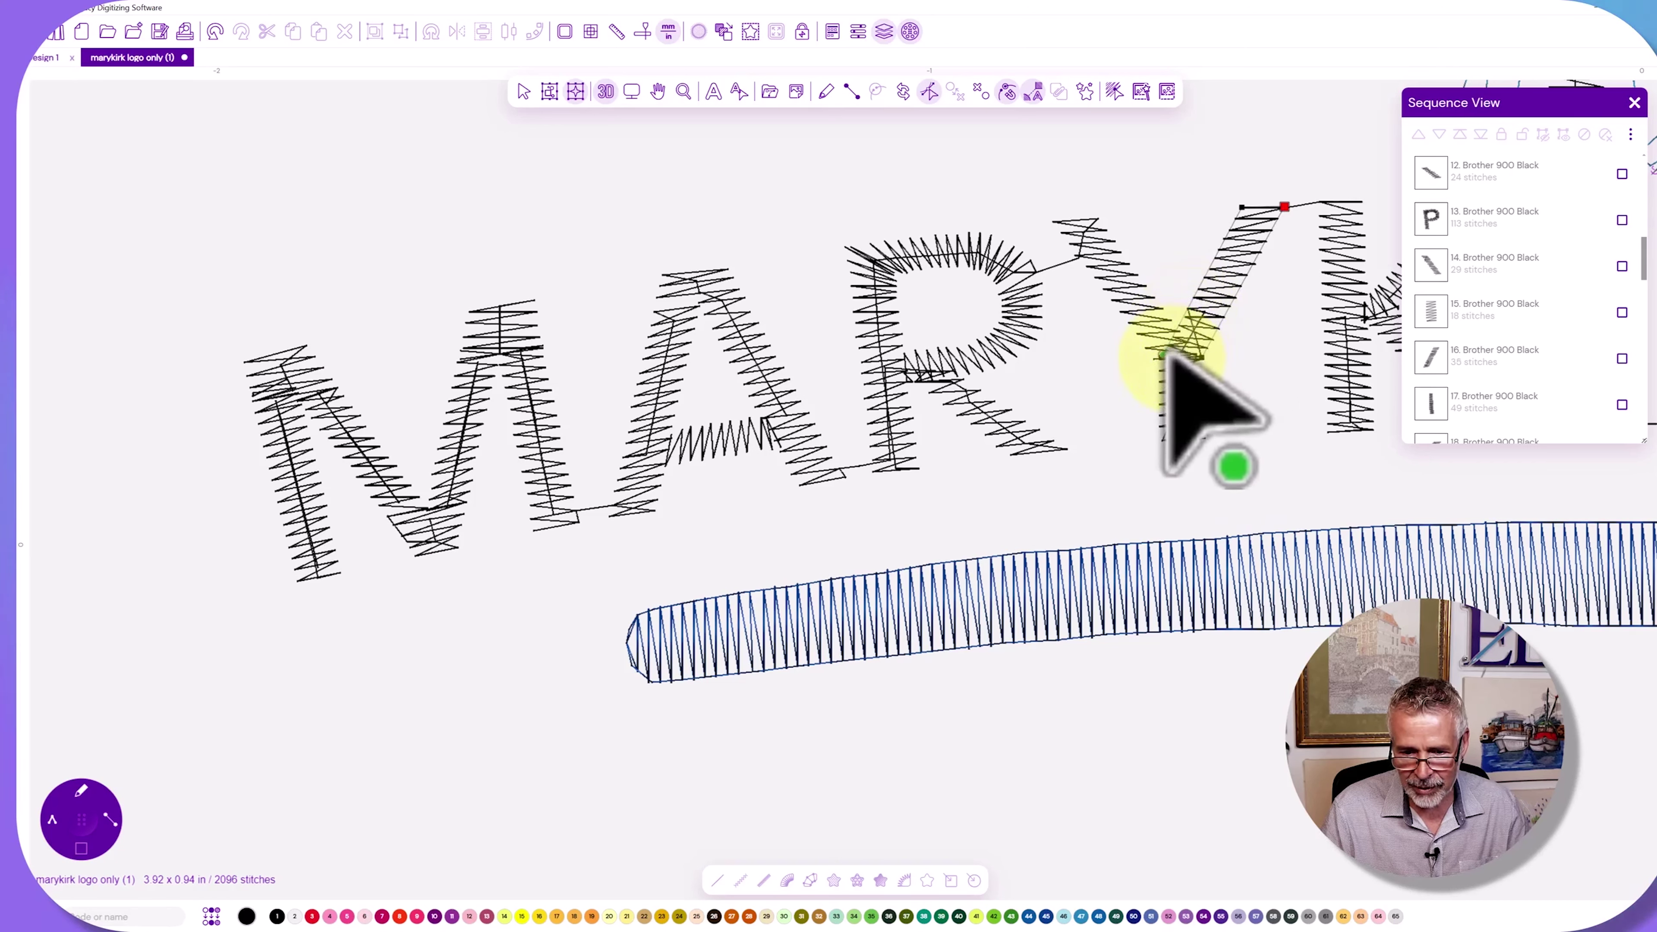
drag(1279, 204, 1278, 220)
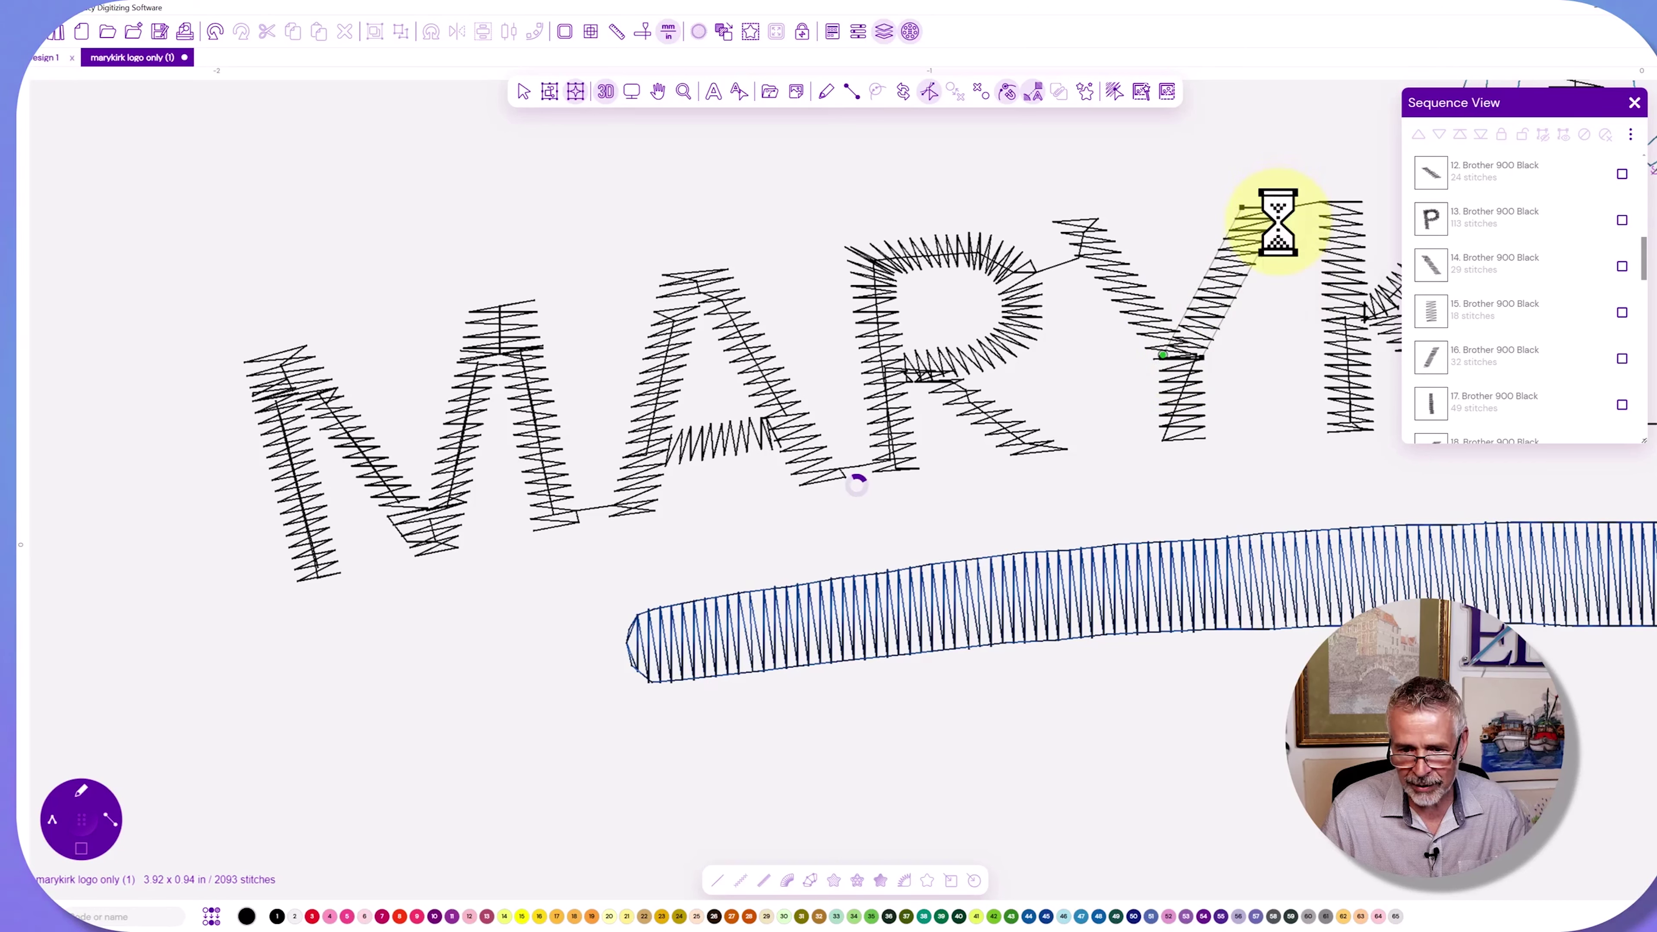
Start the first K's stem just below its upper corner facing the Y, and start its upper arm where it meets the stem.
click(1323, 218)
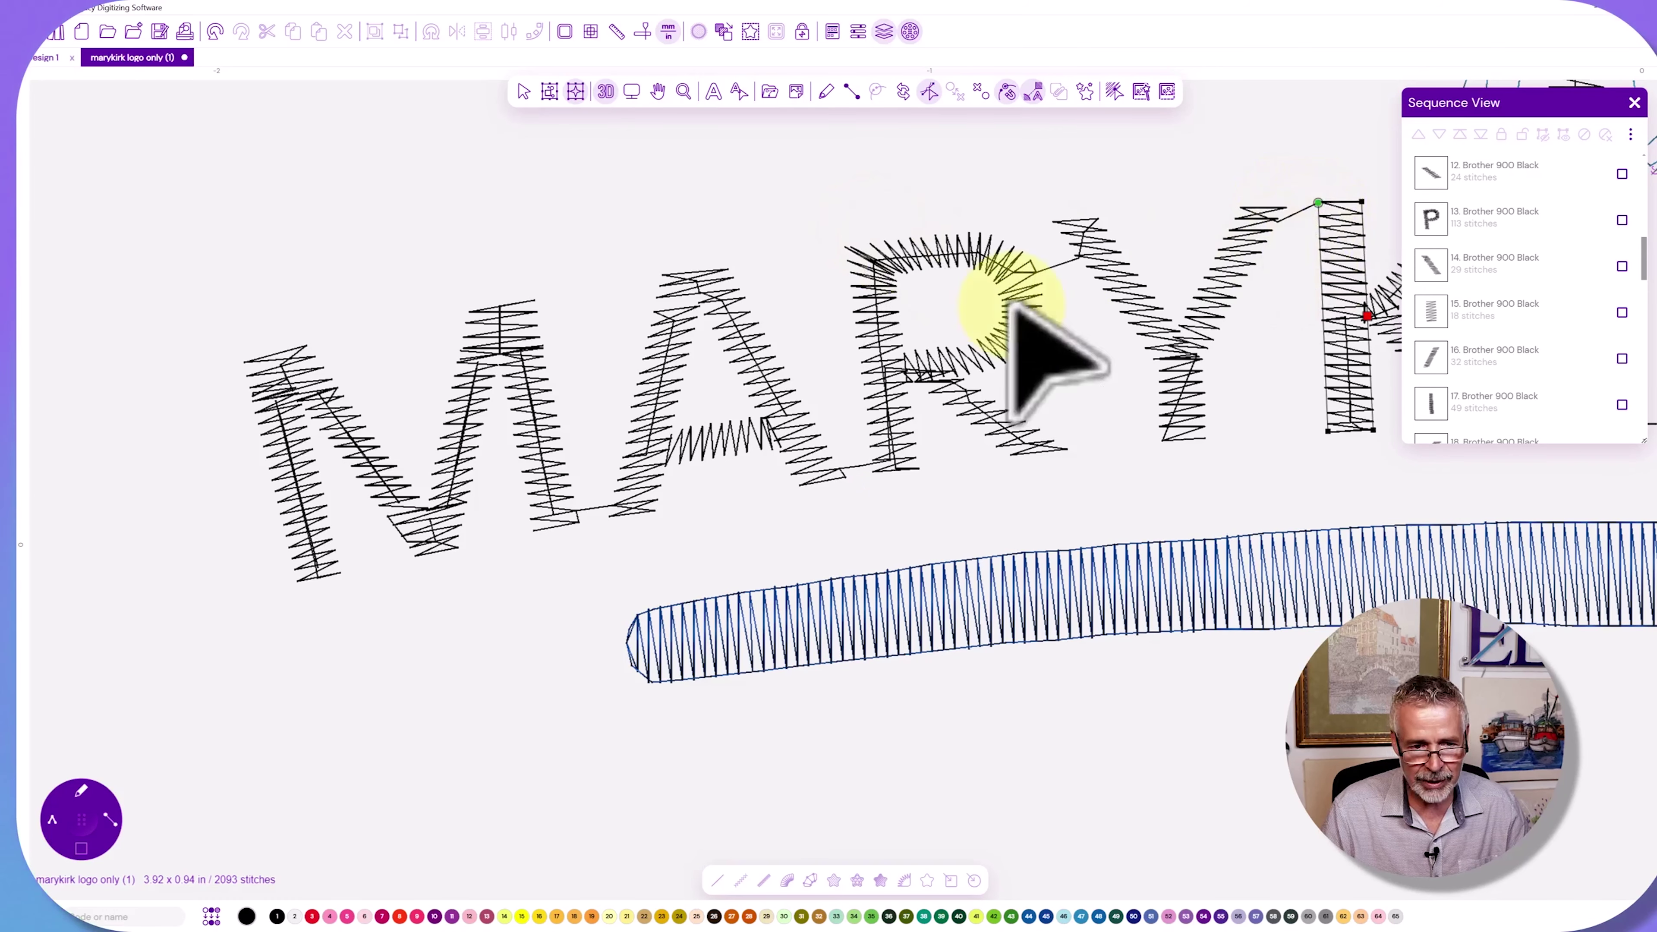
scroll(1090, 549, right, 4)
scroll(1088, 499, right, 4)
click(797, 203)
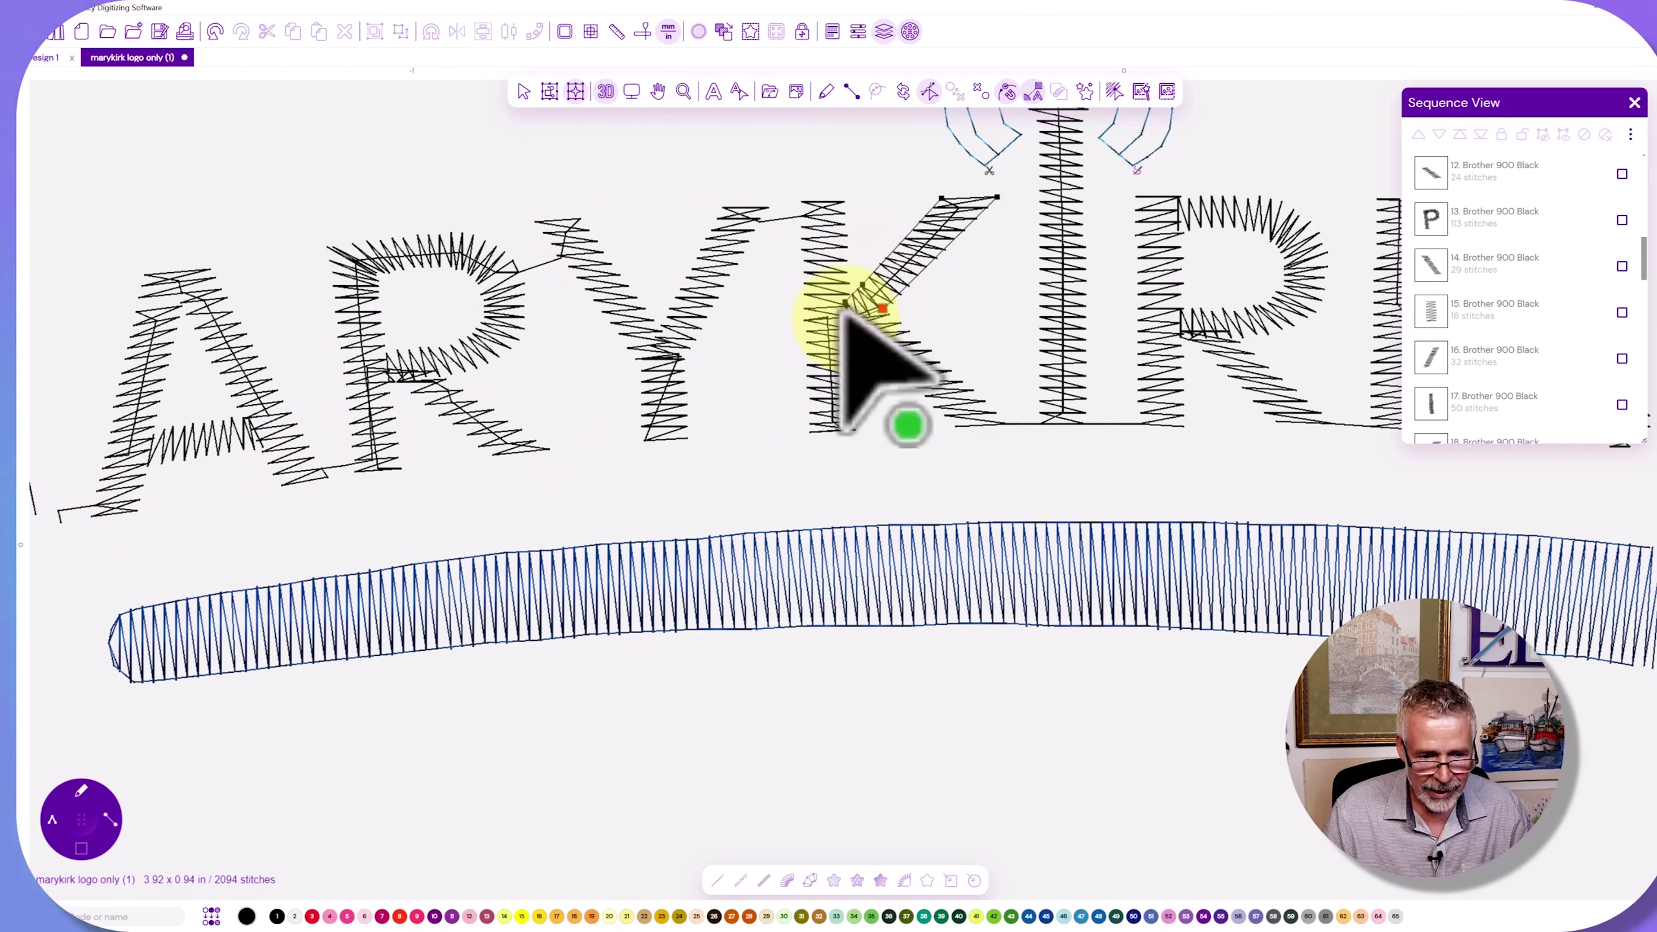
click(857, 318)
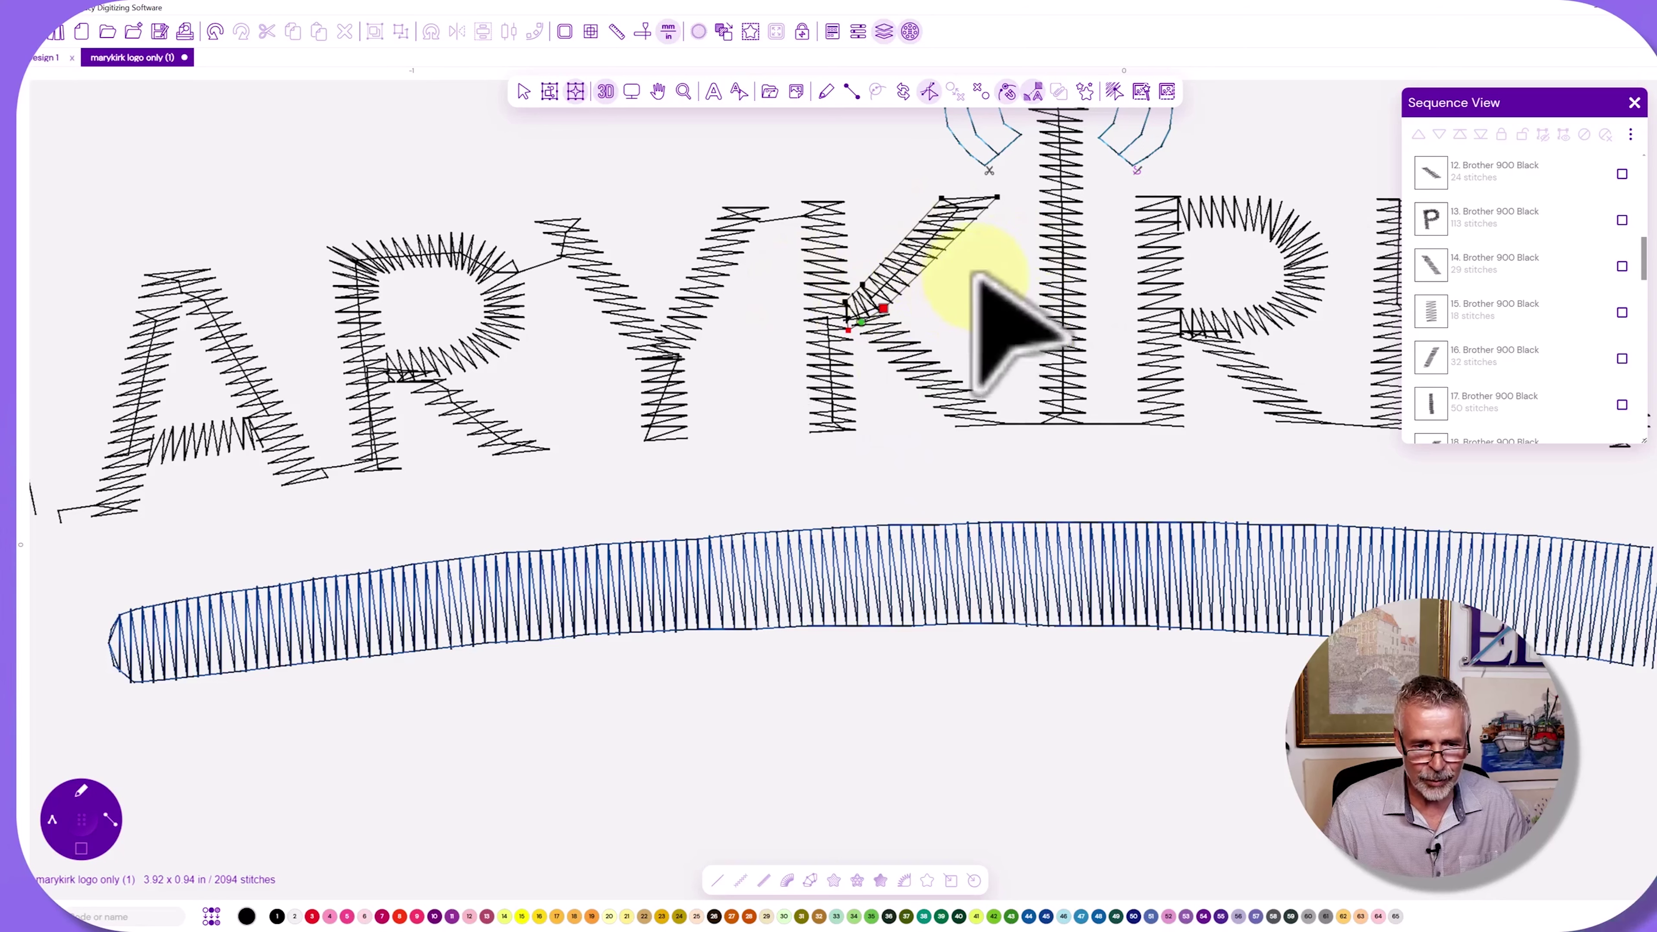
Move the stop point of the first K's lower leg slightly above the foot's outer corner, facing the I.
click(932, 397)
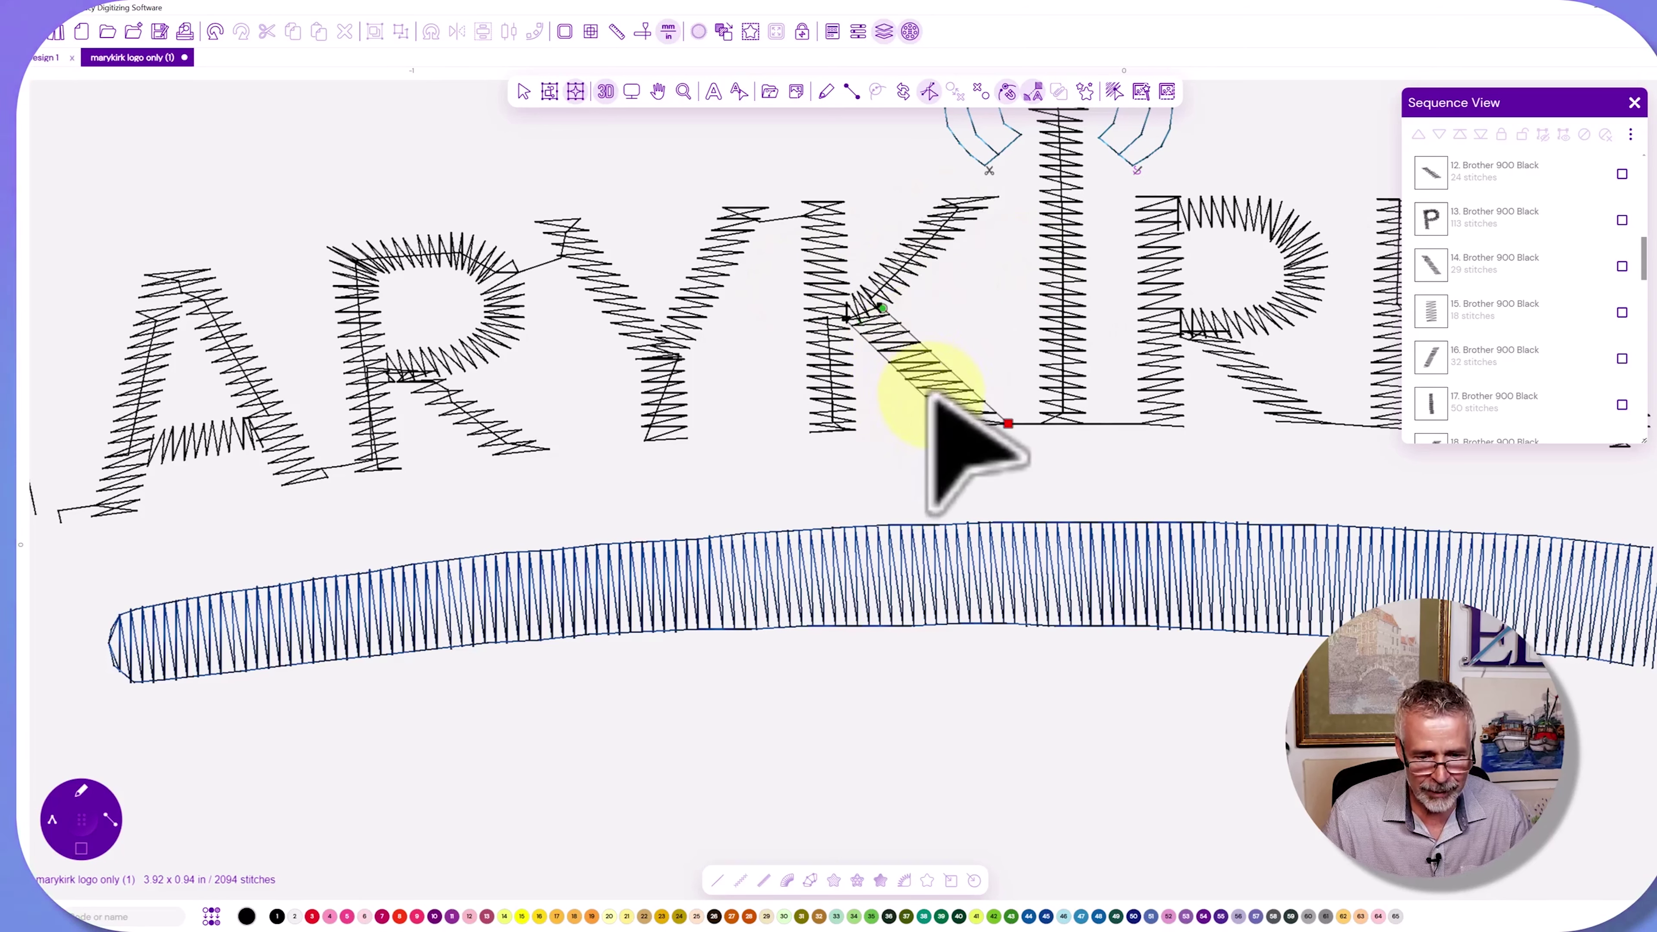
click(1008, 423)
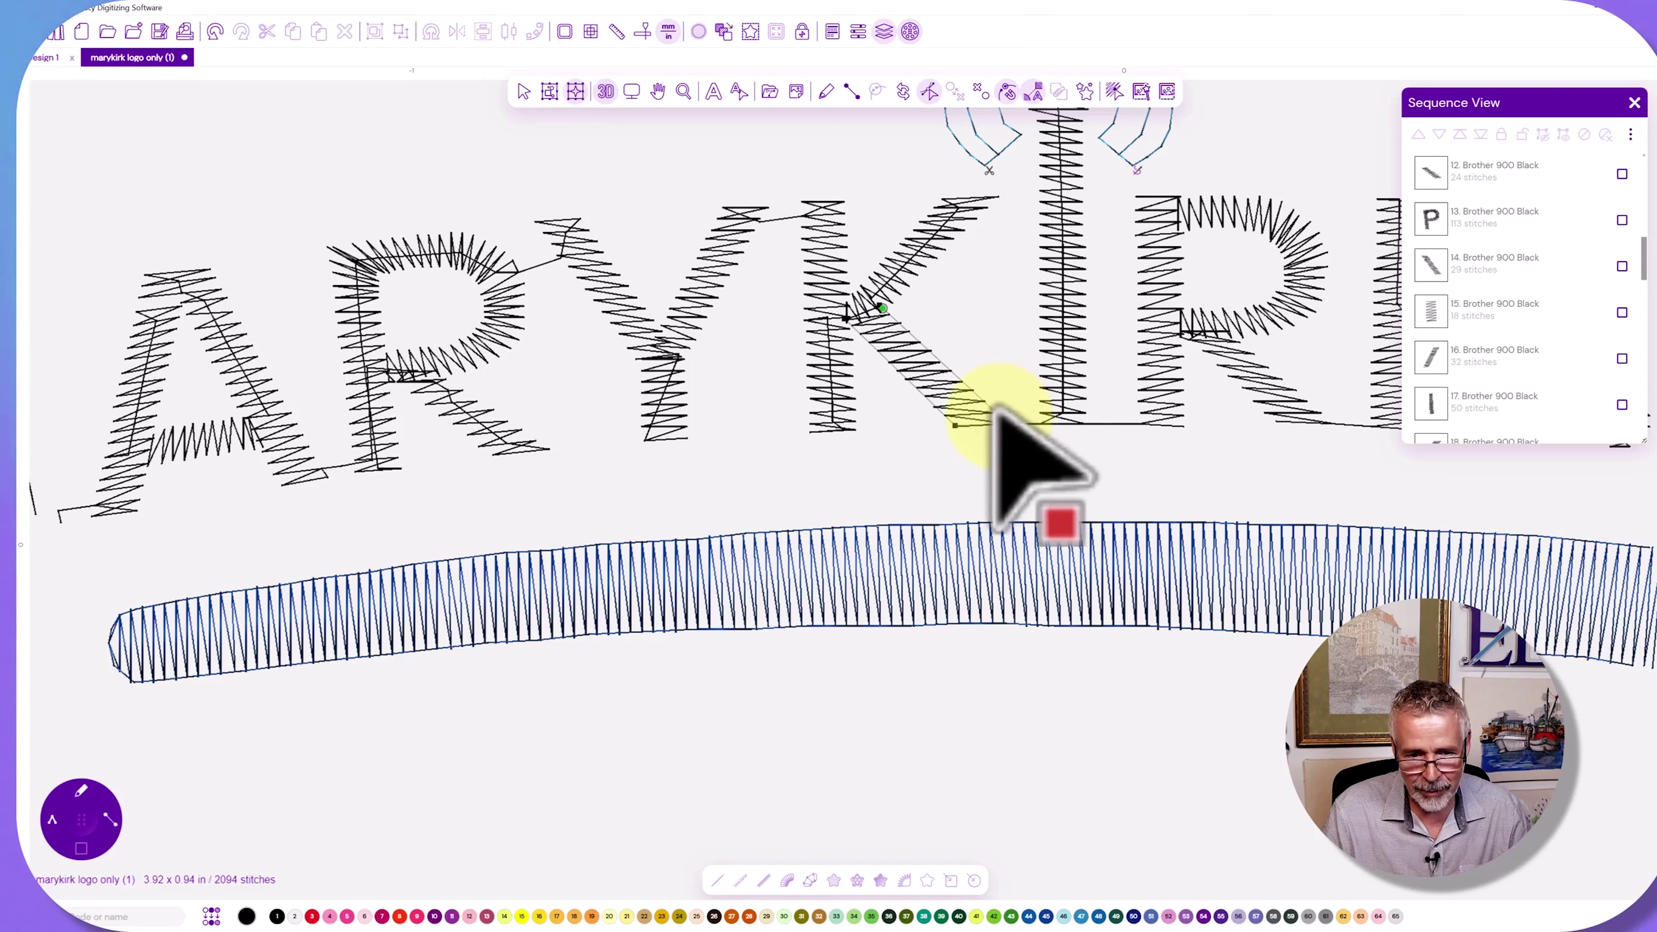
click(999, 416)
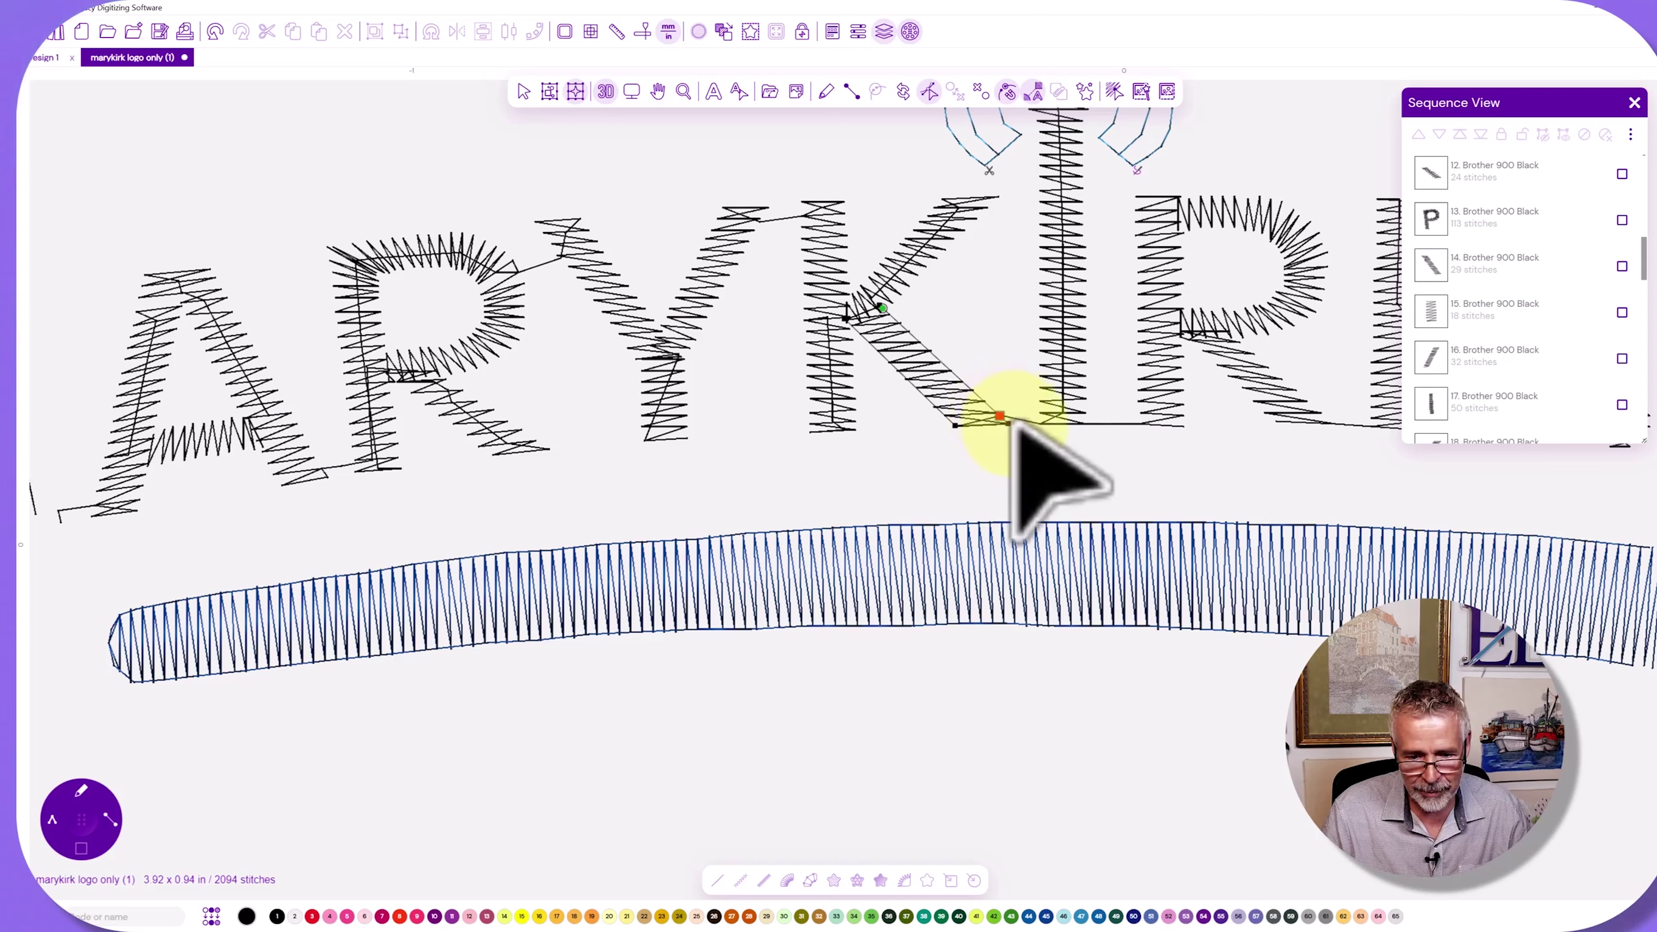
Start the I slightly above its base on the K side and stop it at the same height on the R side.
click(1043, 418)
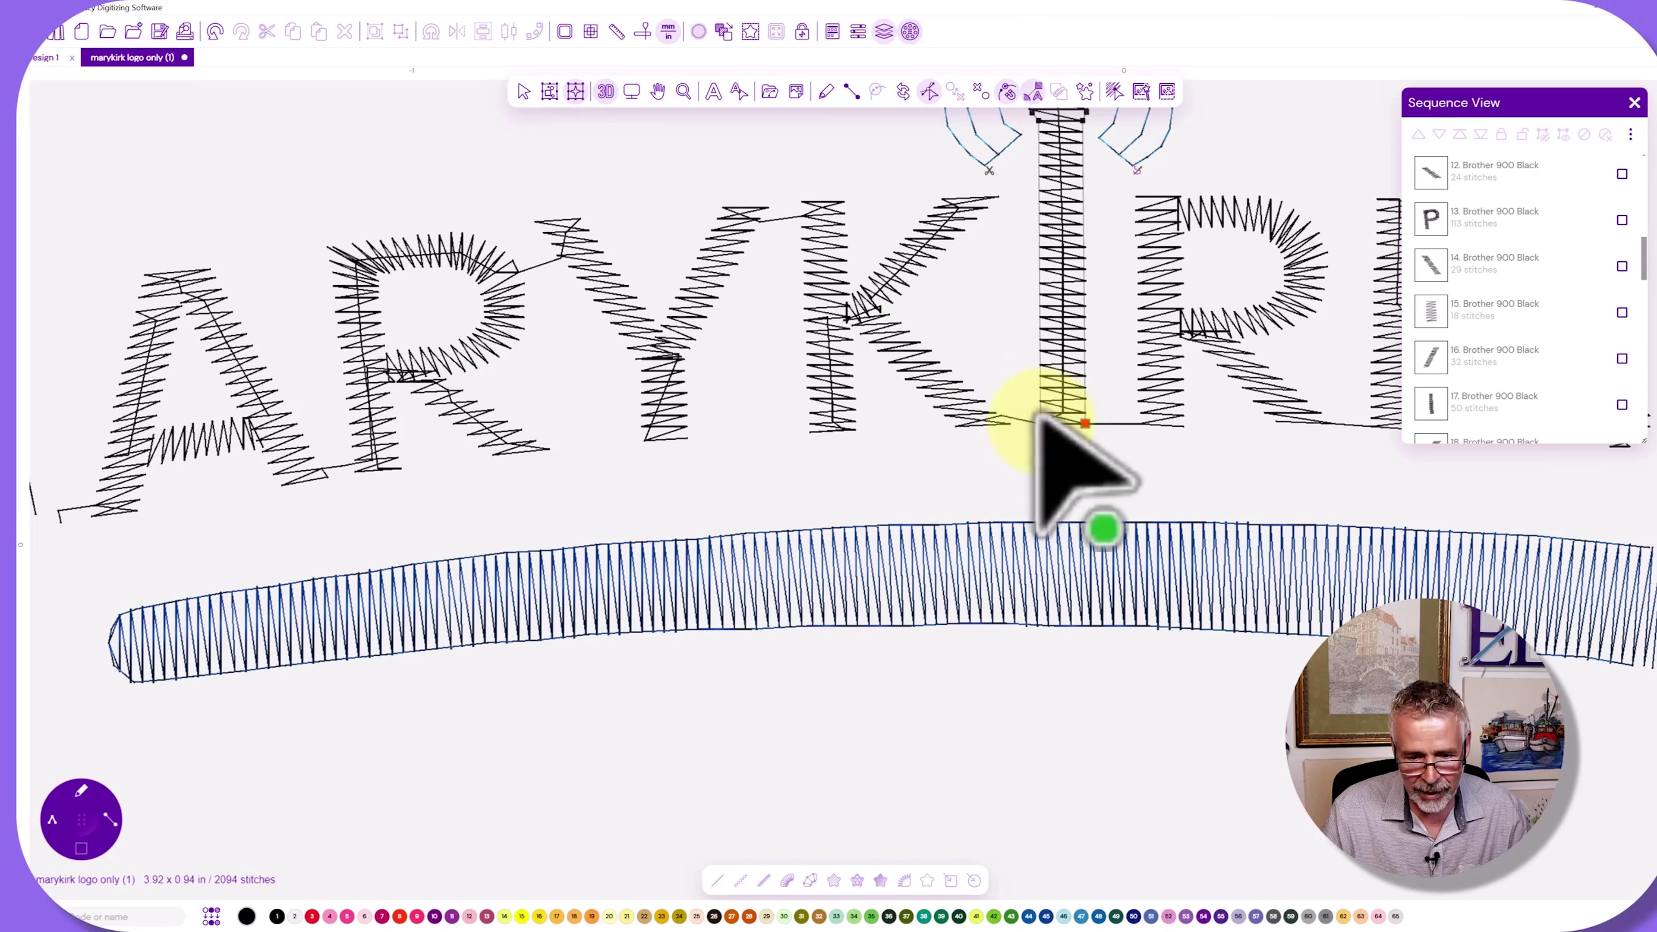
click(1040, 413)
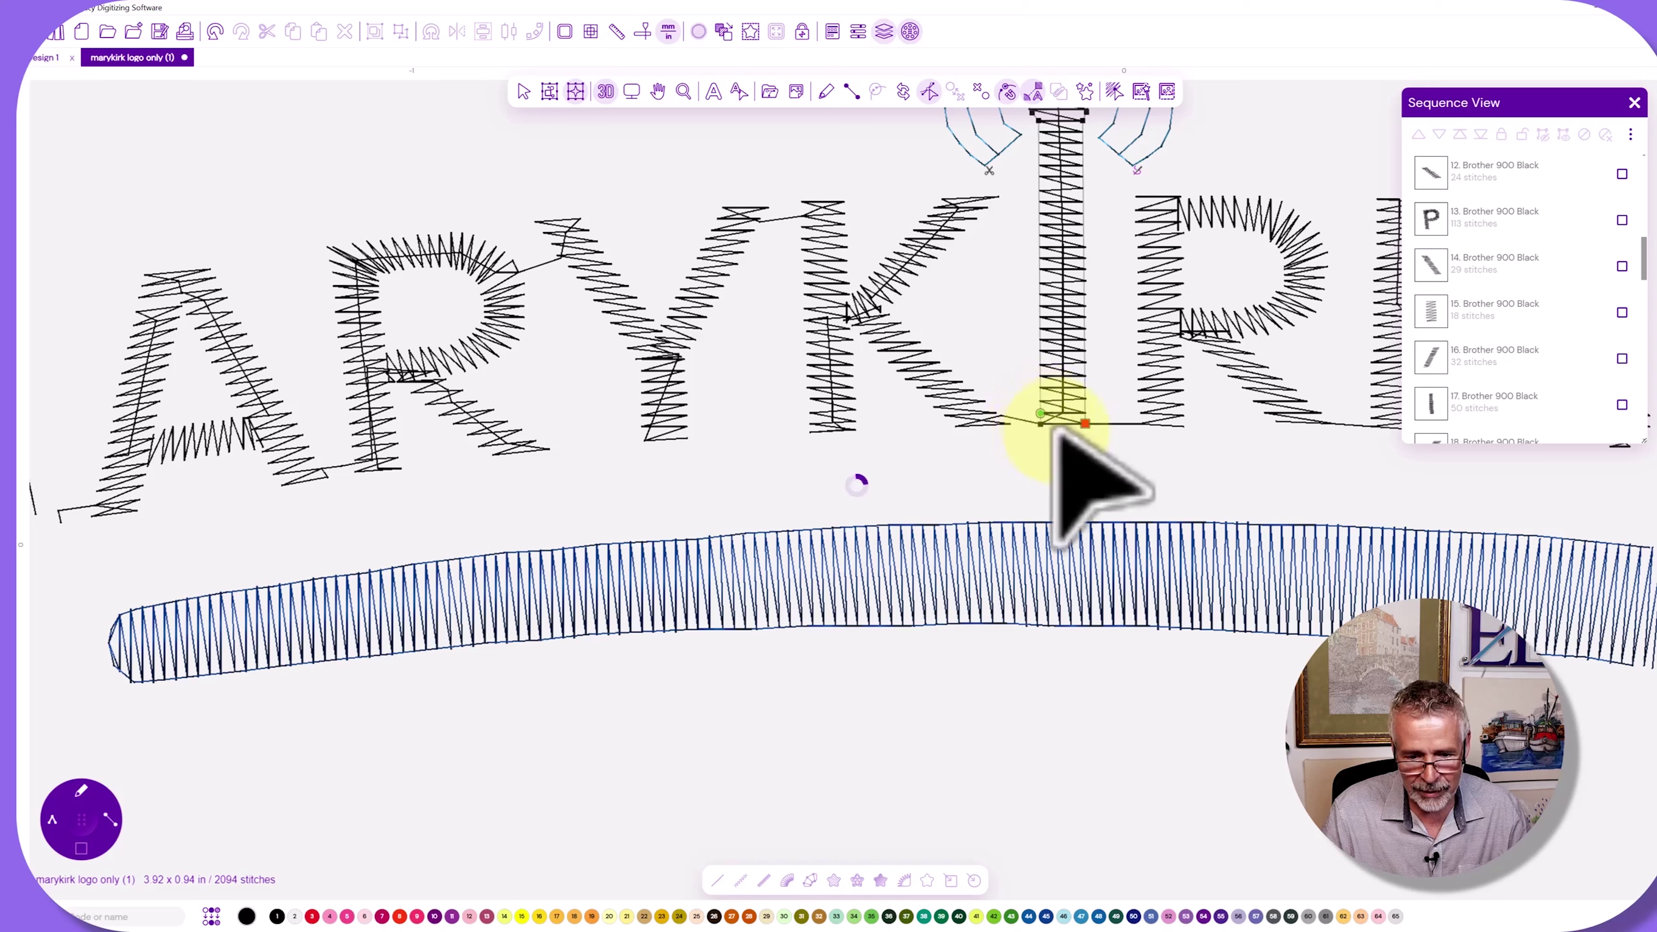
click(1085, 412)
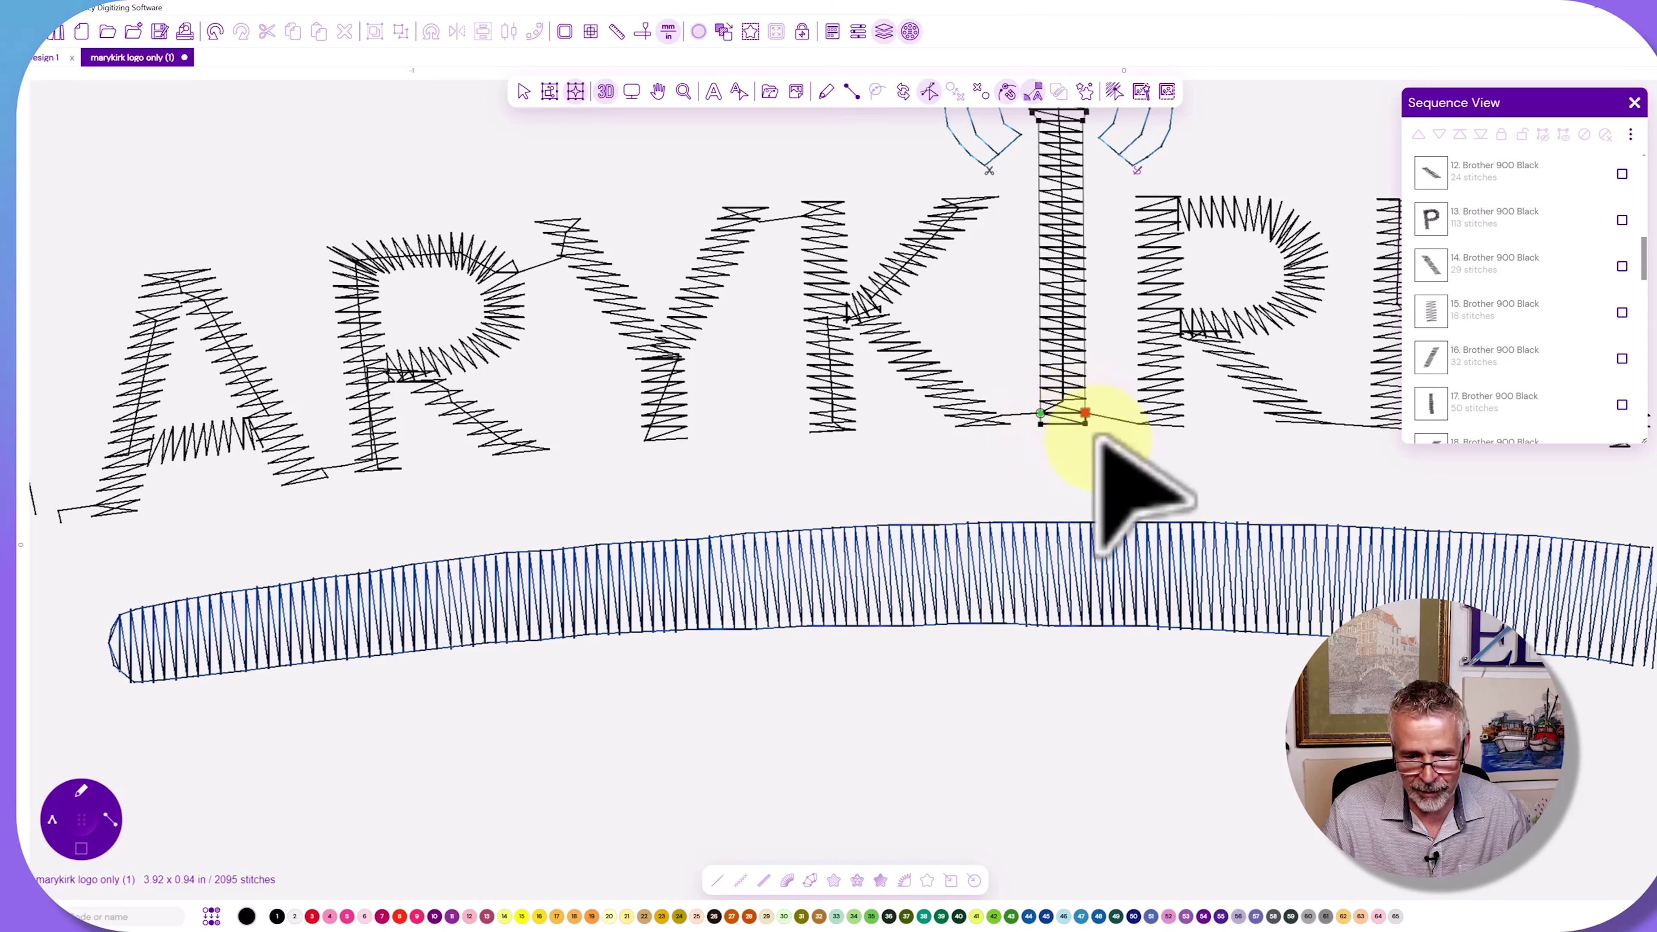
Convert the second R's stem and bowl to plain outlines and weld them into one shape.
click(1141, 417)
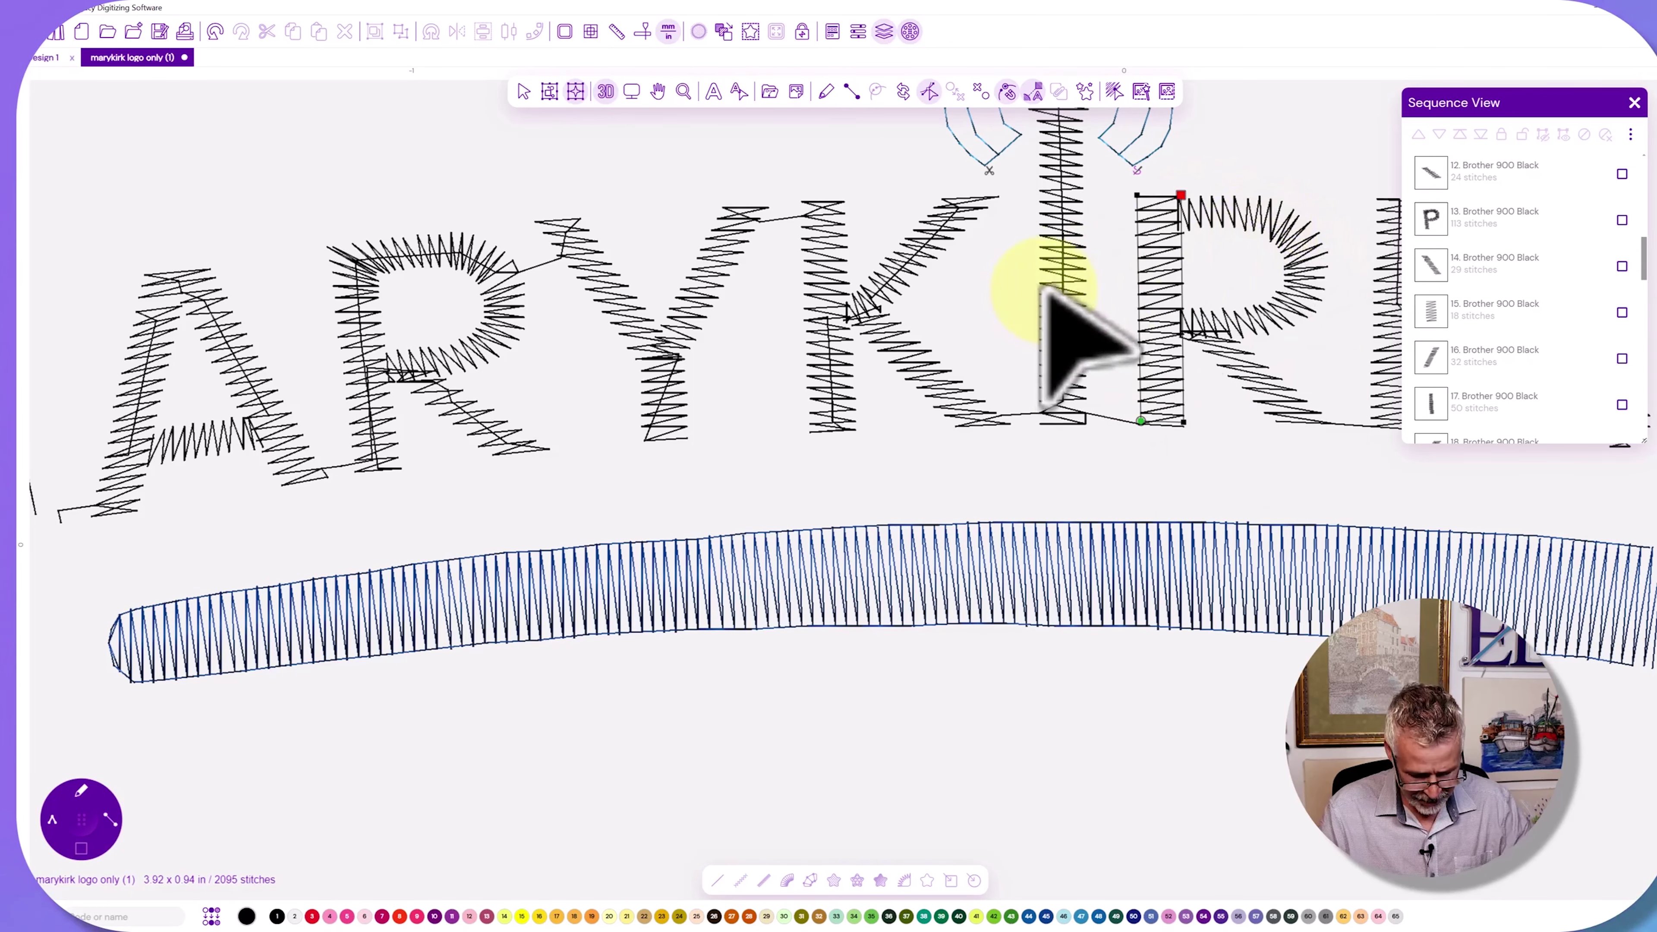
scroll(1047, 287, left, 2)
scroll(1047, 288, right, 5)
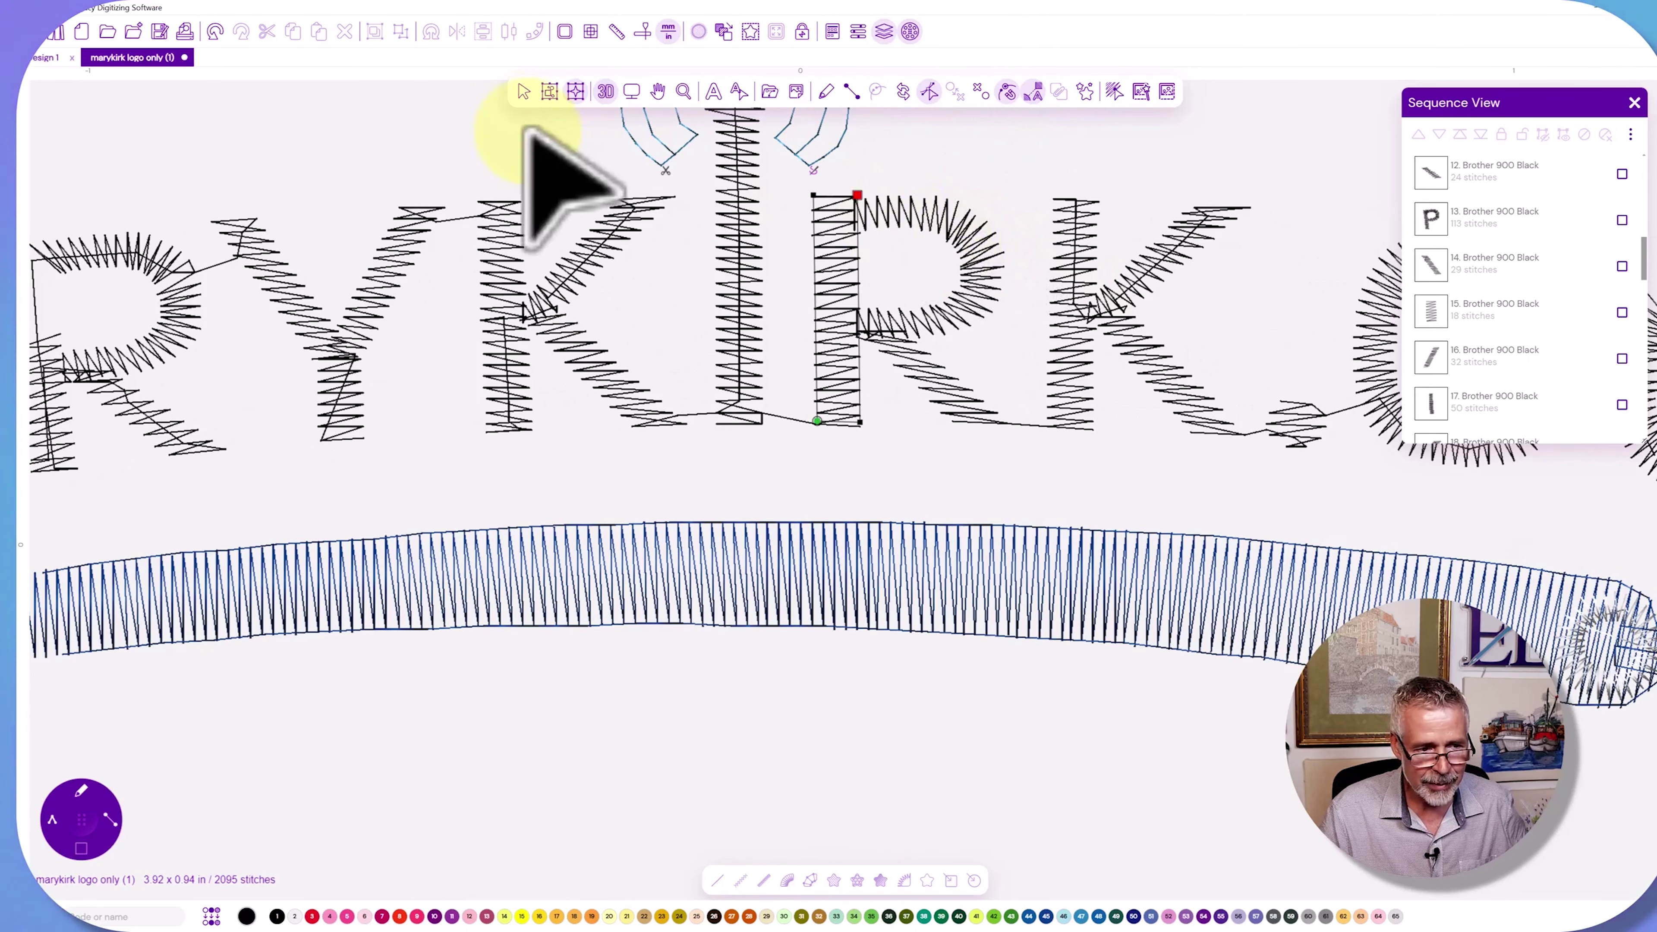
click(526, 92)
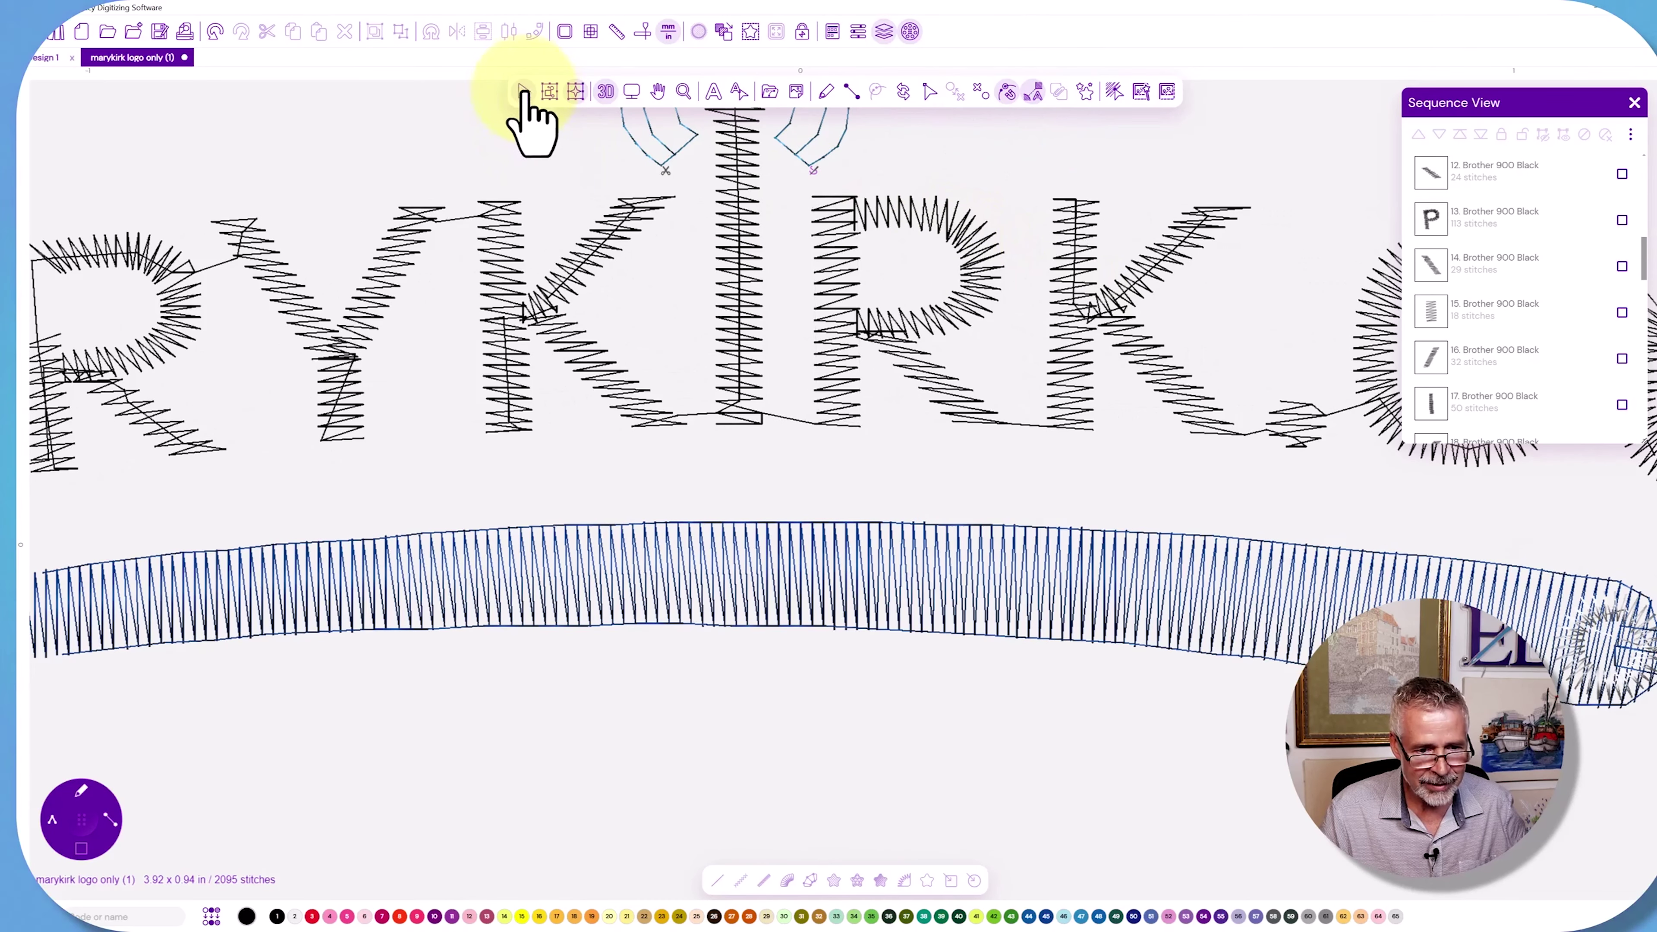
click(817, 280)
ctrl+click(934, 251)
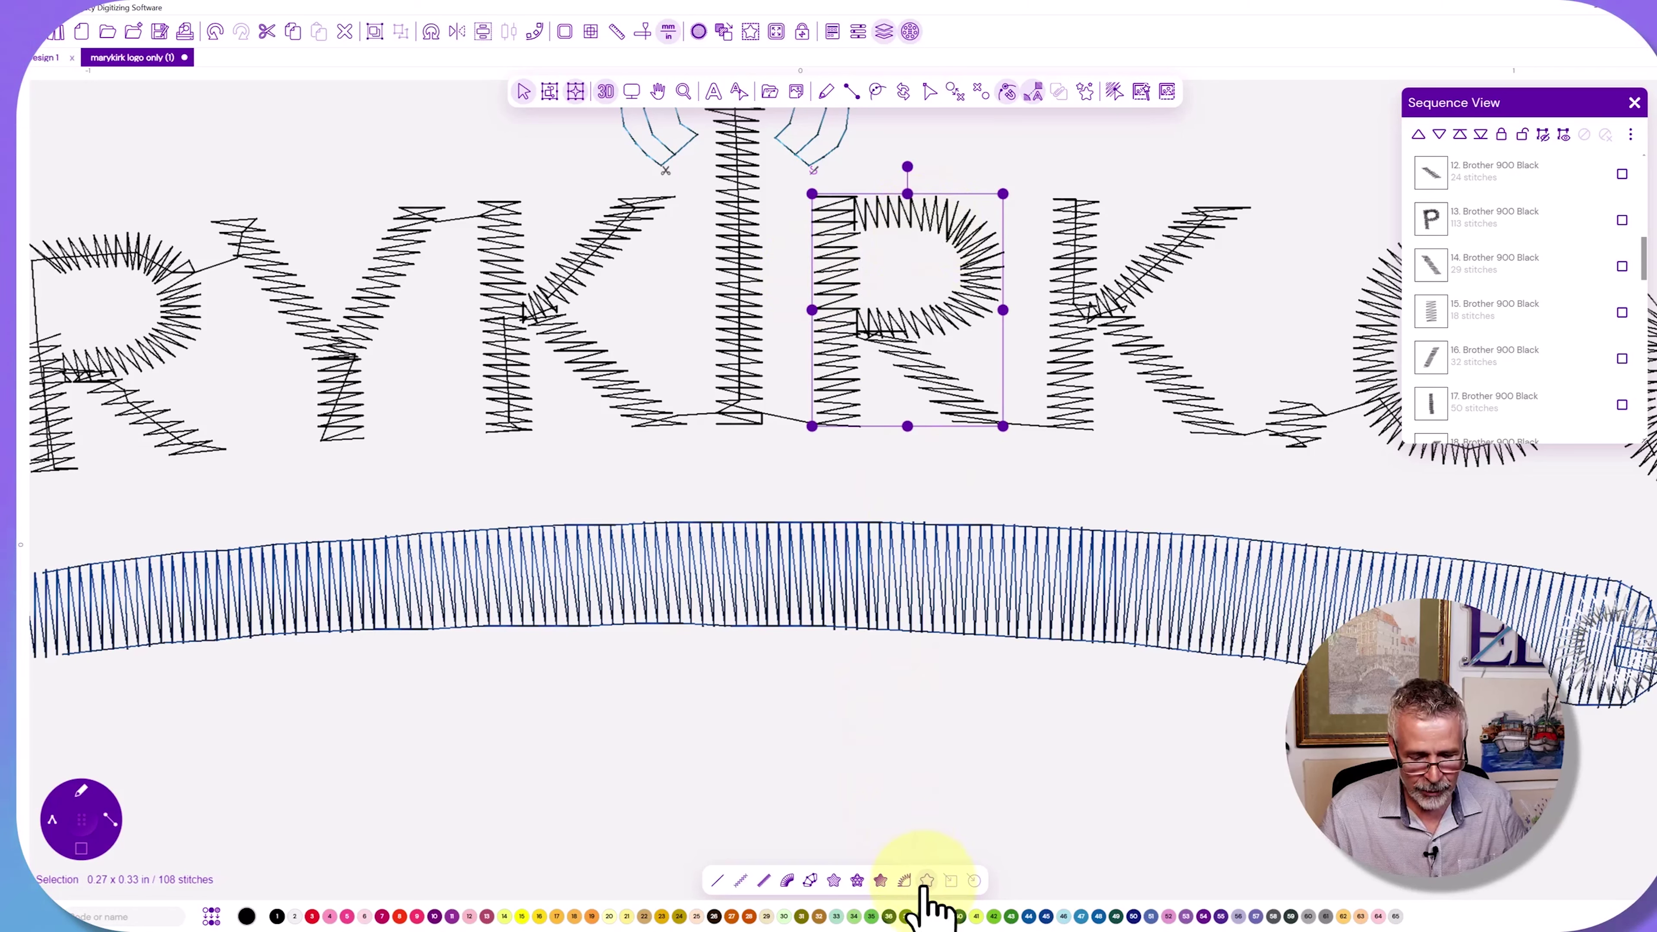
click(880, 92)
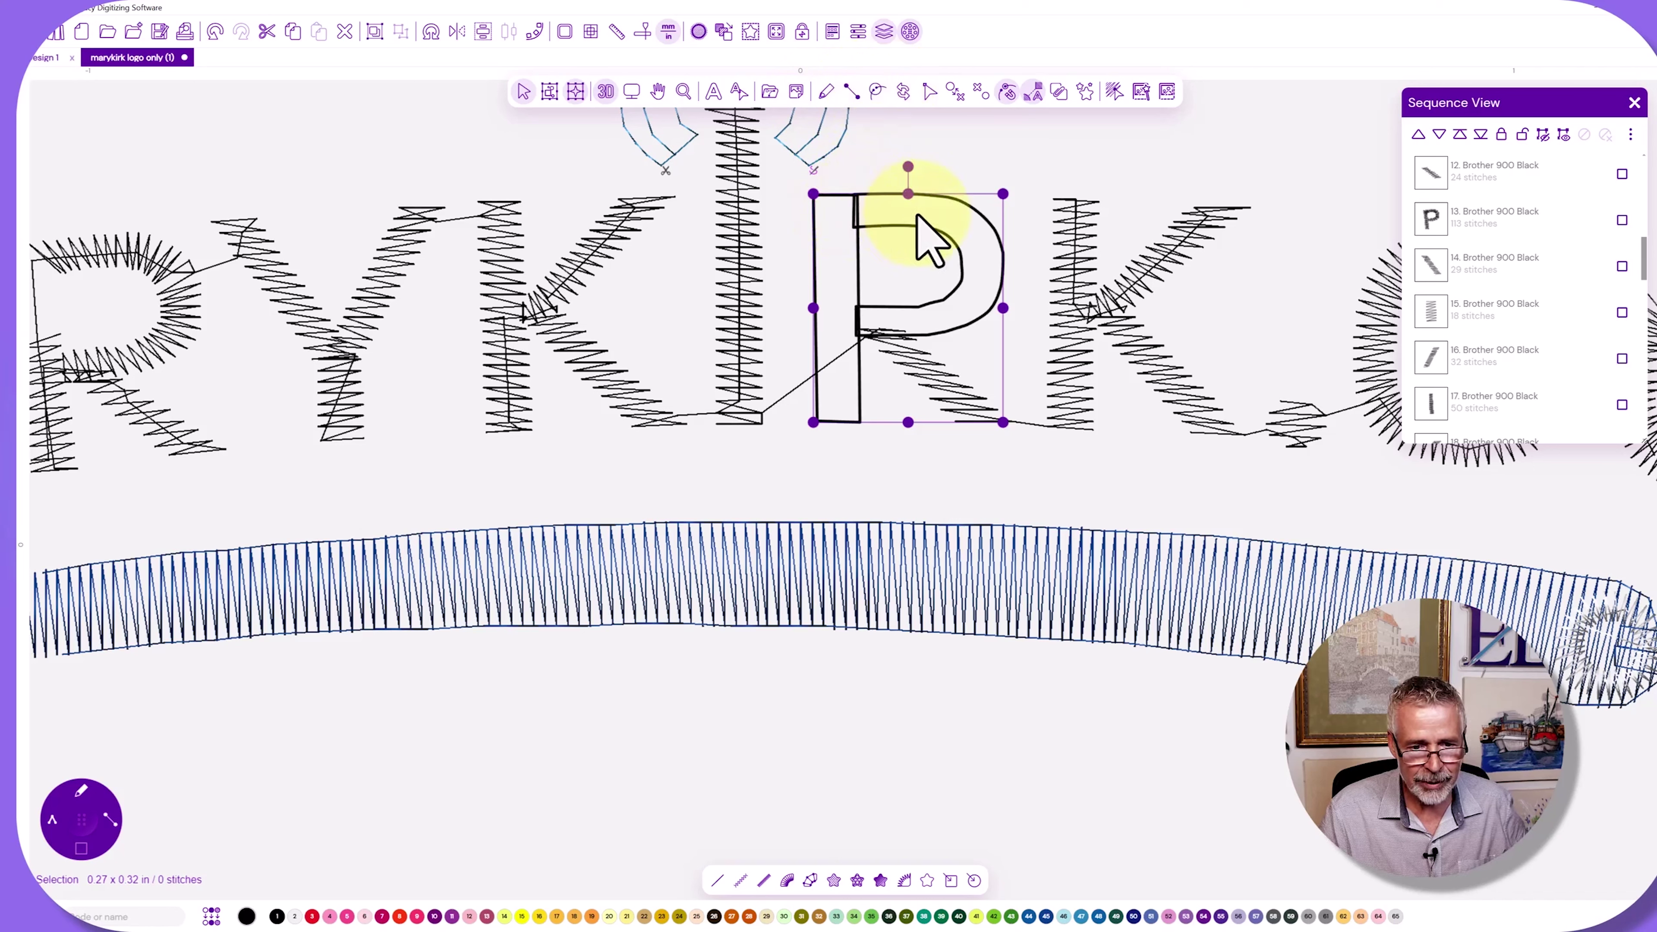
click(1060, 95)
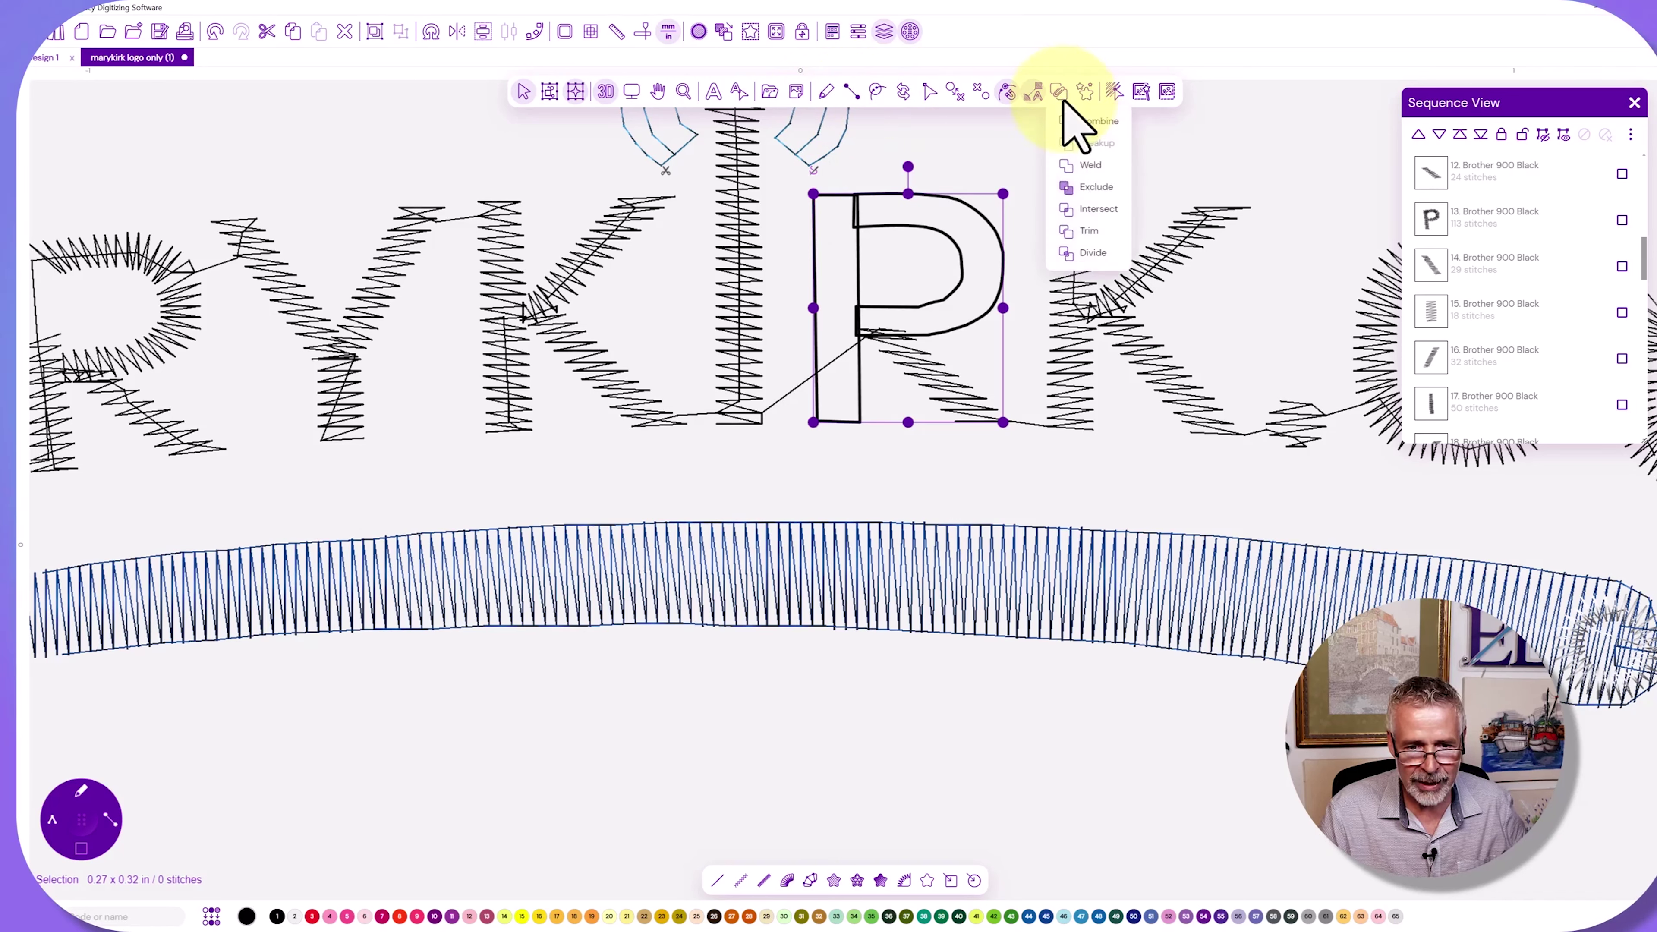
click(1085, 163)
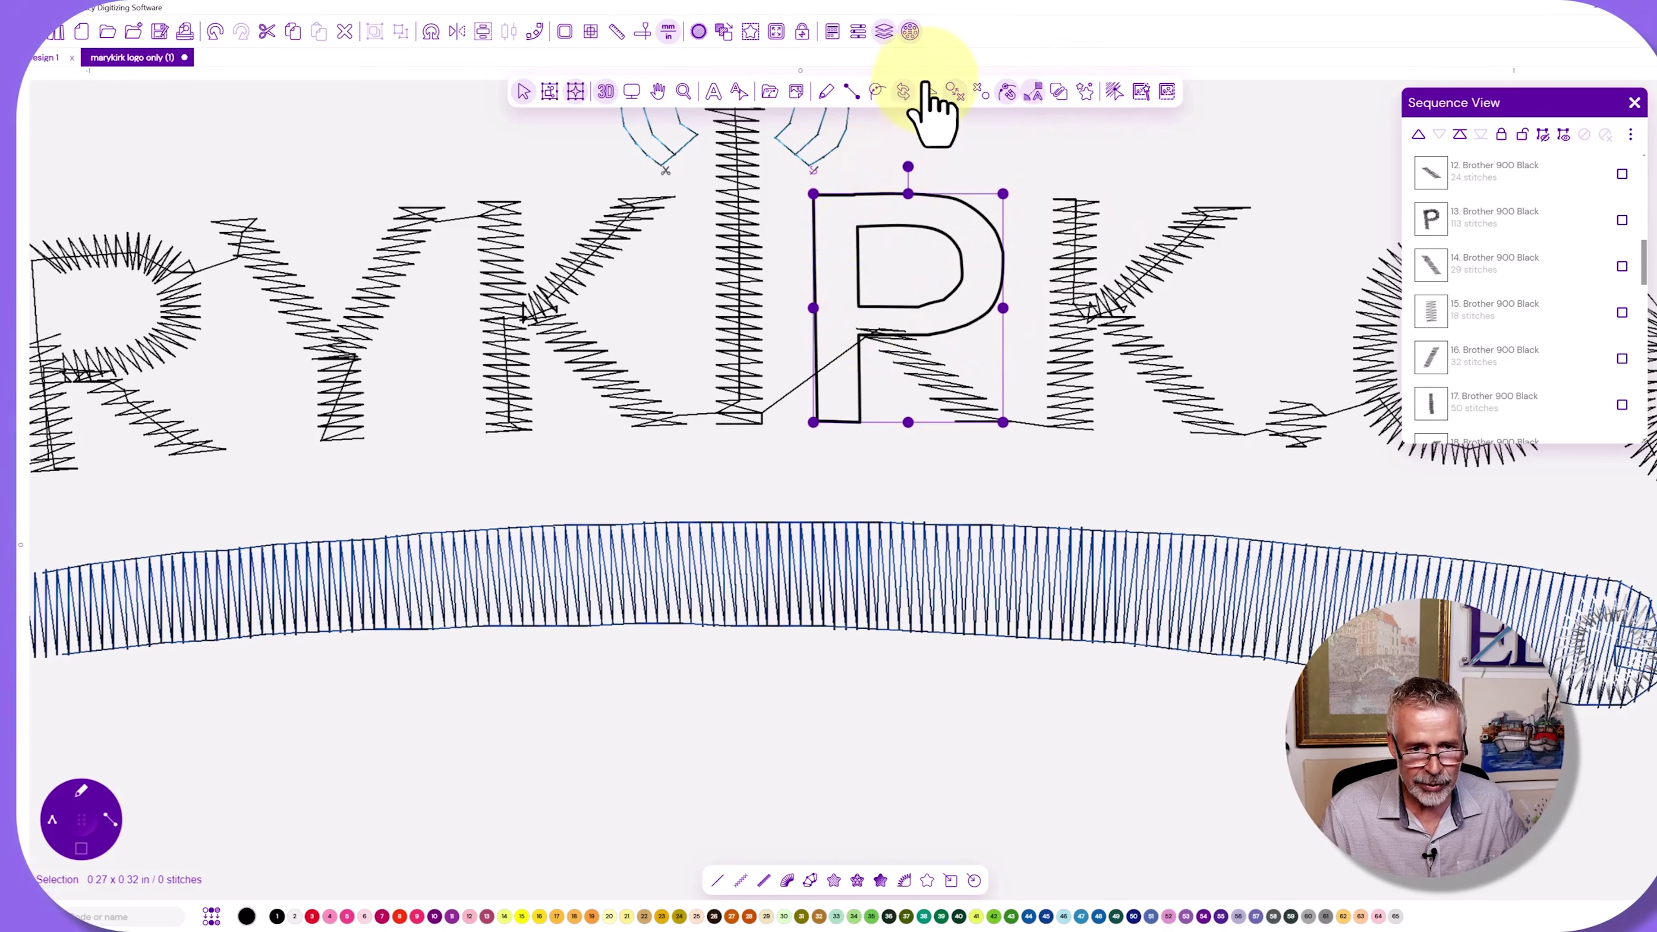
click(929, 98)
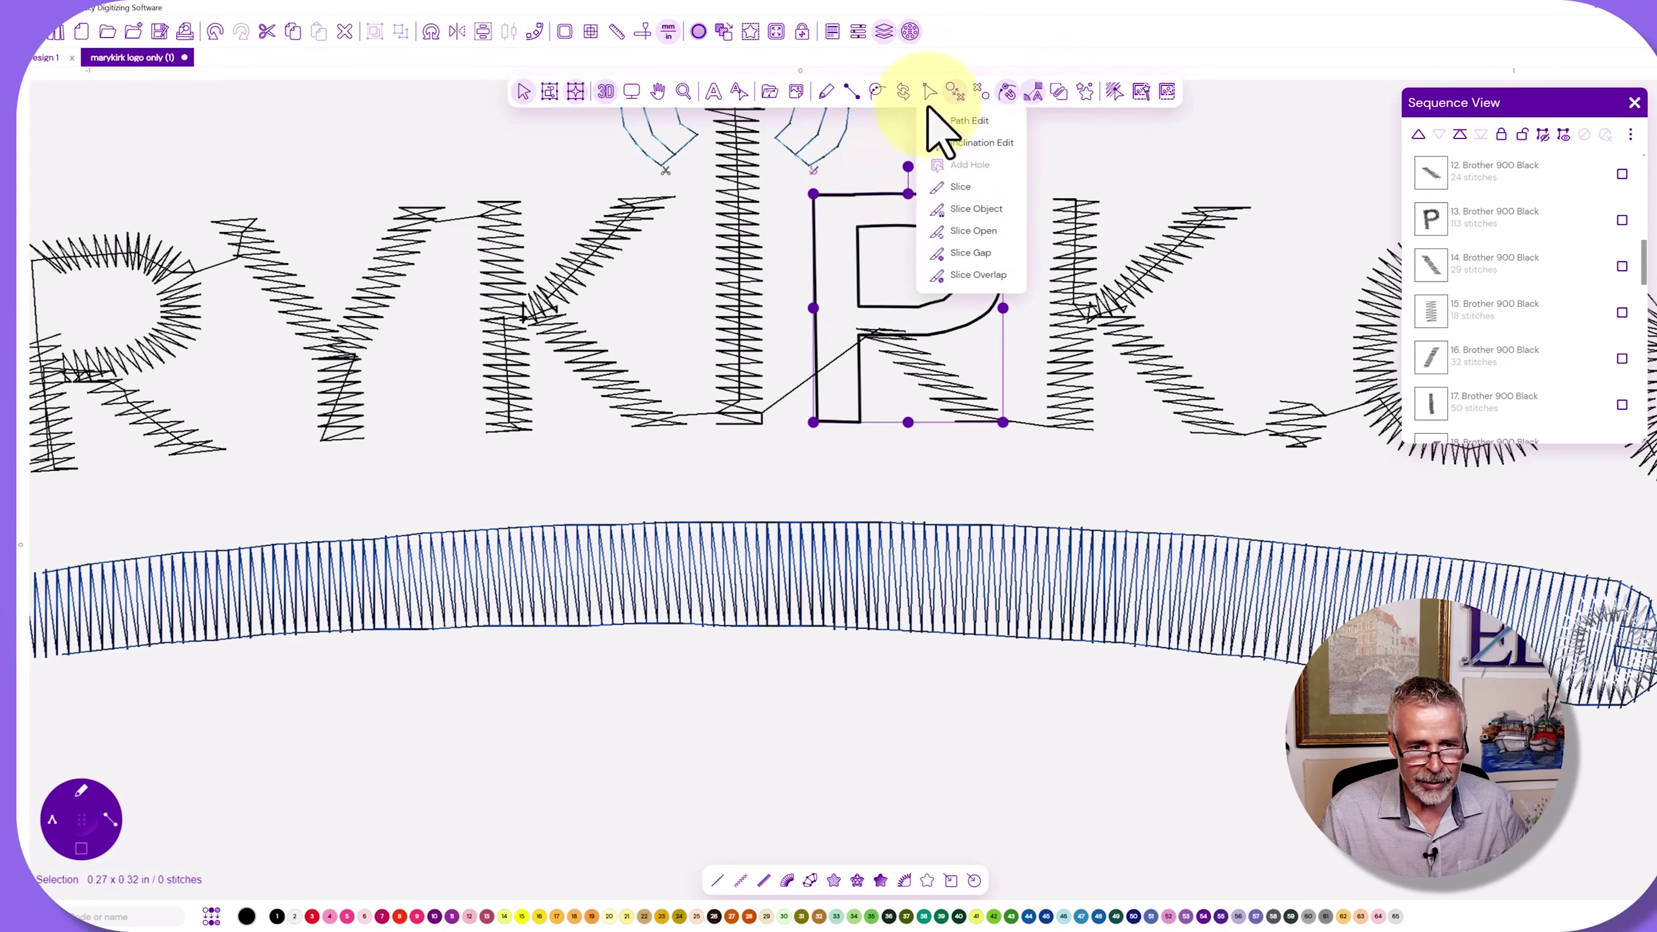
click(959, 188)
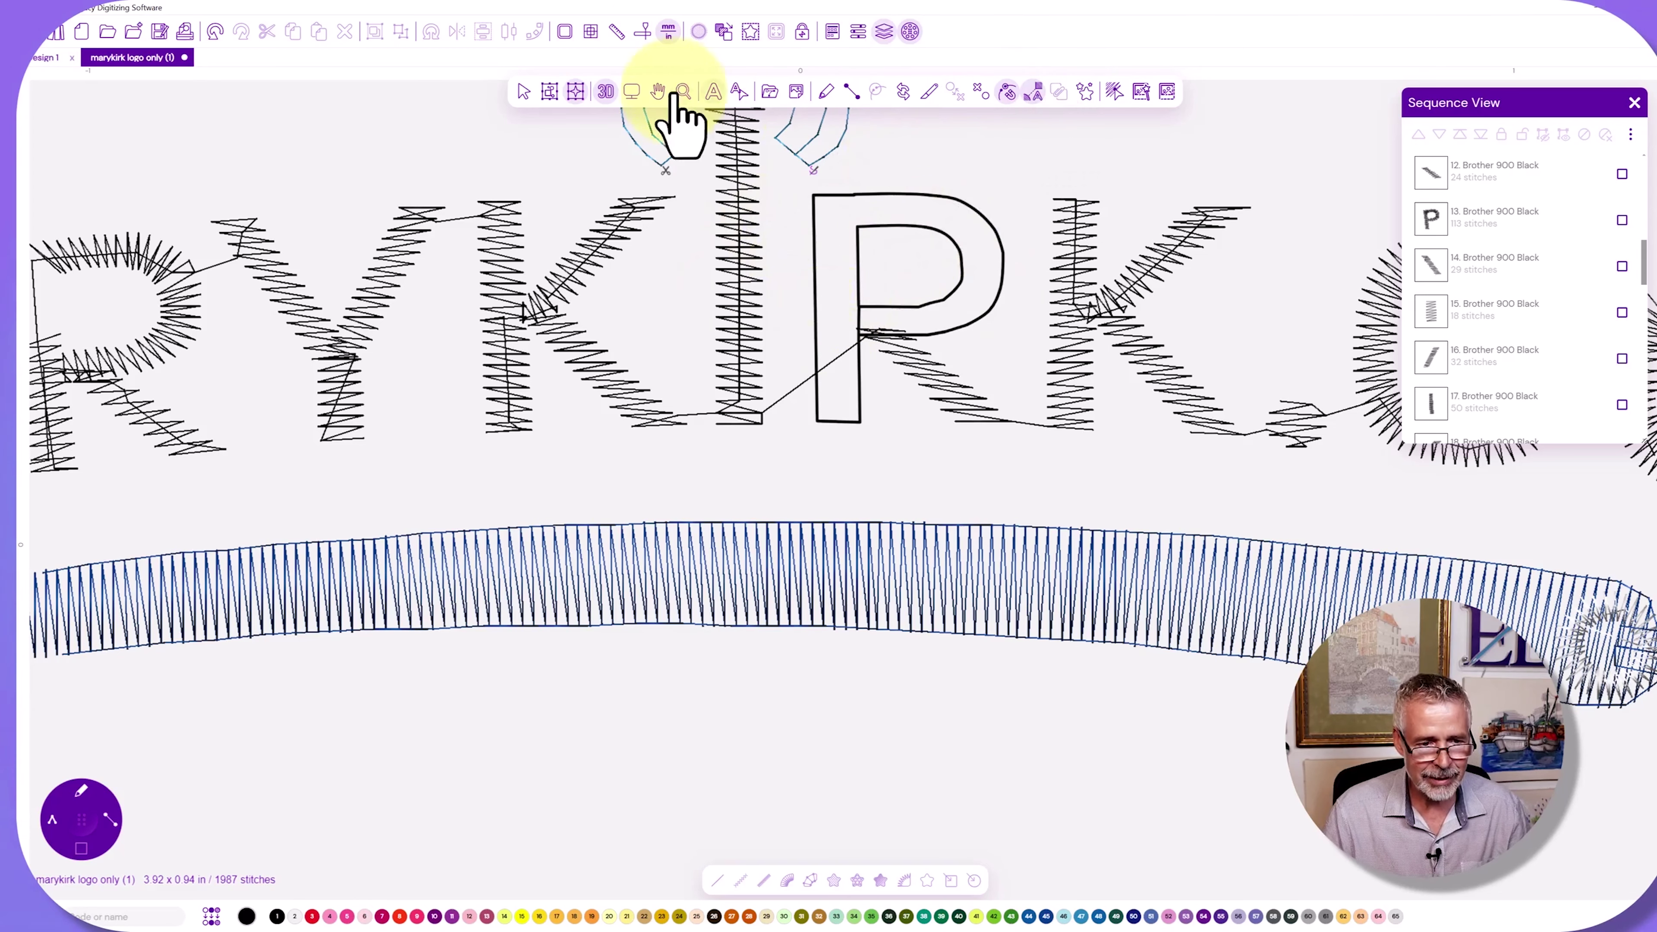
click(522, 94)
Redo the stitch inclinations of the second R's welded stem and bowl, from the stem's base through the upper corner and around the bowl.
click(832, 196)
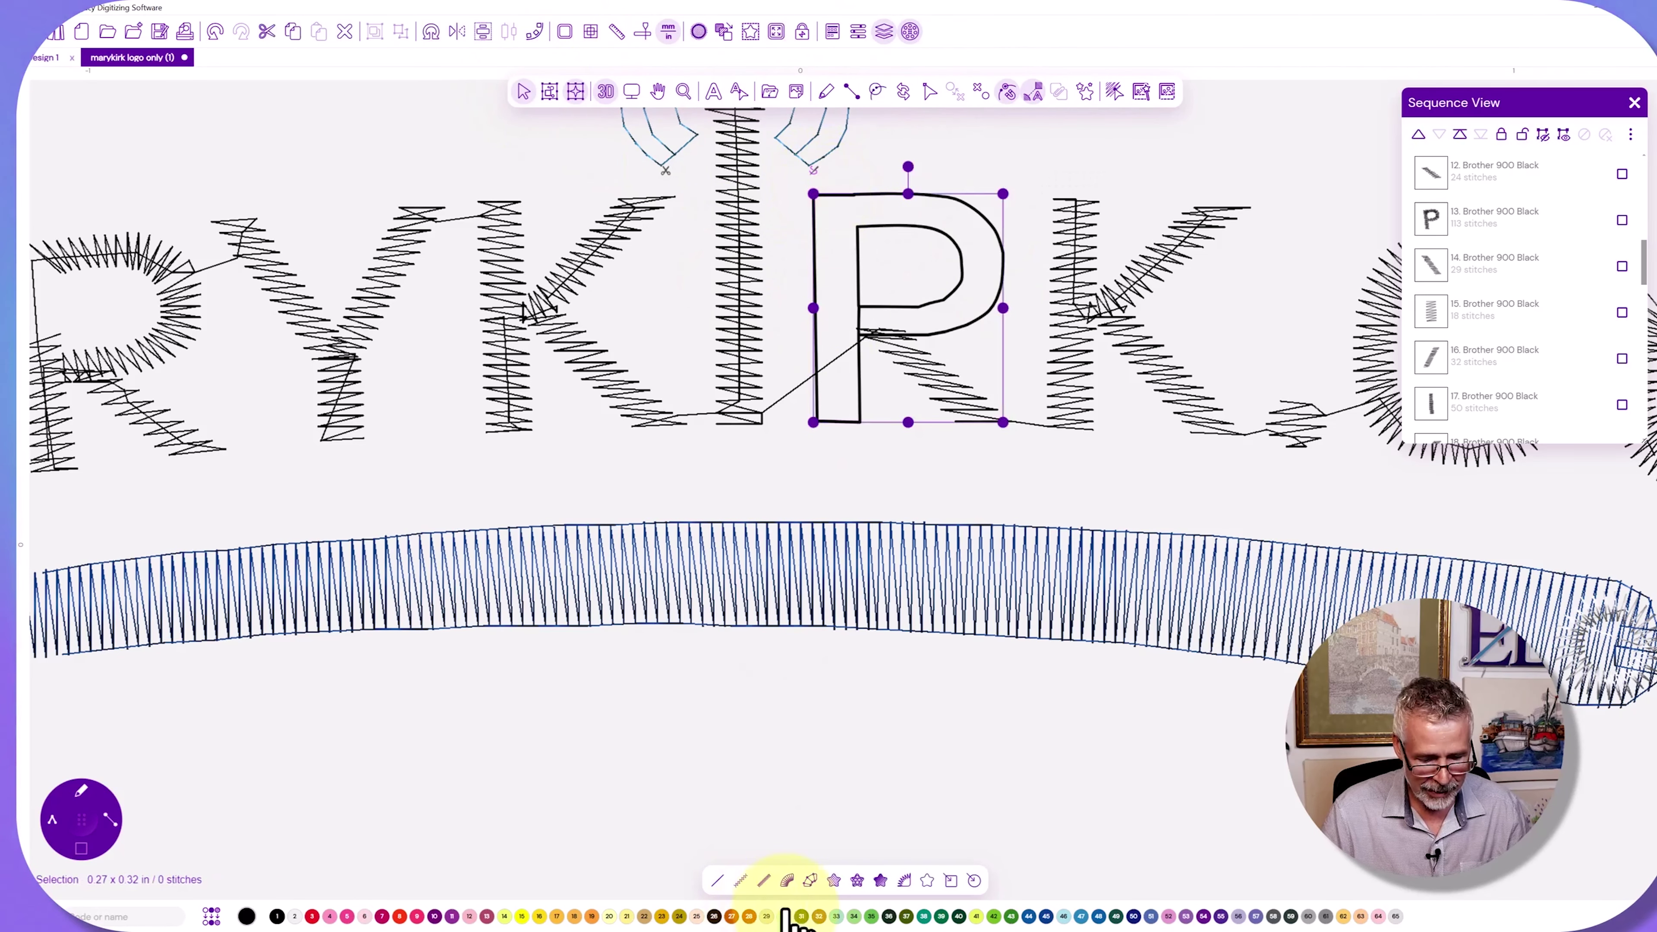
click(787, 881)
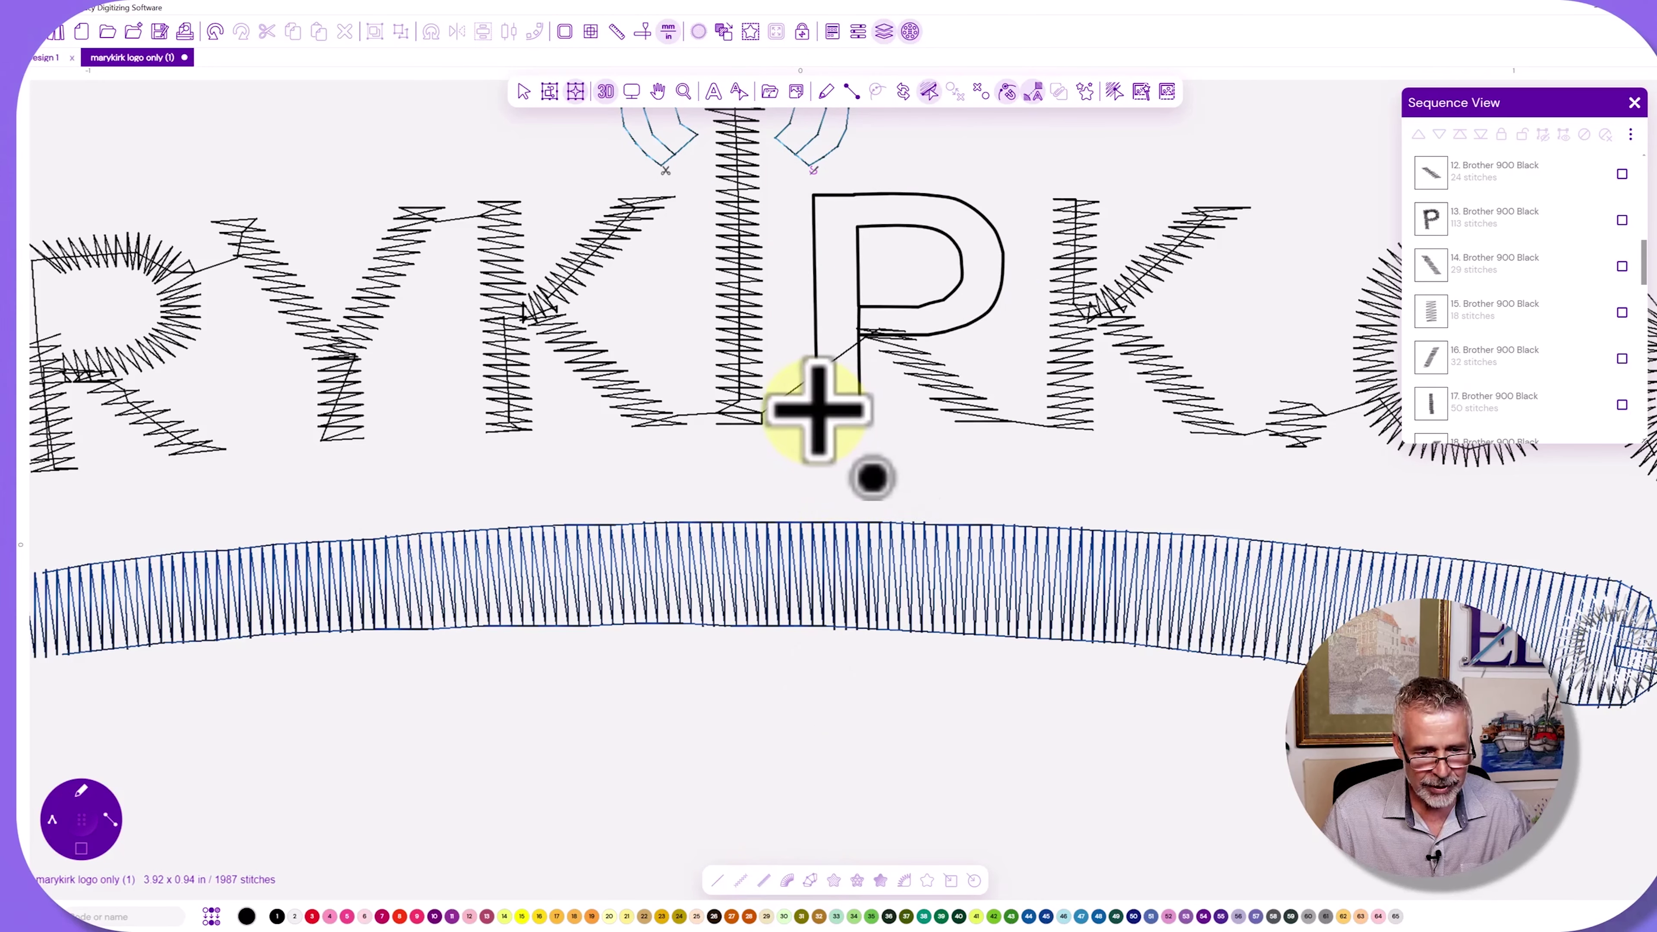
click(815, 197)
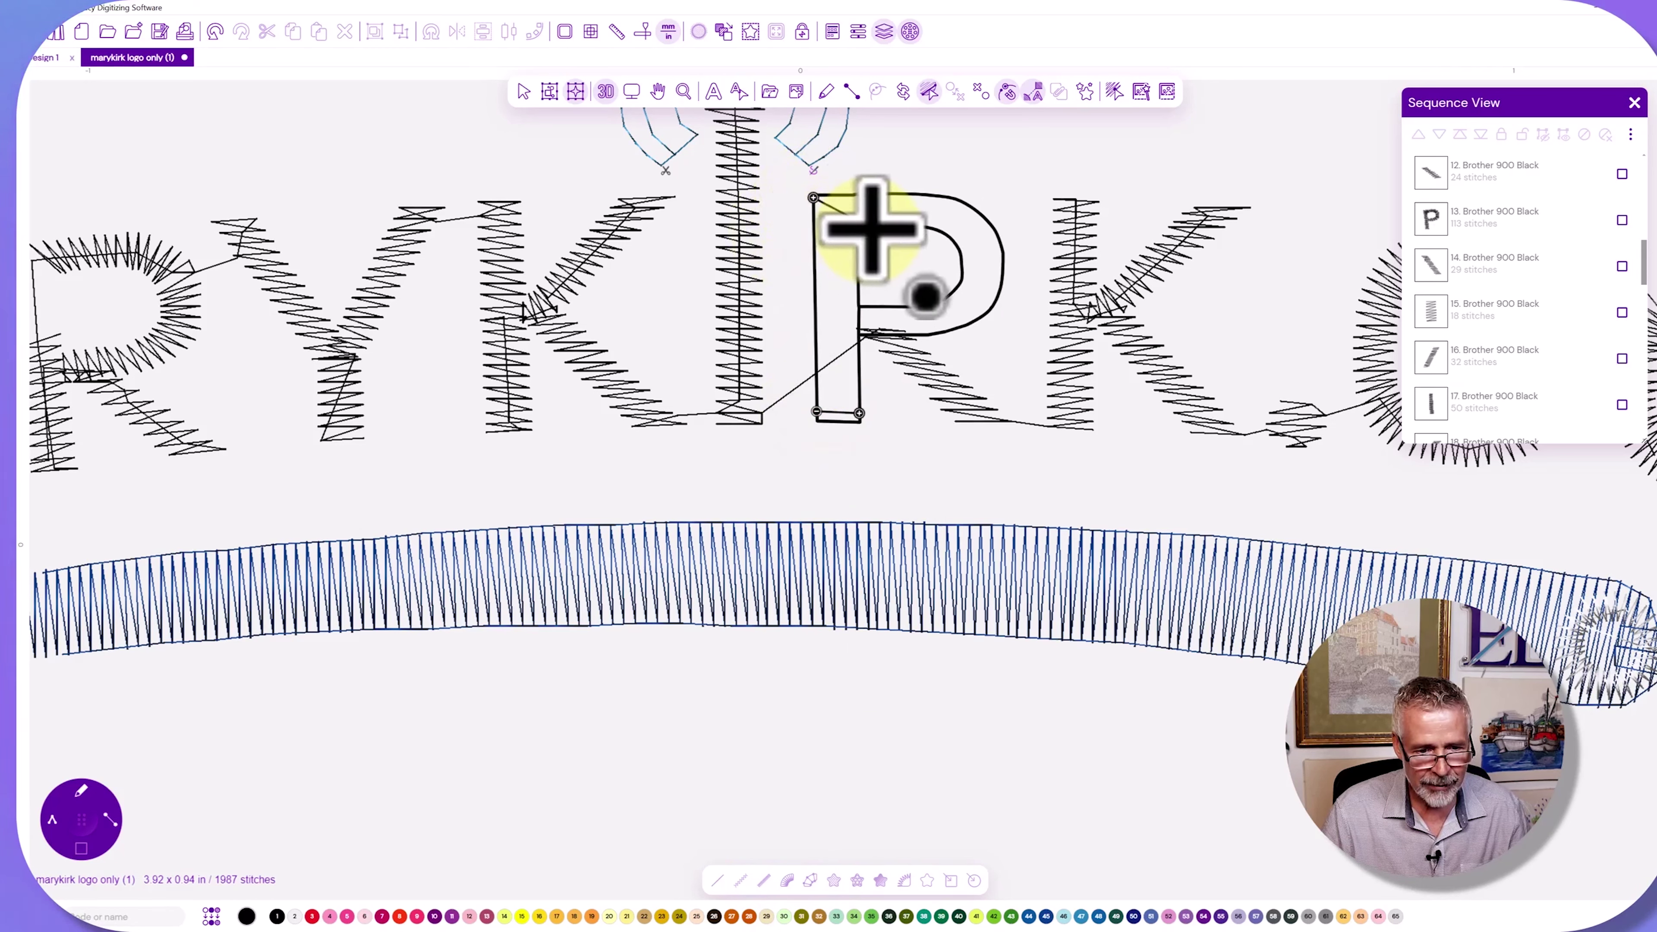
click(814, 257)
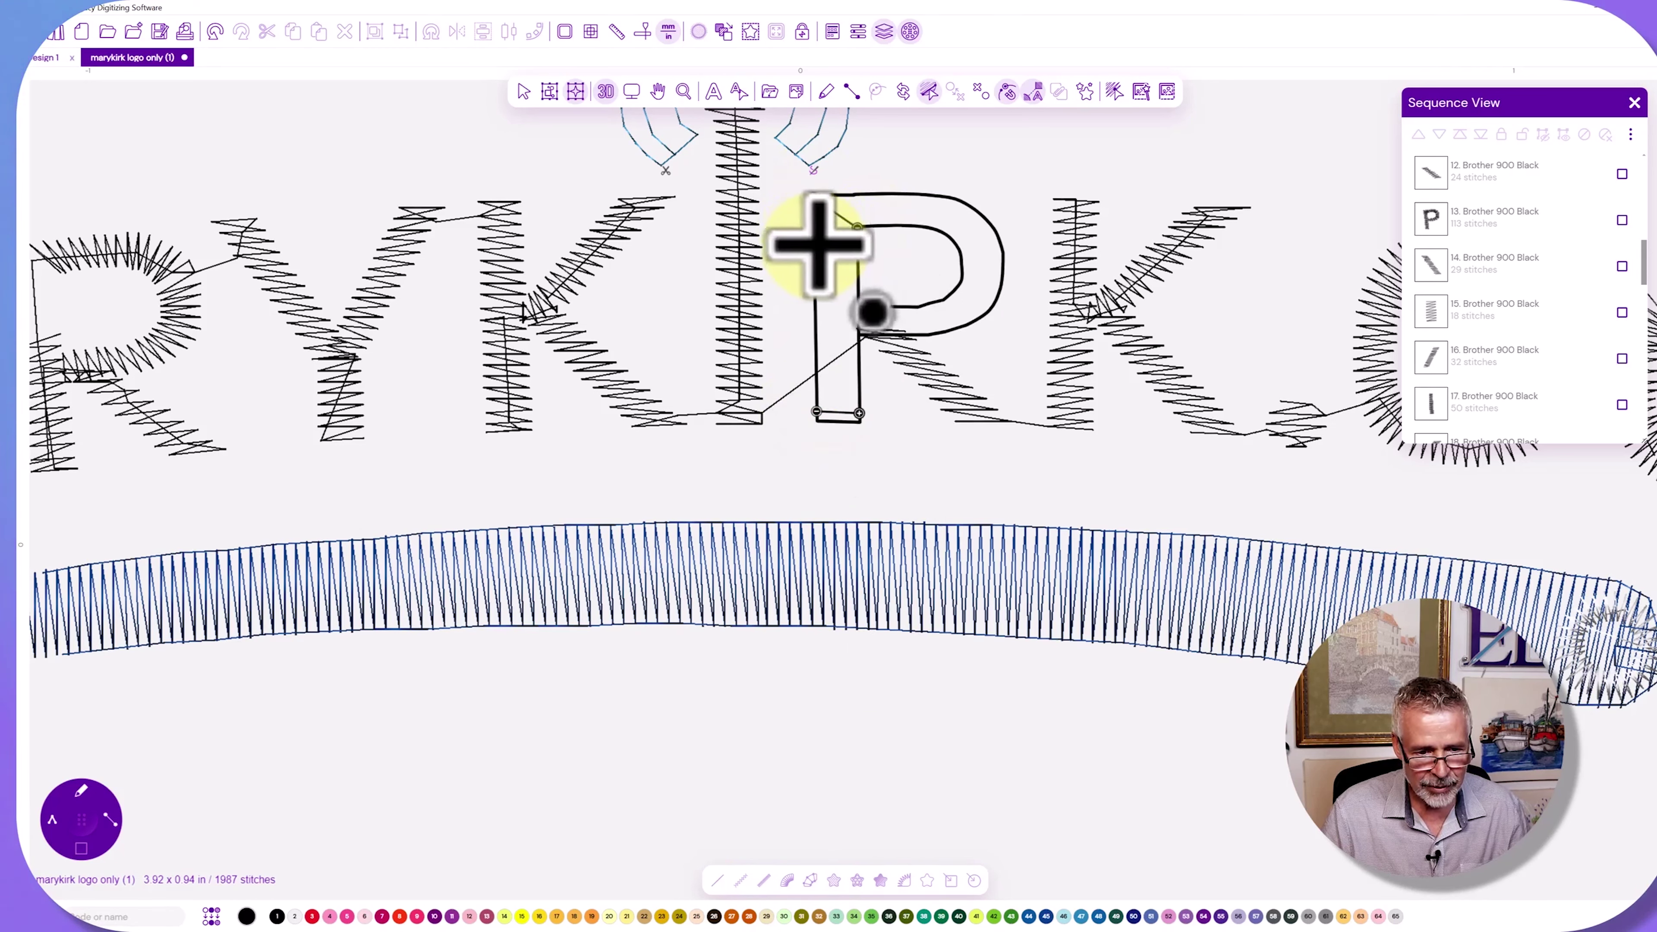
click(872, 195)
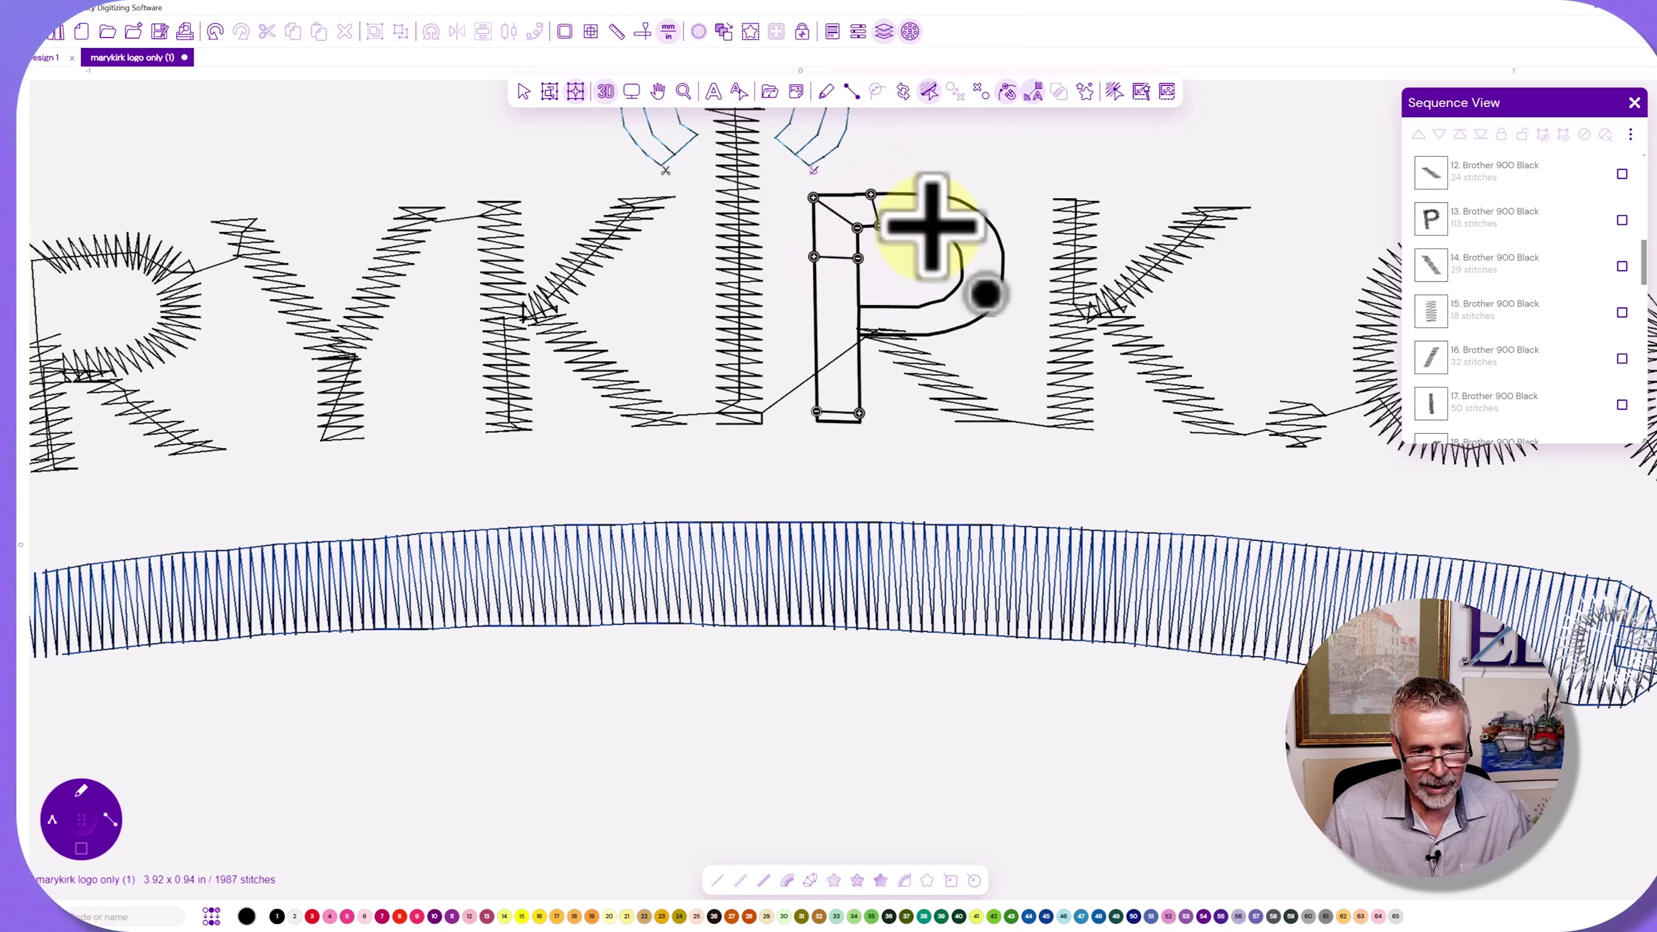
click(939, 196)
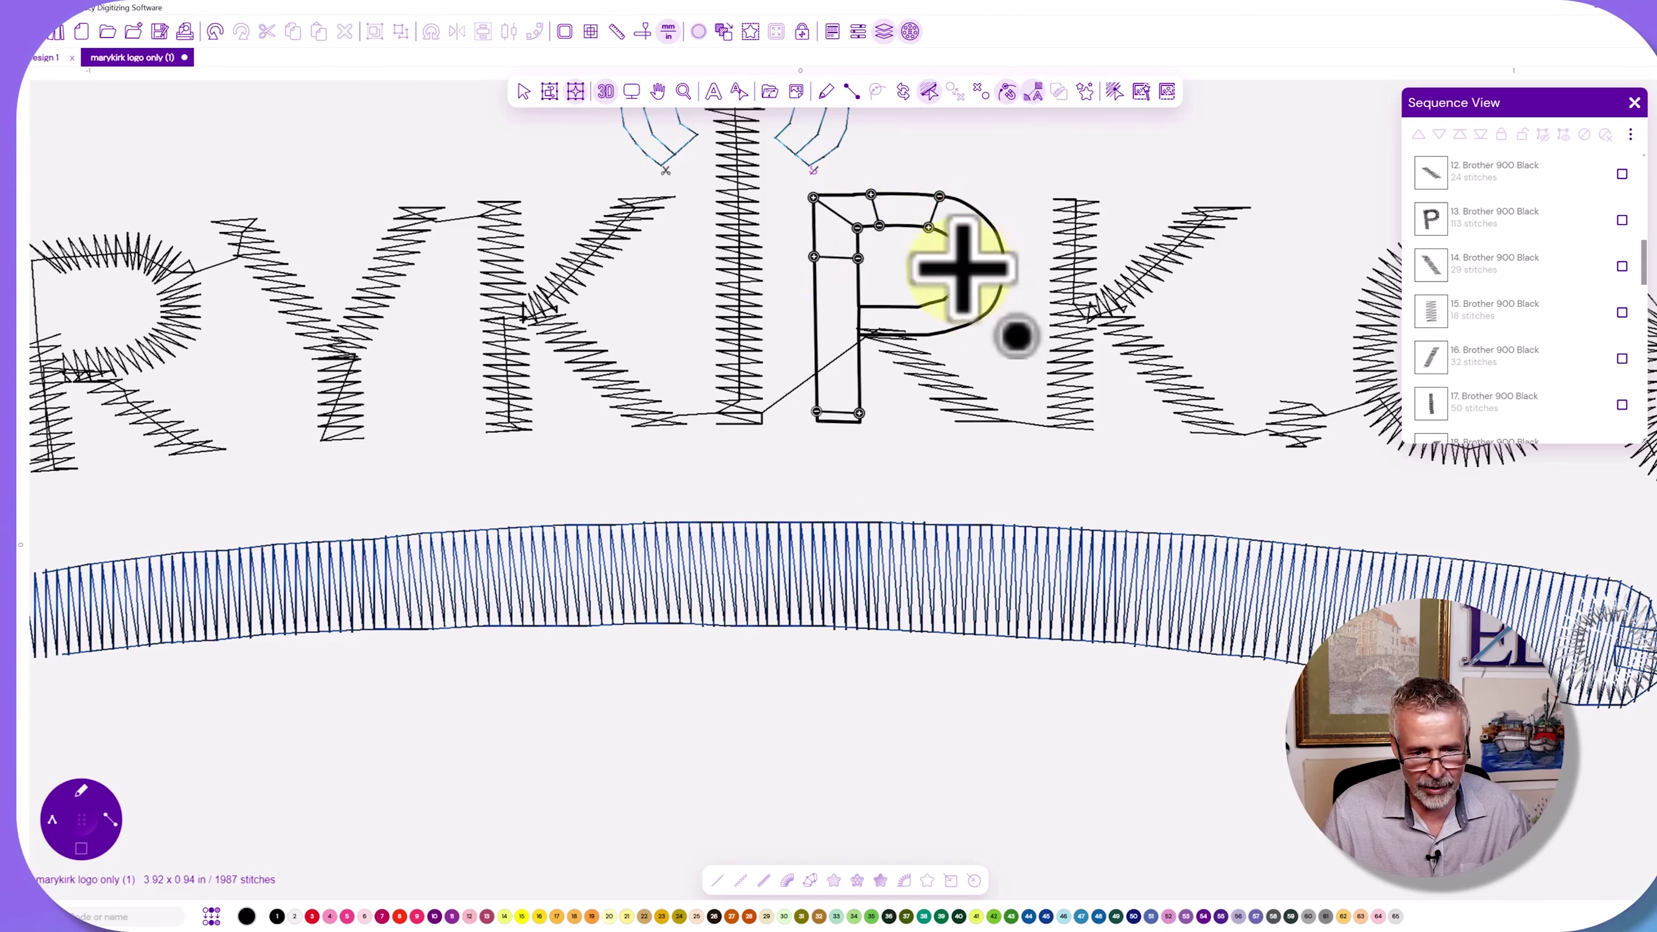
click(1004, 268)
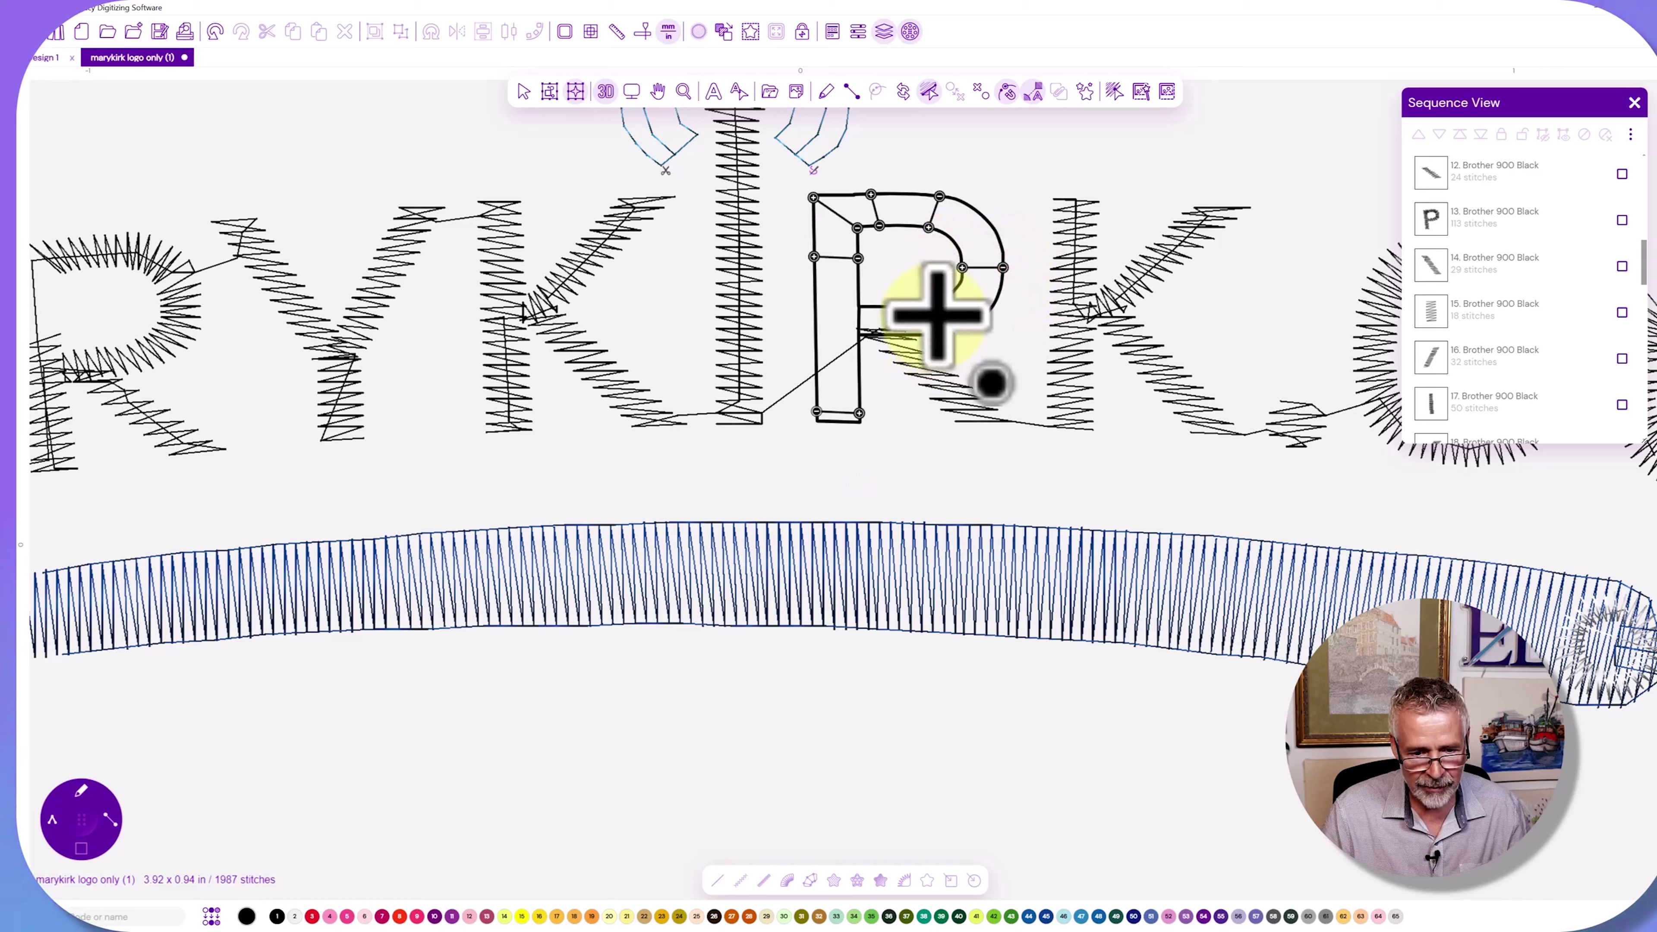
click(926, 336)
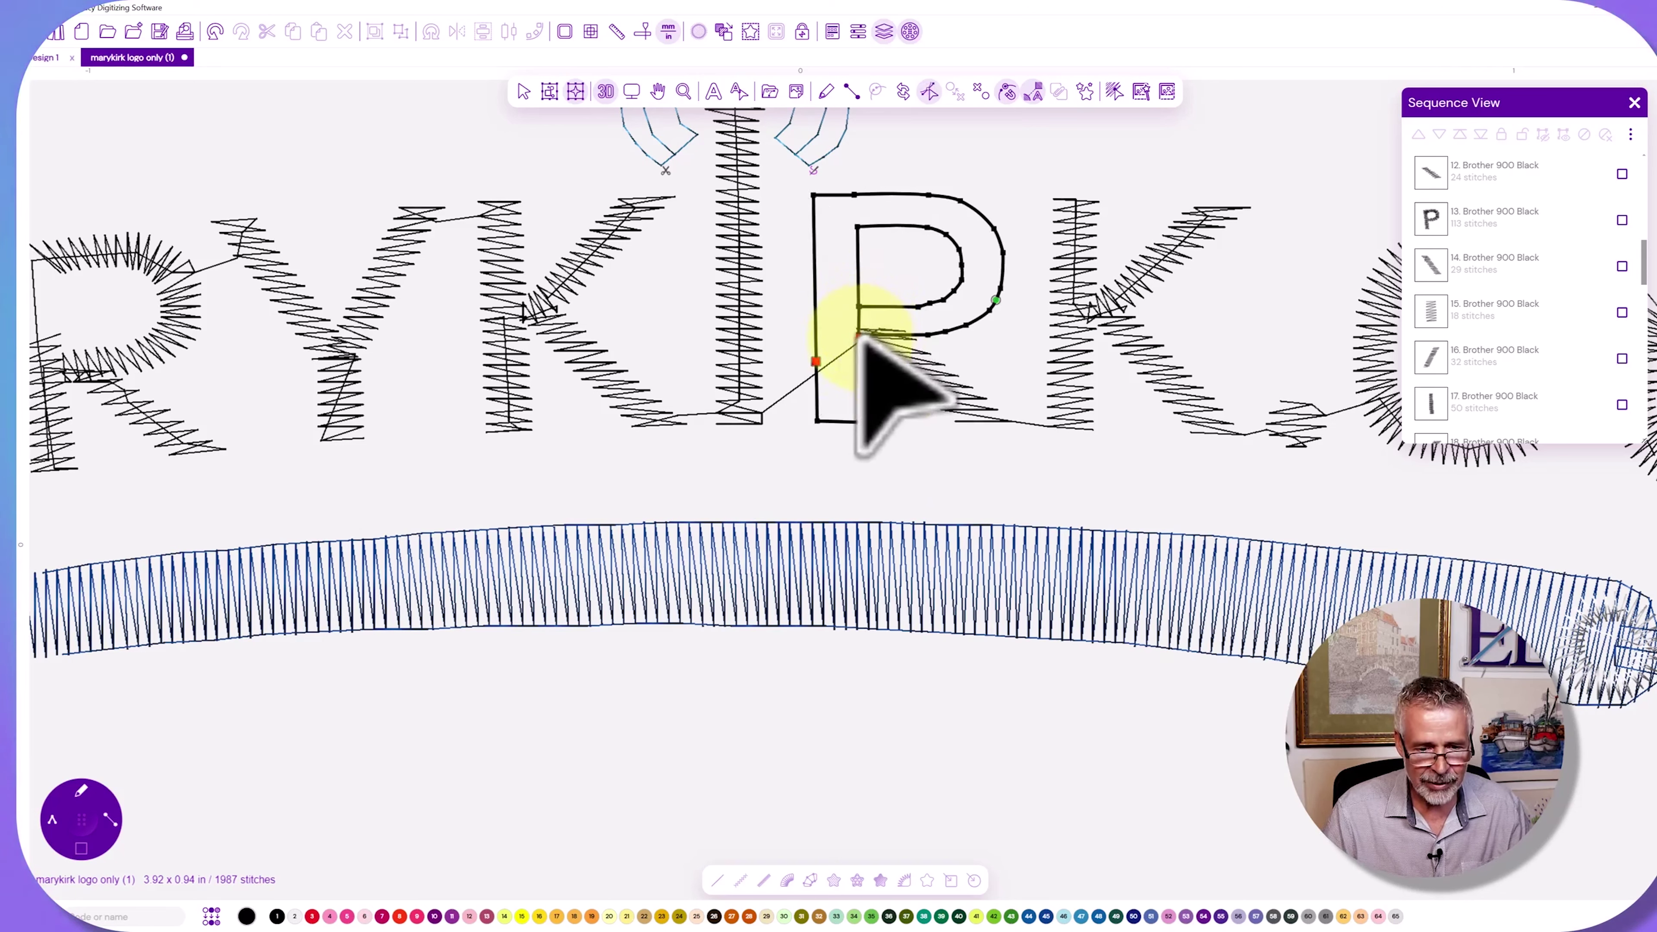
Start the second R's body at the stem's base, and place its stop and the leg's start where the bowl's underside meets the stem.
click(815, 359)
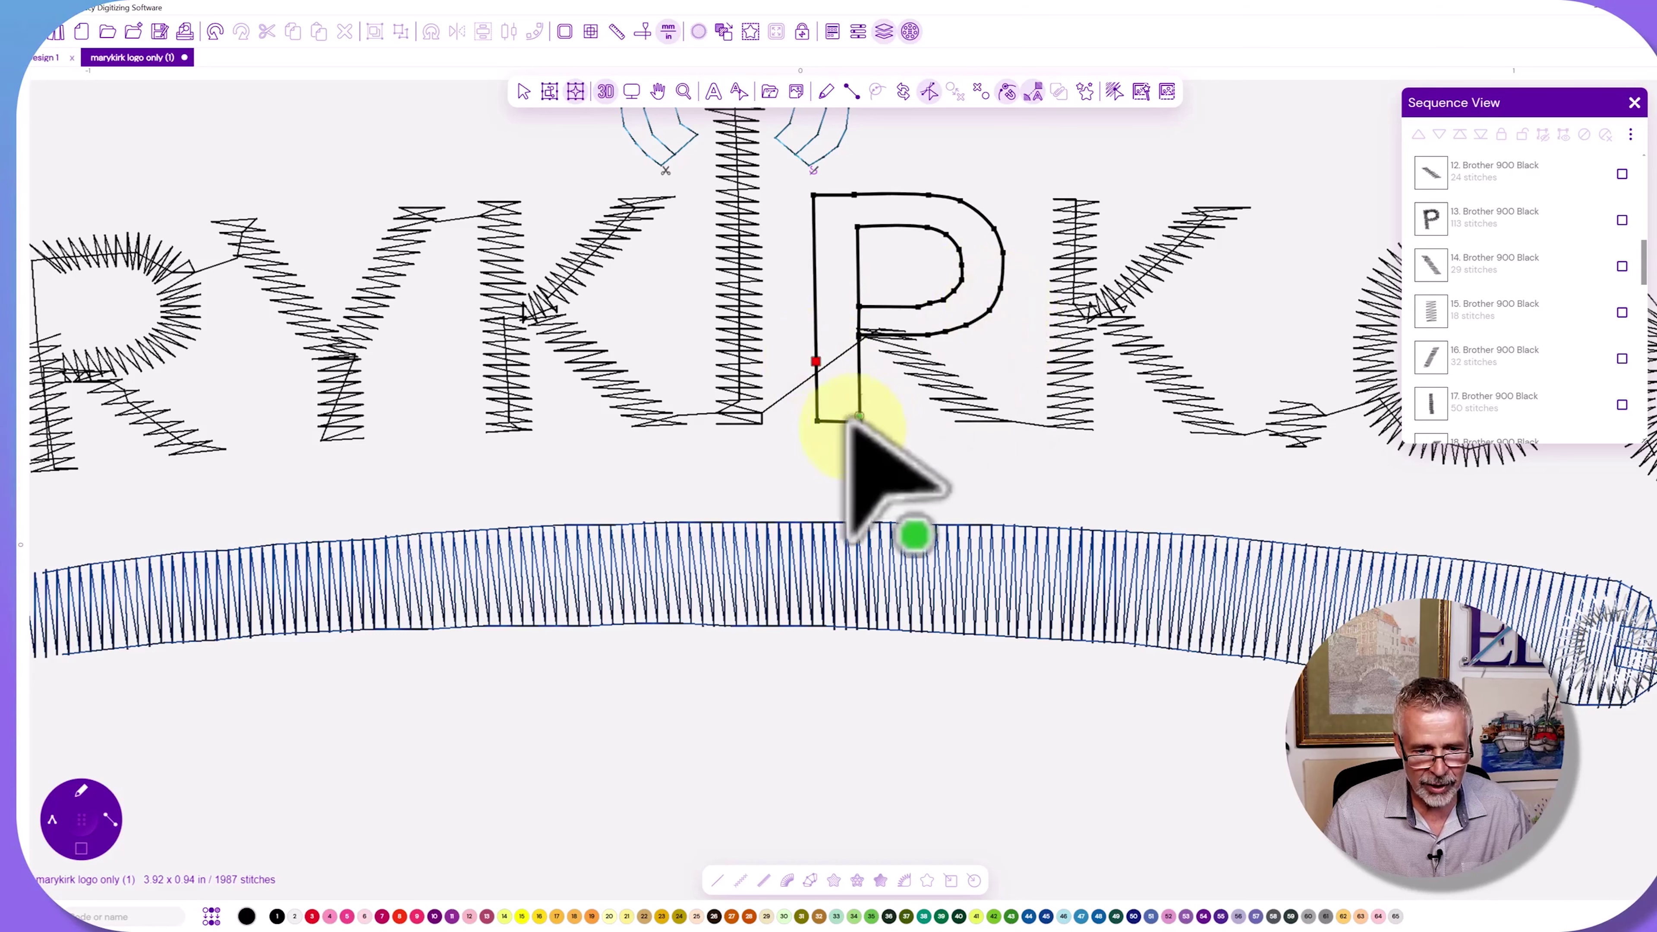
drag(815, 346, 860, 327)
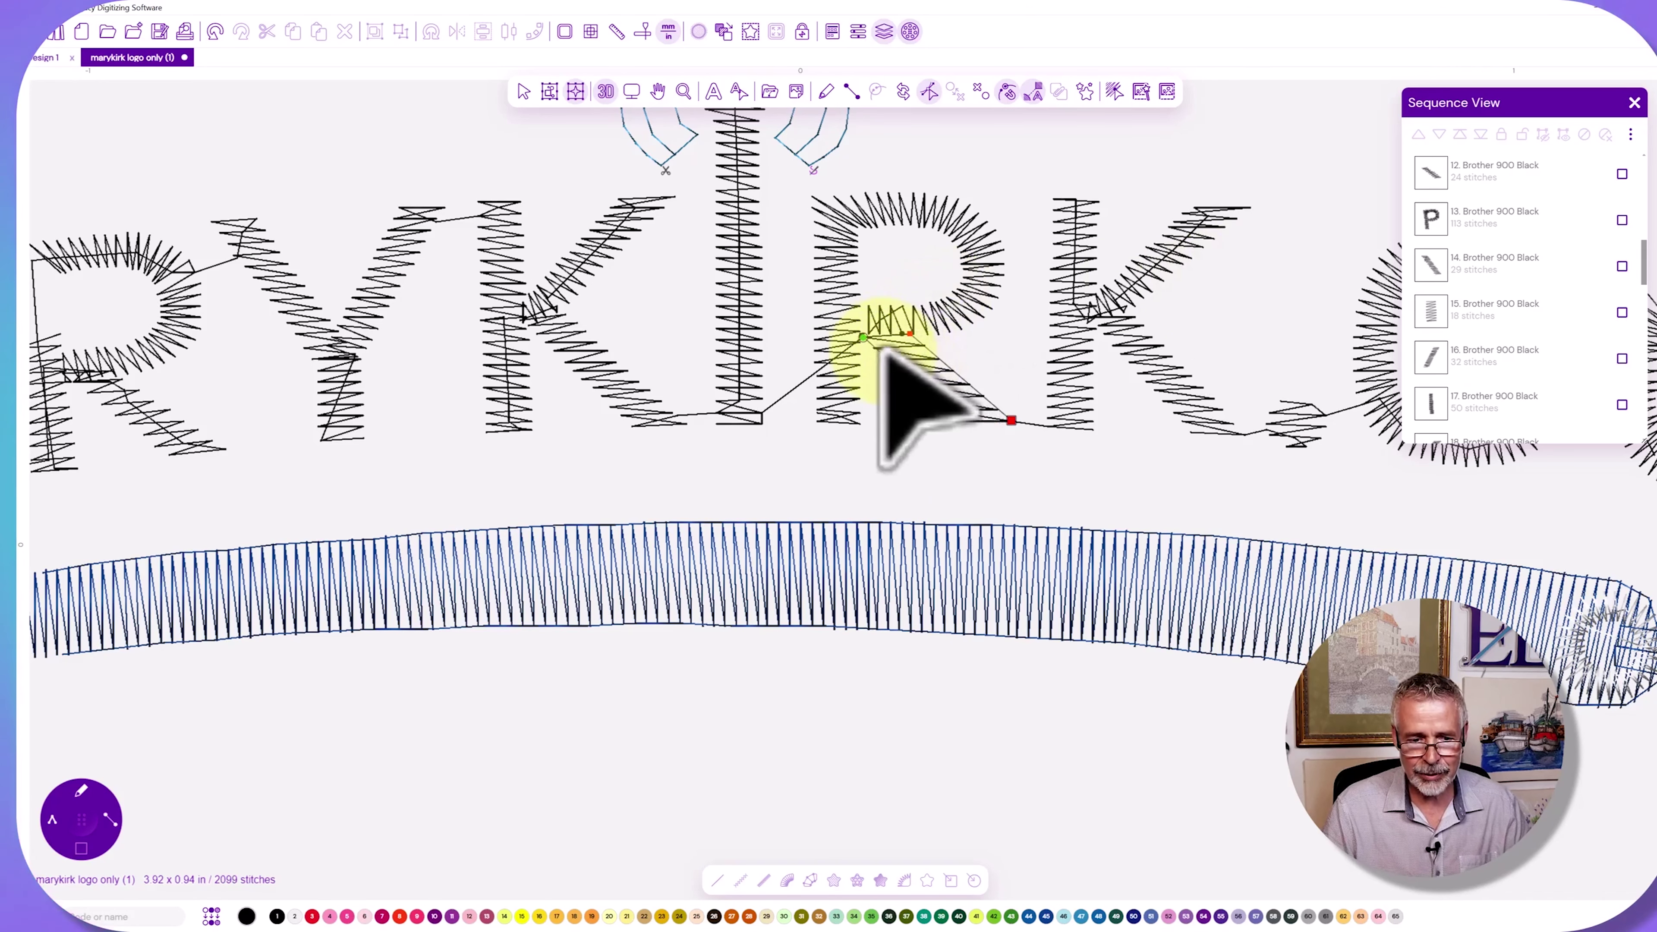
click(861, 333)
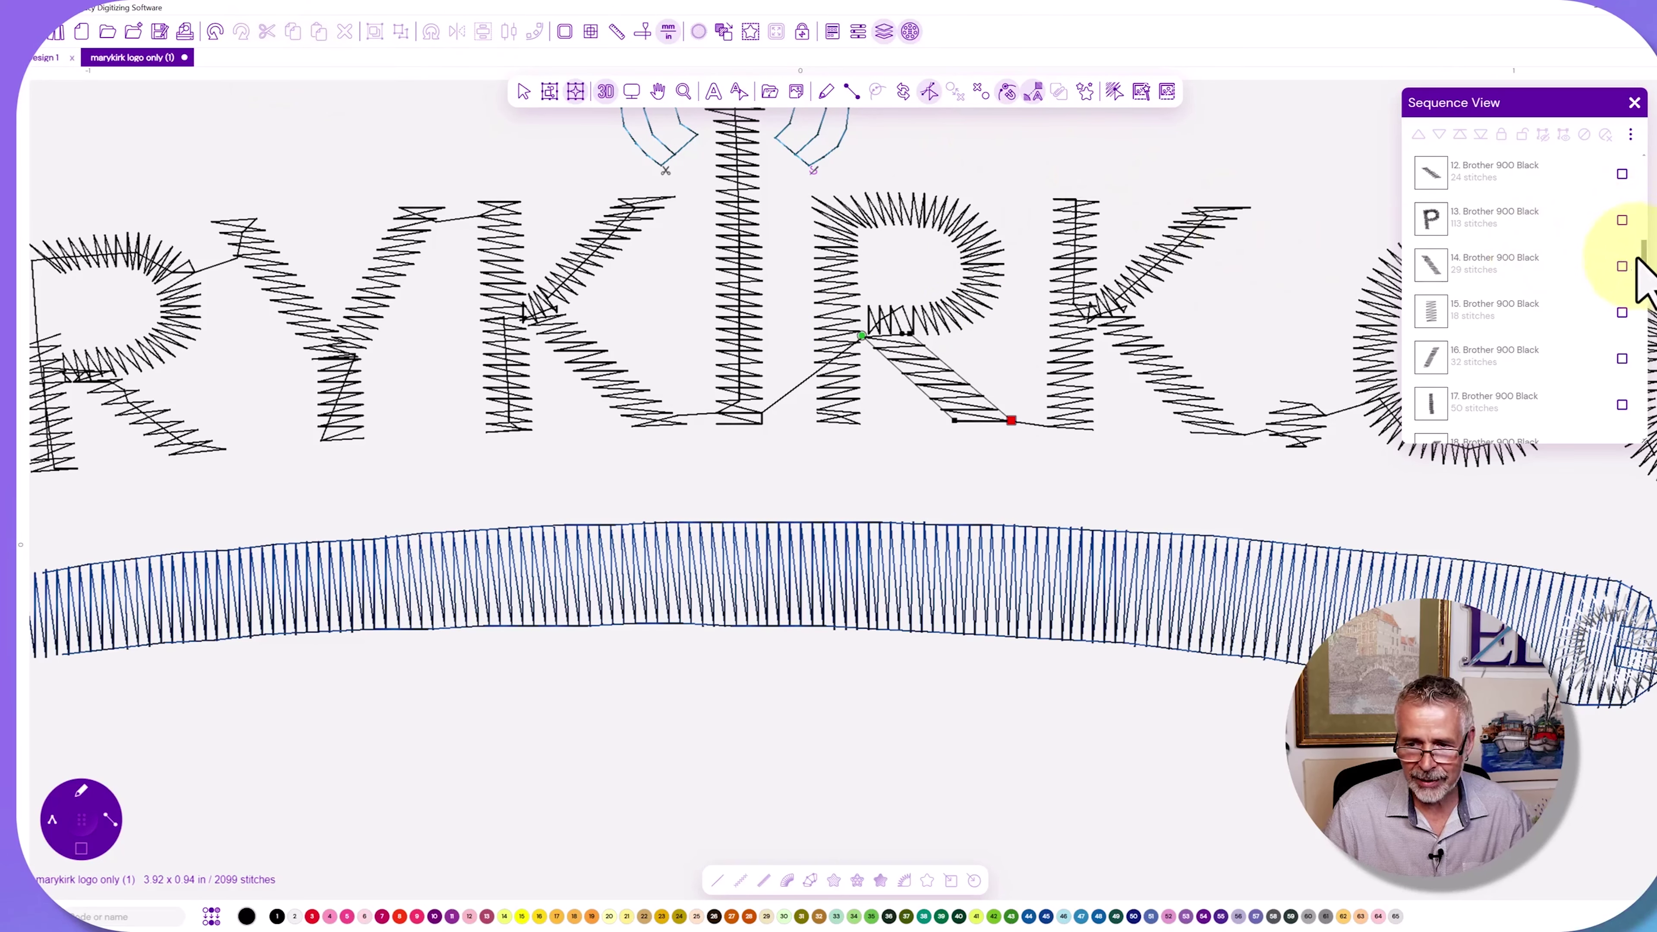
Move the second R's stem-and-bowl object from the last black color block to position 21, between the I and the R's leg.
drag(1648, 277, 1639, 463)
click(1468, 382)
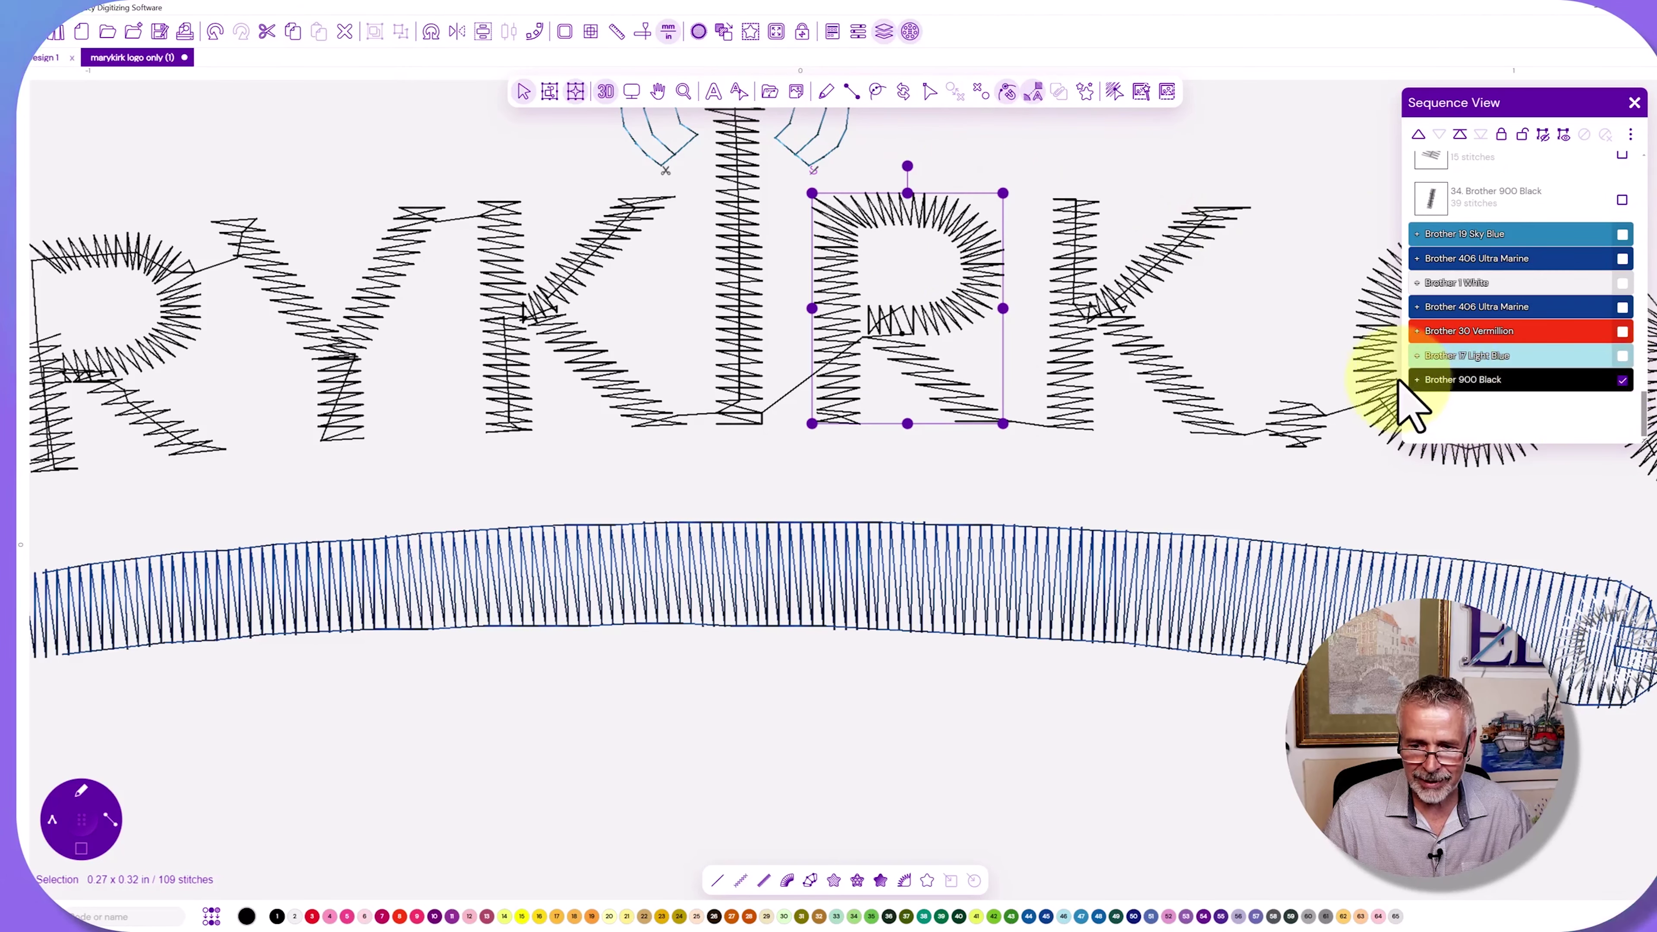
click(1417, 381)
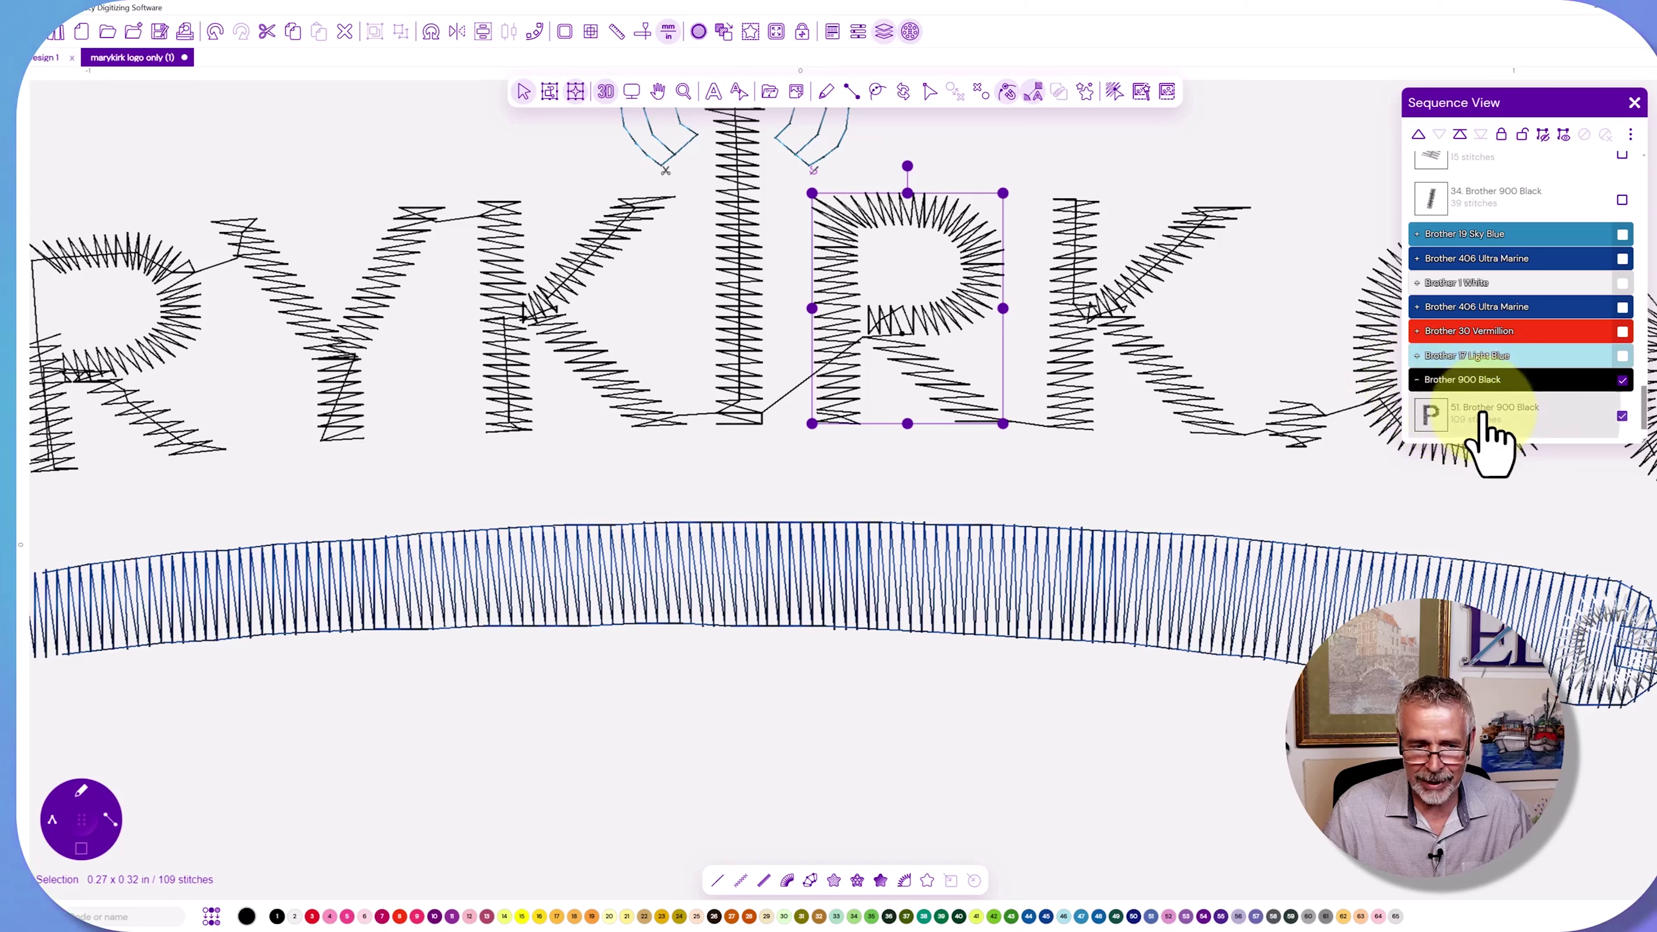
drag(1484, 418, 1460, 254)
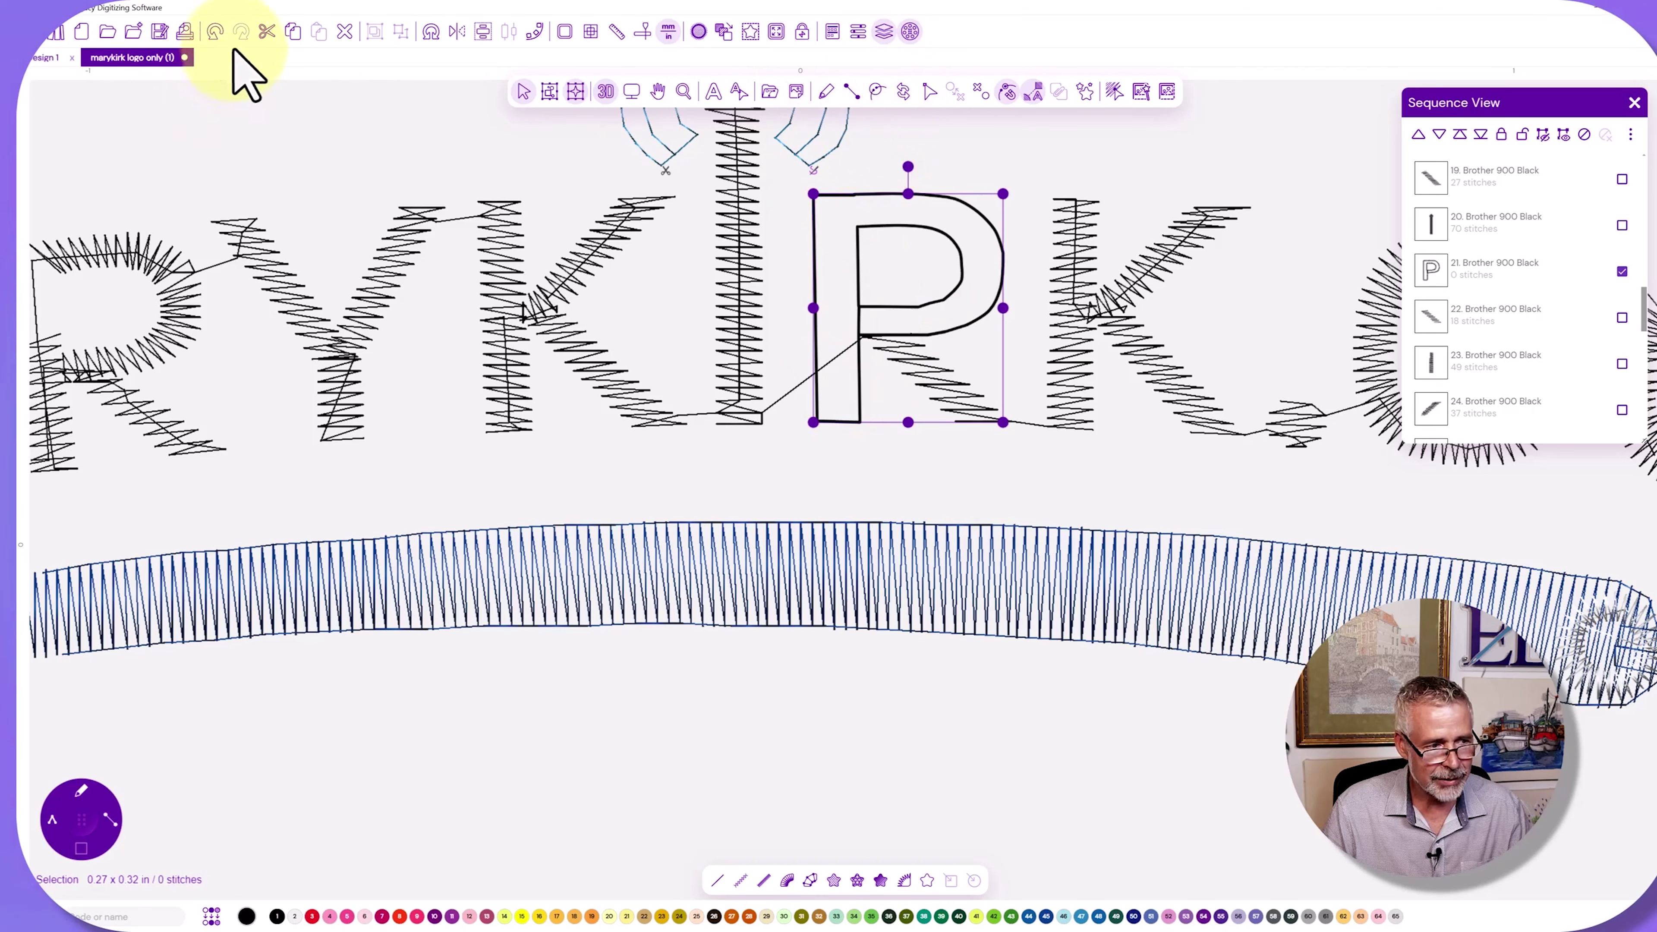
Undo the last change to the second R's body and delete its outline point where the bowl's underside meets the stem.
click(215, 32)
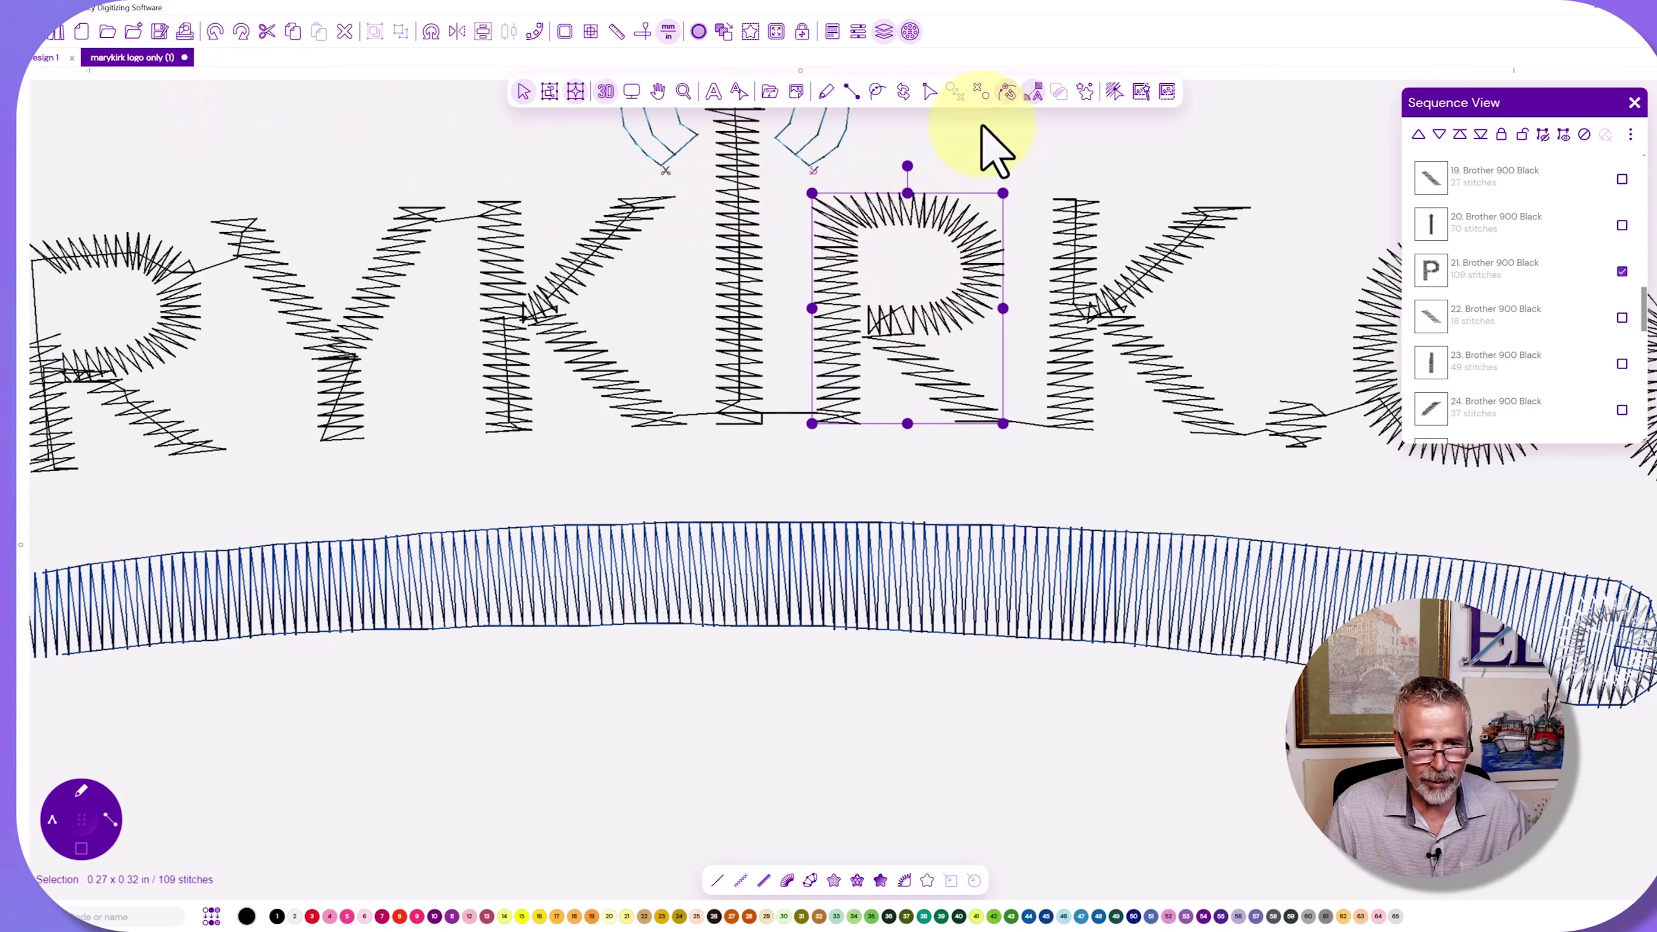
click(964, 121)
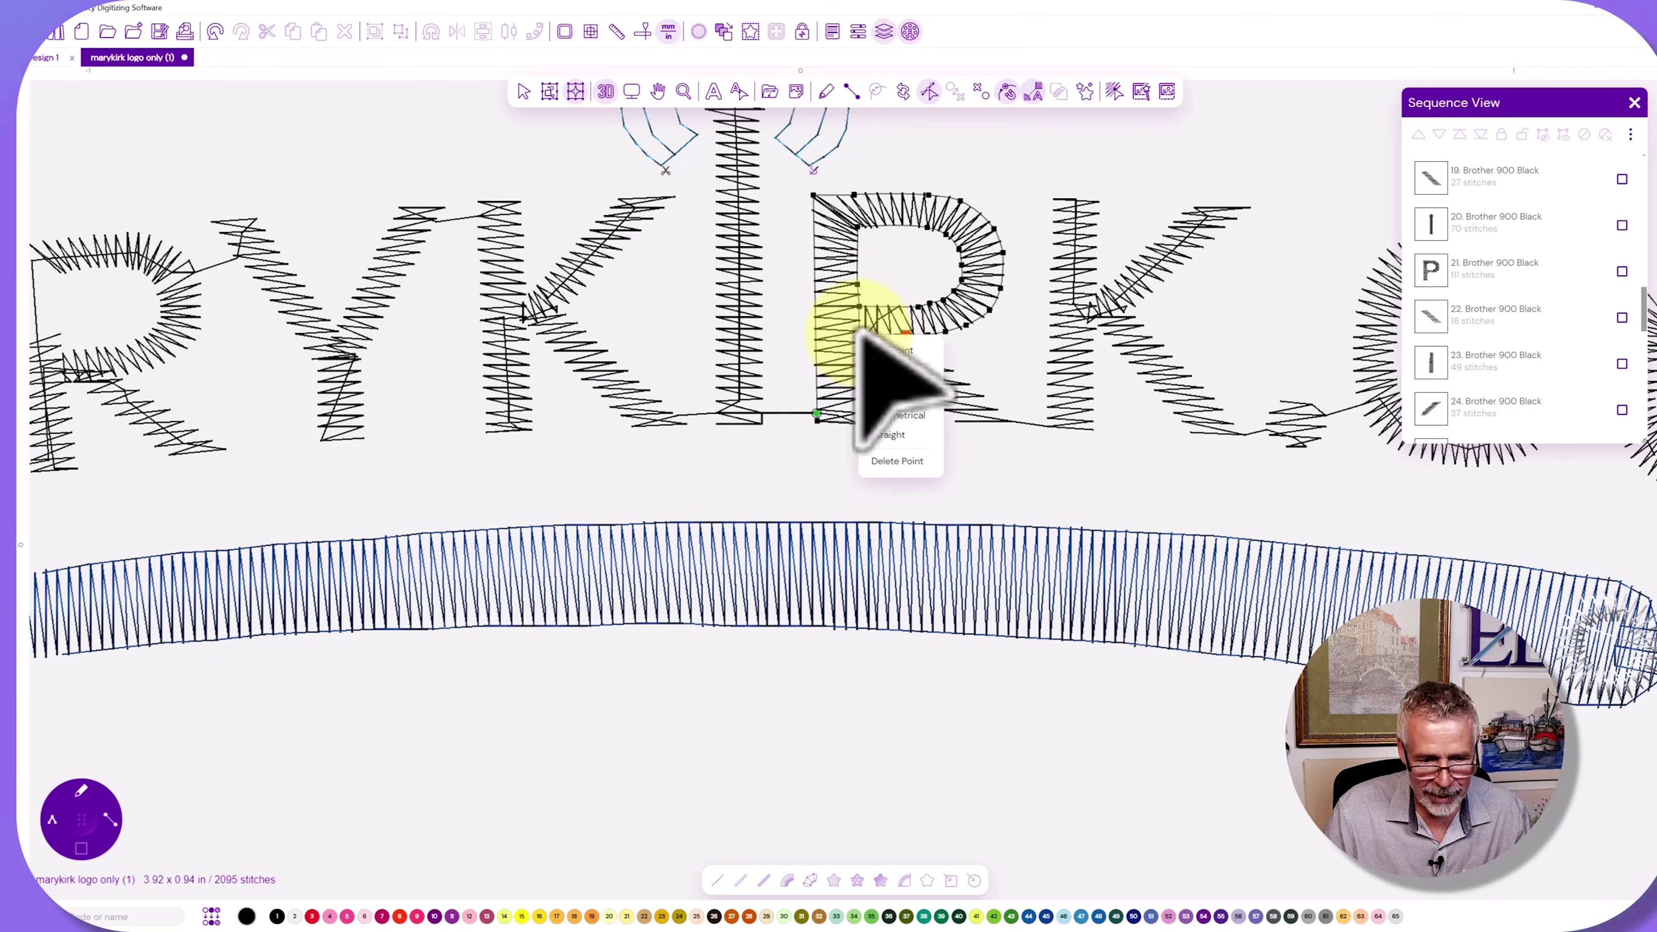
click(888, 461)
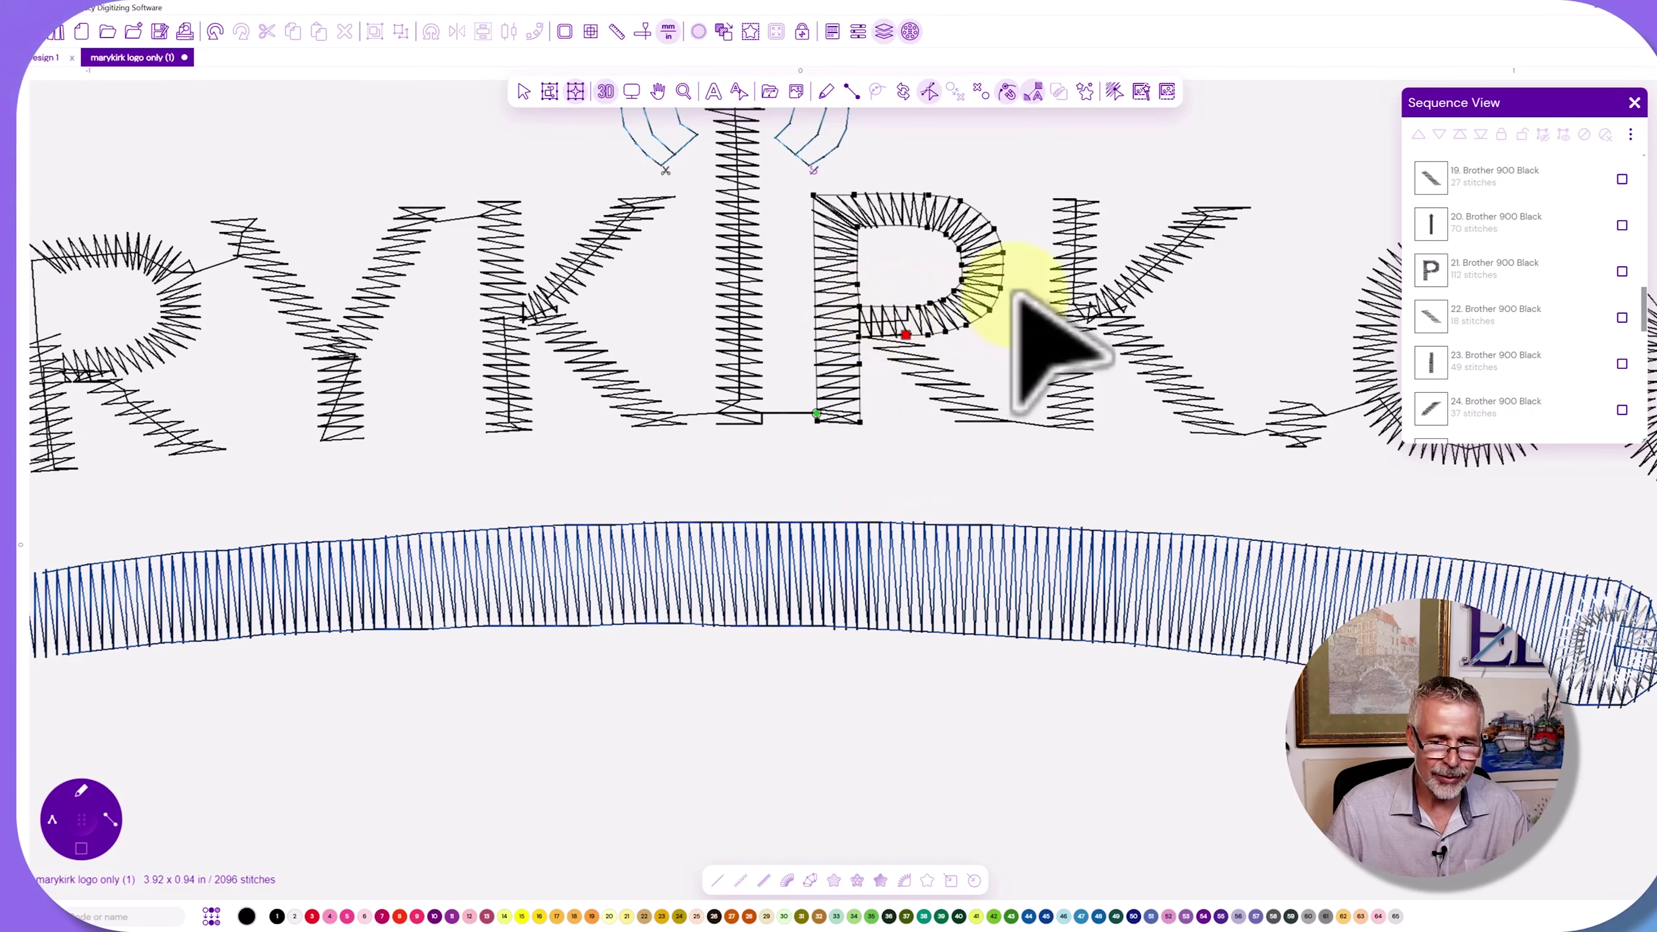
Set the R leg's stop, the second K stem's start and the K lower leg's stop slightly above the base, facing the neighboring characters.
click(1005, 415)
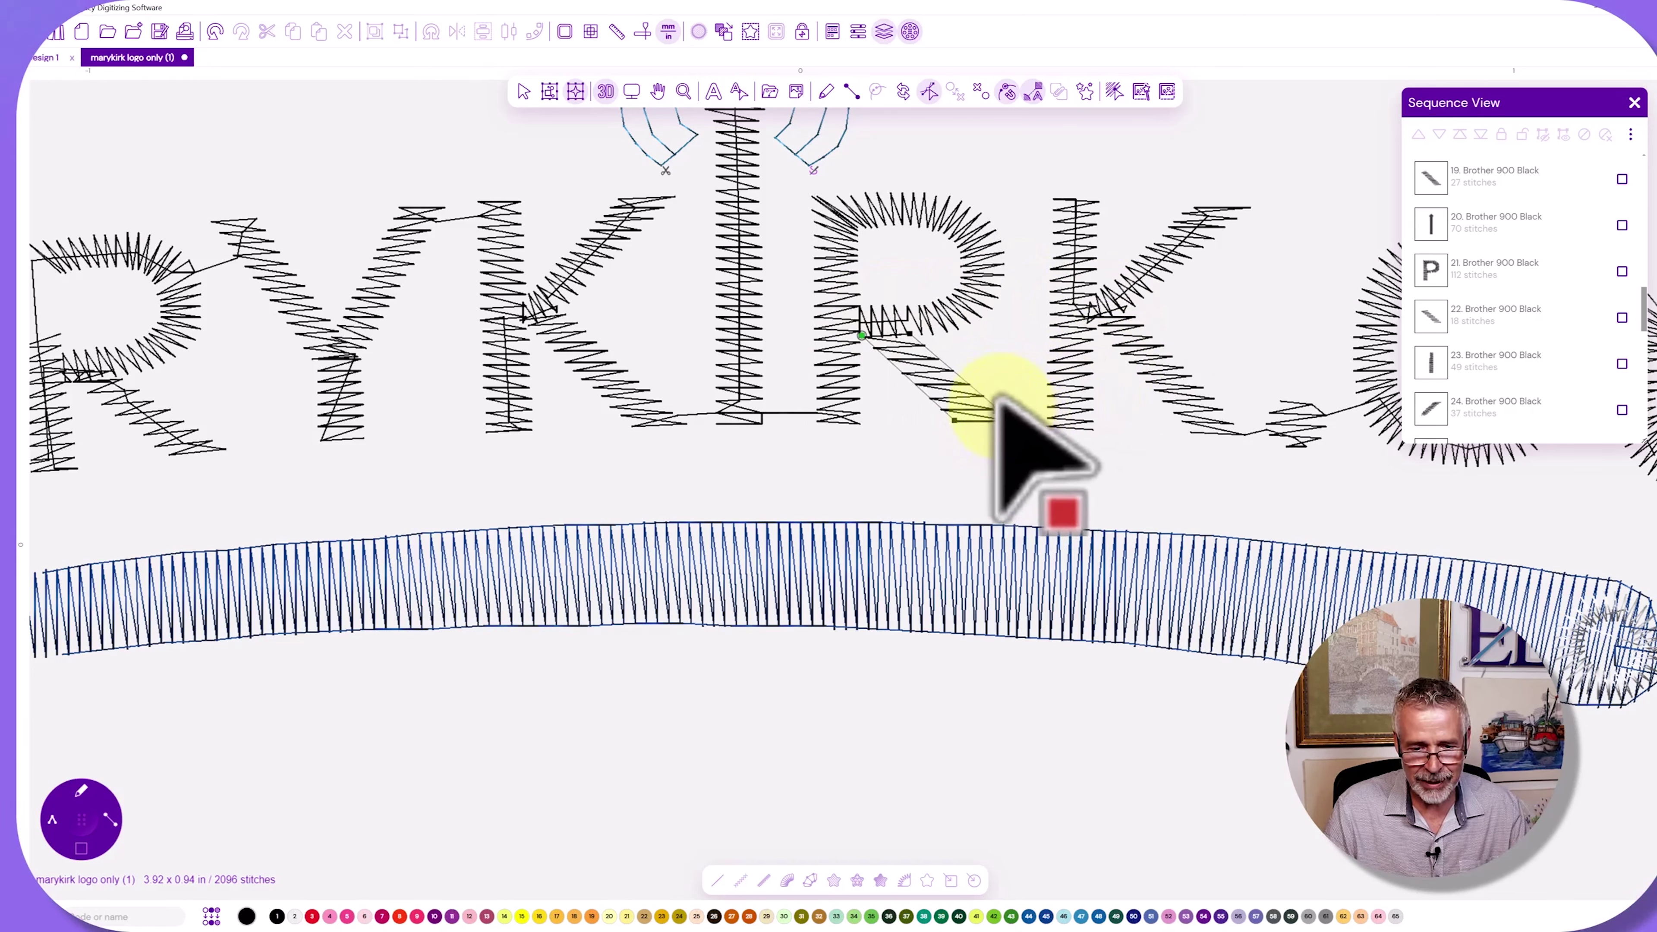
click(1049, 415)
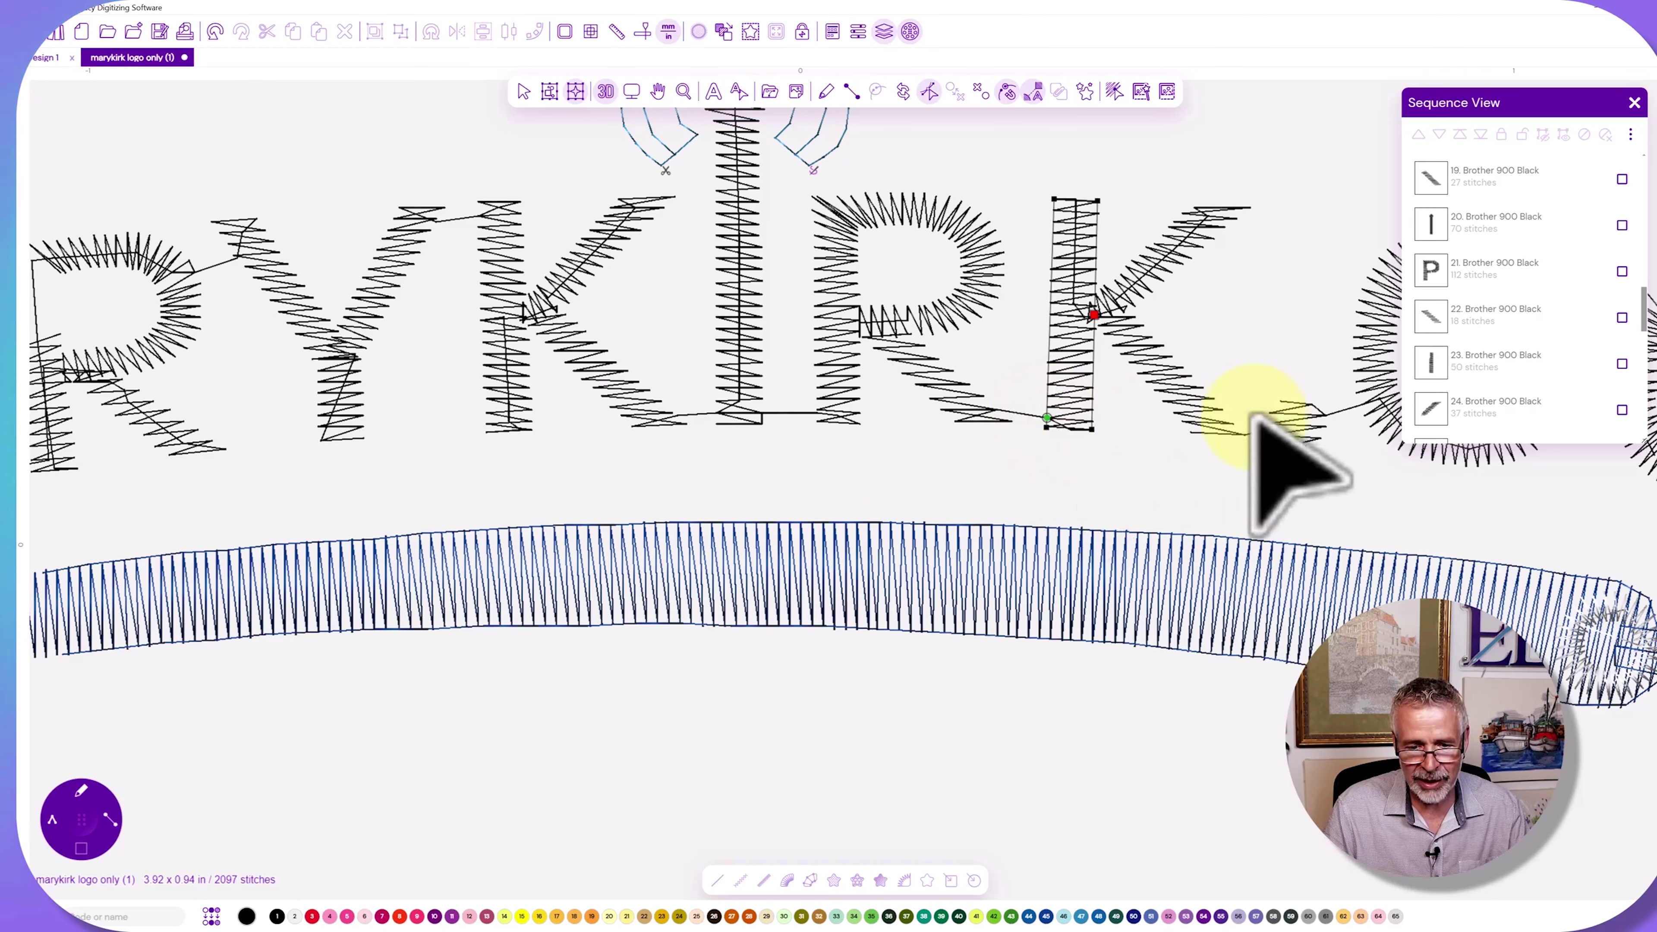
right_click(1233, 426)
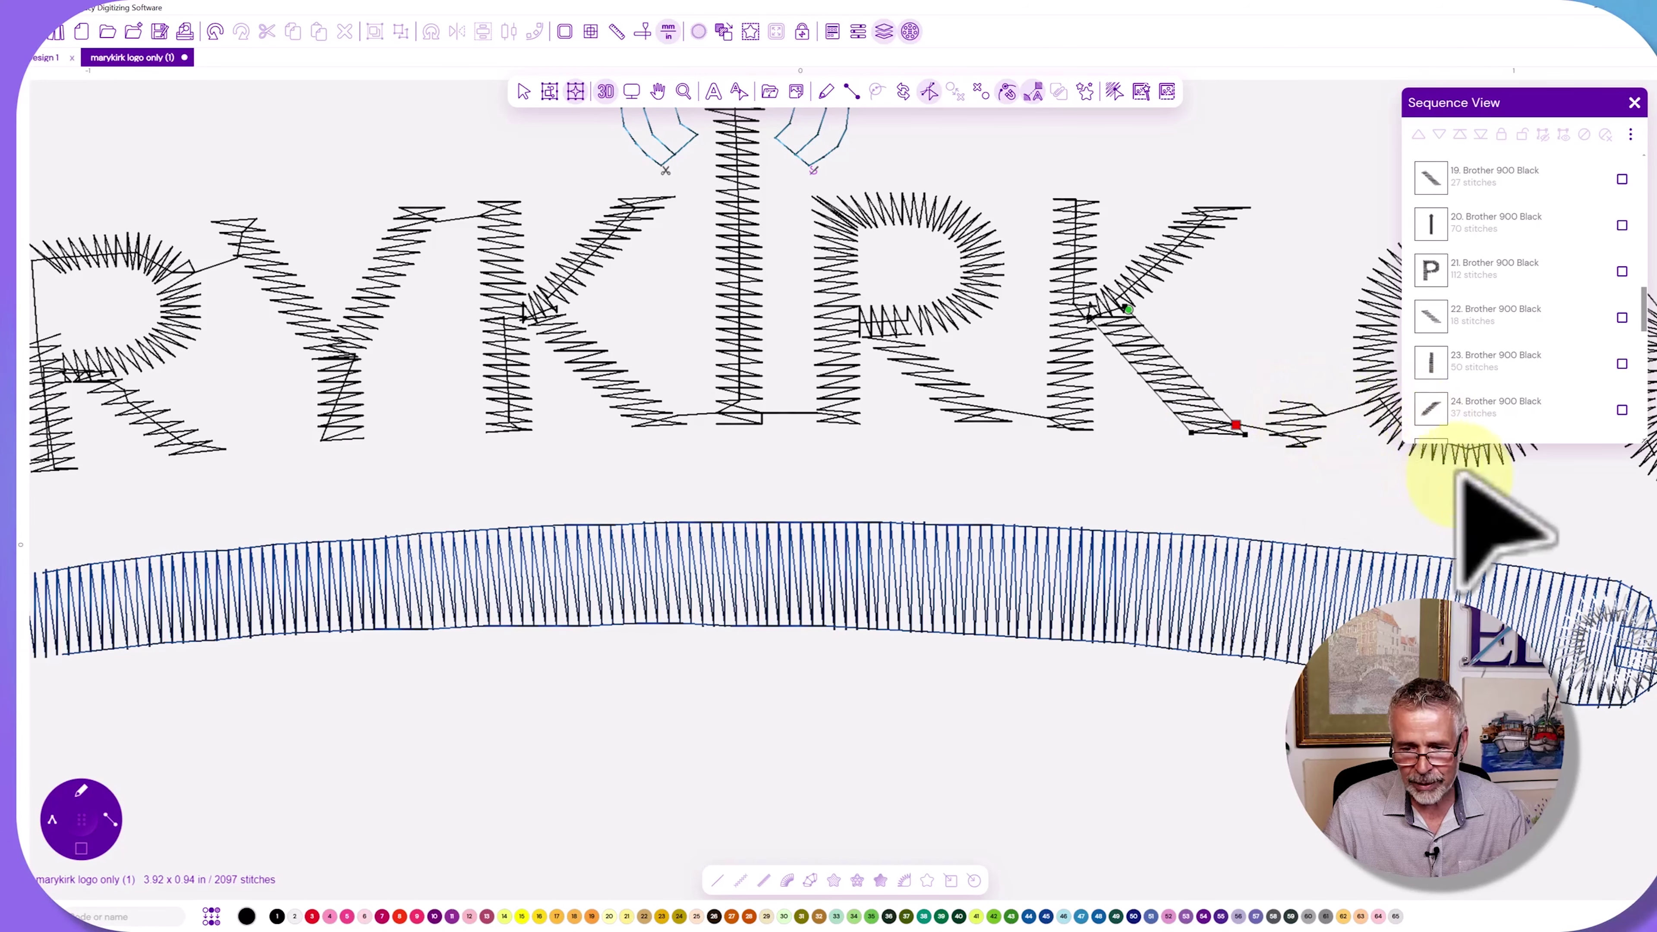
Move the C's stop point to the outer edge of its upper tip, facing the O.
scroll(1021, 418, left, 2)
scroll(1021, 405, left, 1)
scroll(1028, 392, right, 6)
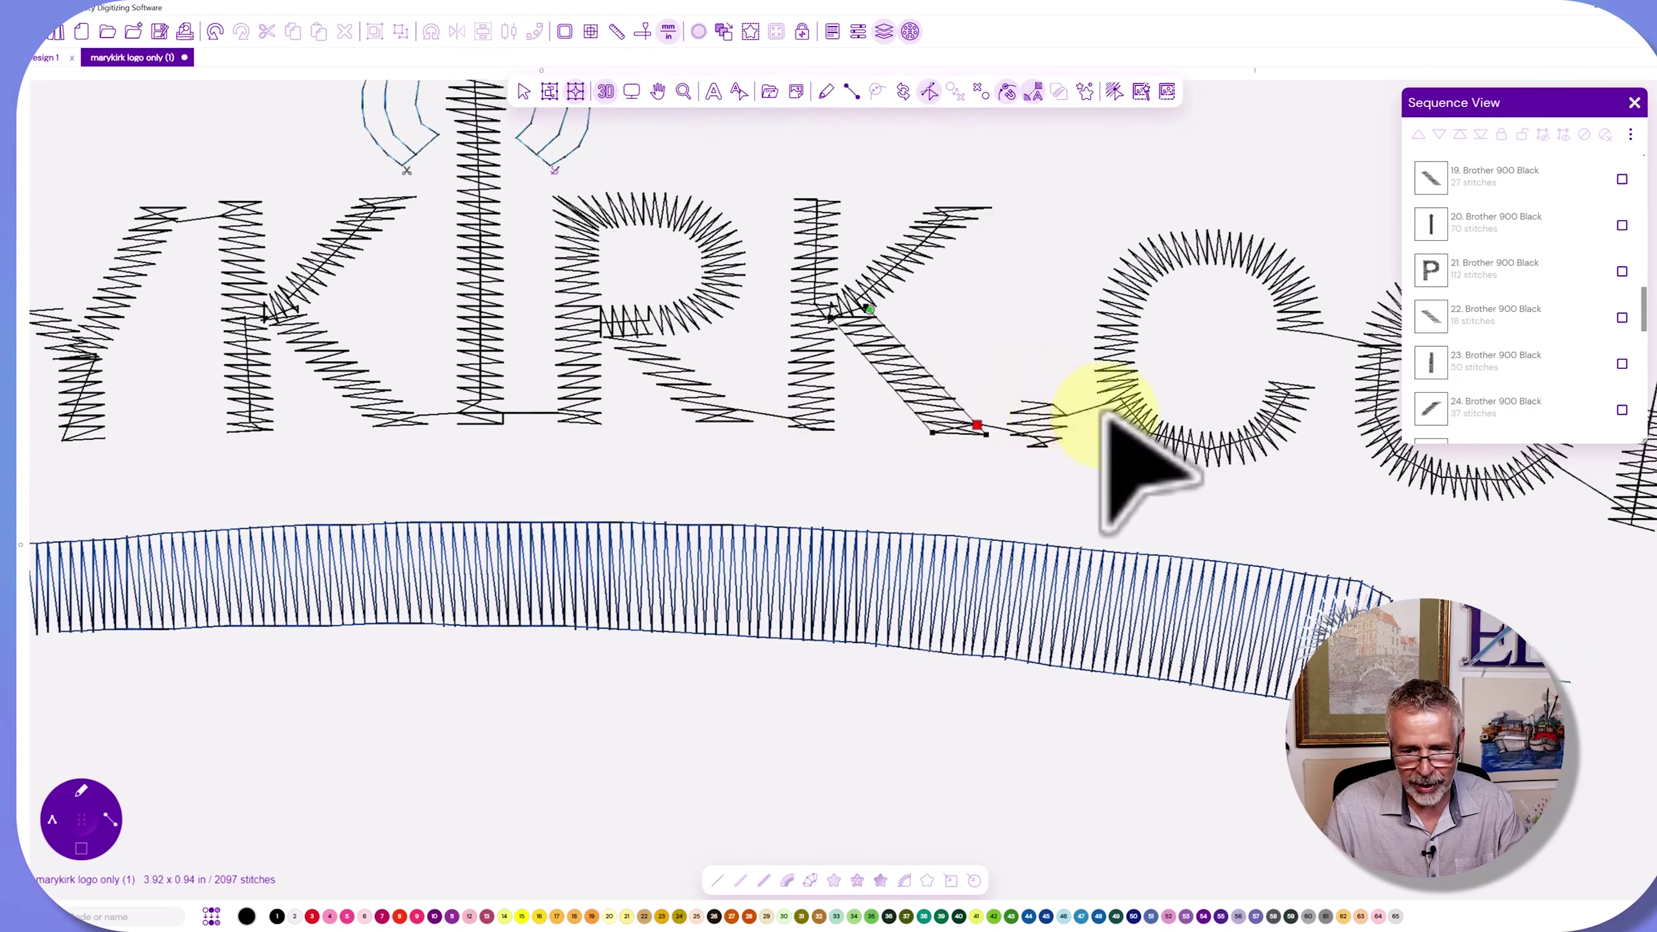
scroll(1077, 412, right, 5)
click(935, 320)
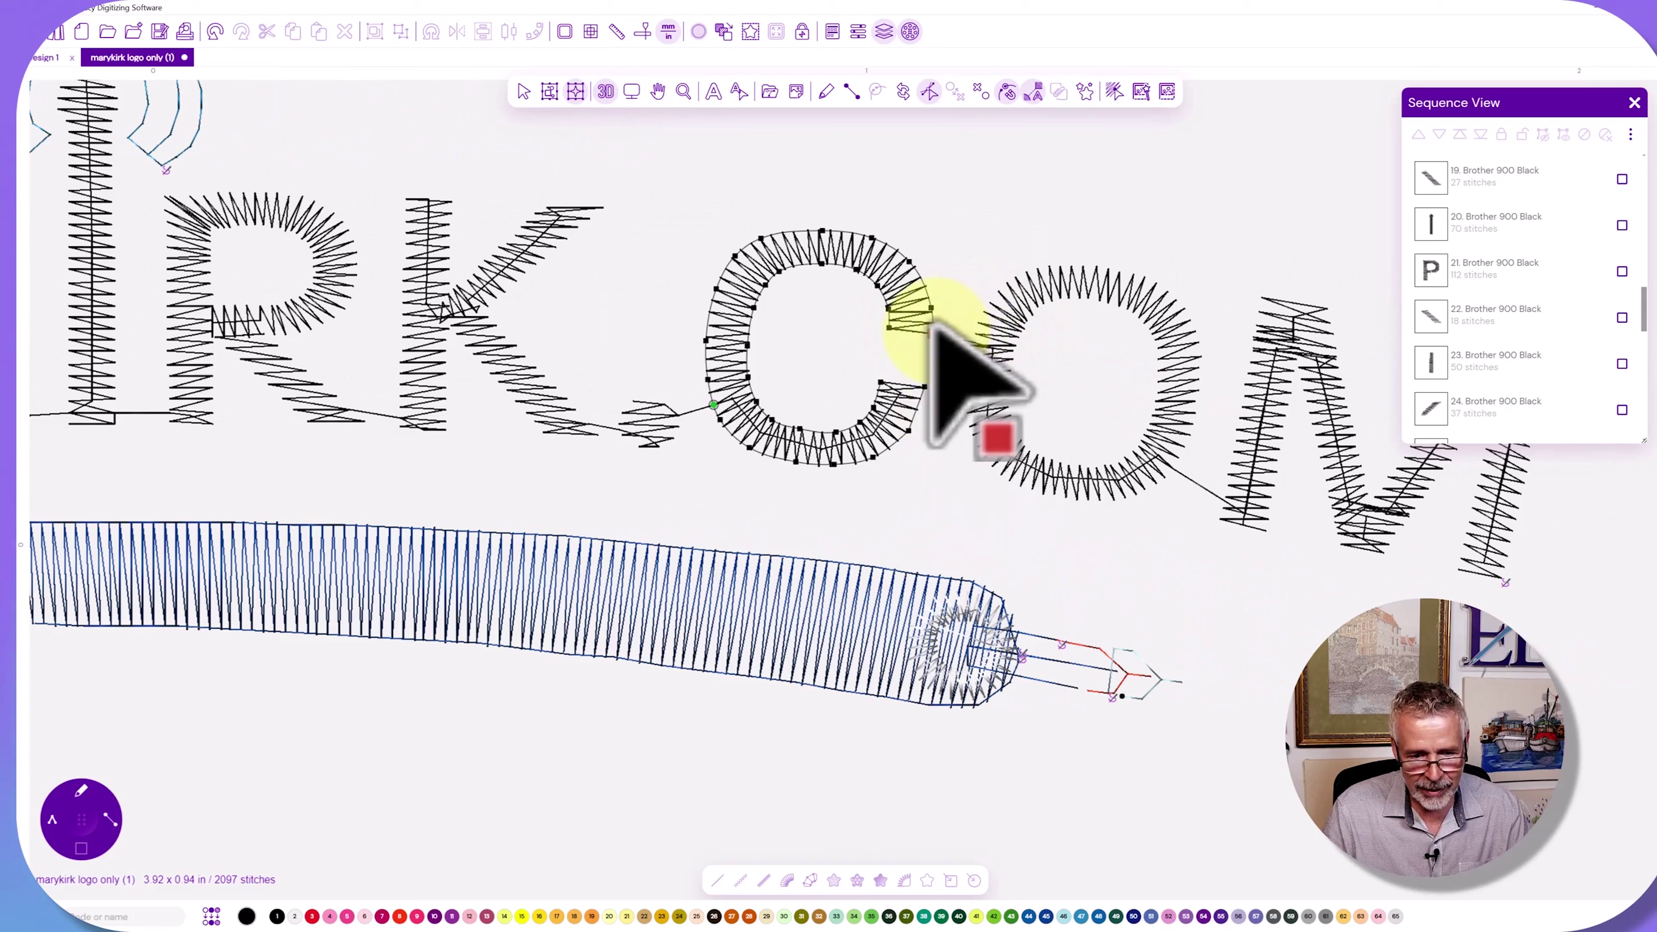
Start the O on its upper C side, stop it near mid-height facing the M, and start the M's first stem at a matching height.
click(975, 340)
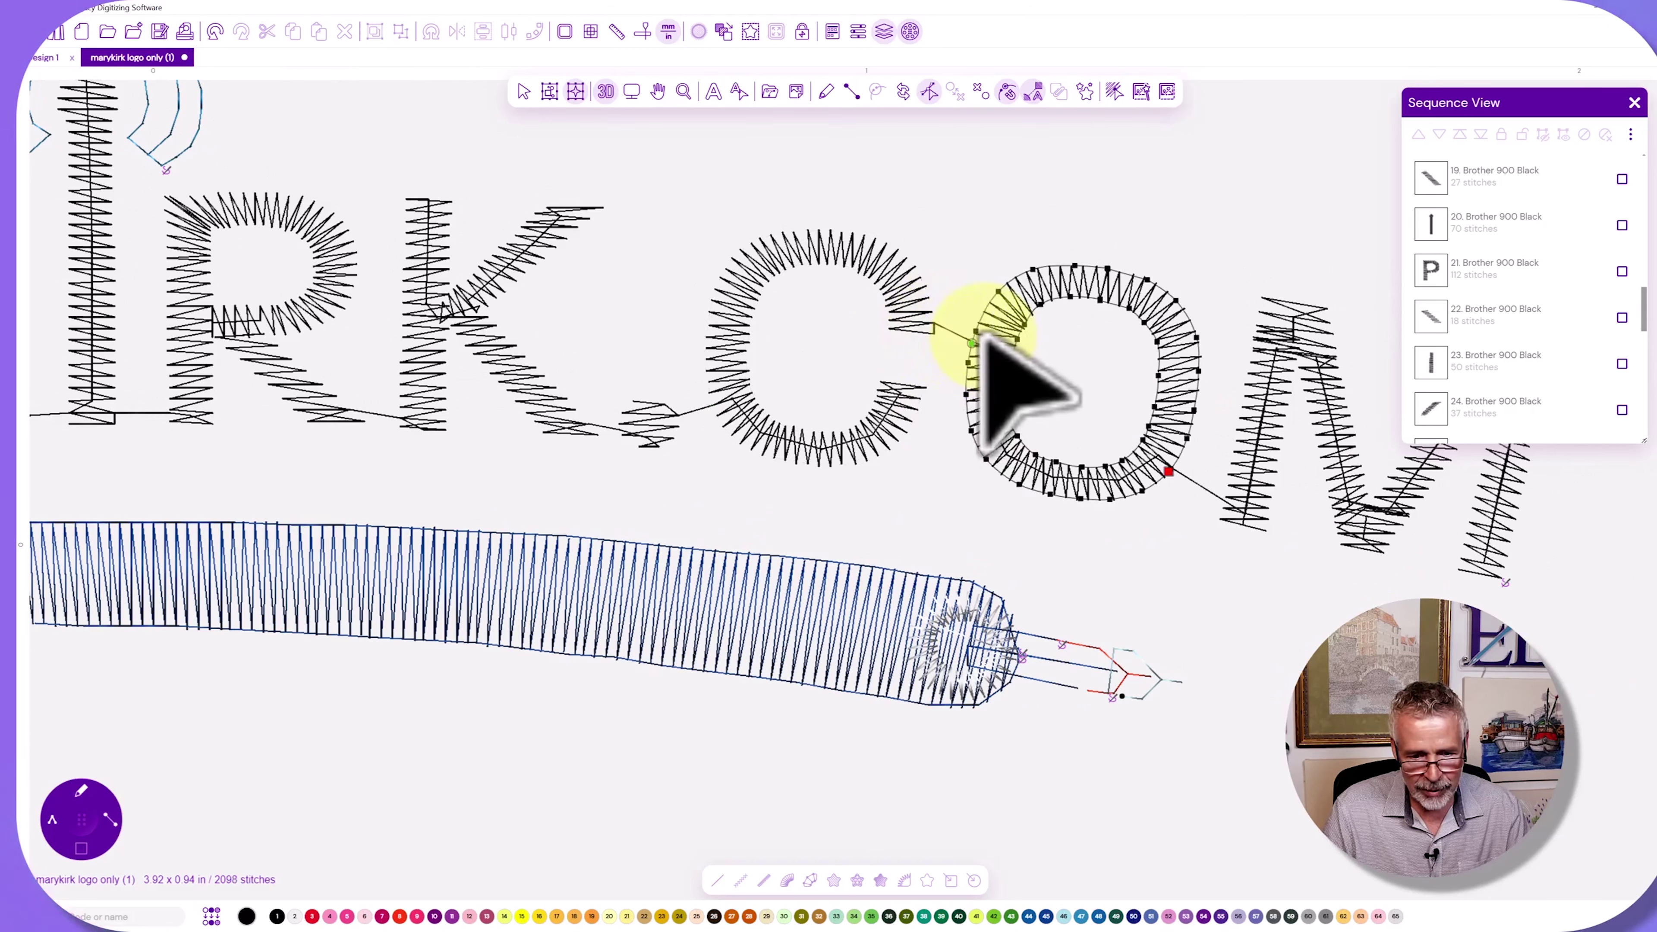
click(978, 338)
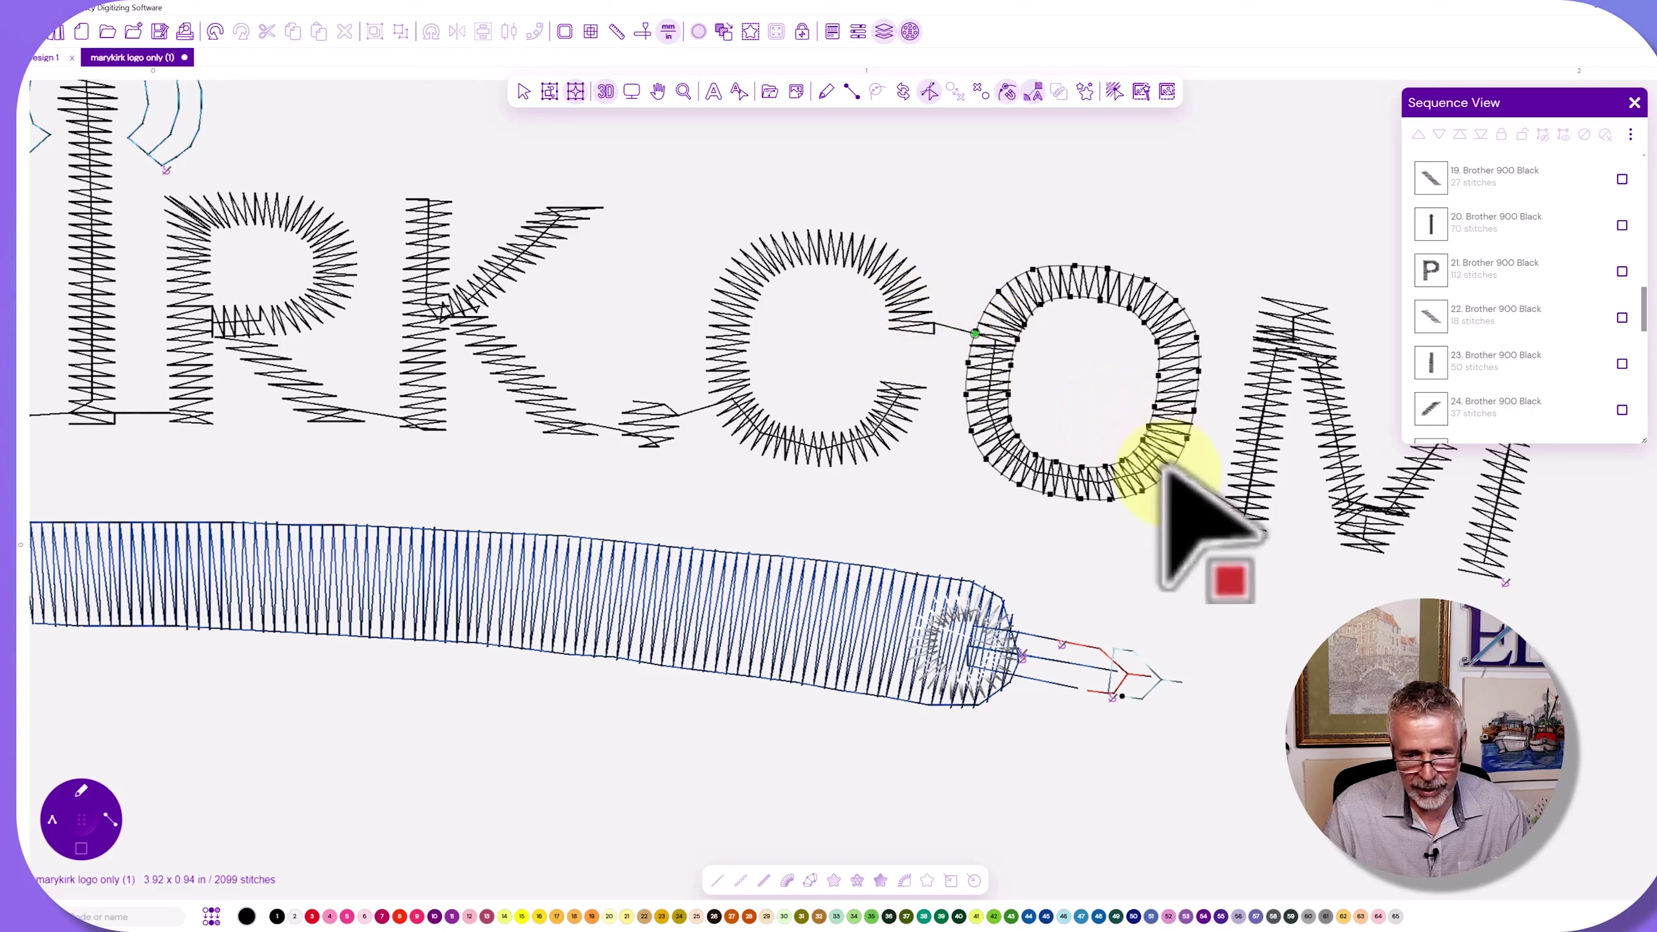
click(1197, 415)
click(1219, 496)
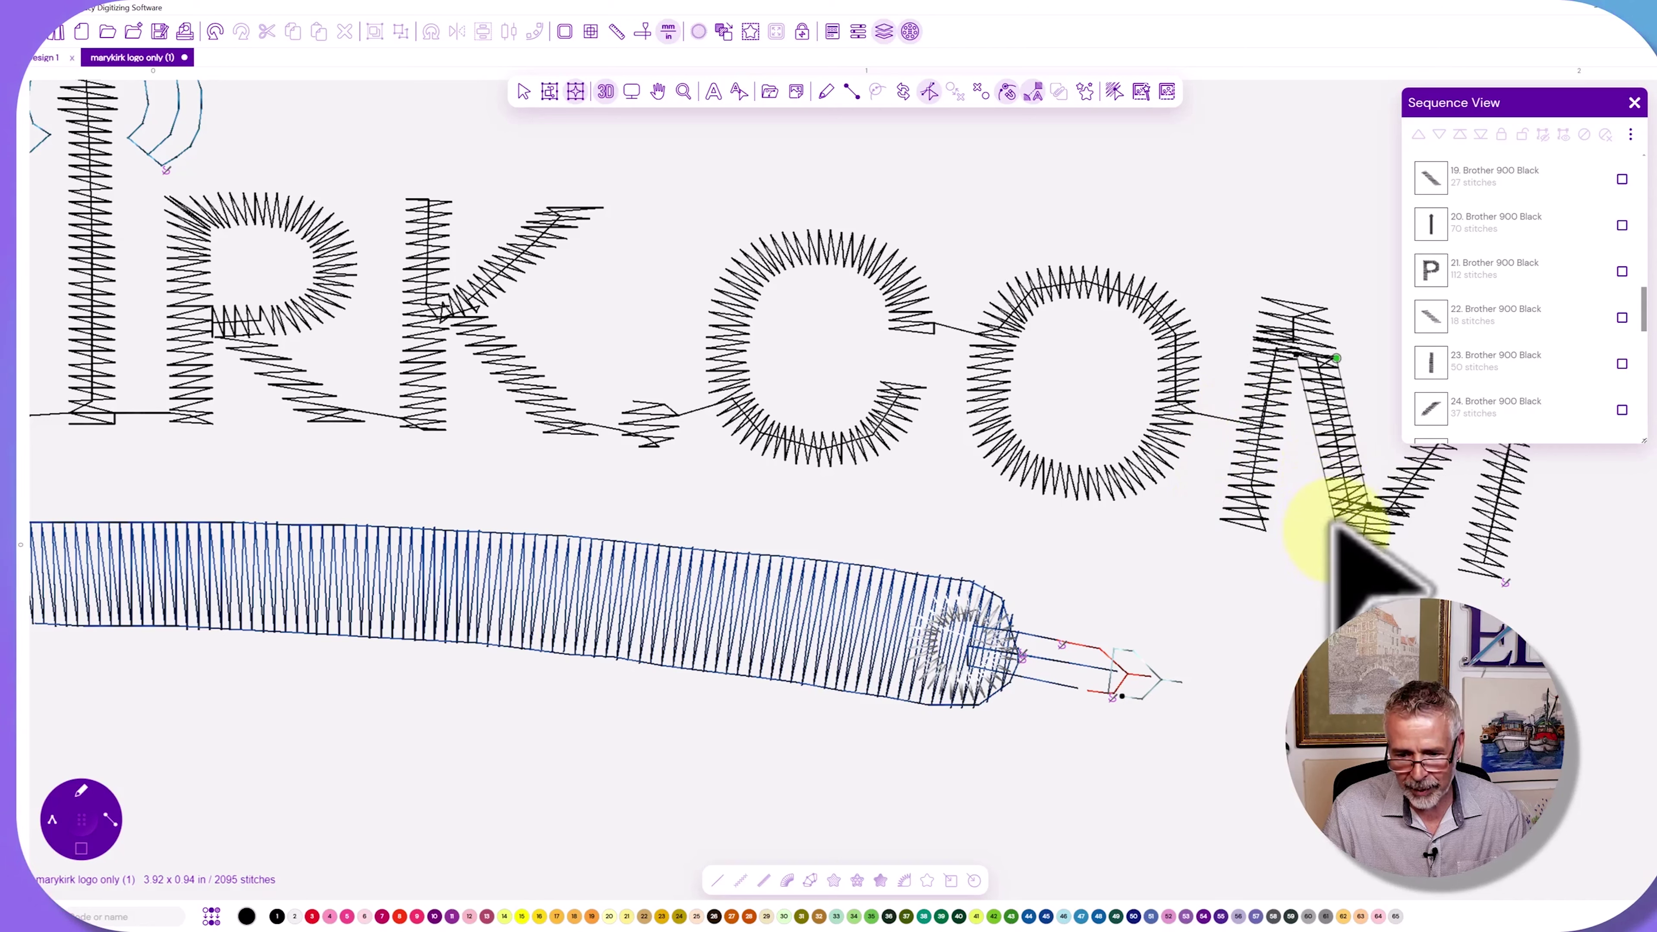
Stop the last M's first diagonal near its lower end, and stop its first stem near the top on the edge facing the O.
click(1325, 490)
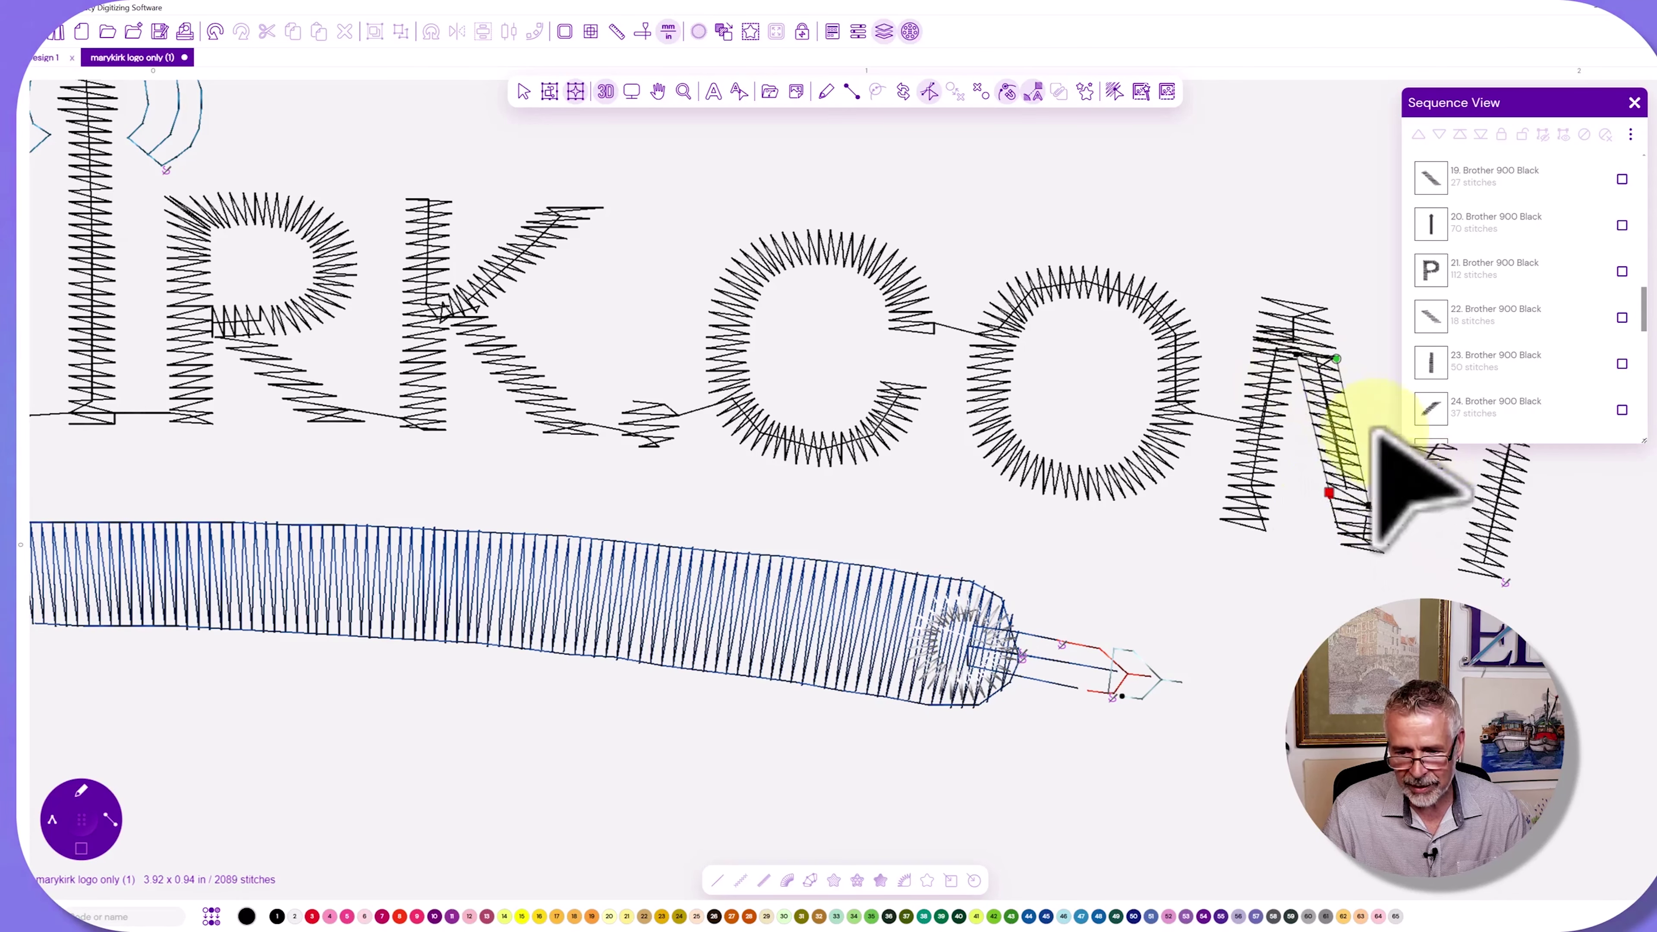
scroll(1120, 462, left, 2)
scroll(1121, 462, right, 4)
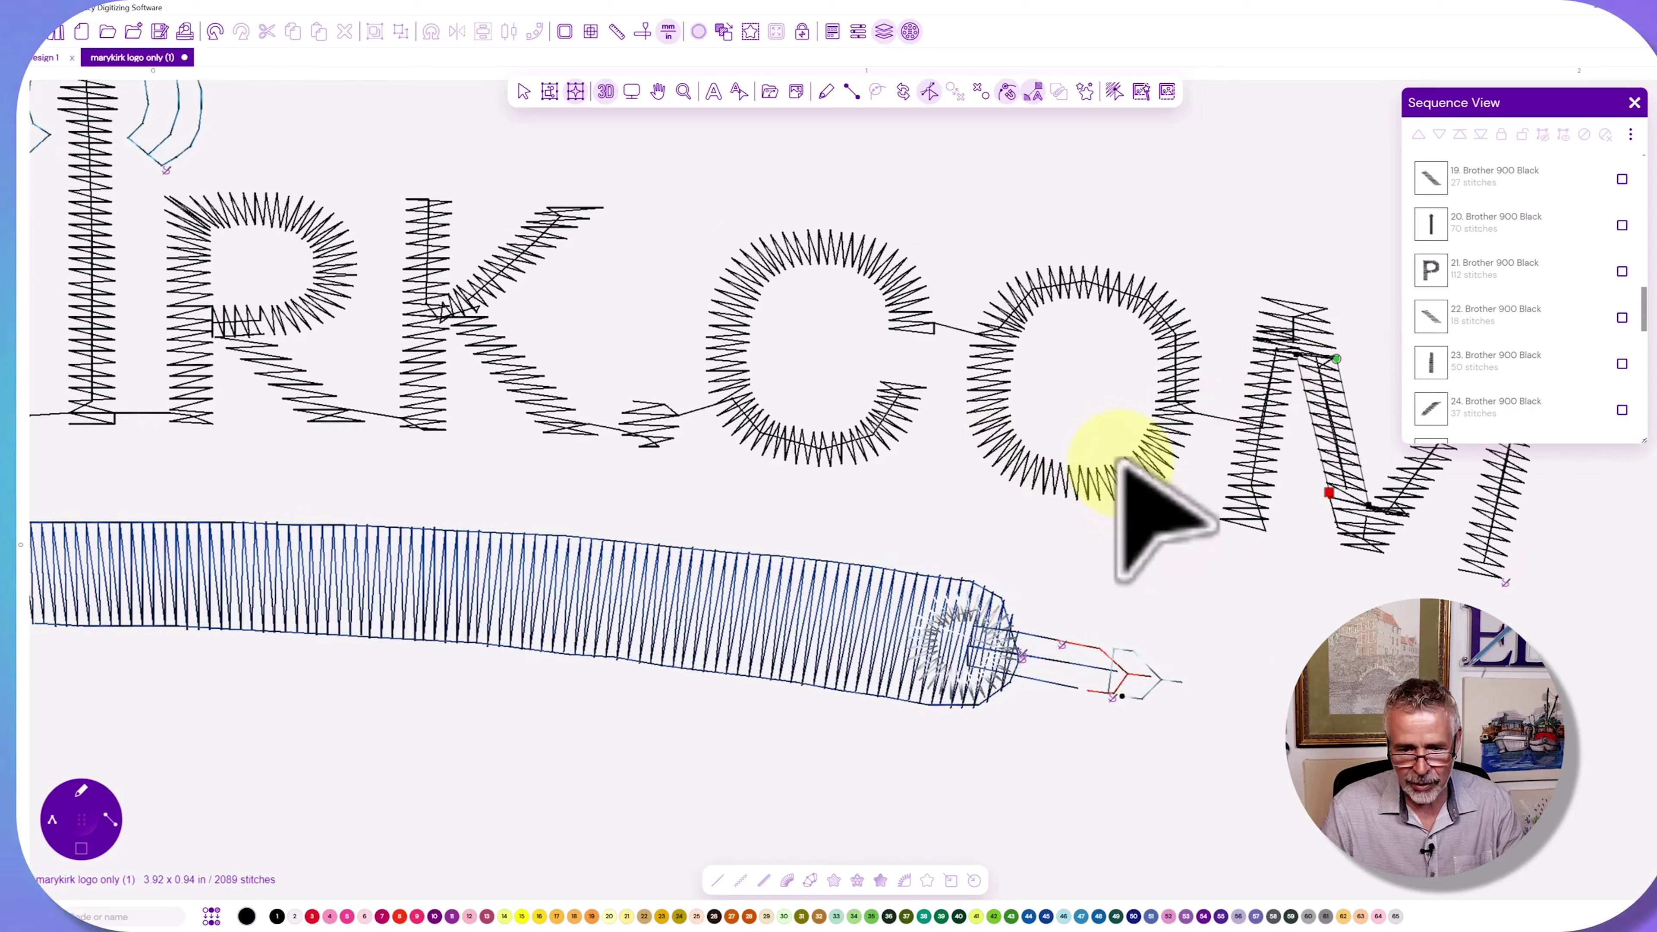
scroll(1125, 470, right, 4)
scroll(900, 529, left, 1)
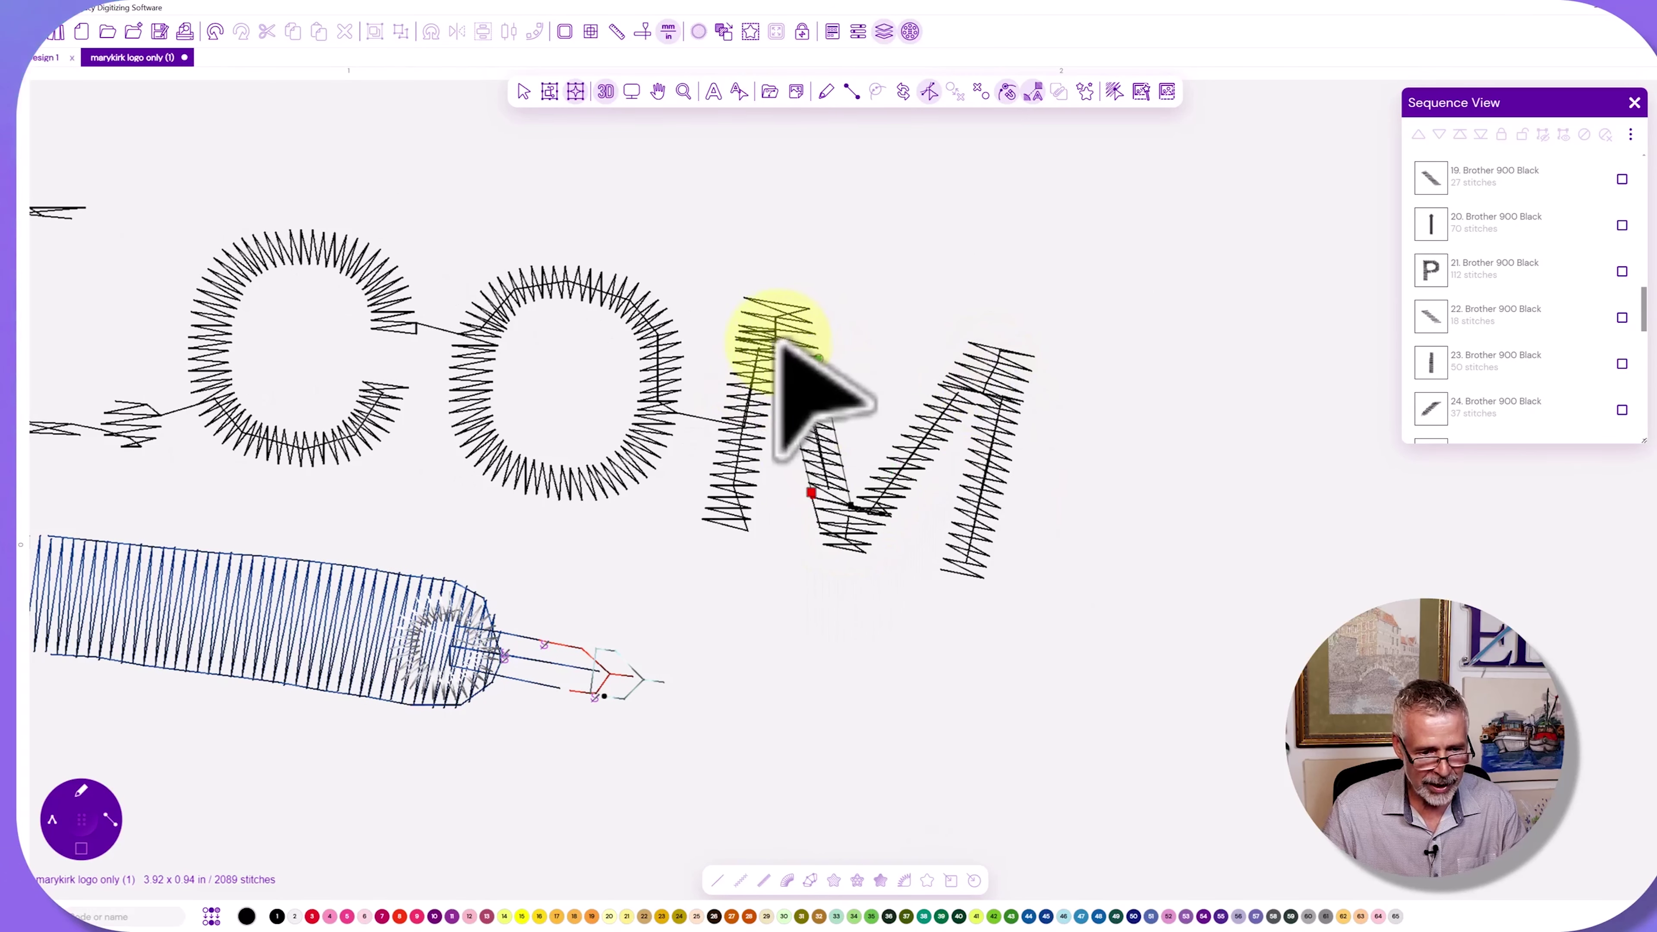
click(742, 379)
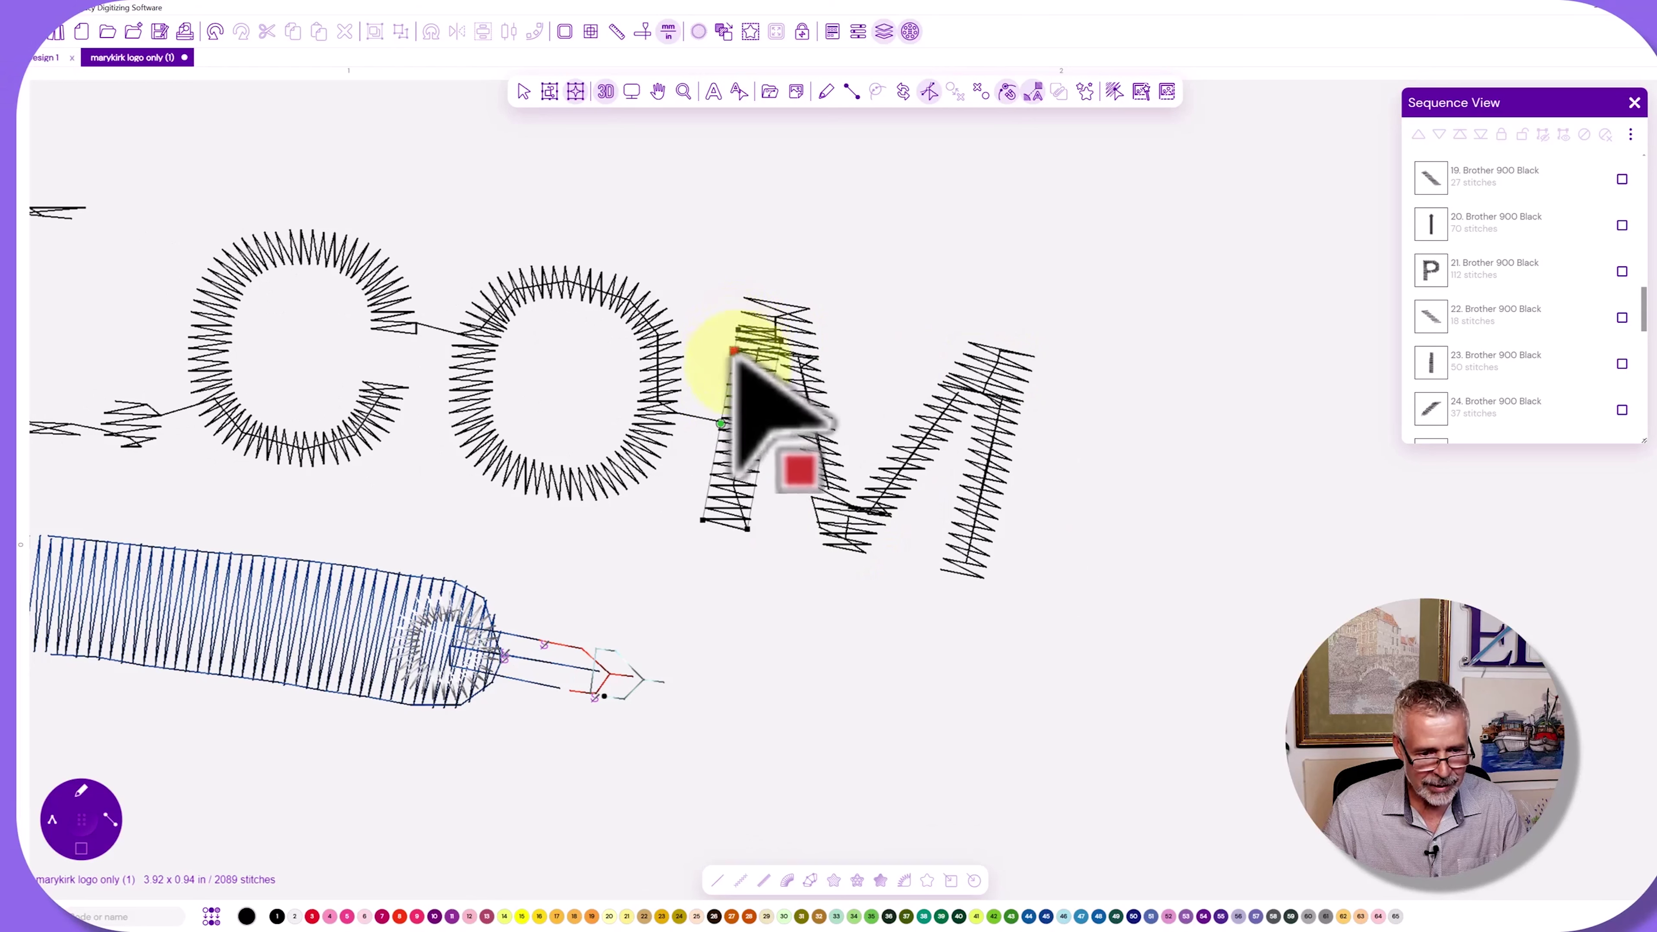
click(738, 337)
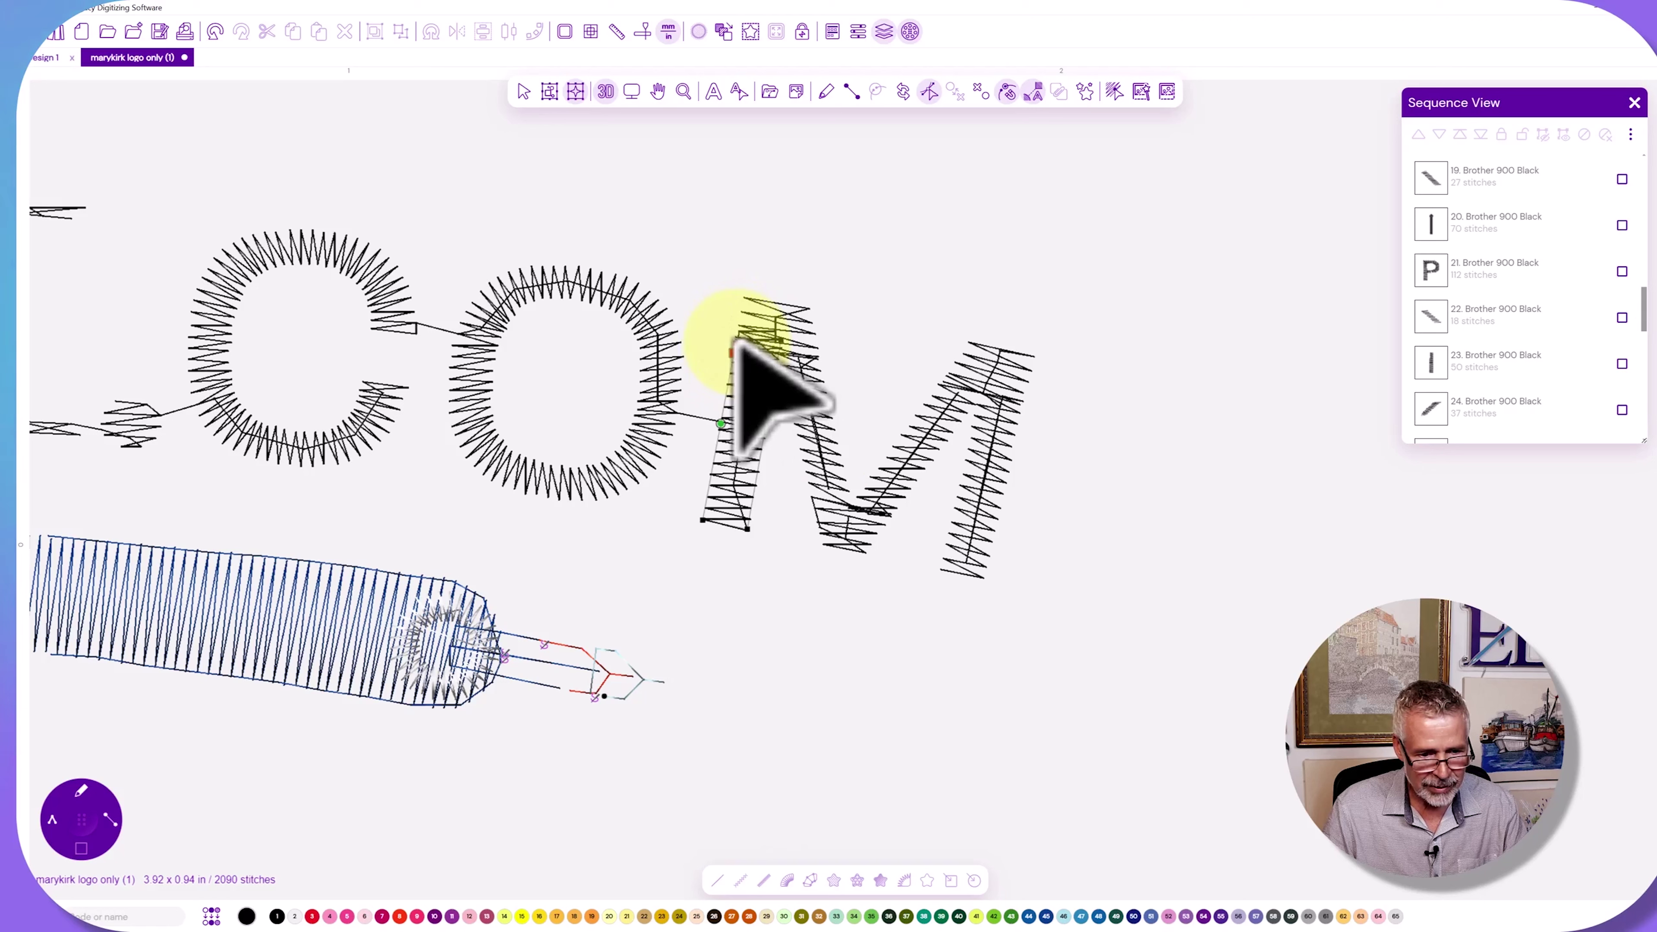
click(760, 340)
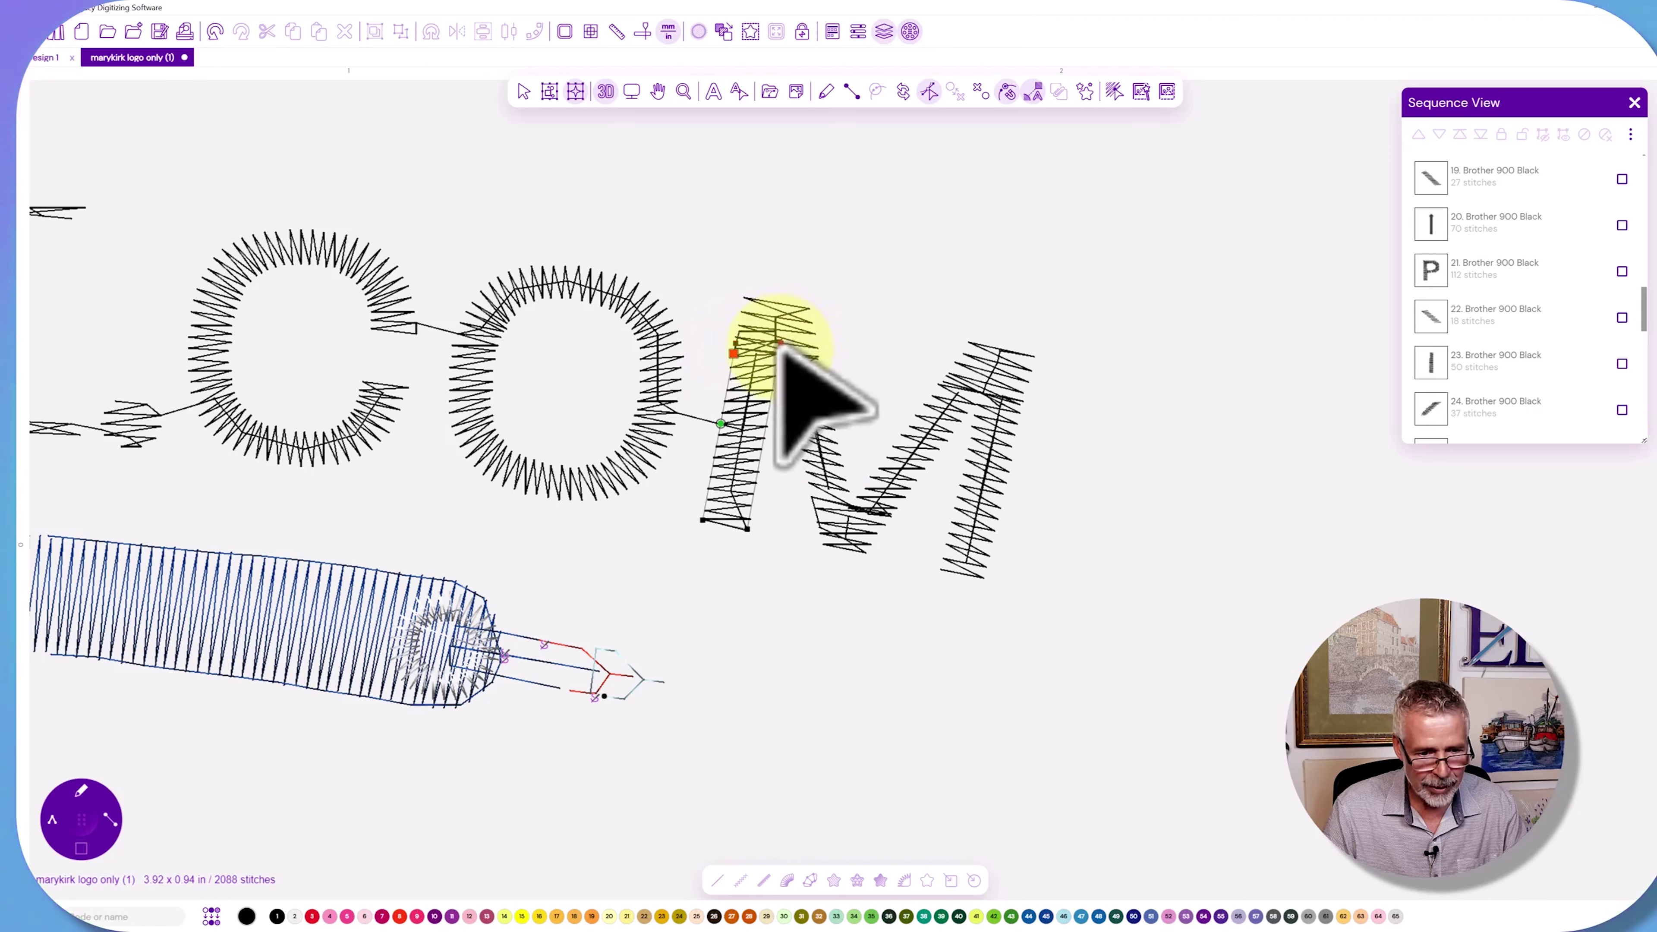
click(779, 352)
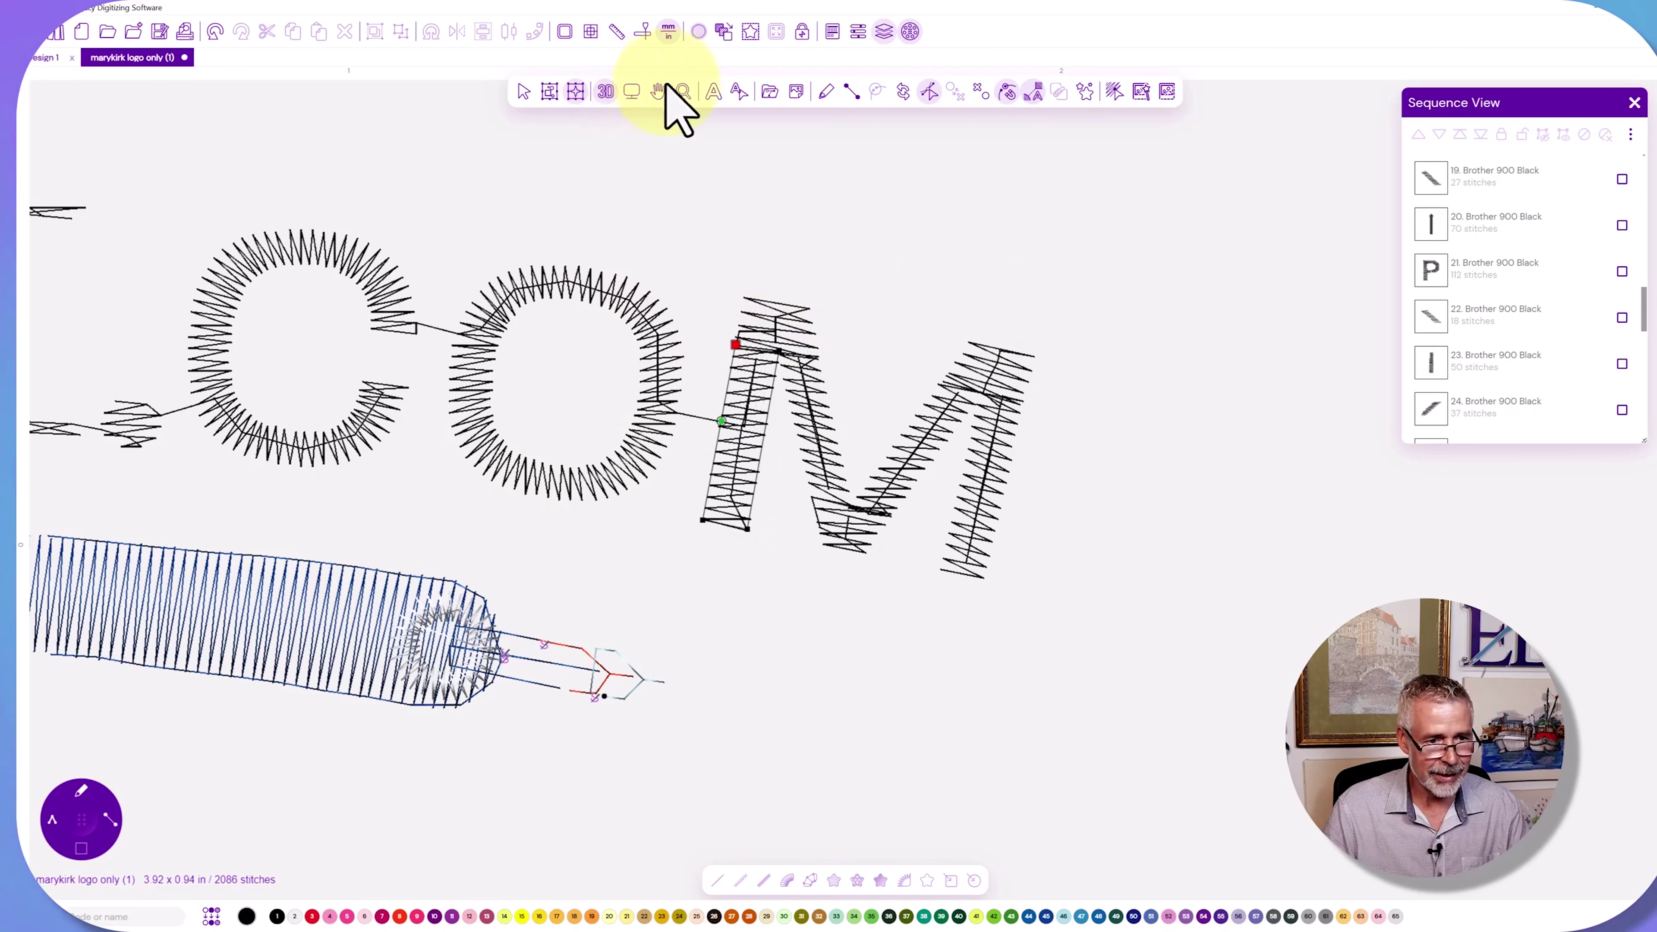
Fit the whole design on screen and look over the lettering and its connections.
click(638, 97)
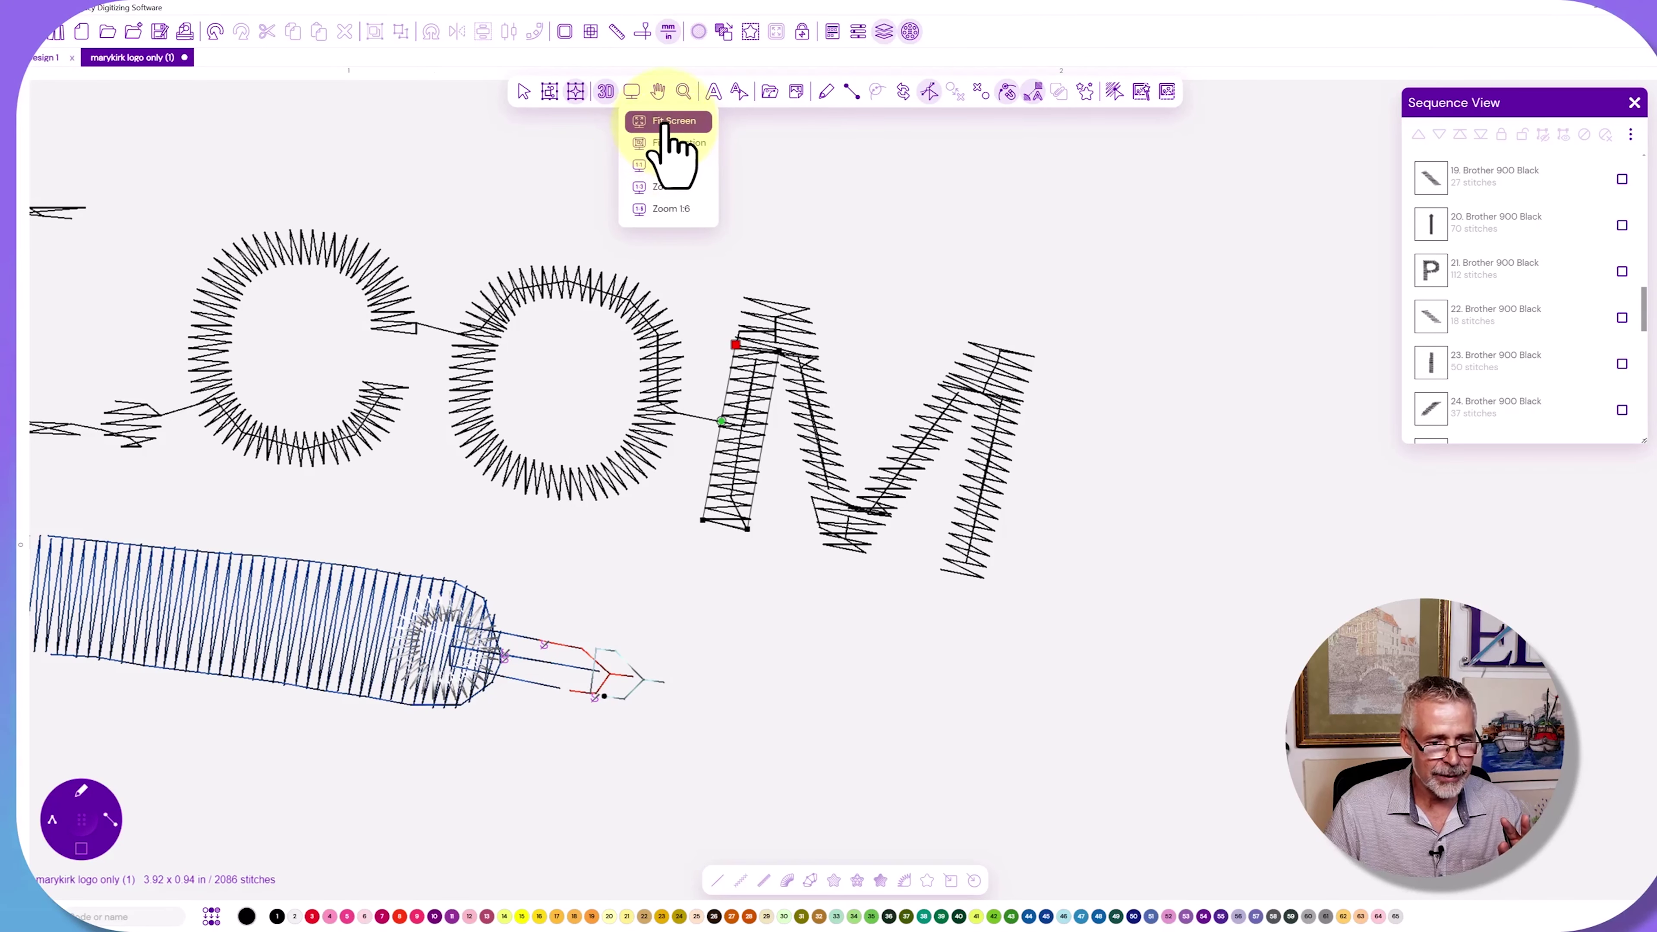
click(667, 124)
scroll(839, 567, up, 1)
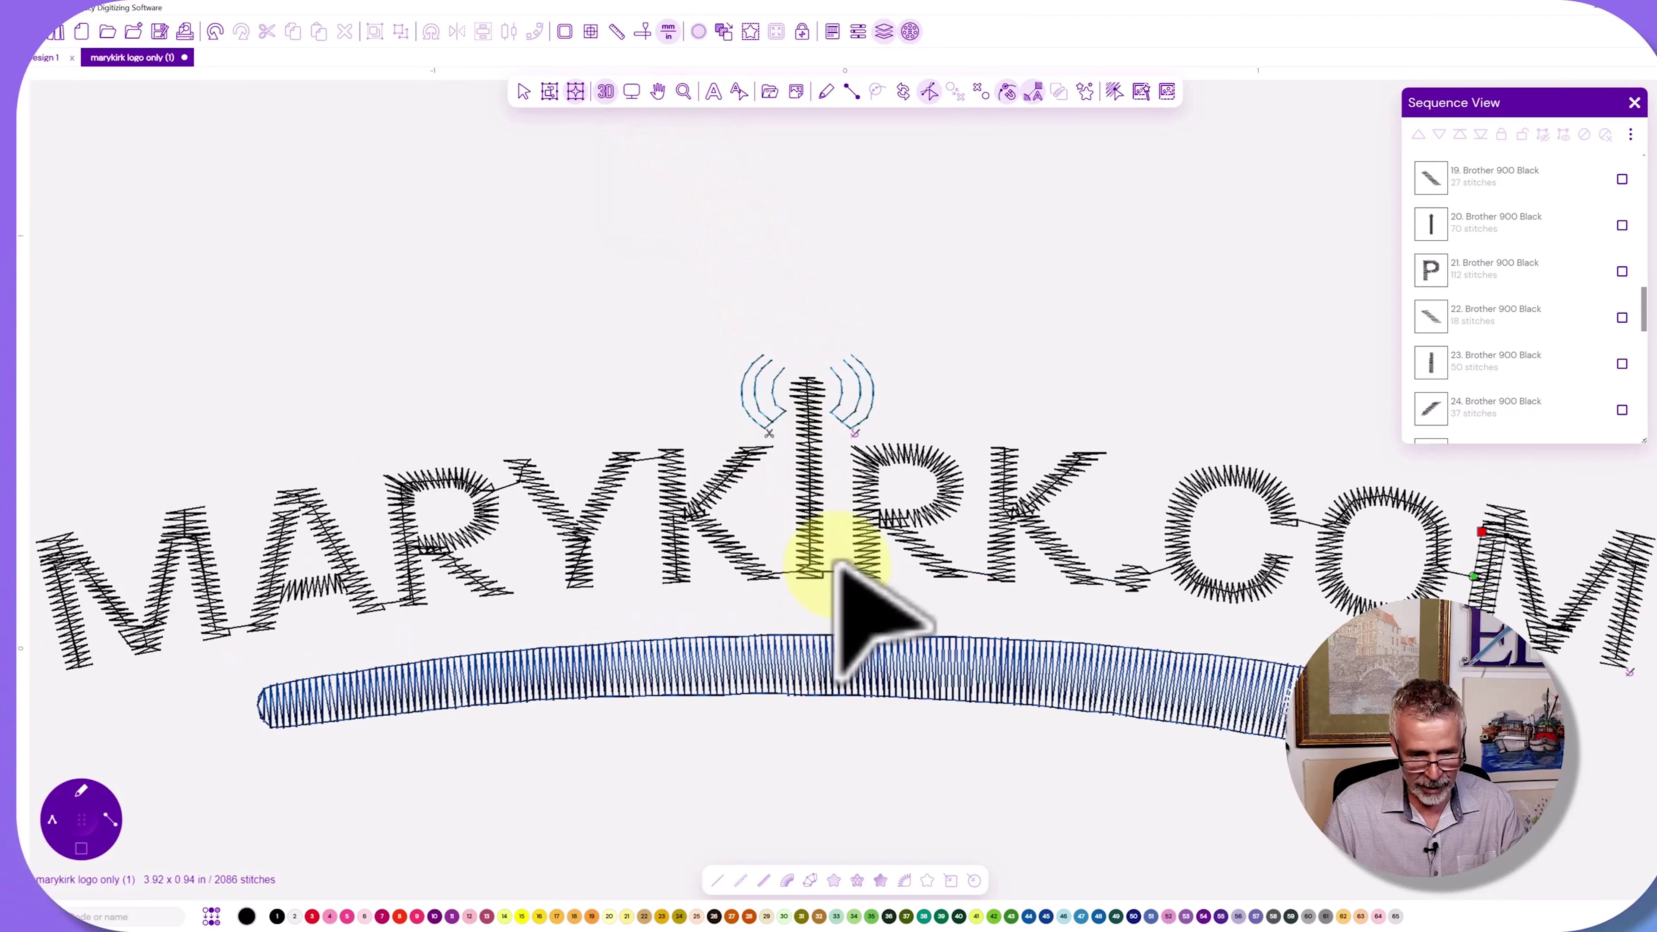
scroll(837, 562, down, 4)
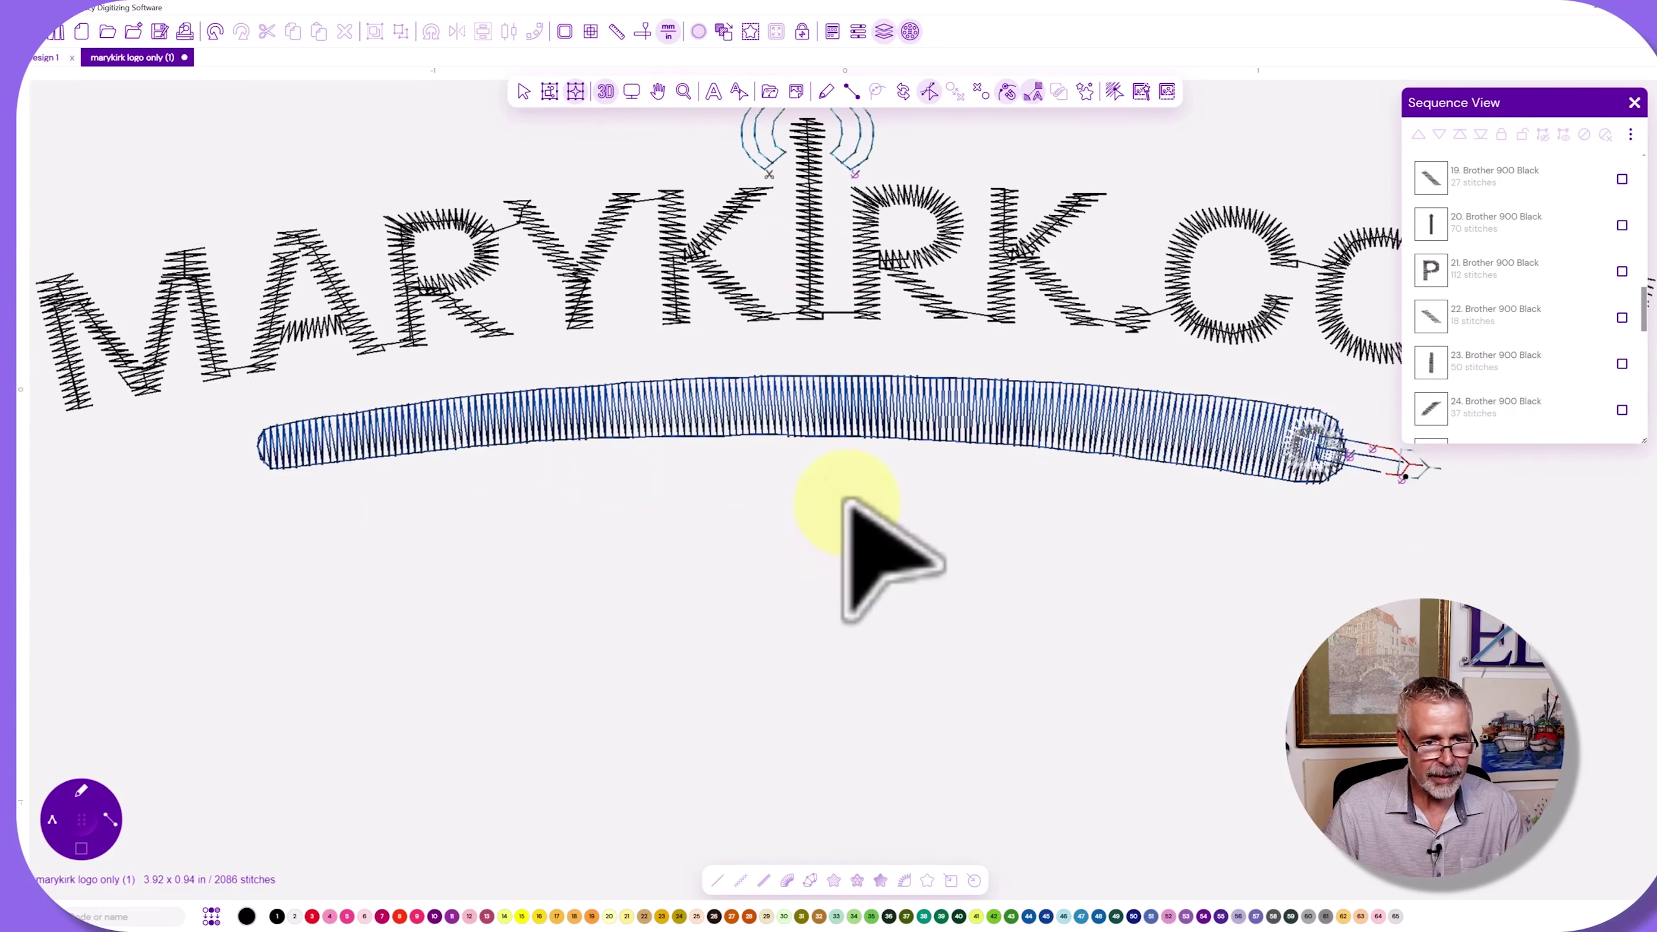
Move the start point of the small circle at the blue band's arrow end onto its stop point.
scroll(885, 457, up, 1)
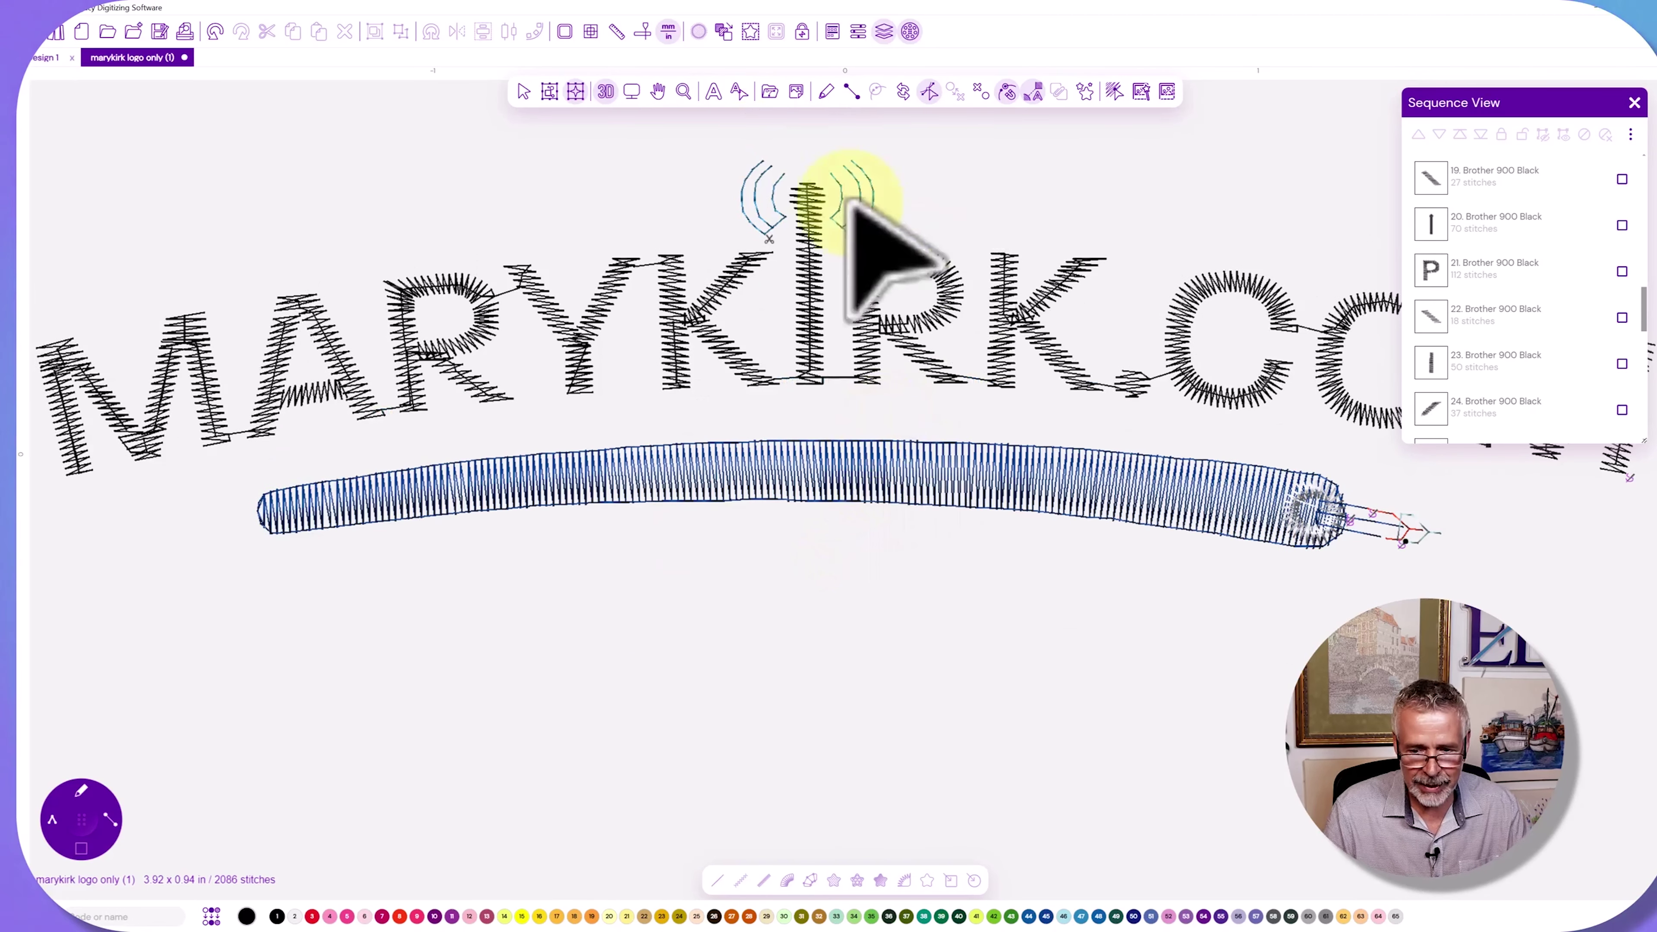
click(606, 91)
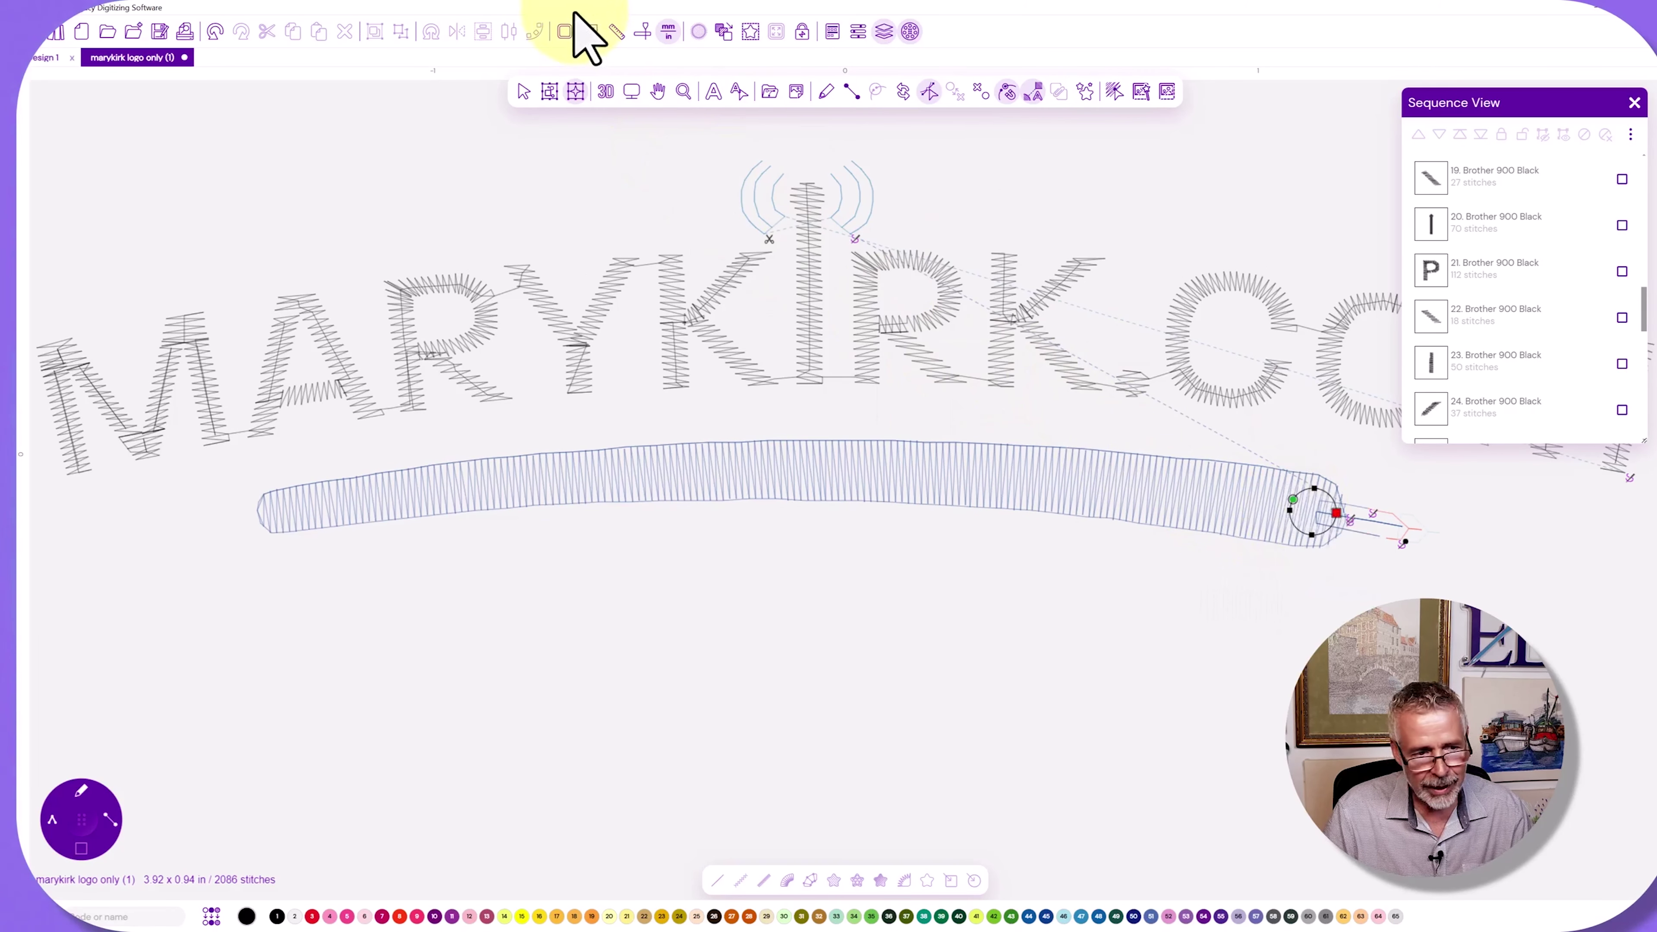
click(606, 91)
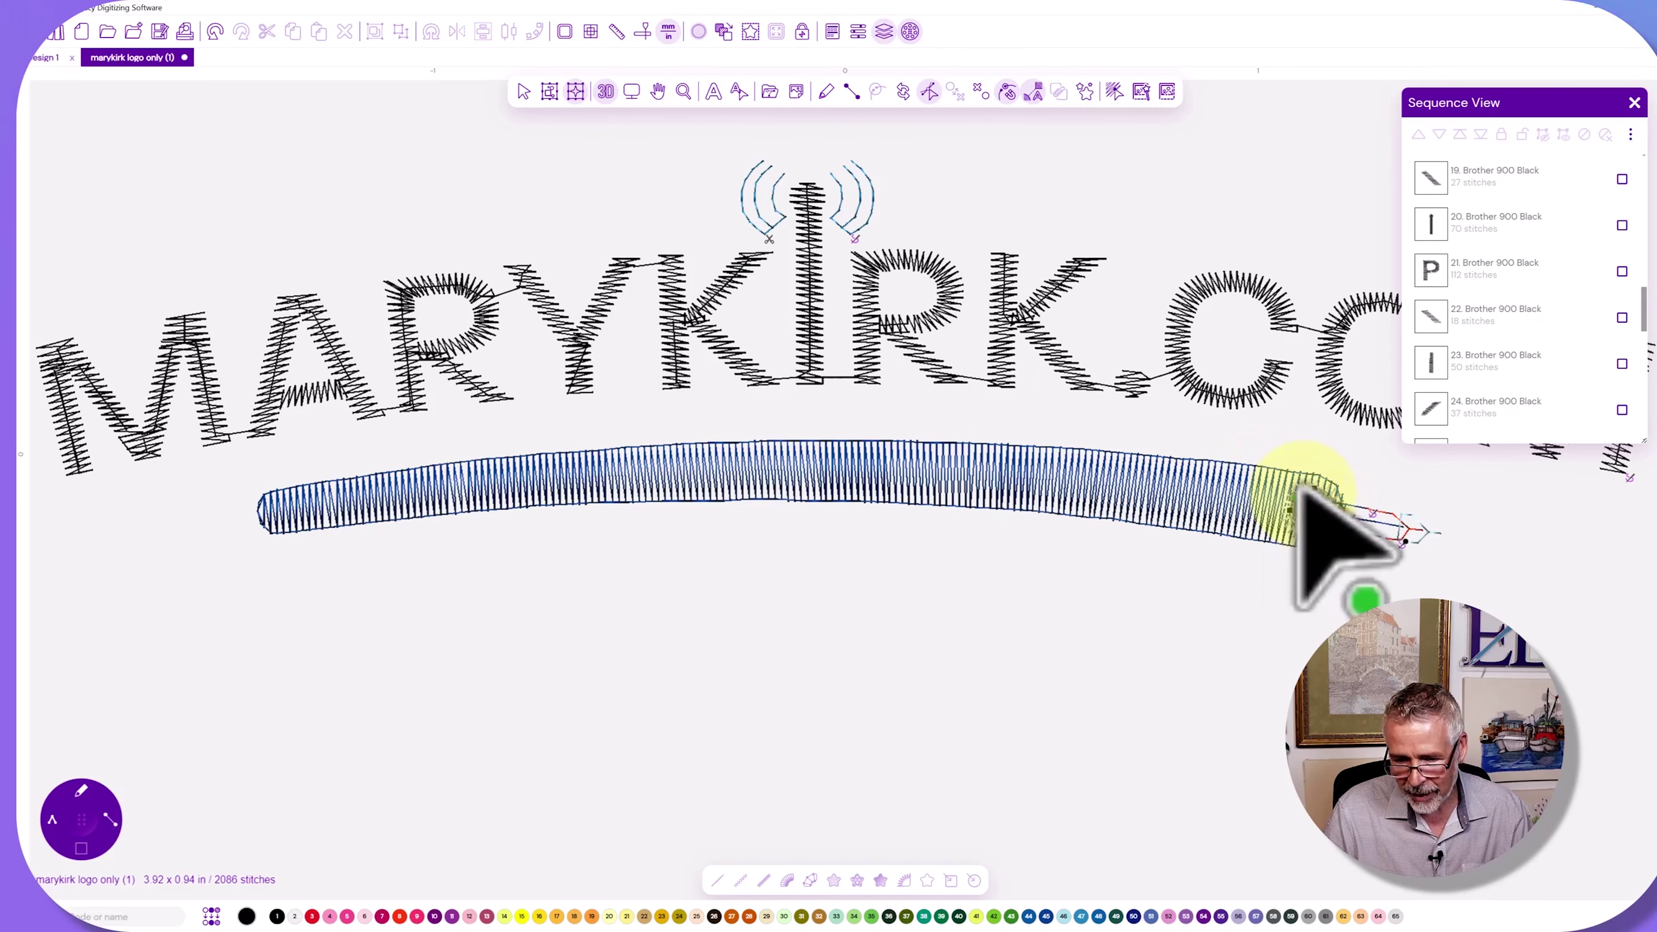
drag(1329, 499, 1311, 514)
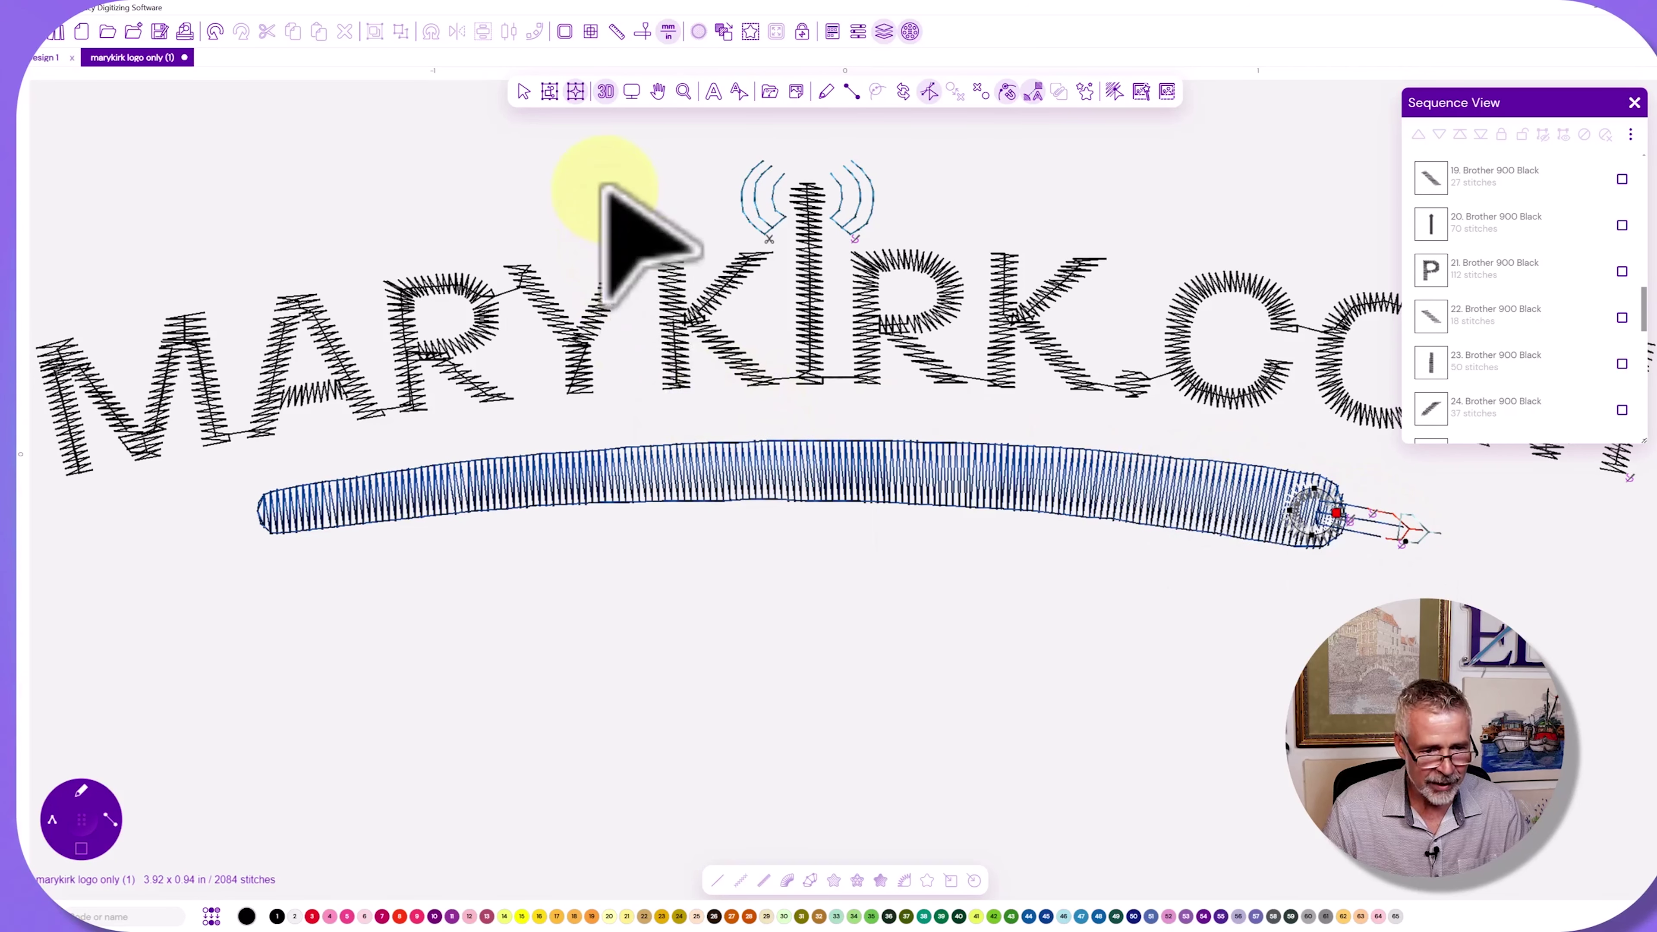
click(606, 93)
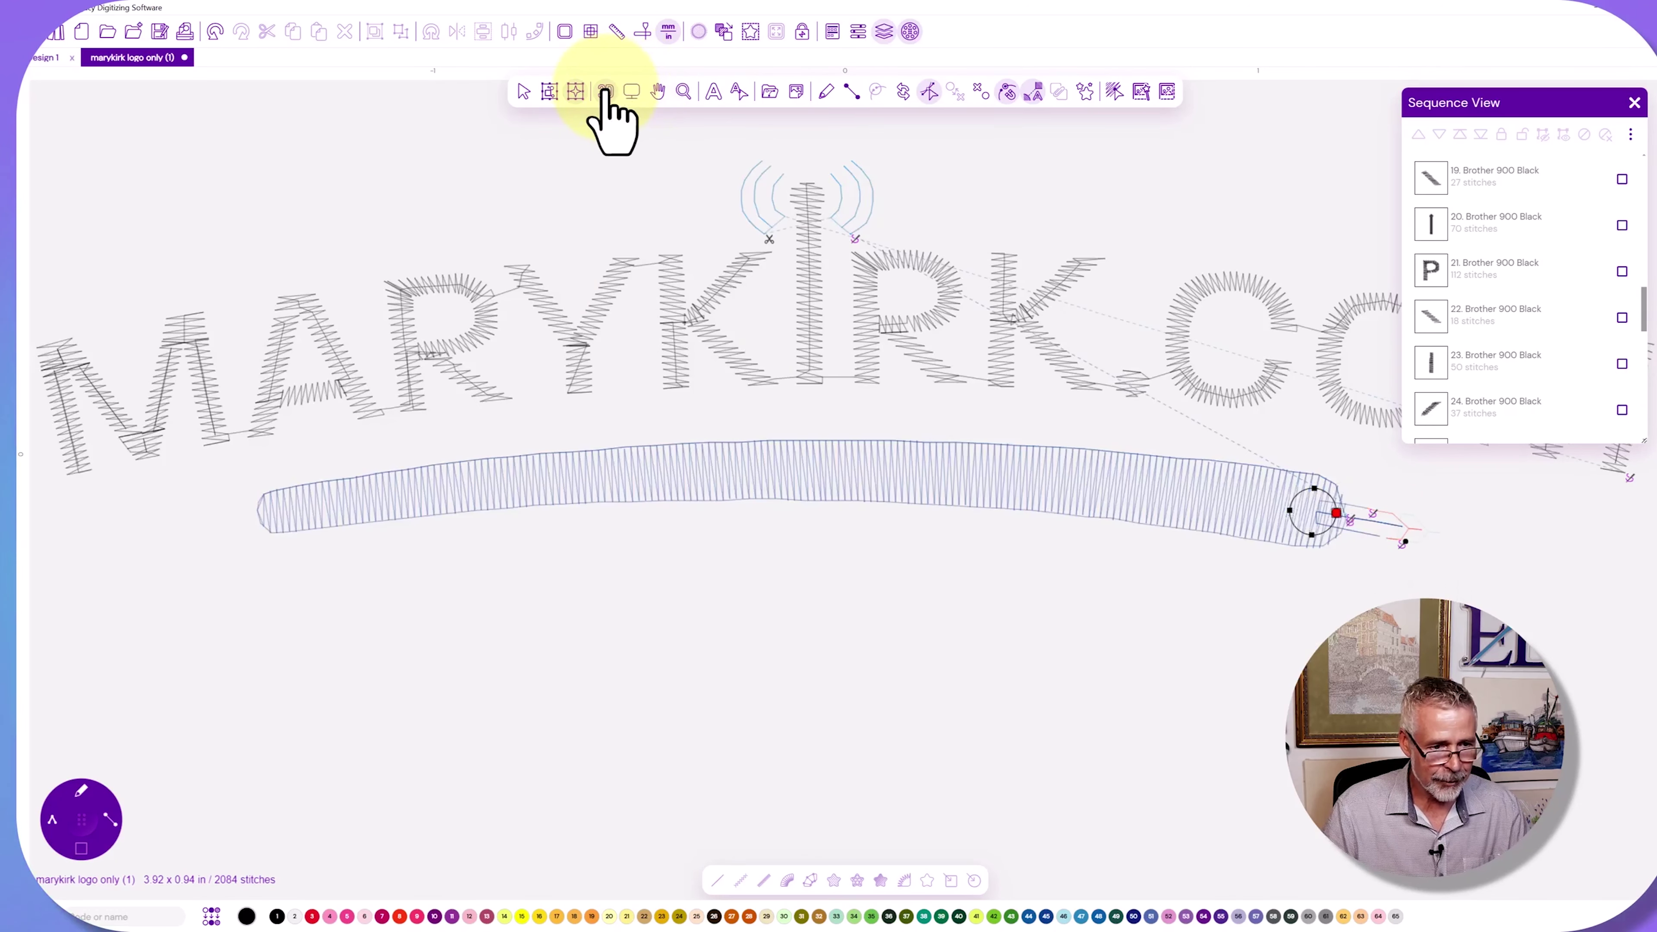
Turn on Contour and Zig-Zag underlay for the long blue band under the lettering.
click(634, 463)
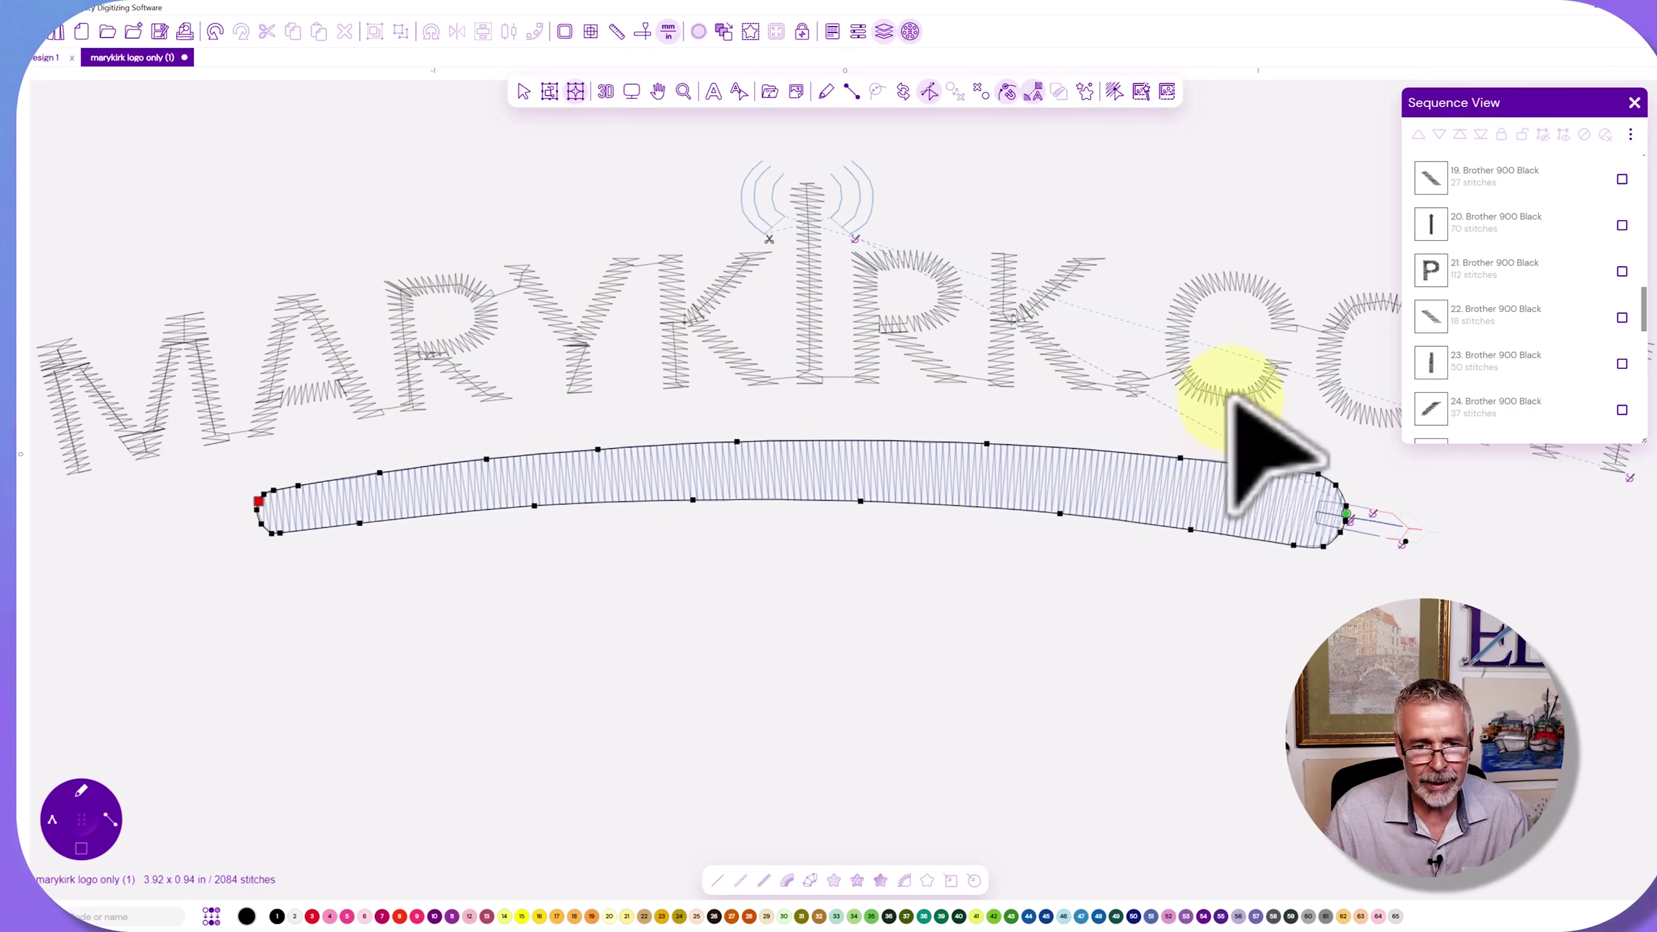
click(522, 92)
click(599, 481)
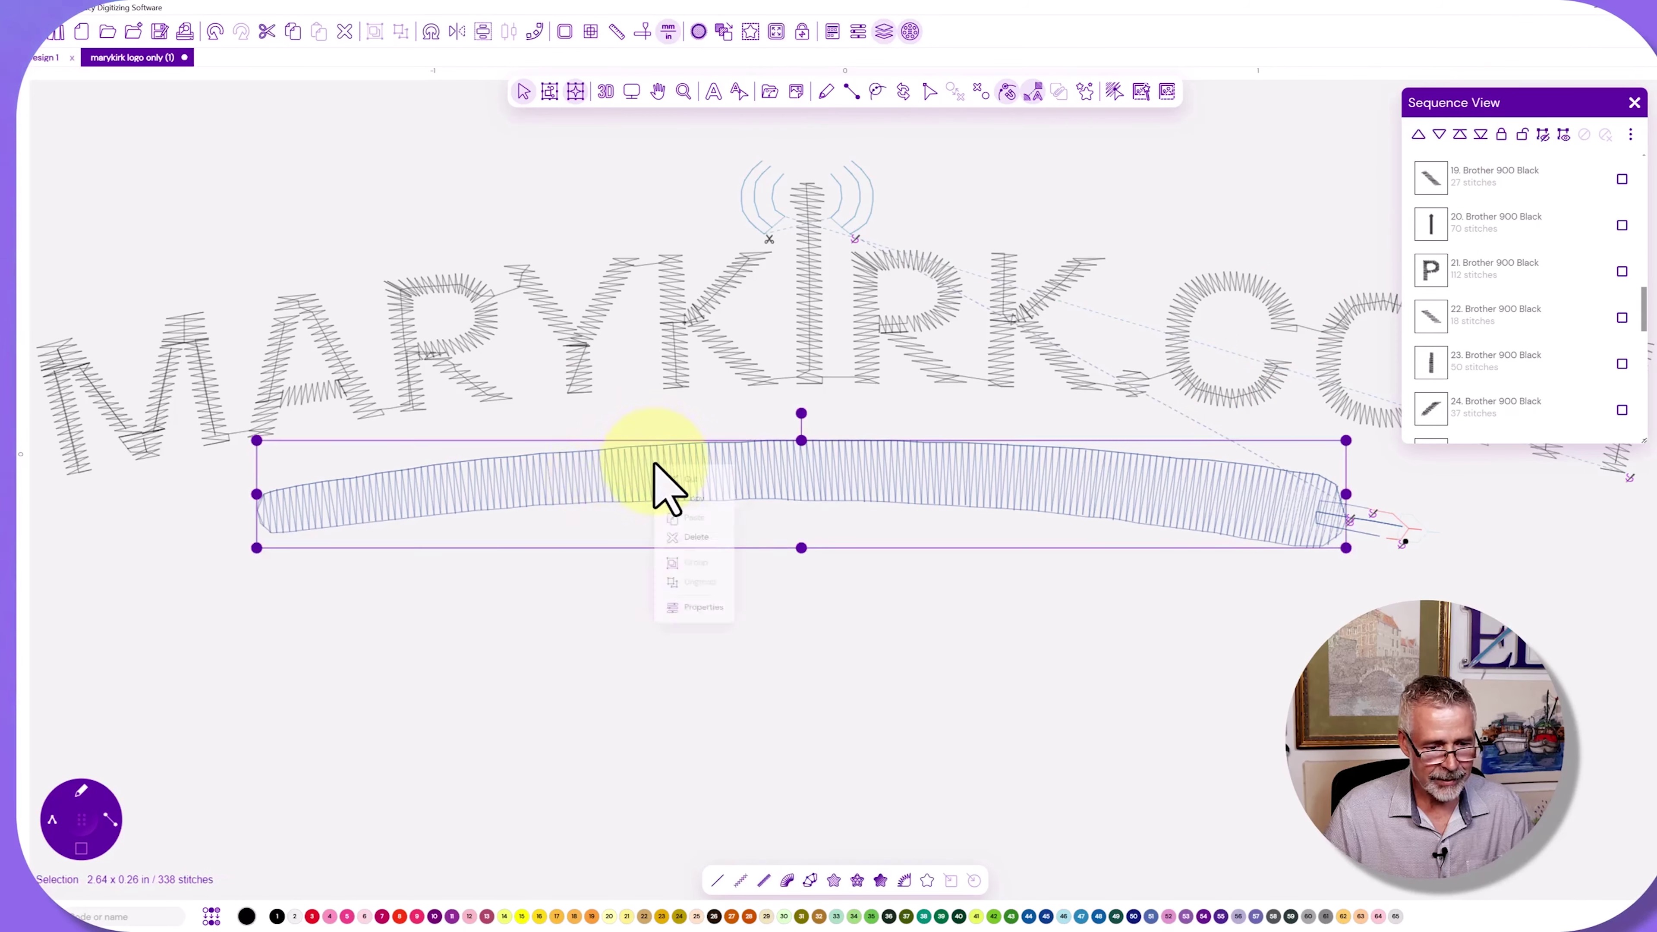
click(702, 628)
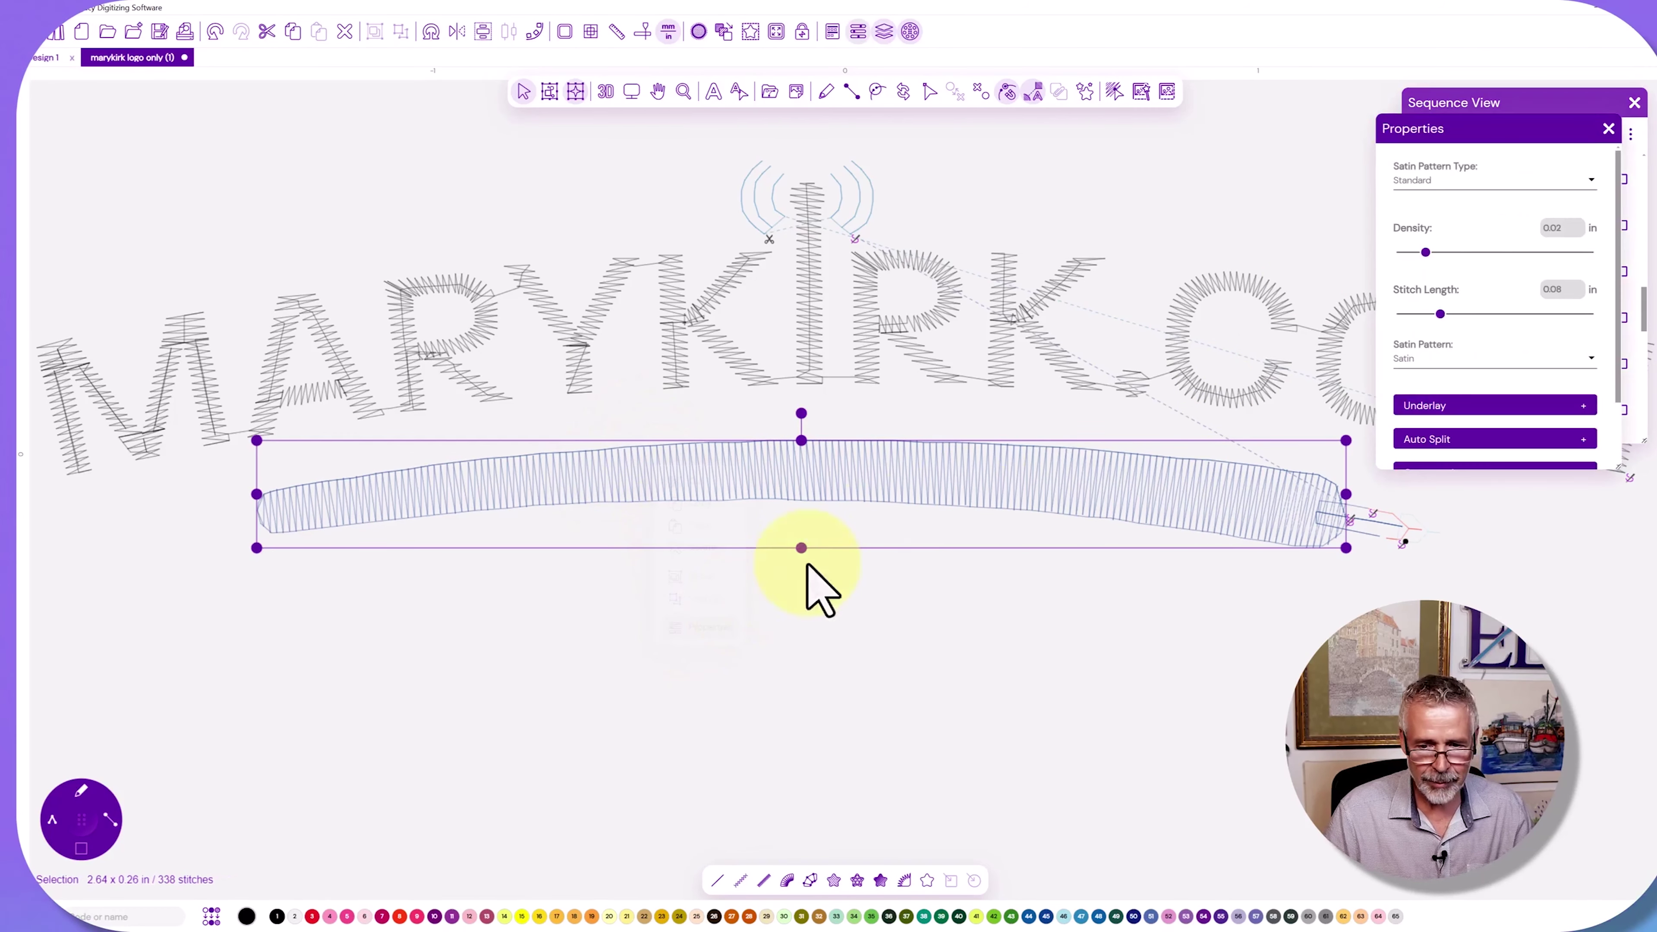
drag(1509, 133, 1368, 88)
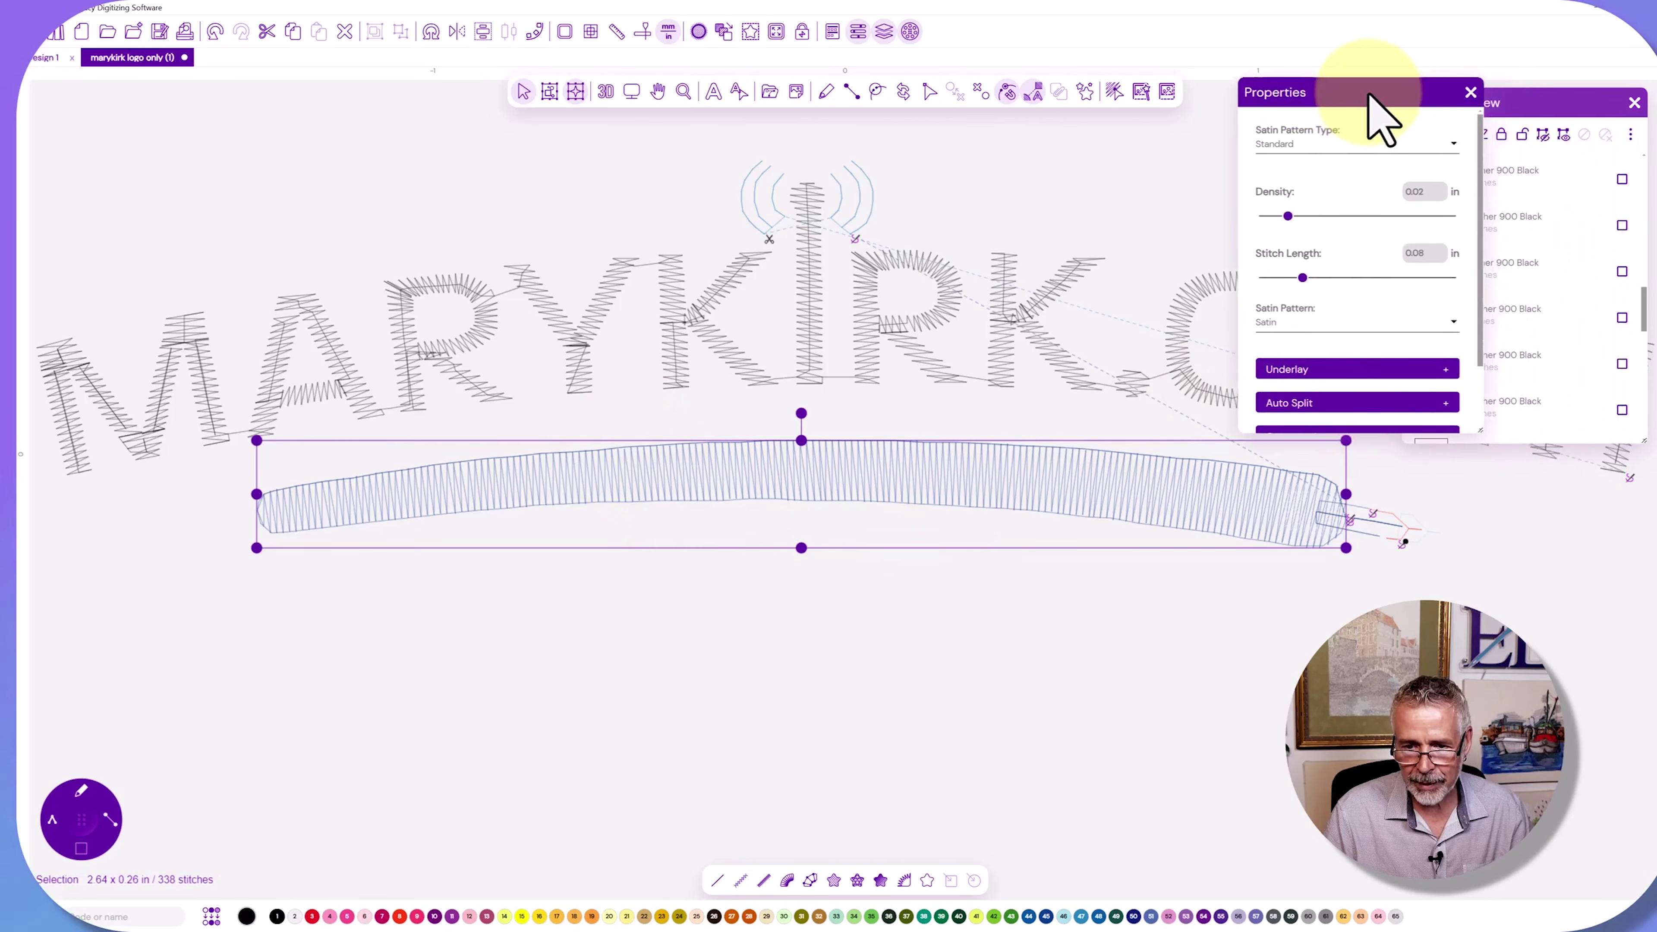
scroll(1402, 262, down, 2)
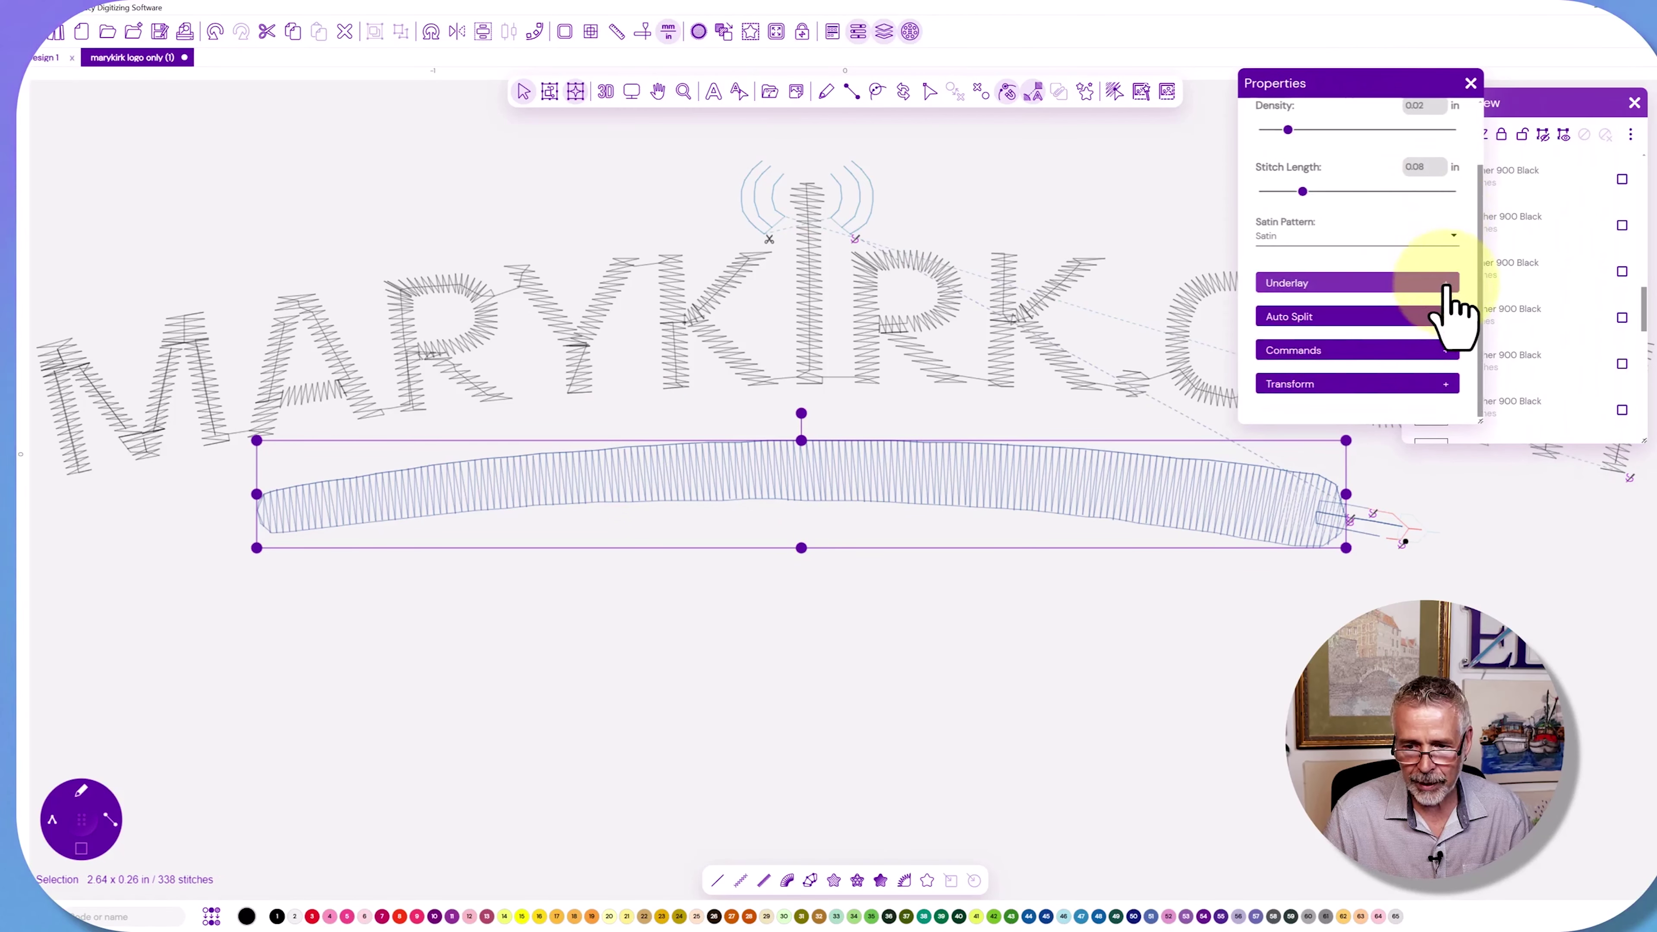
click(1429, 284)
scroll(1377, 326, down, 2)
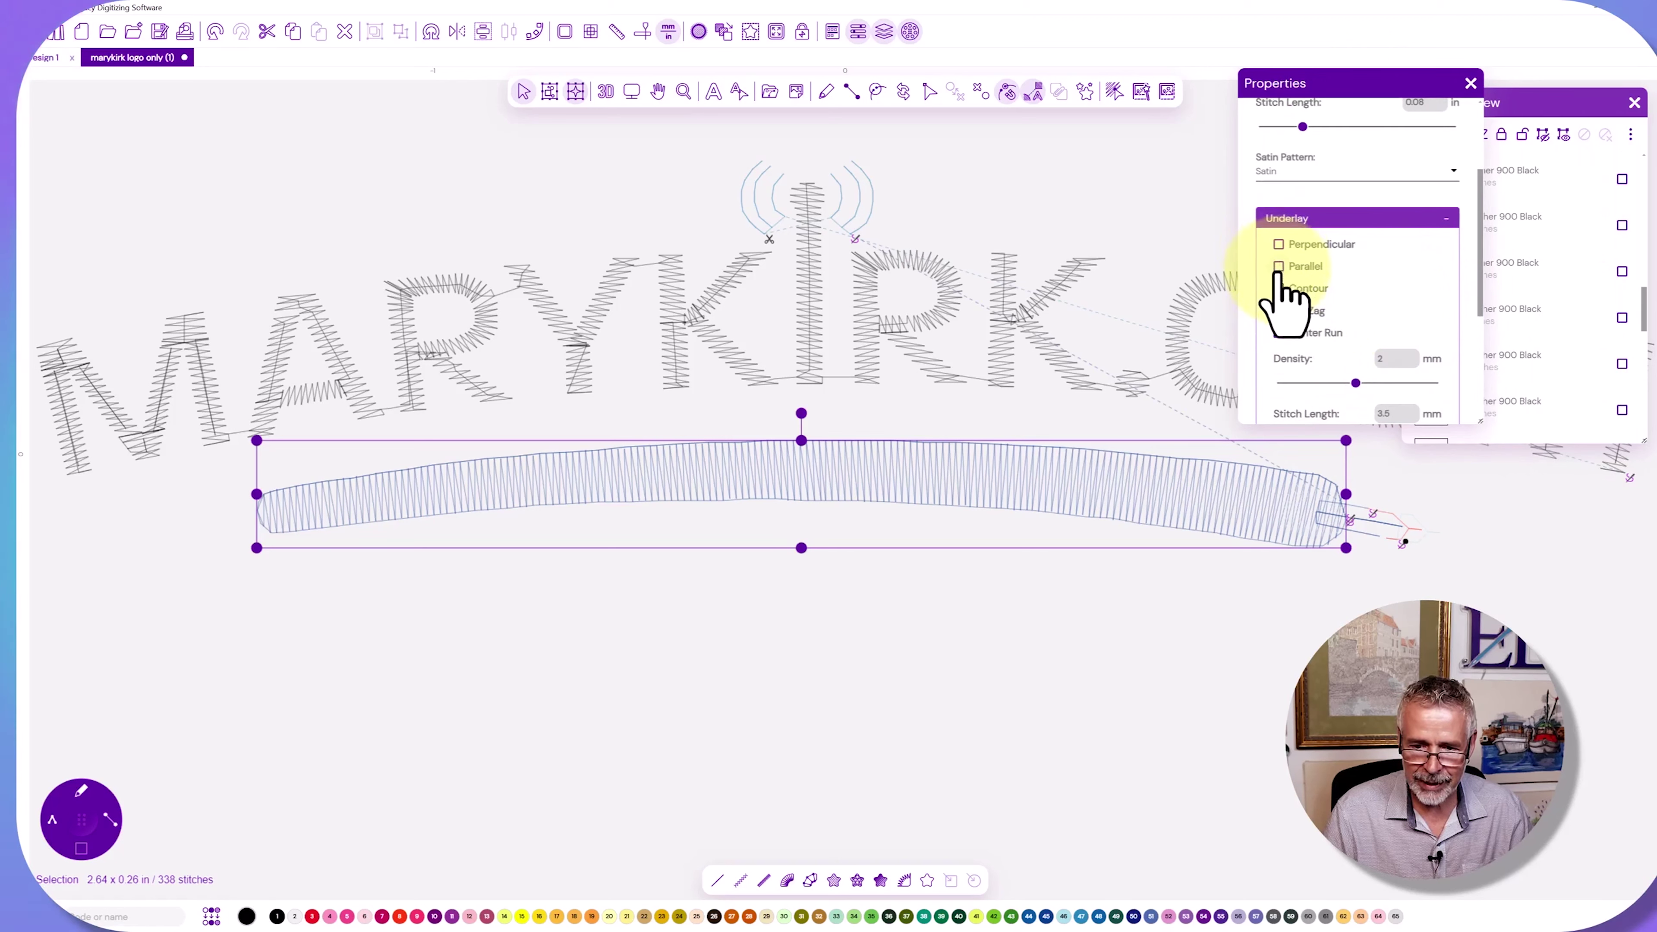
scroll(1278, 306, down, 3)
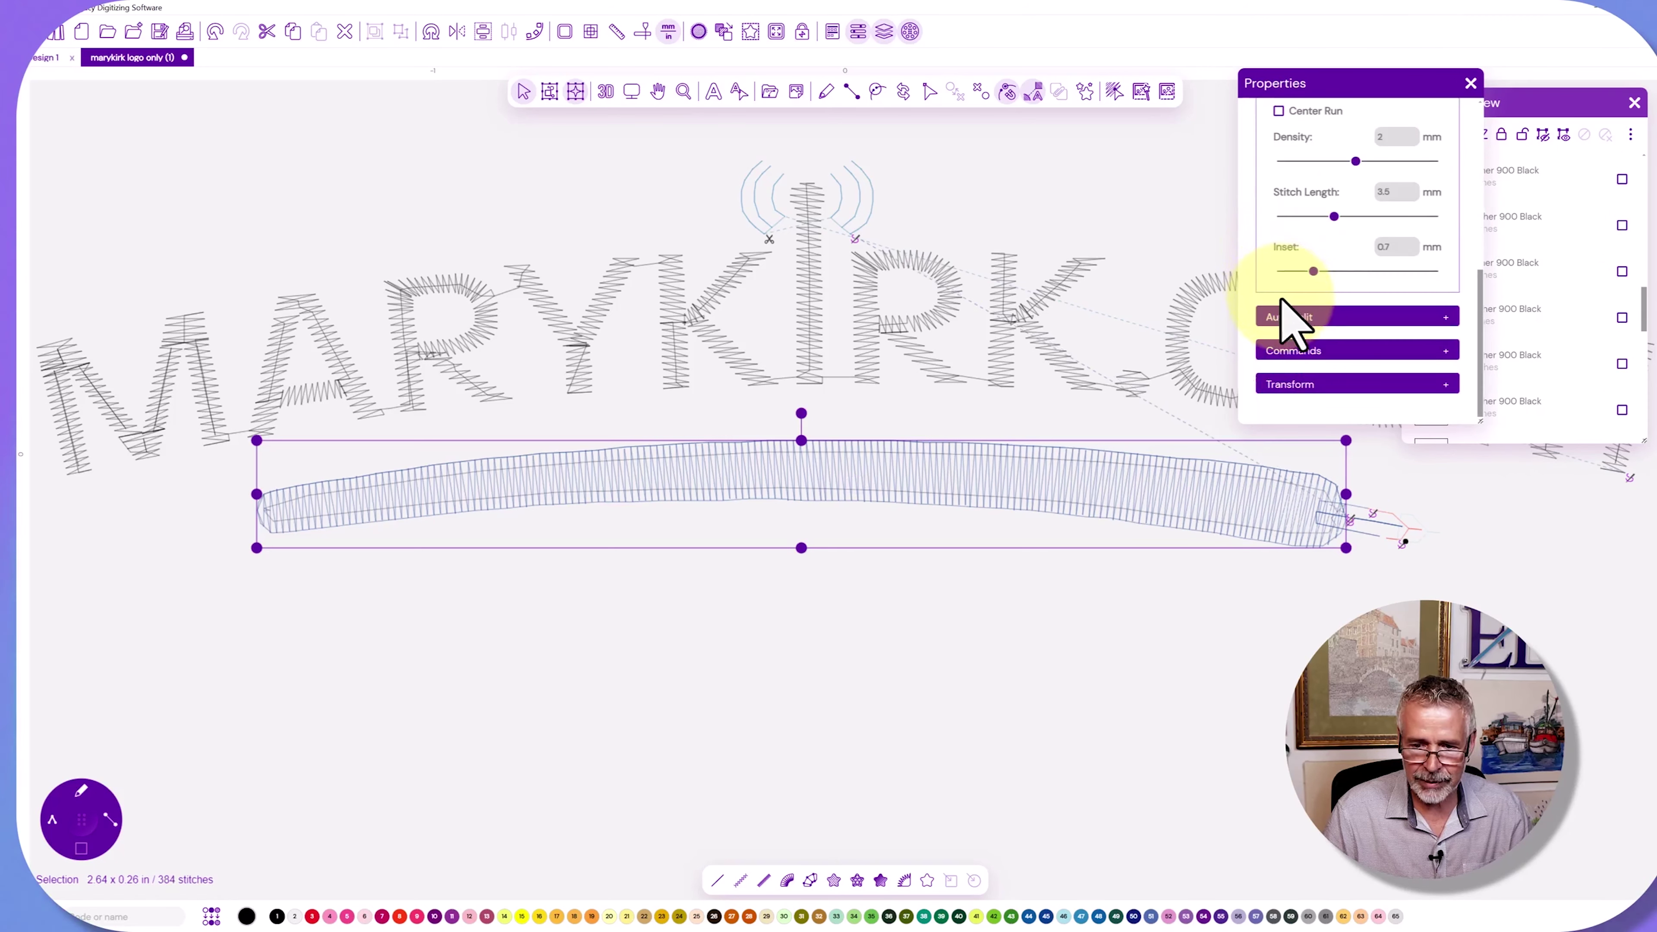
scroll(1284, 255, up, 2)
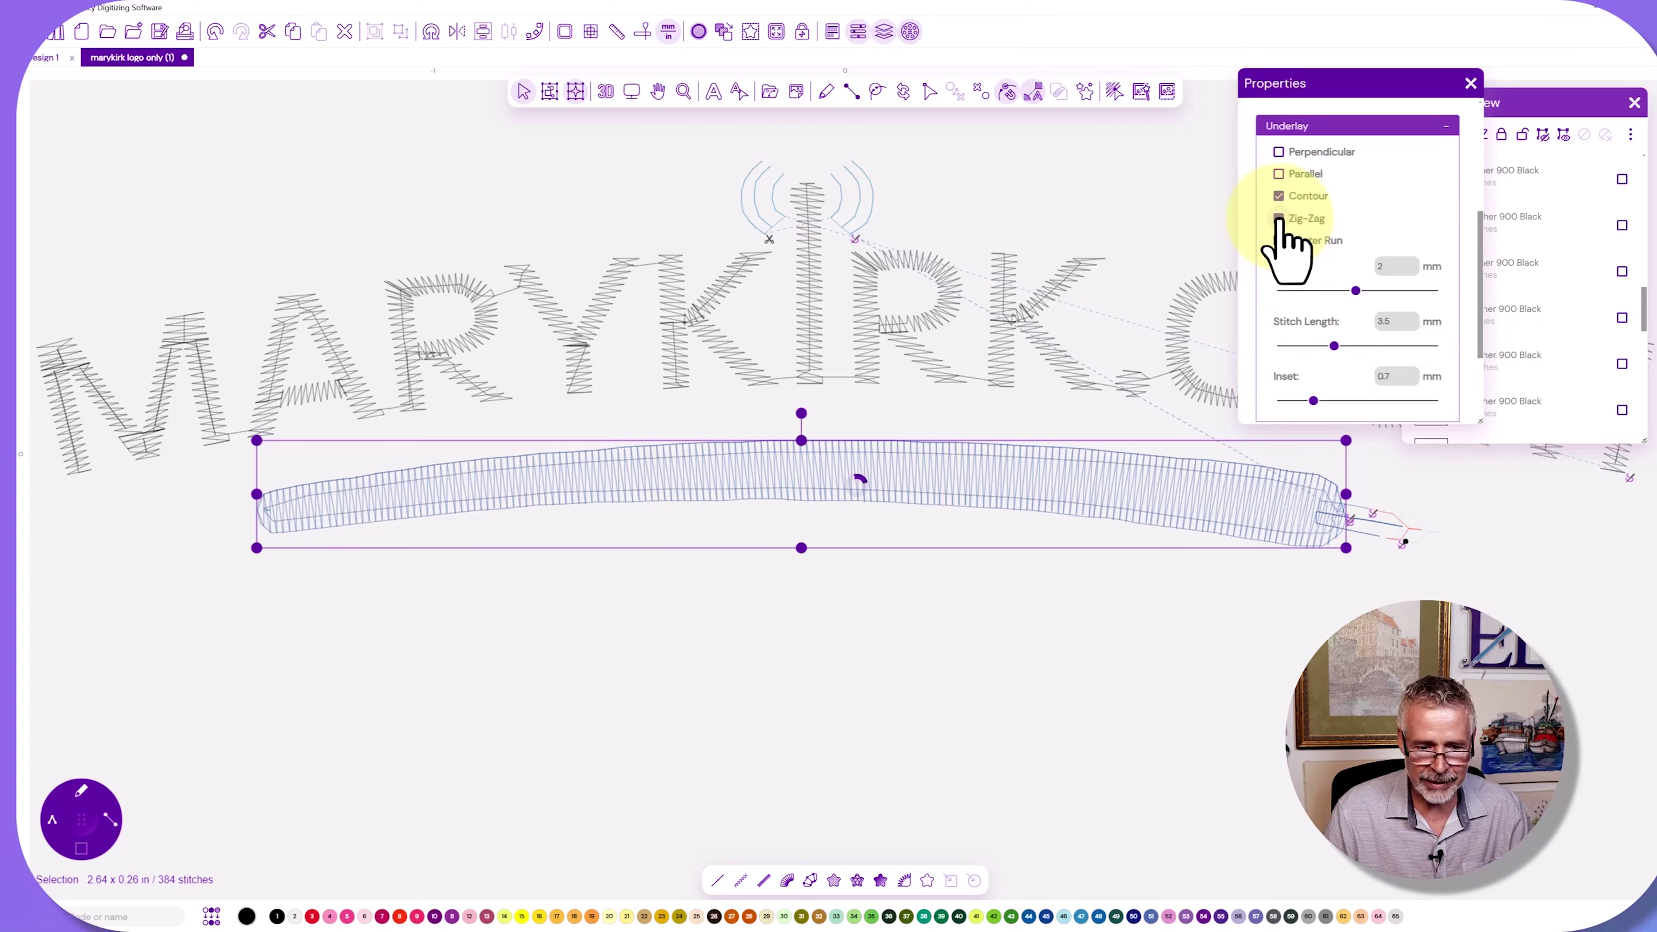
click(1279, 217)
Reduce the blue band's underlay inset to 0.4 mm.
scroll(1280, 222, down, 2)
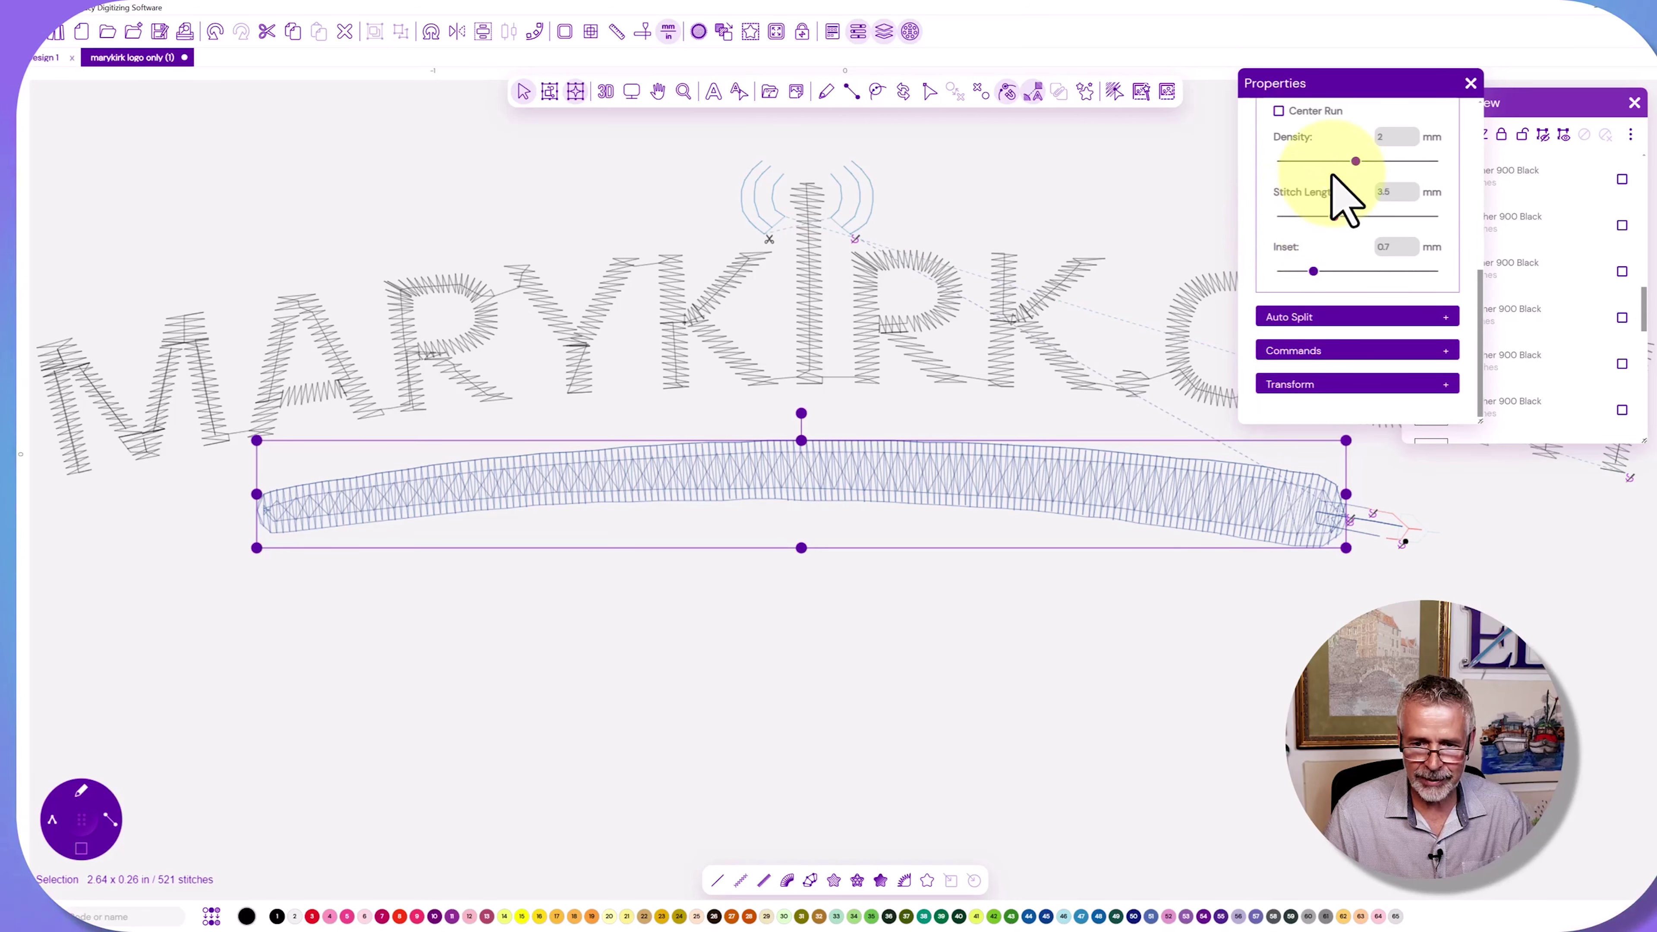
scroll(1337, 196, up, 1)
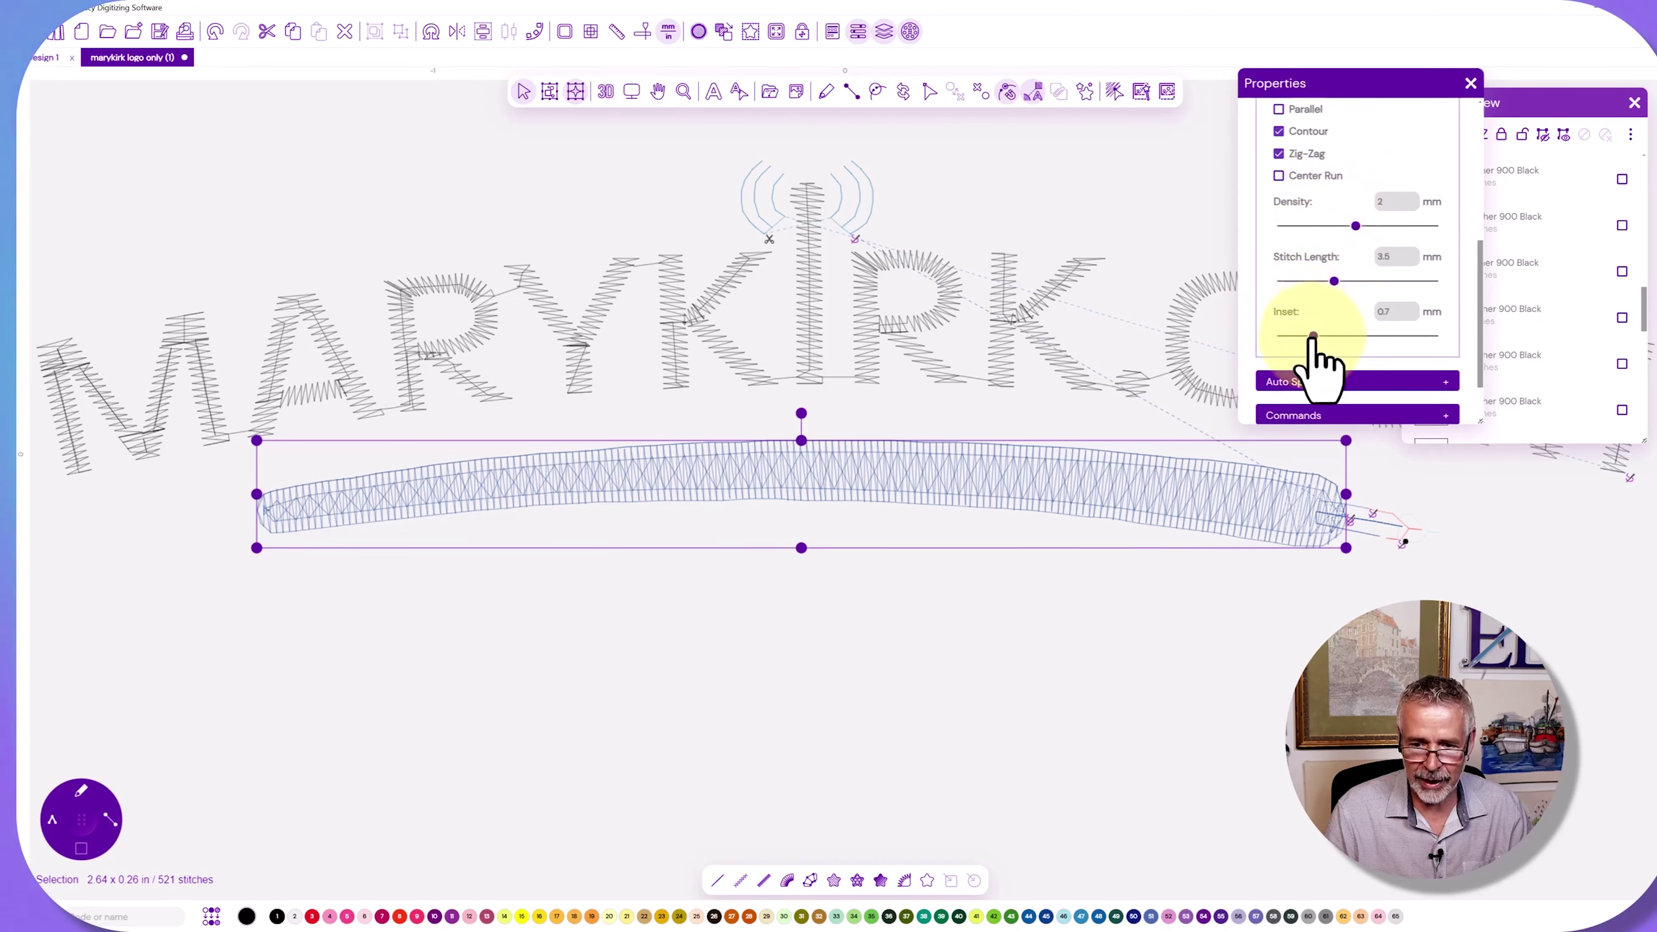
scroll(1314, 335, down, 1)
drag(1313, 271, 1302, 271)
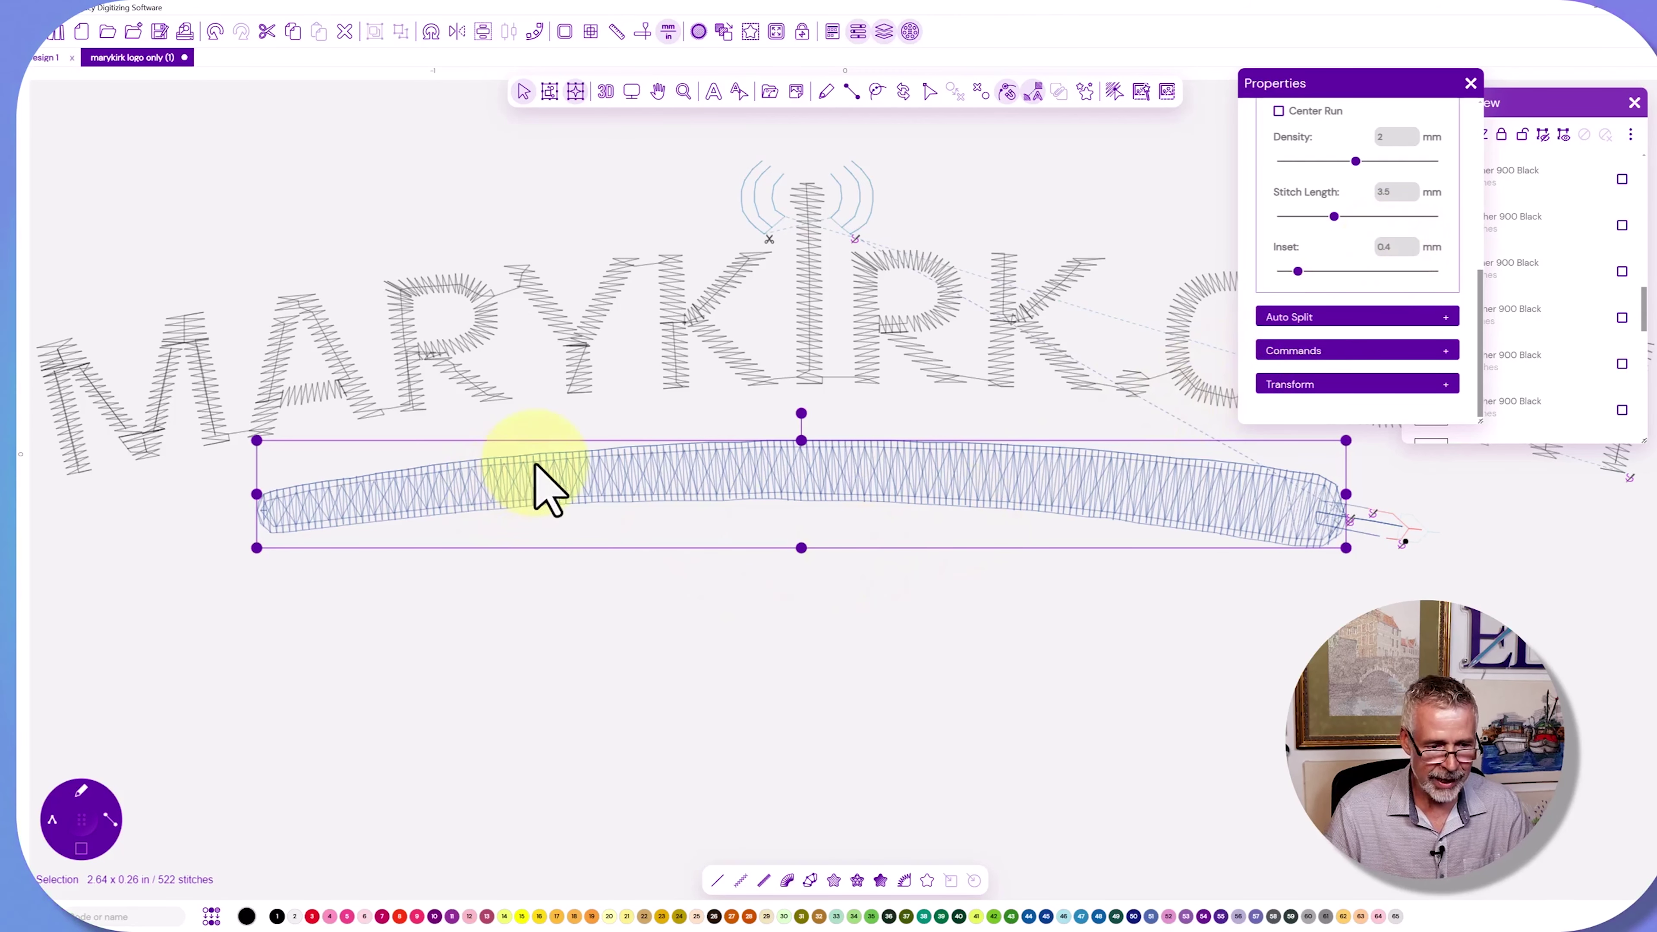
click(880, 659)
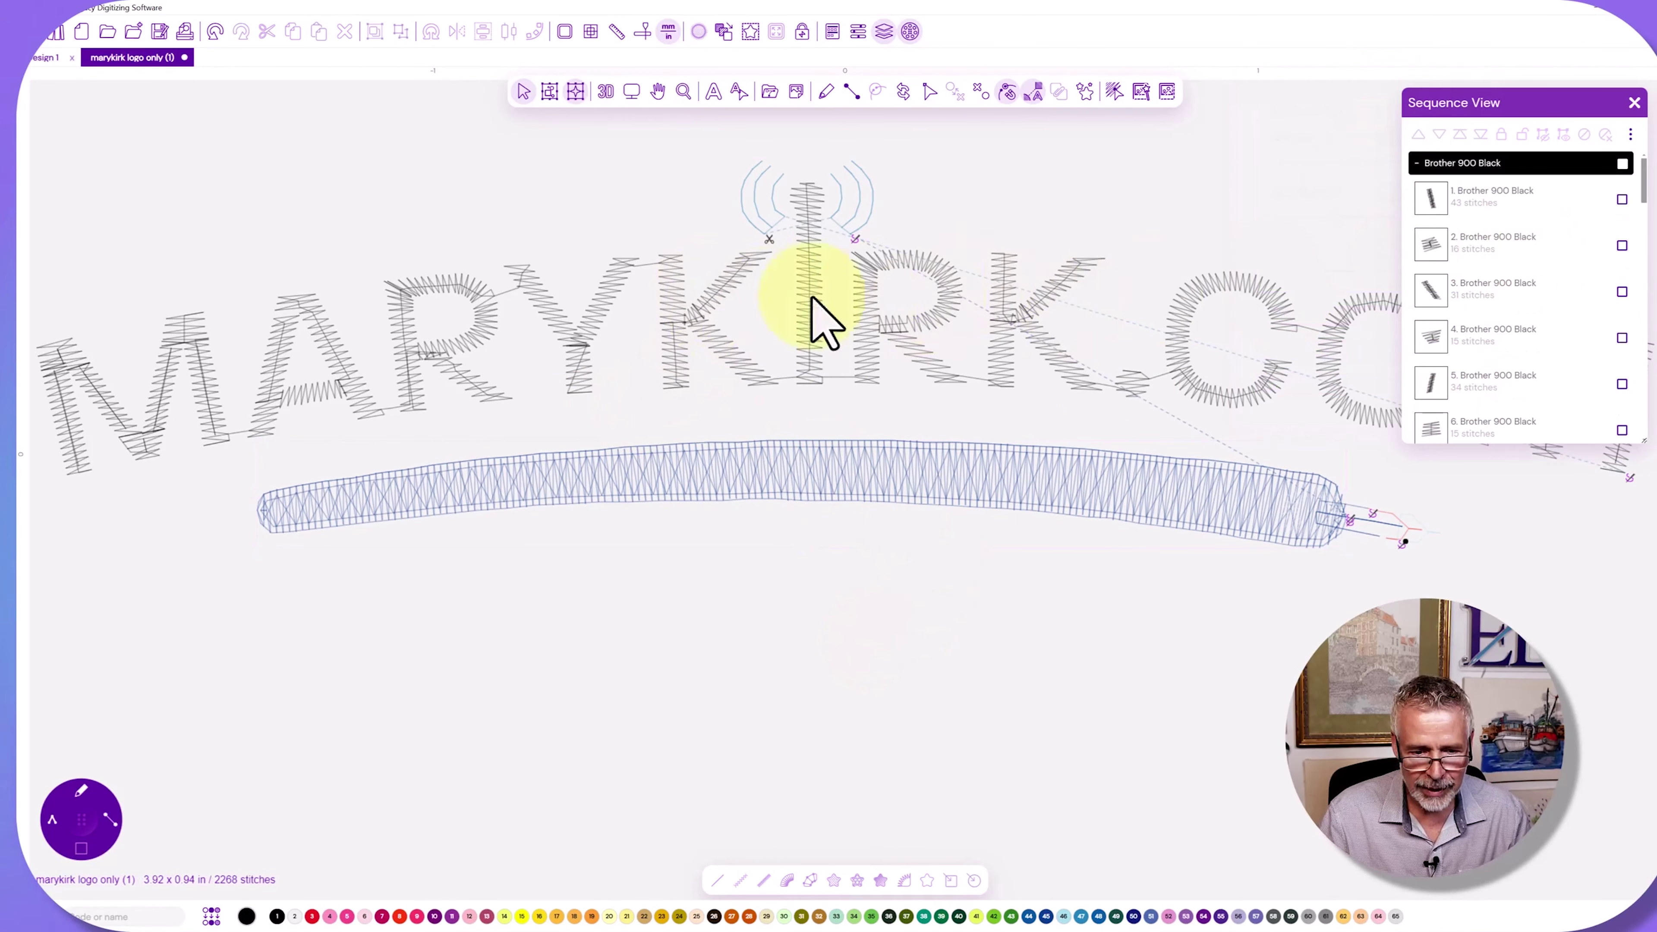
Select all the Brother 900 Black lettering pieces except piece 11, the thin running-stitch connector.
click(1622, 164)
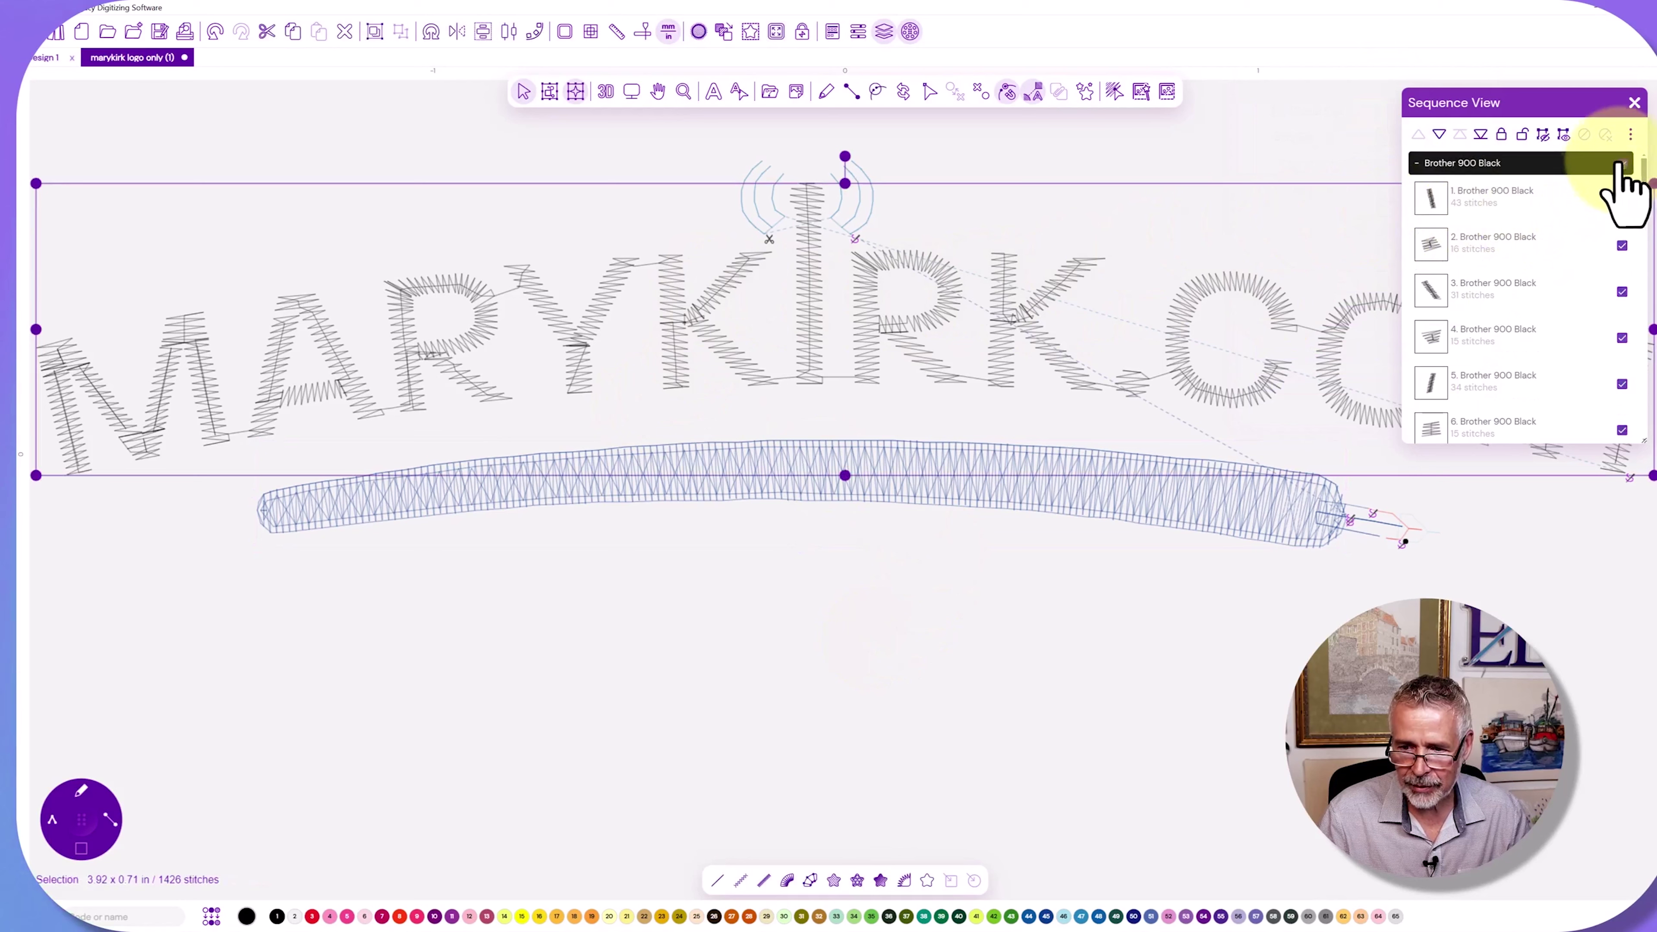
scroll(1481, 340, down, 5)
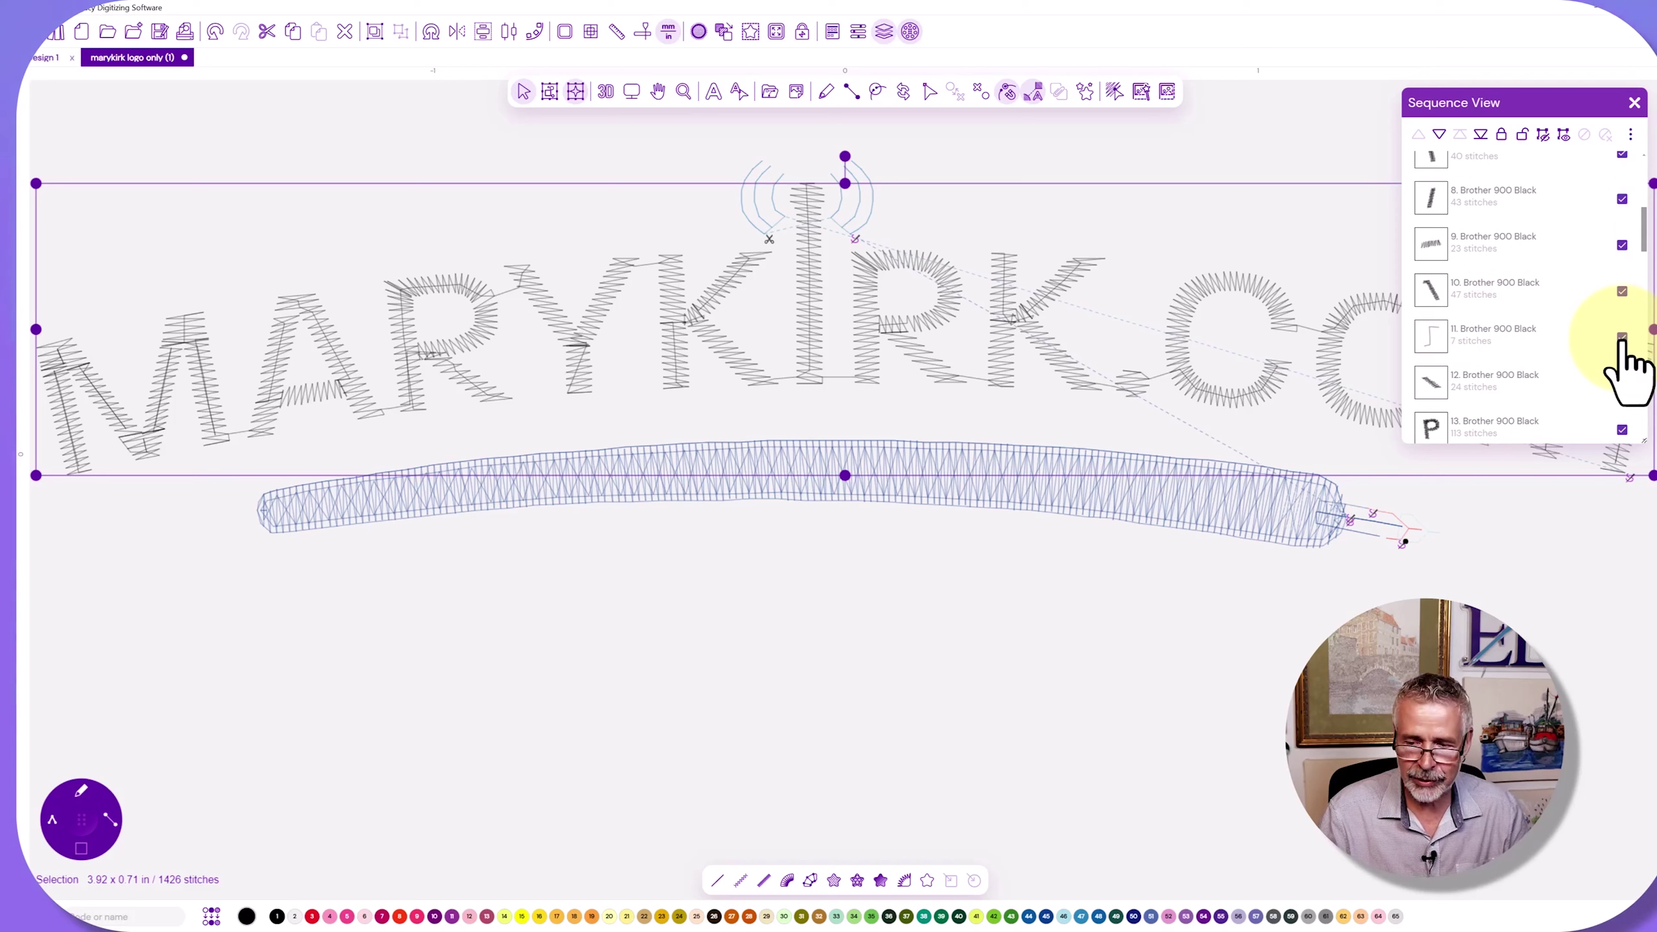
click(1623, 338)
scroll(1429, 392, down, 2)
scroll(1431, 405, down, 6)
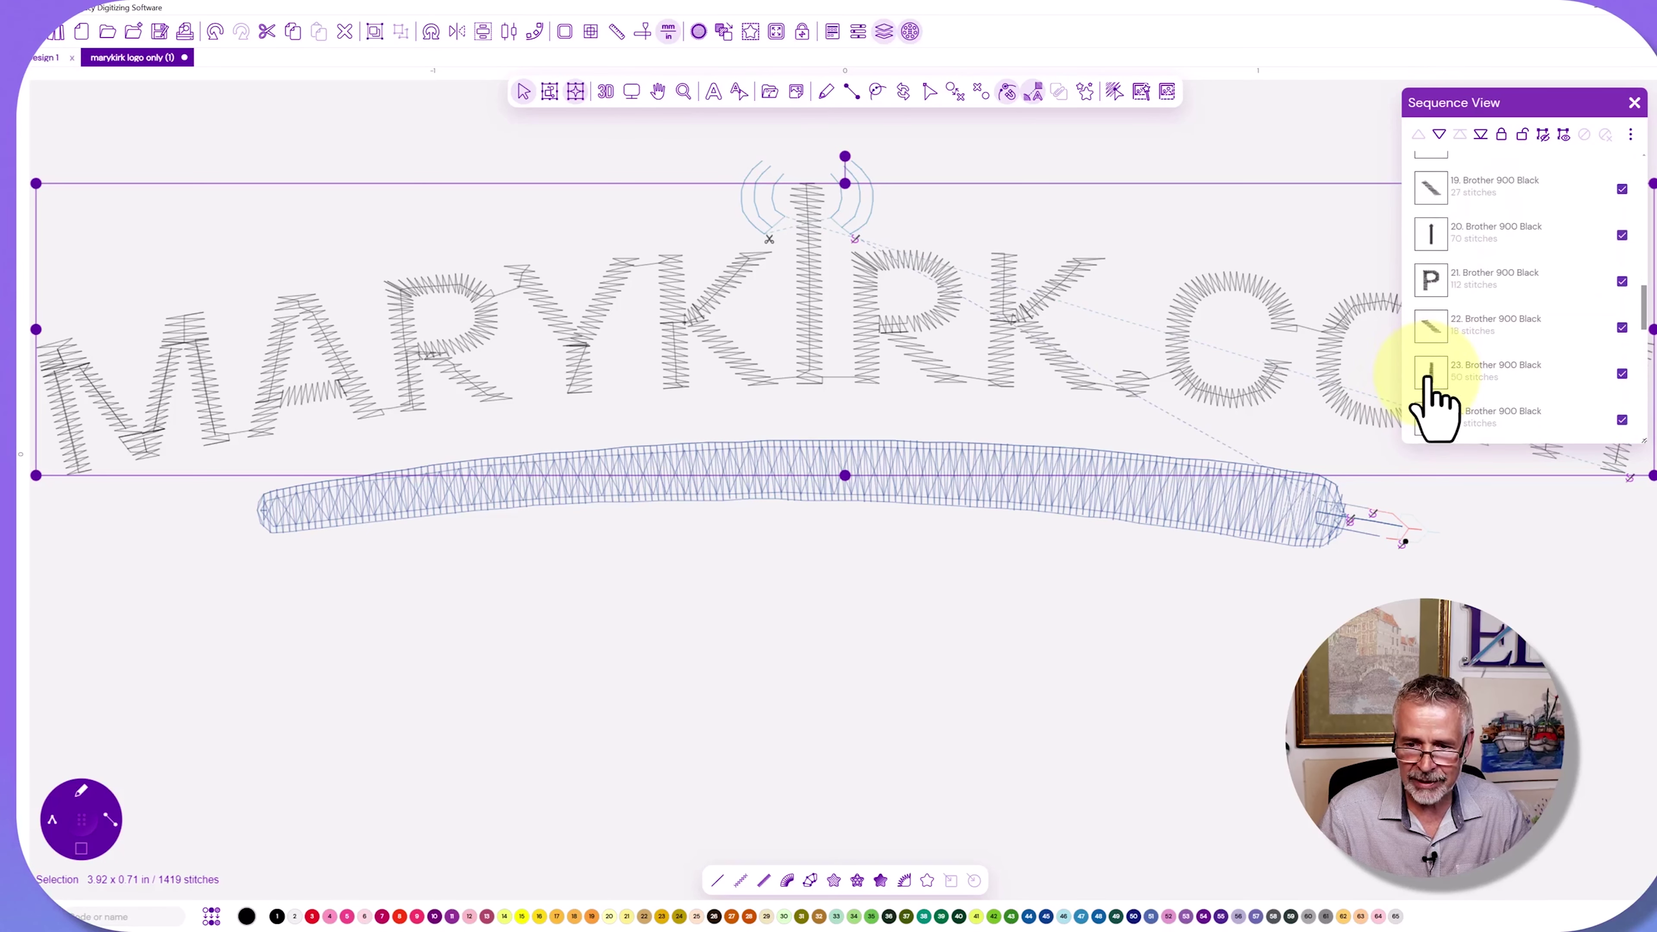
scroll(1435, 408, down, 2)
scroll(1432, 392, down, 3)
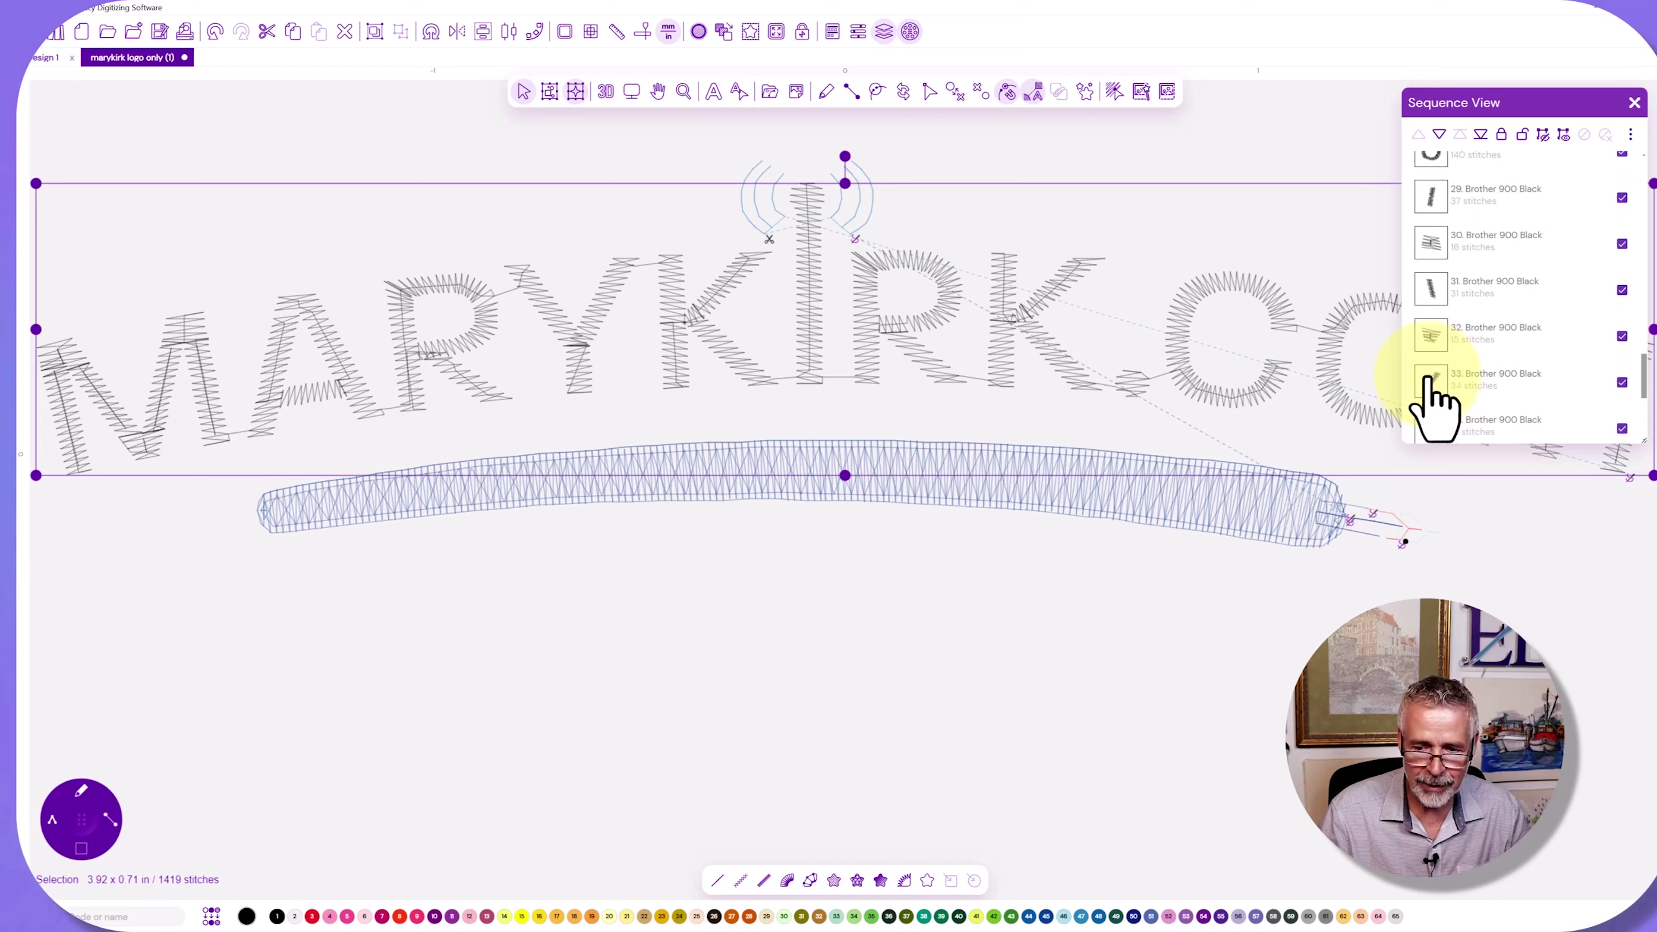
Turn on Center Run underlay for the selected black lettering pieces.
right_click(1001, 323)
click(1055, 488)
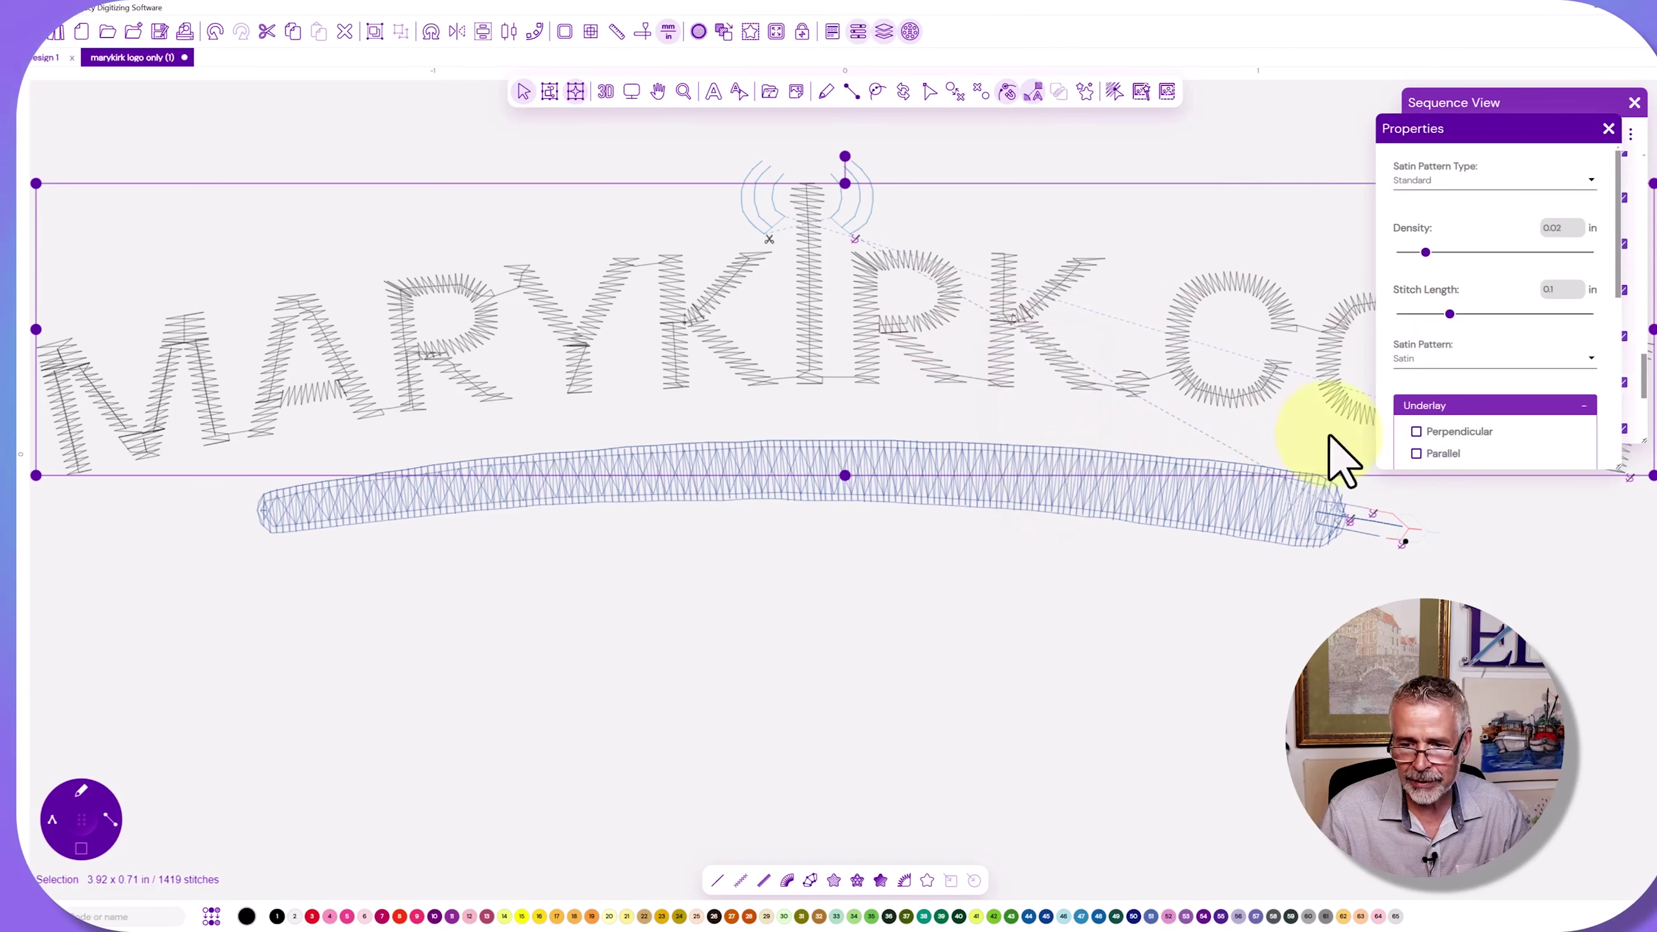
scroll(1432, 400, down, 2)
click(1417, 390)
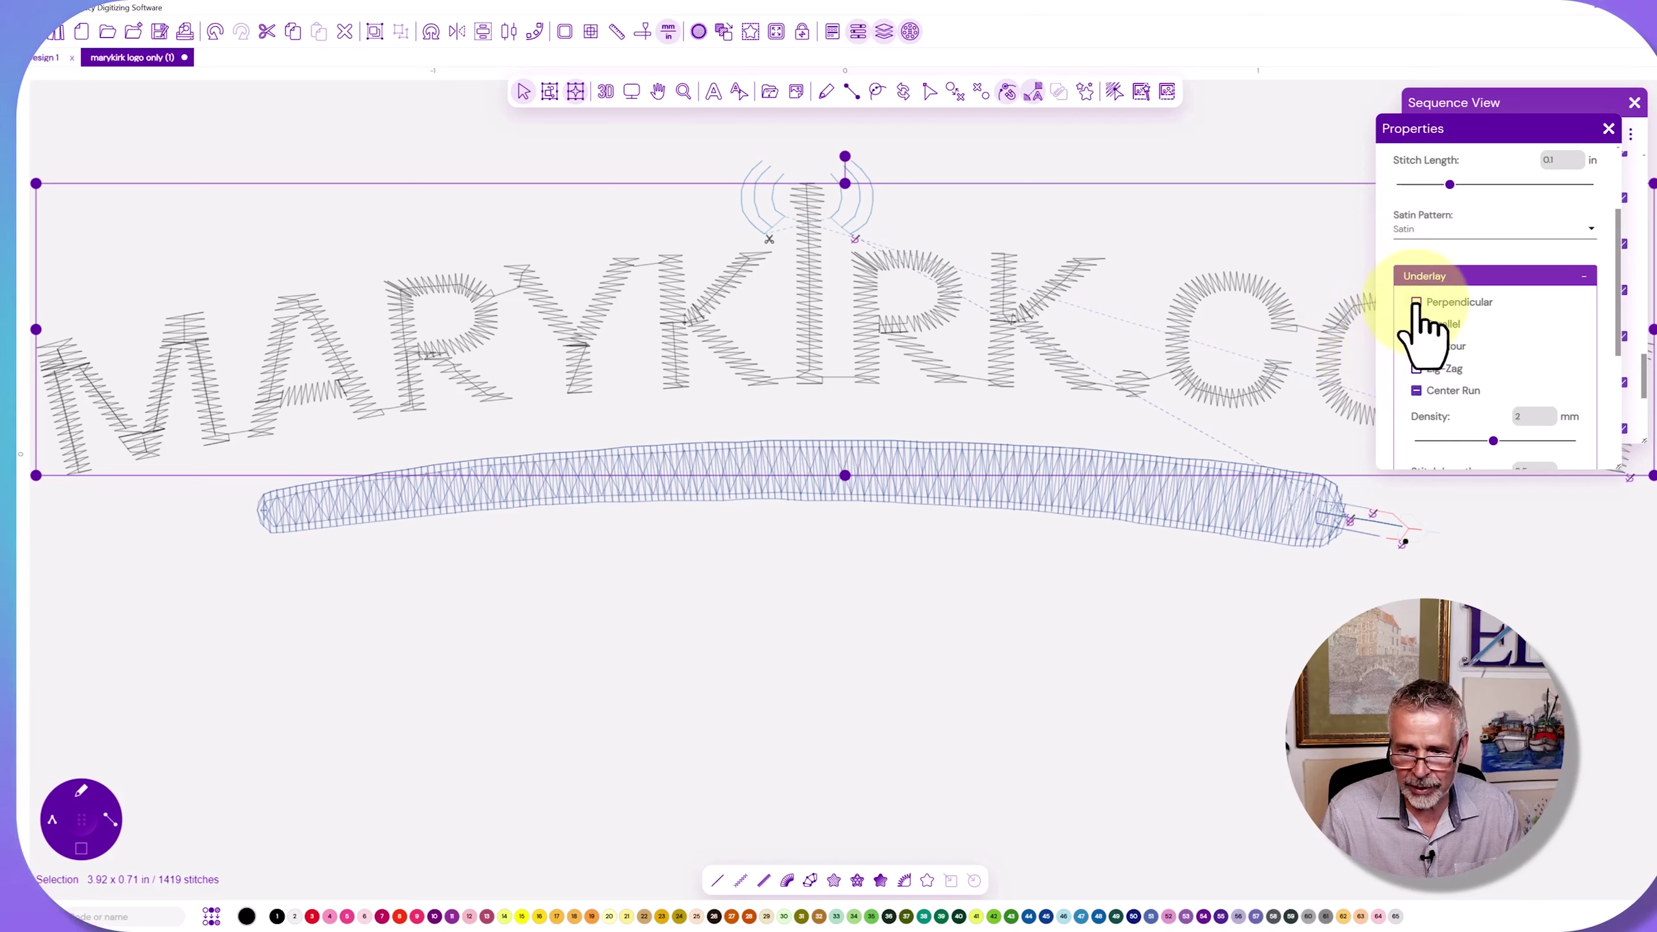
click(1416, 390)
scroll(1423, 398, down, 3)
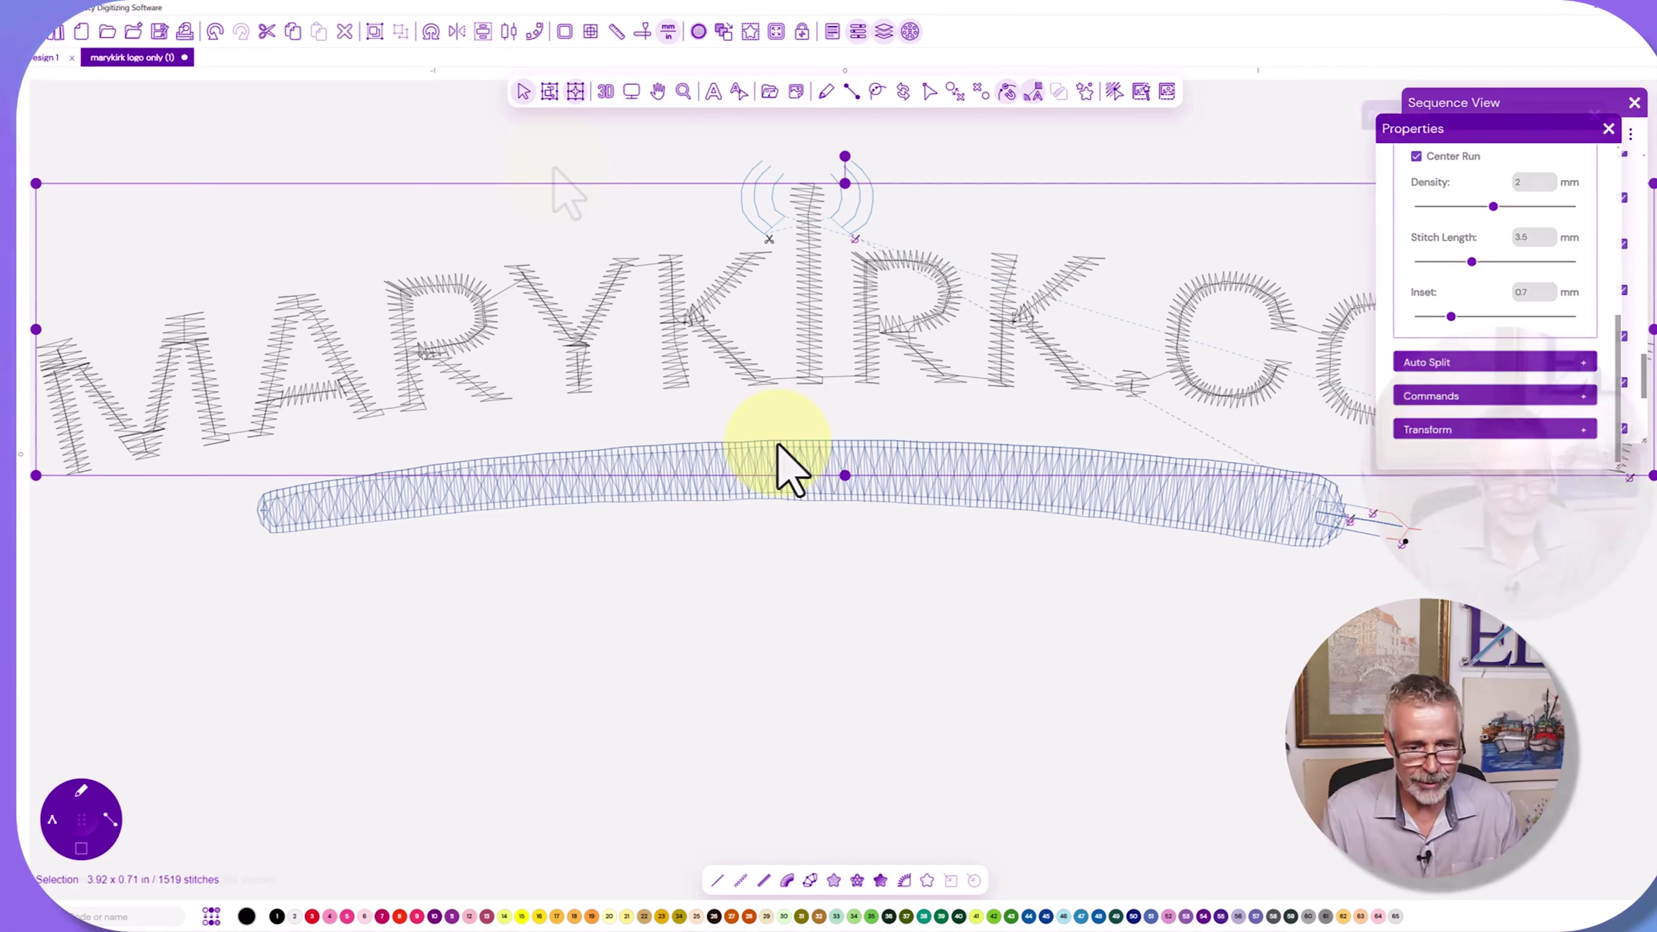
click(645, 198)
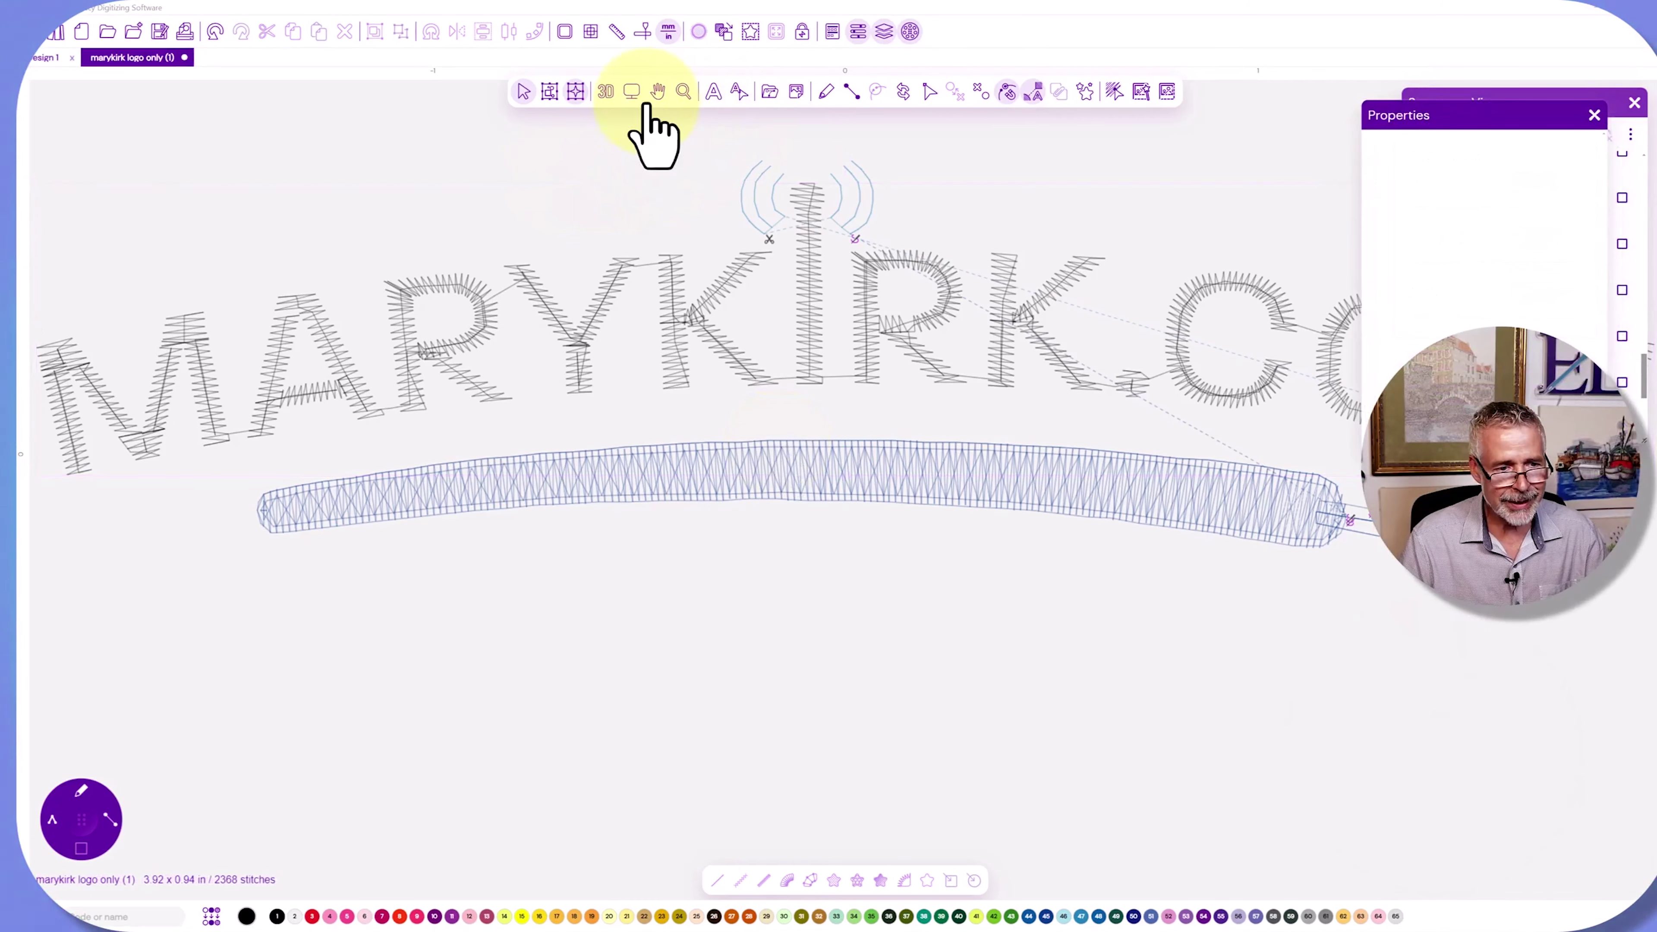
Turn on Center Run underlay for the small satin circle at the blue band's arrow end.
click(605, 91)
scroll(1243, 512, right, 5)
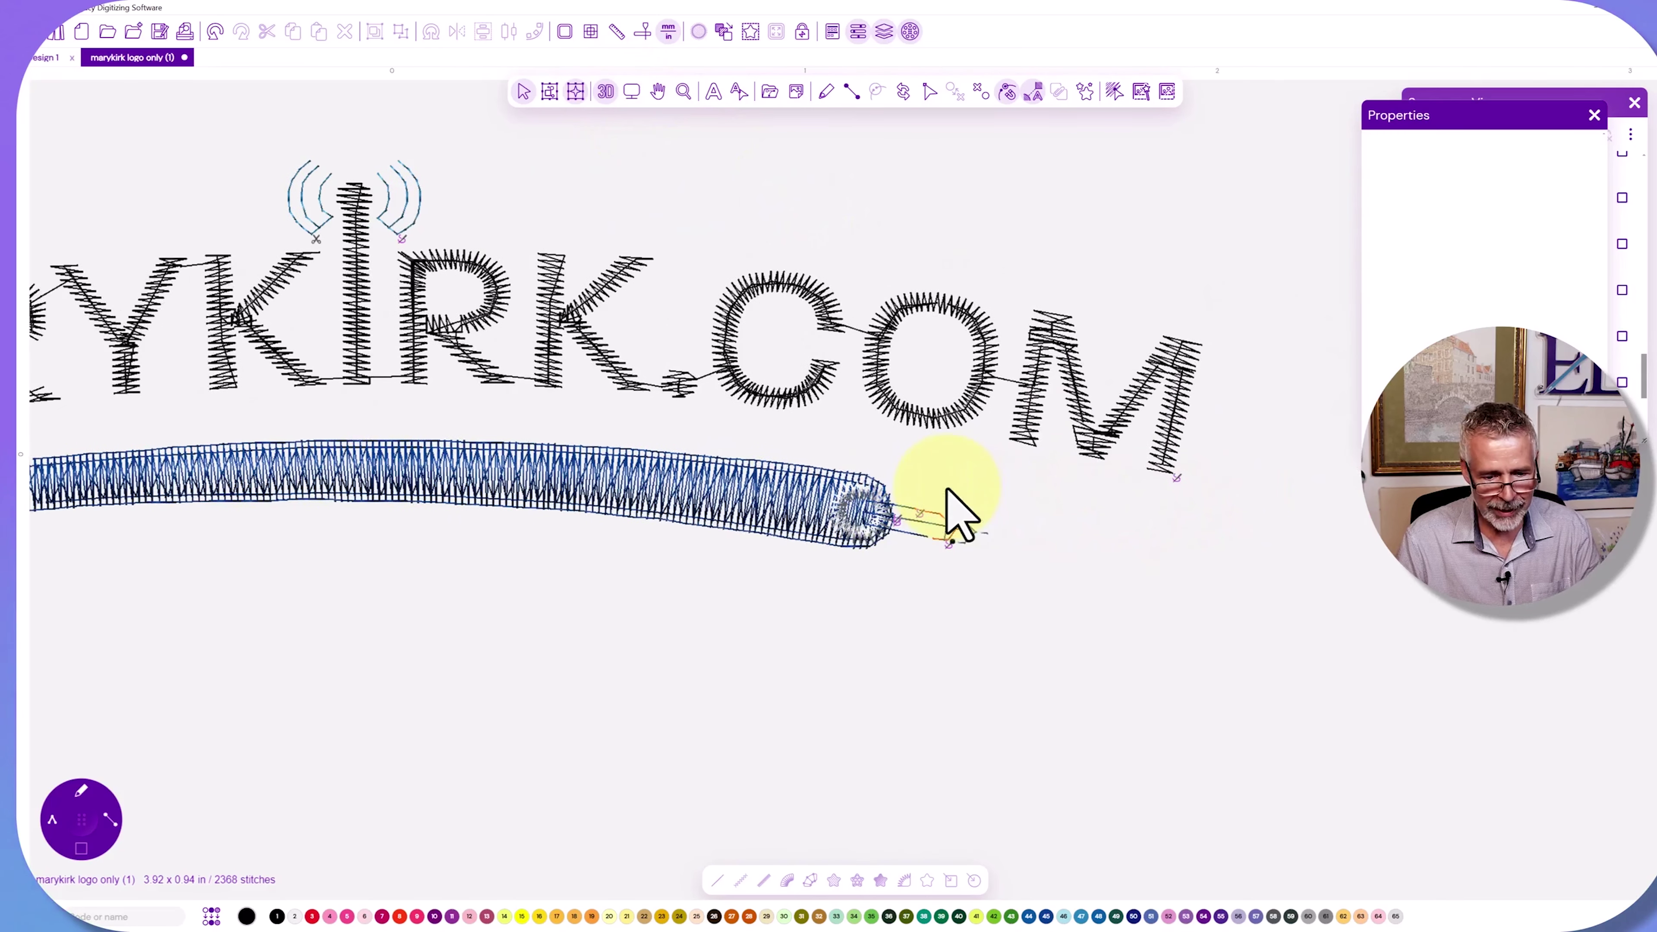
scroll(949, 493, up, 2)
click(841, 500)
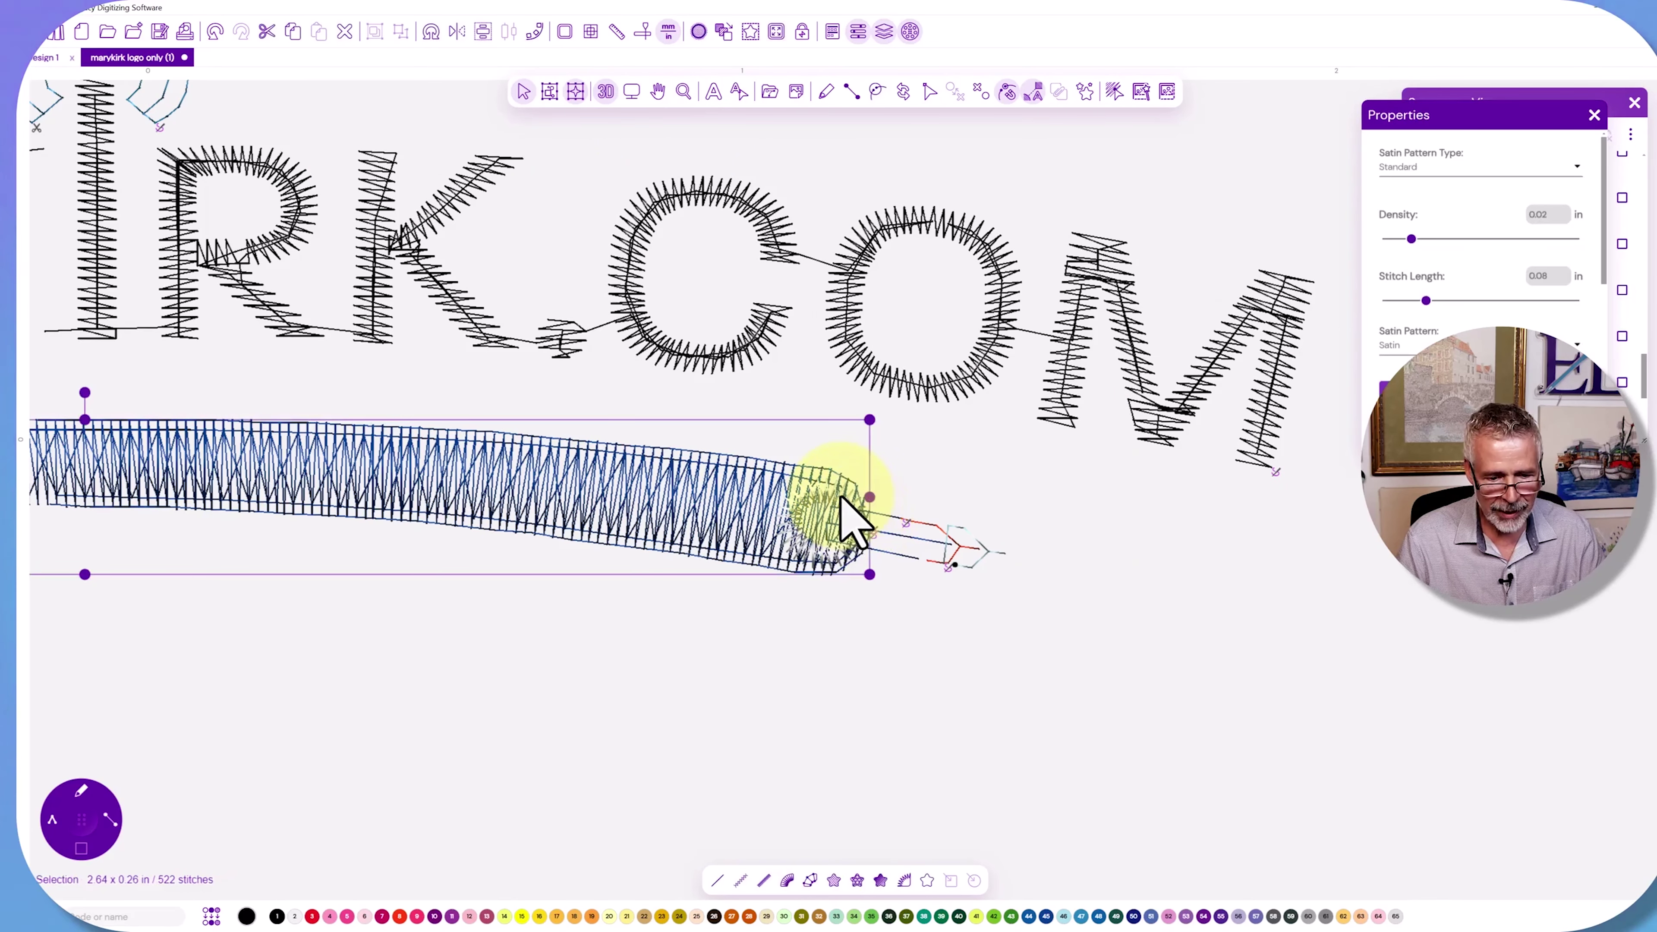
click(1051, 408)
click(835, 499)
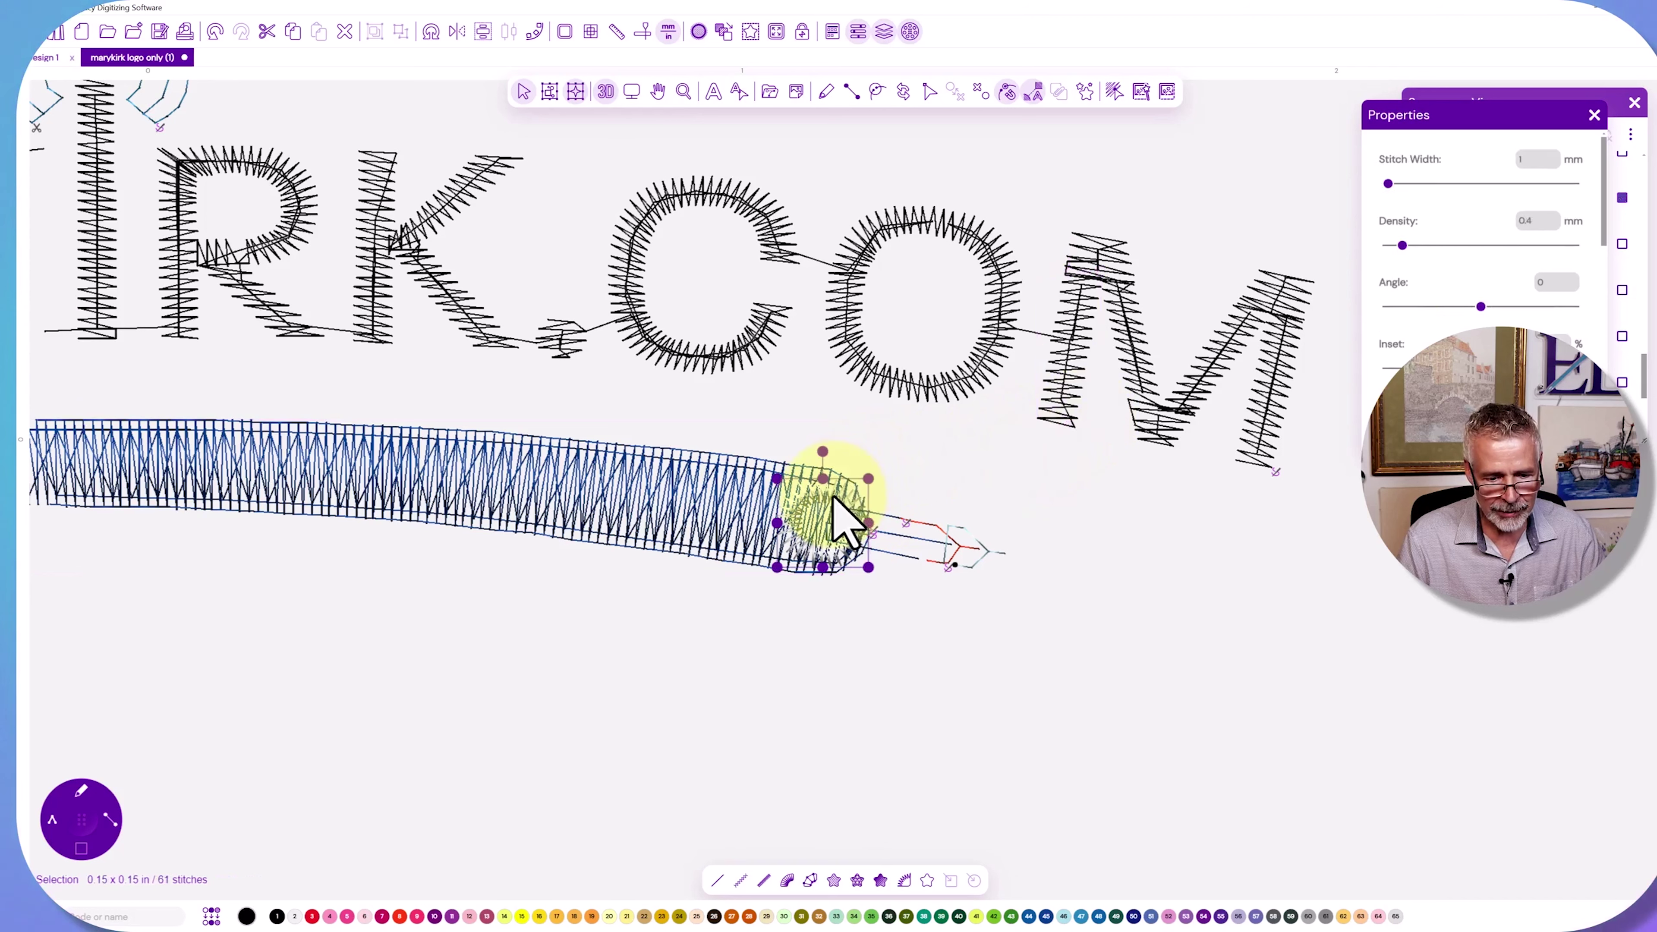
scroll(1439, 303, down, 3)
scroll(1434, 293, down, 5)
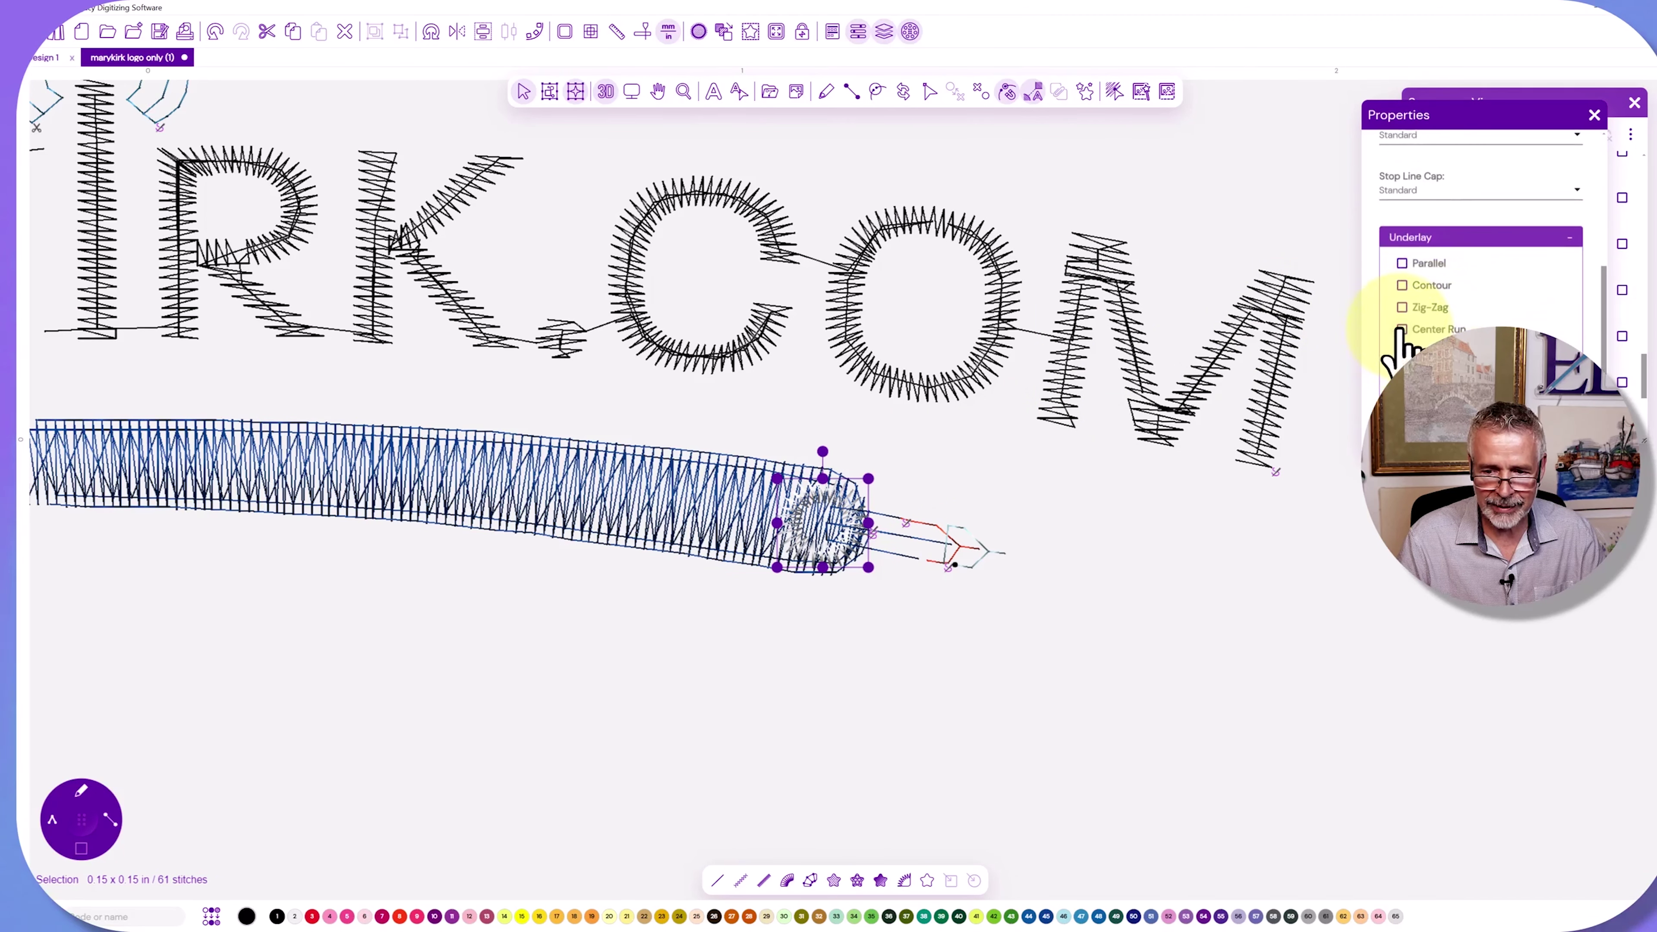
click(1402, 329)
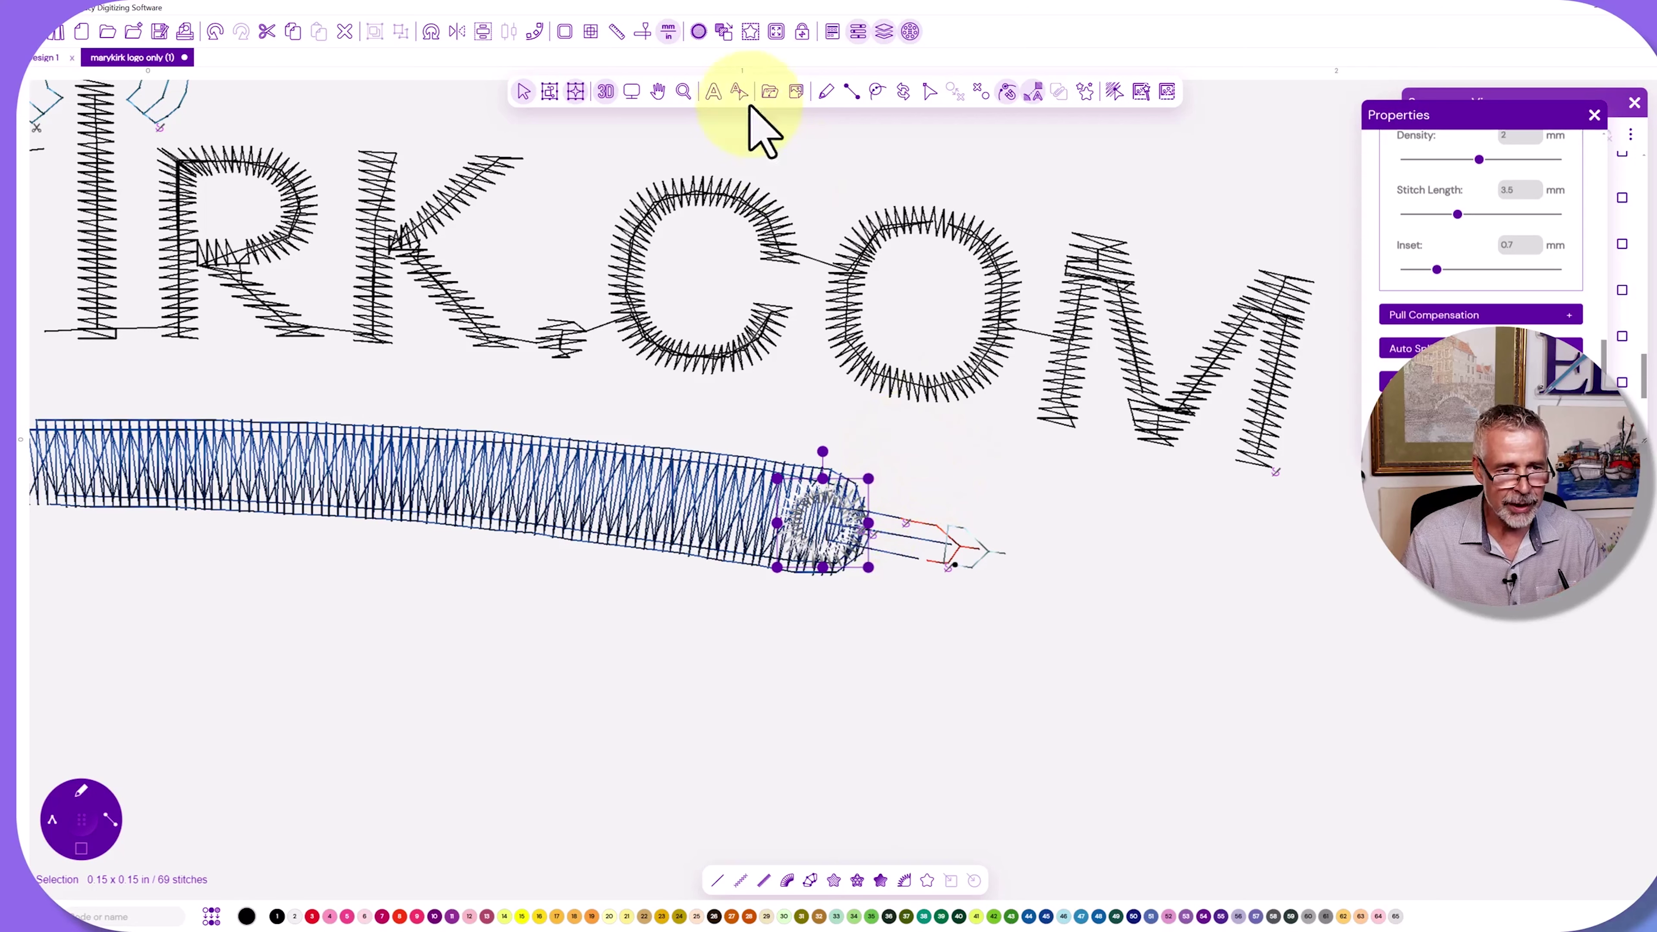
View the design at 1:1 scale, deselect the circle, and examine the lettering and band up close.
click(630, 91)
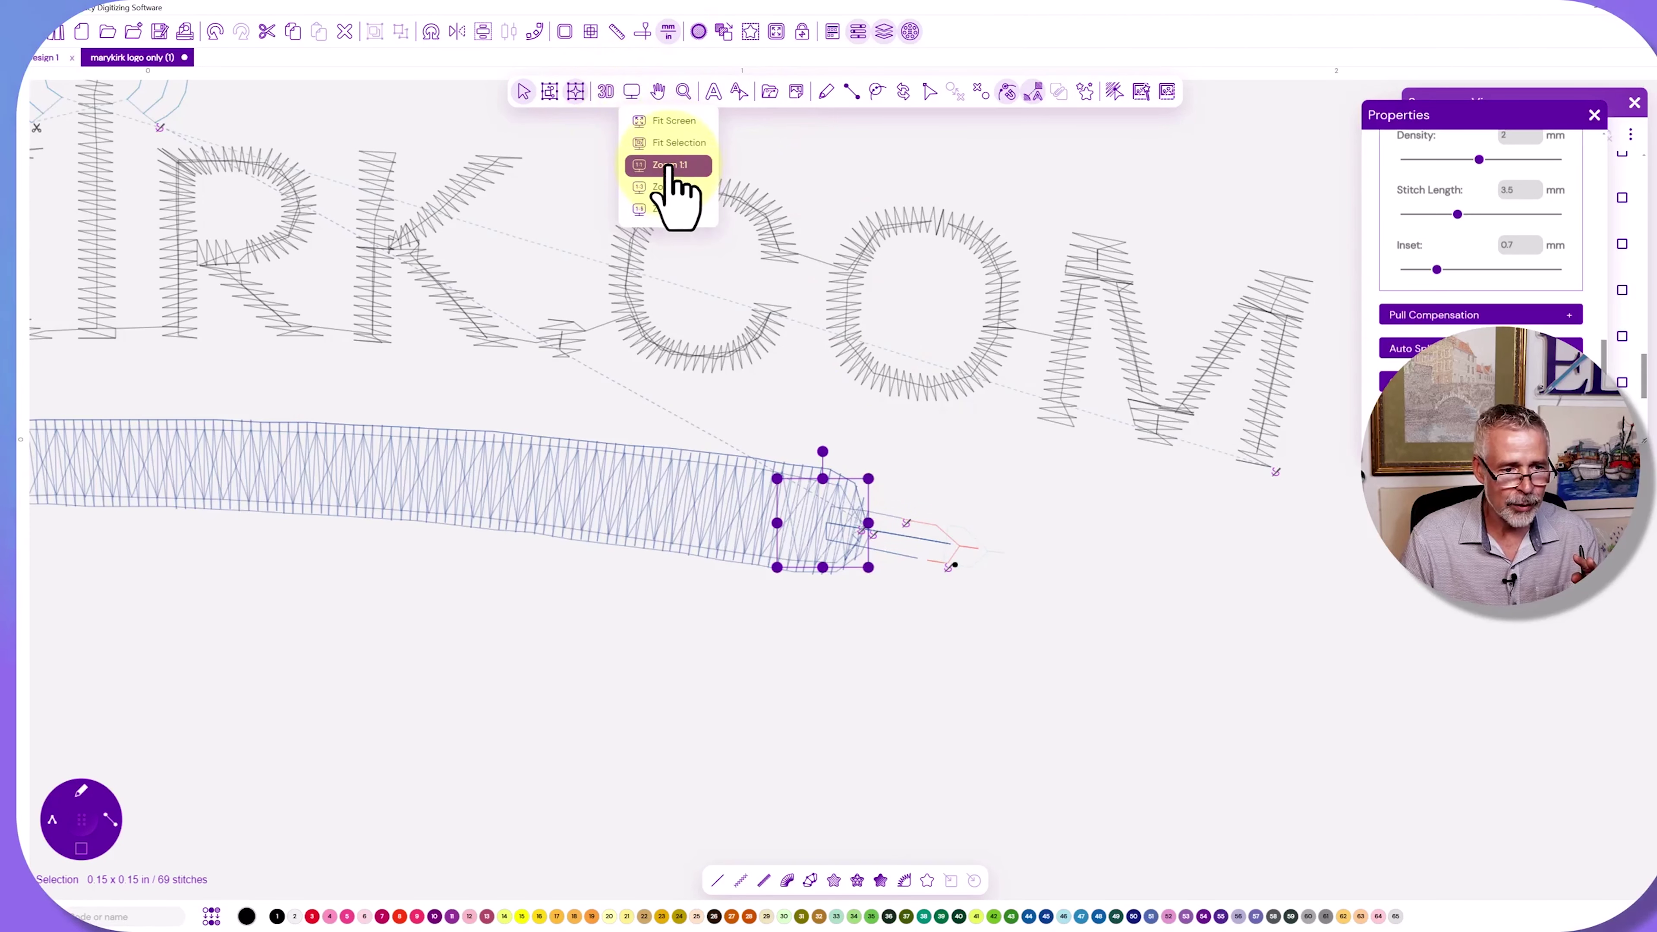
click(670, 165)
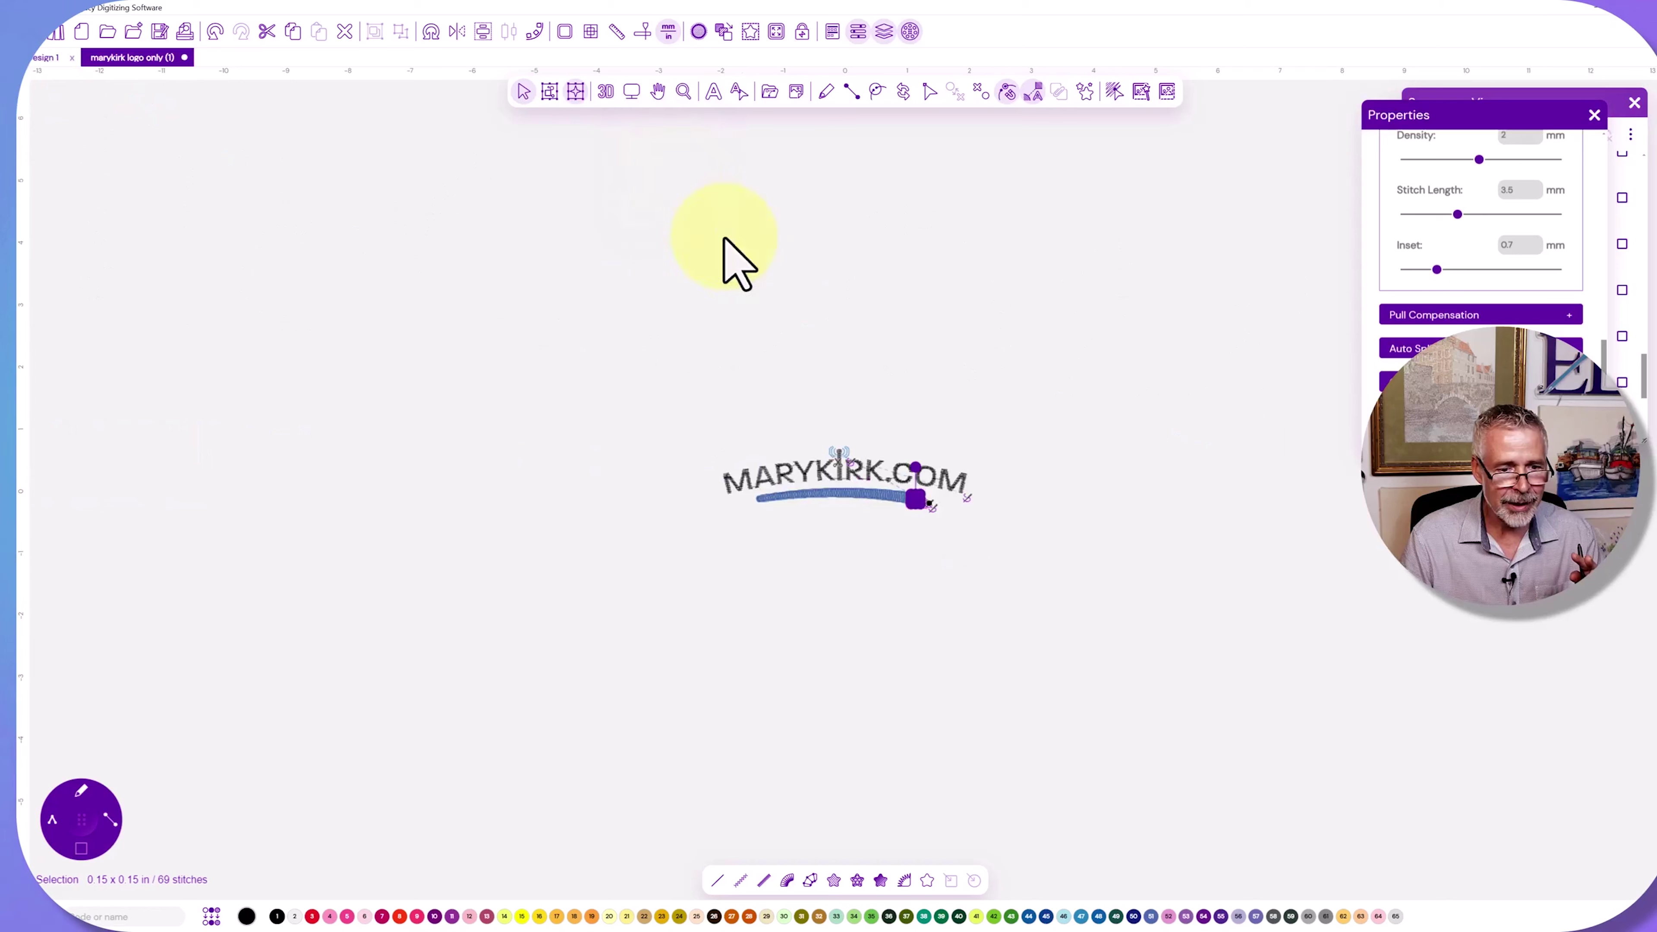
click(901, 561)
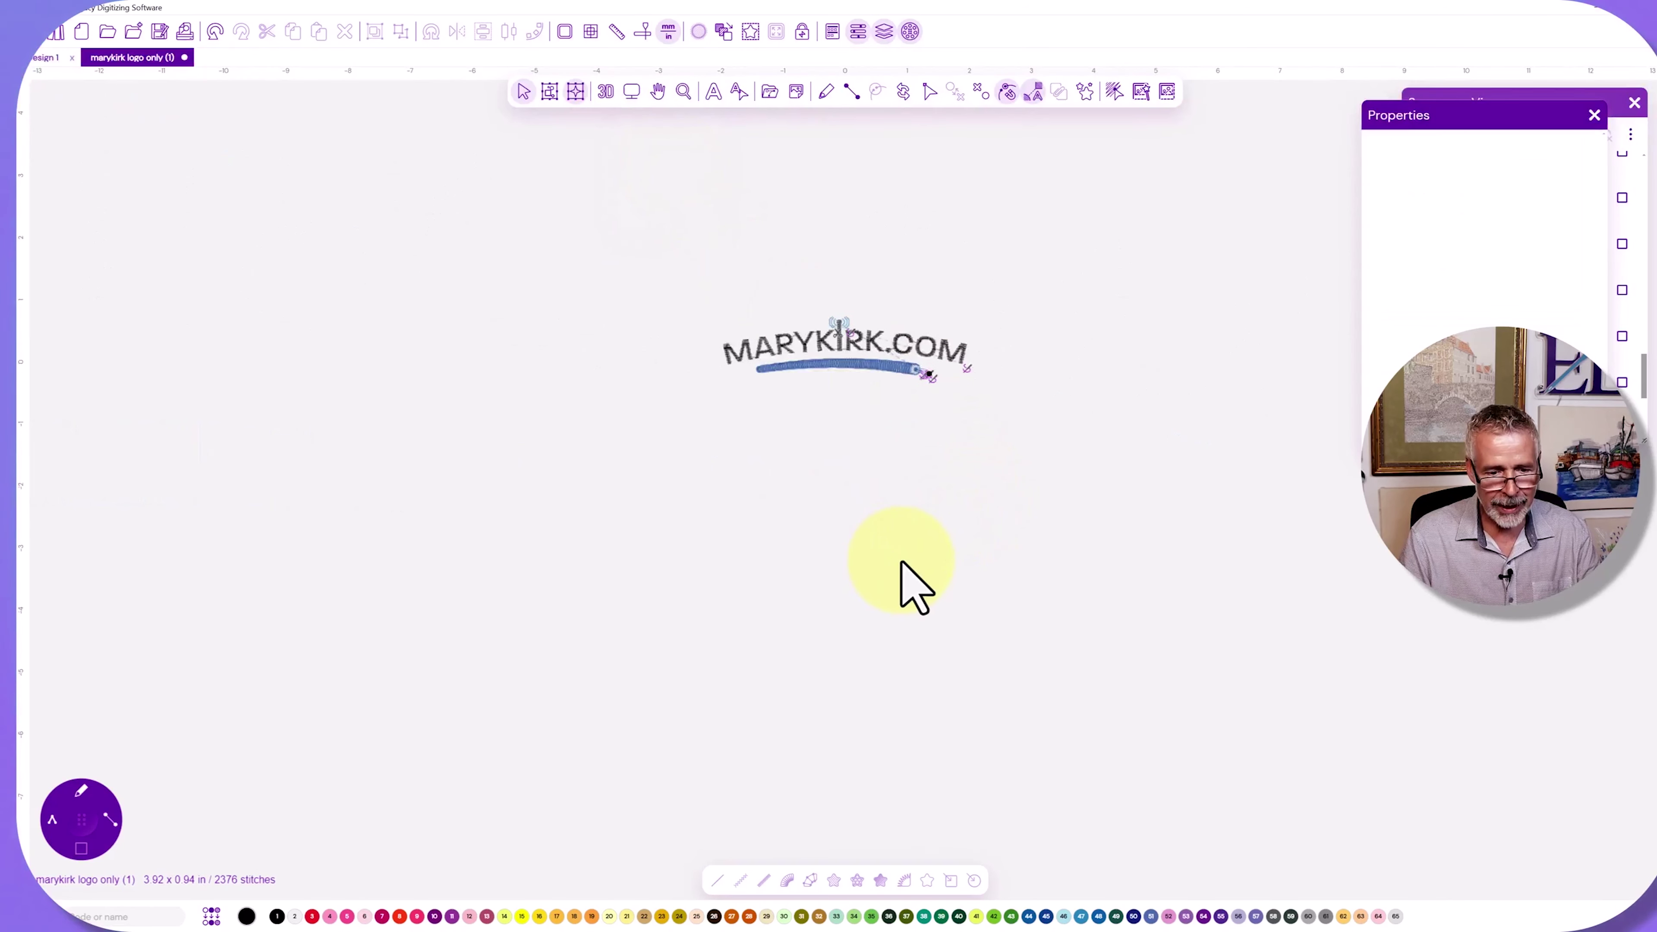
scroll(897, 552, down, 3)
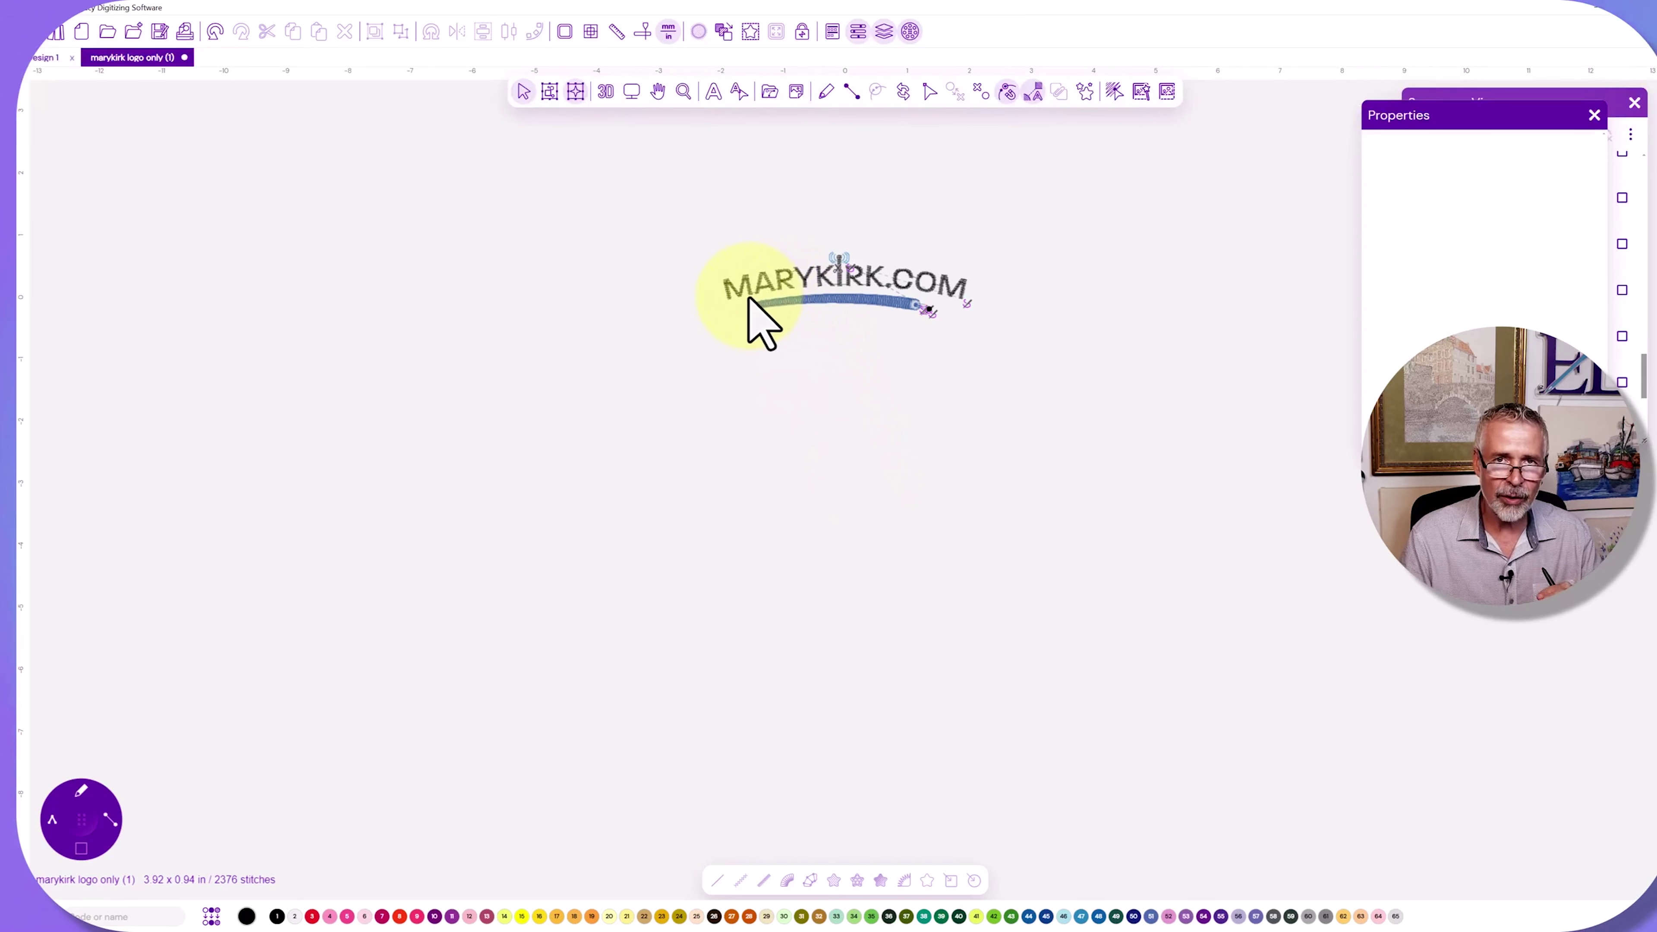
scroll(751, 299, up, 4)
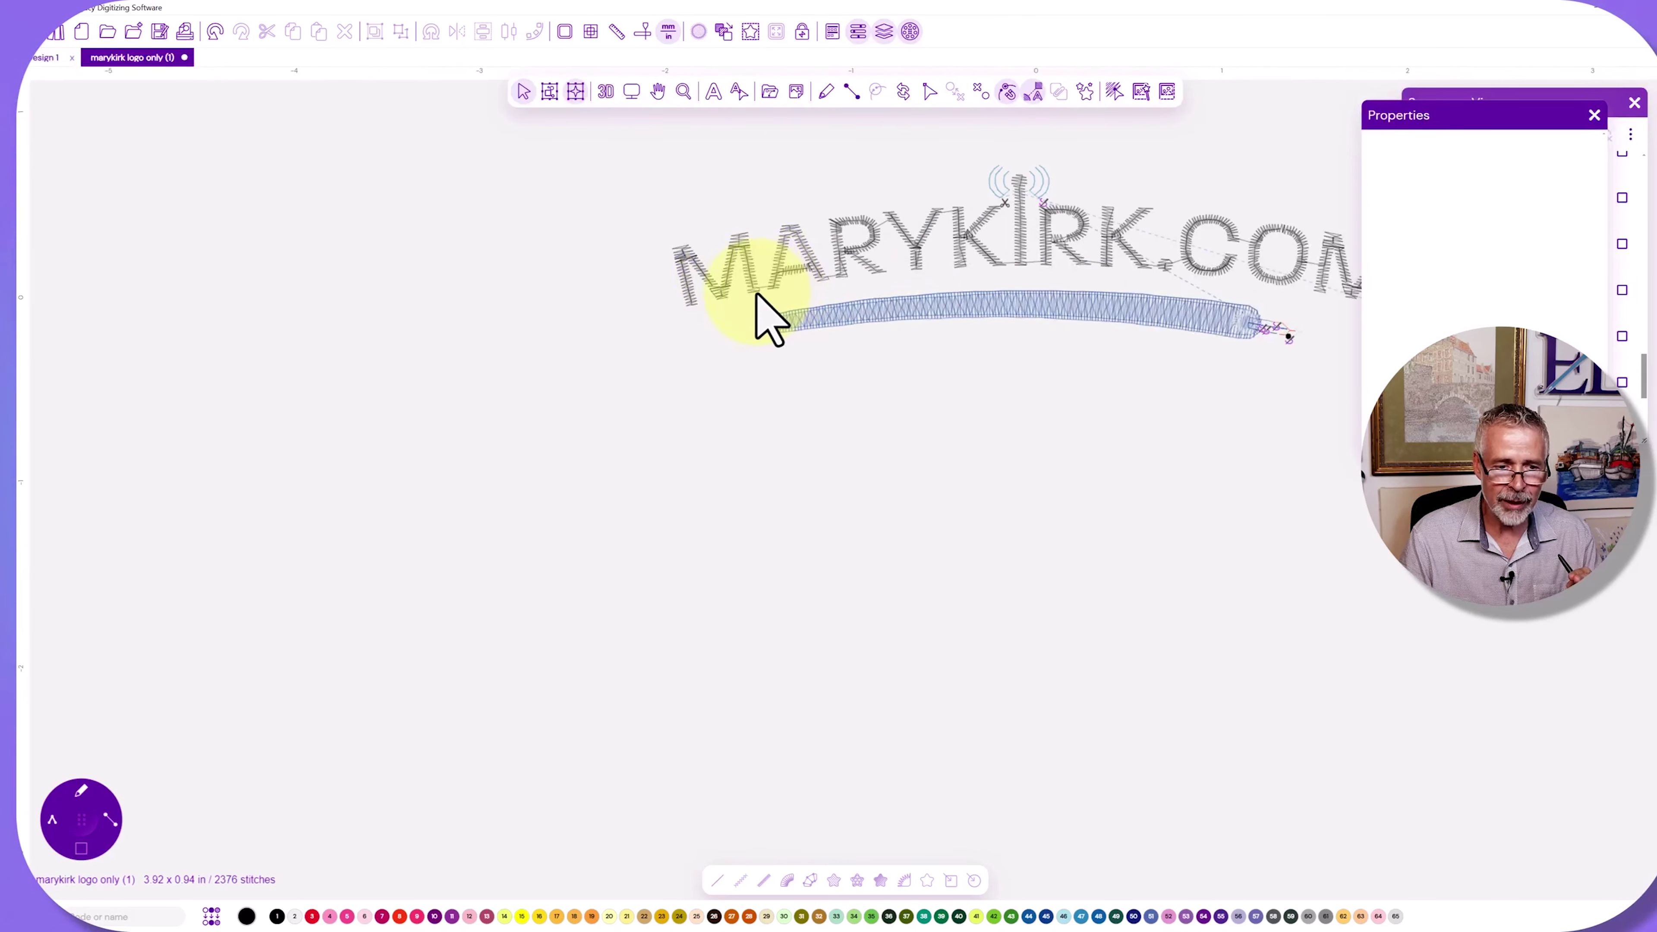
scroll(757, 296, up, 1)
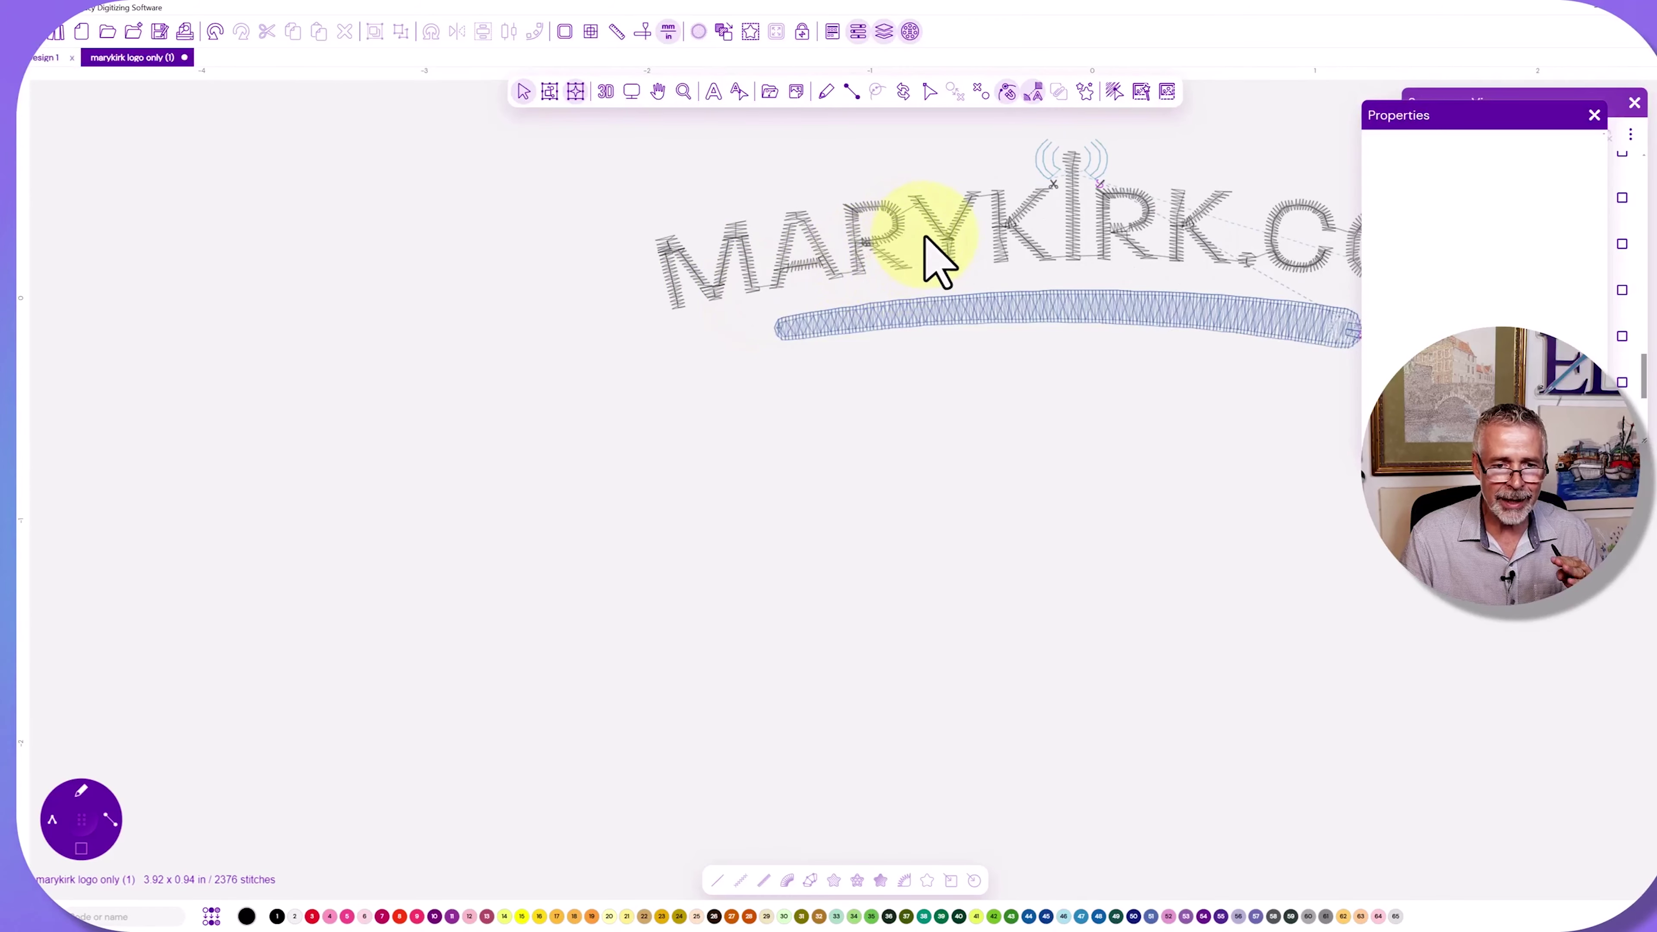